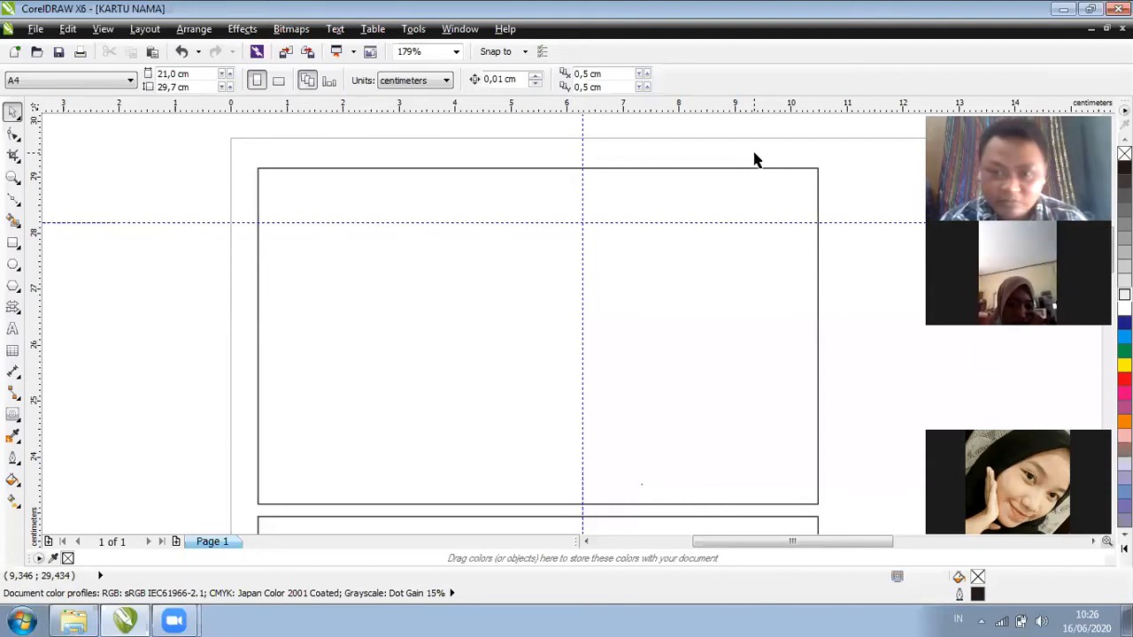
Move the horizontal guide near the card's bottom and add a second vertical guide at 6,176 cm
{"action": "left_click_drag", "start_coordinate": [758, 222], "coordinate": [743, 450]}
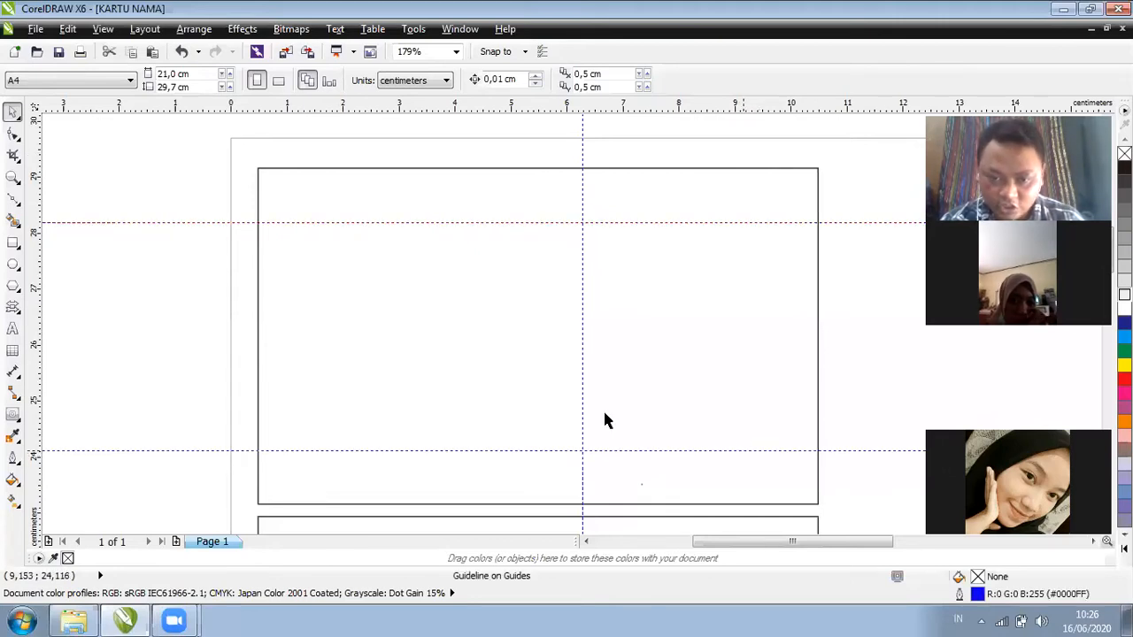
{"action": "left_click_drag", "start_coordinate": [579, 400], "coordinate": [632, 398]}
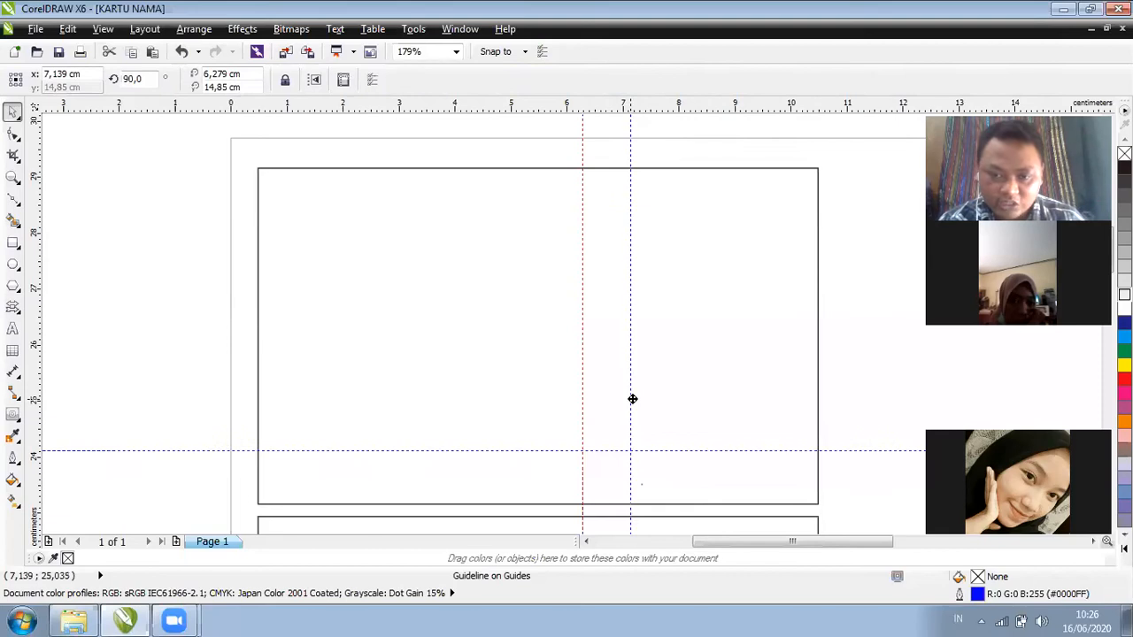
{"action": "left_click_drag", "start_coordinate": [718, 446], "coordinate": [717, 445]}
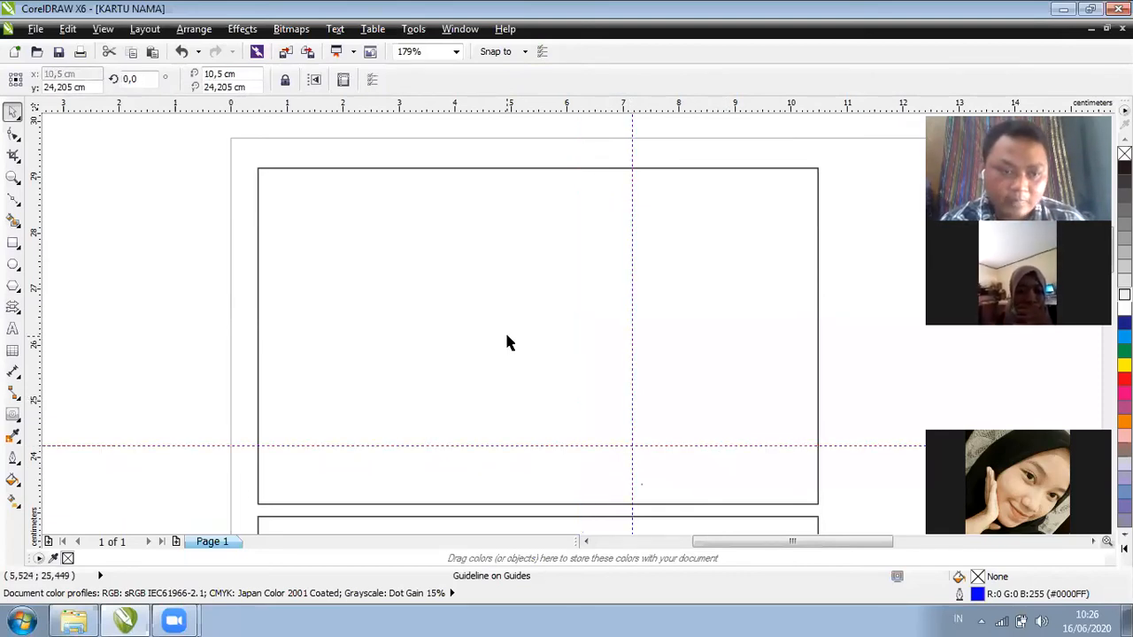
{"action": "left_click_drag", "start_coordinate": [501, 421], "coordinate": [576, 427]}
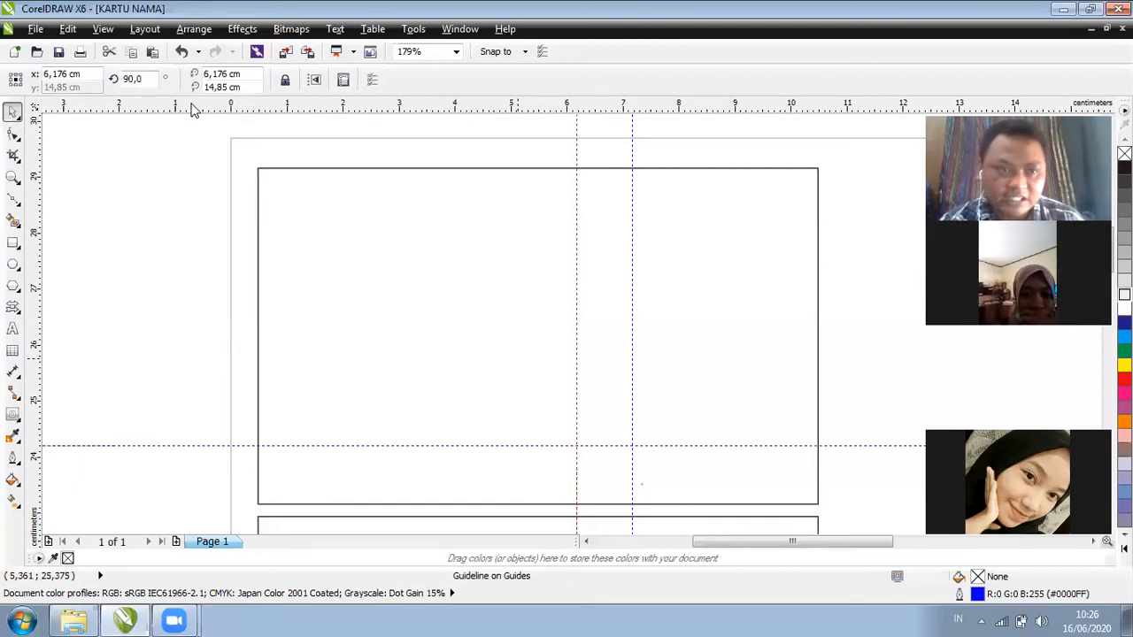
{"action": "left_click", "coordinate": [13, 201]}
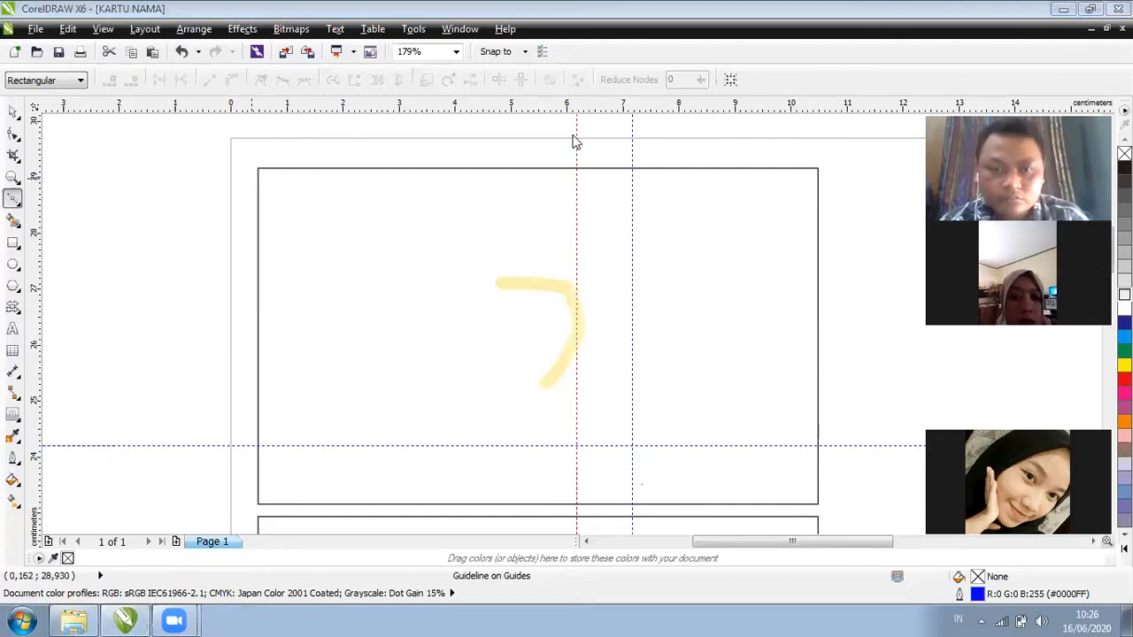
{"action": "left_click", "coordinate": [13, 112]}
{"action": "left_click", "coordinate": [13, 201]}
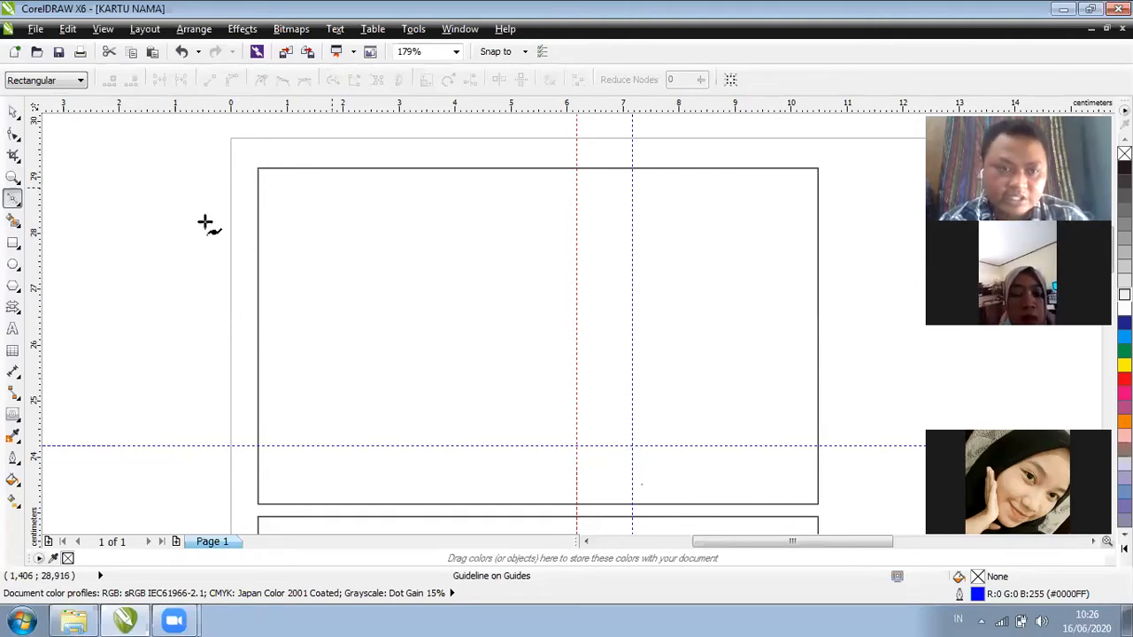
{"action": "left_click", "coordinate": [121, 240]}
{"action": "left_click", "coordinate": [197, 180]}
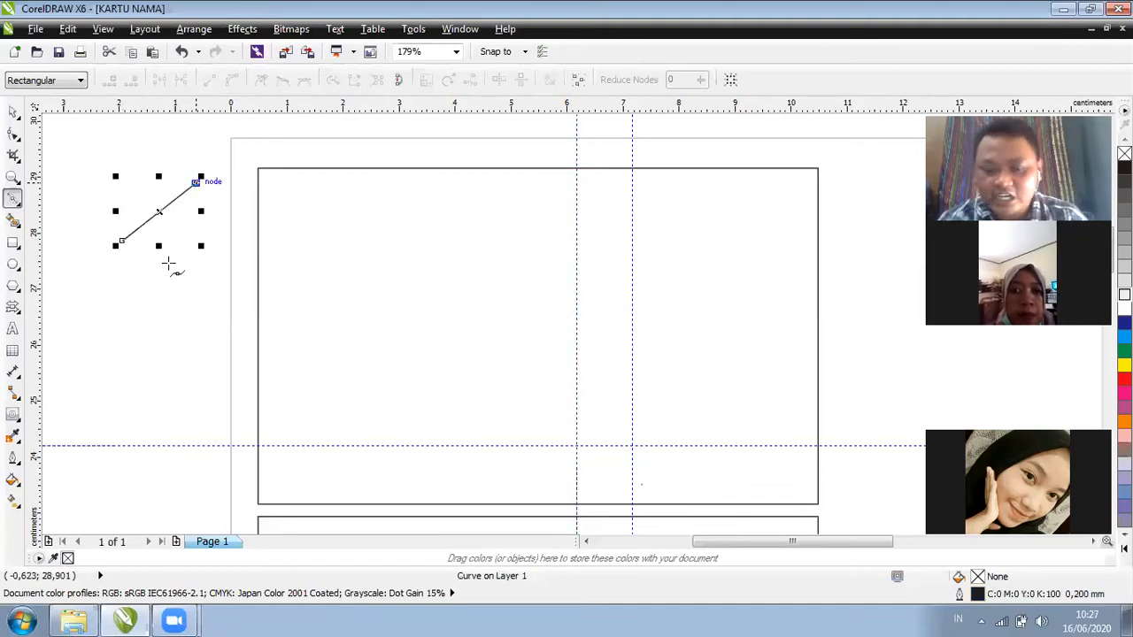
{"action": "key", "text": "Delete"}
{"action": "left_click", "coordinate": [132, 258]}
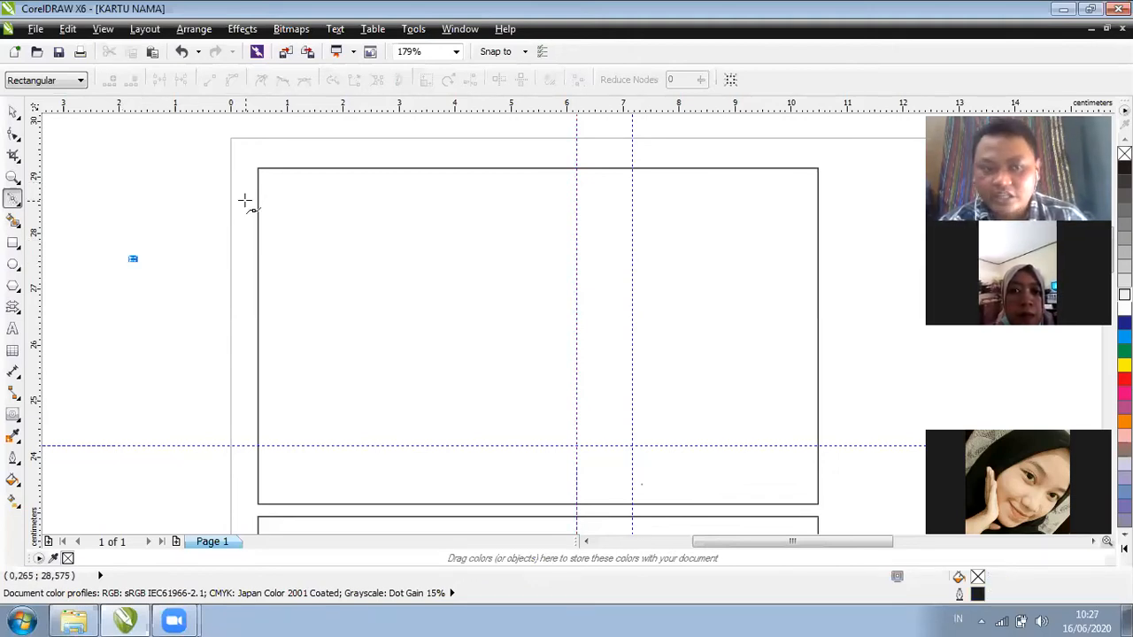
{"action": "left_click", "coordinate": [189, 169]}
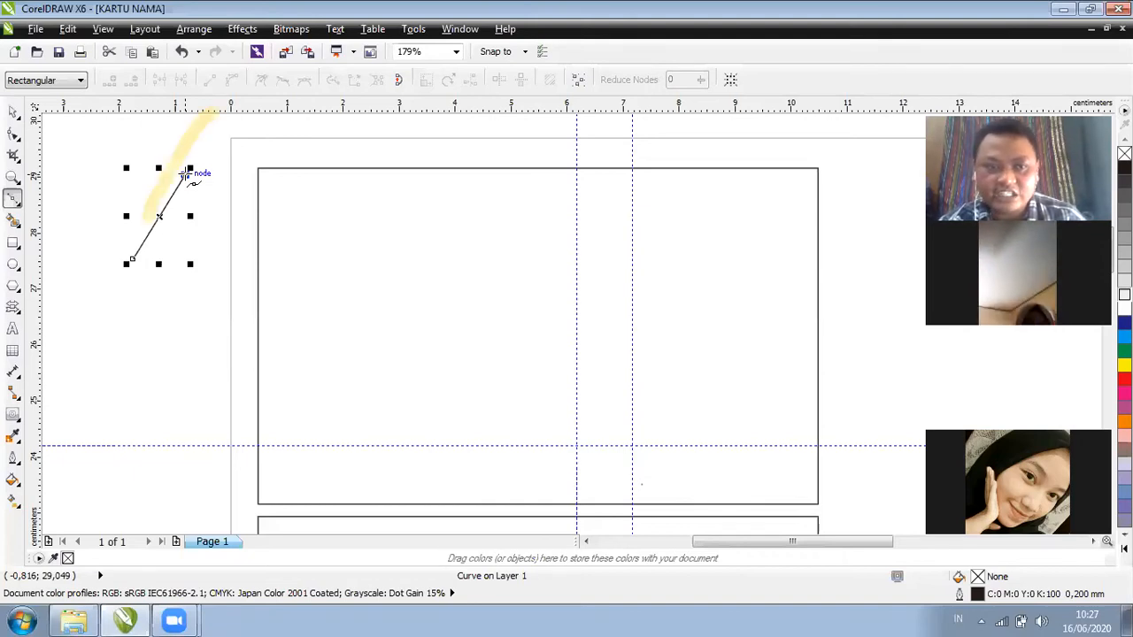
{"action": "left_click", "coordinate": [224, 281]}
{"action": "left_click", "coordinate": [133, 259]}
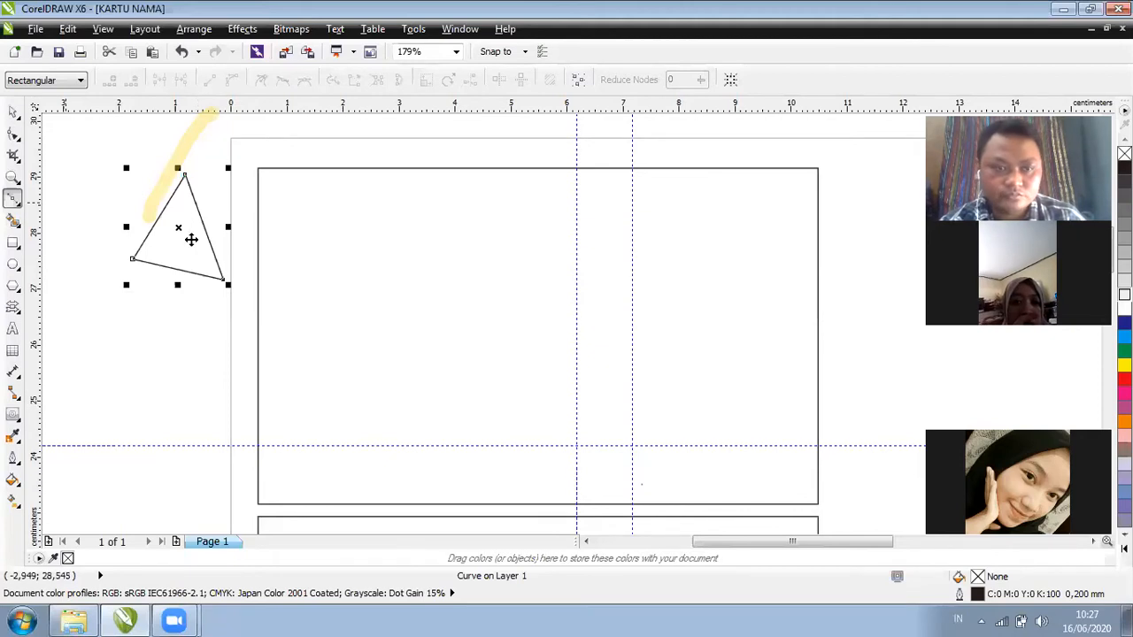
{"action": "key", "text": "space"}
{"action": "left_click_drag", "start_coordinate": [191, 238], "coordinate": [190, 287]}
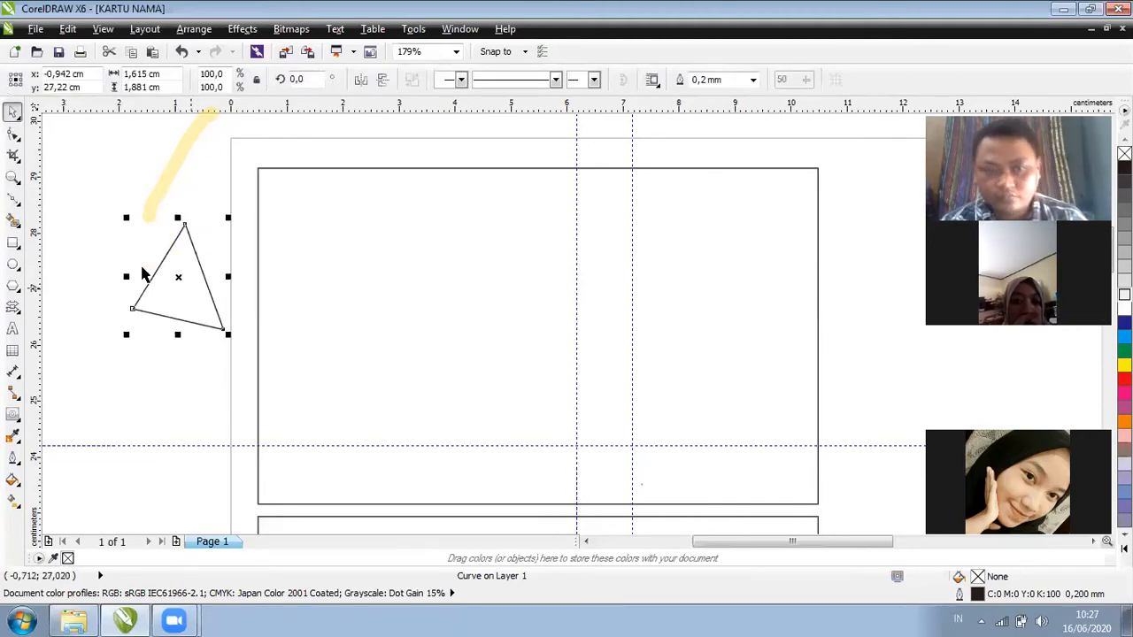
{"action": "key", "text": "Delete"}
{"action": "key", "text": "space"}
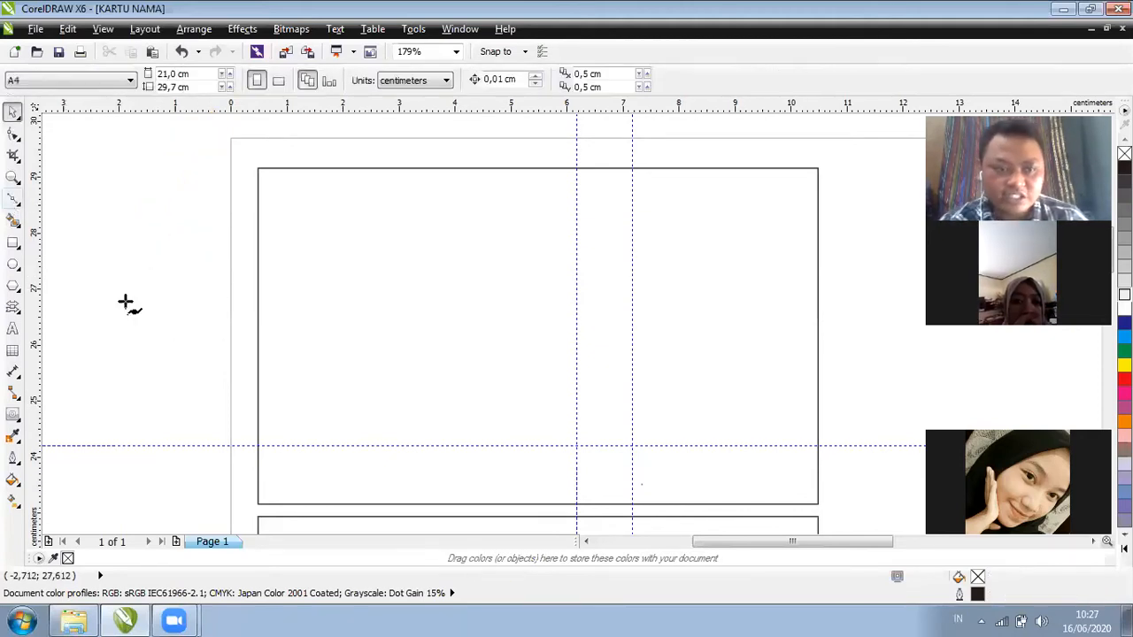
{"action": "left_click", "coordinate": [126, 303]}
{"action": "left_click", "coordinate": [201, 192]}
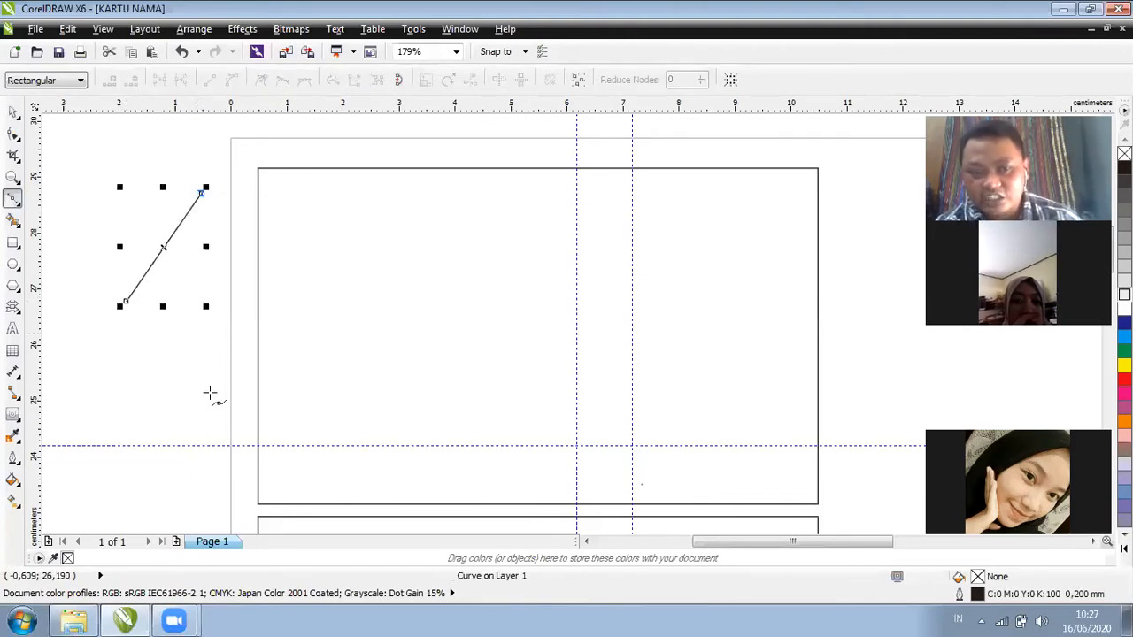
{"action": "left_click", "coordinate": [201, 305]}
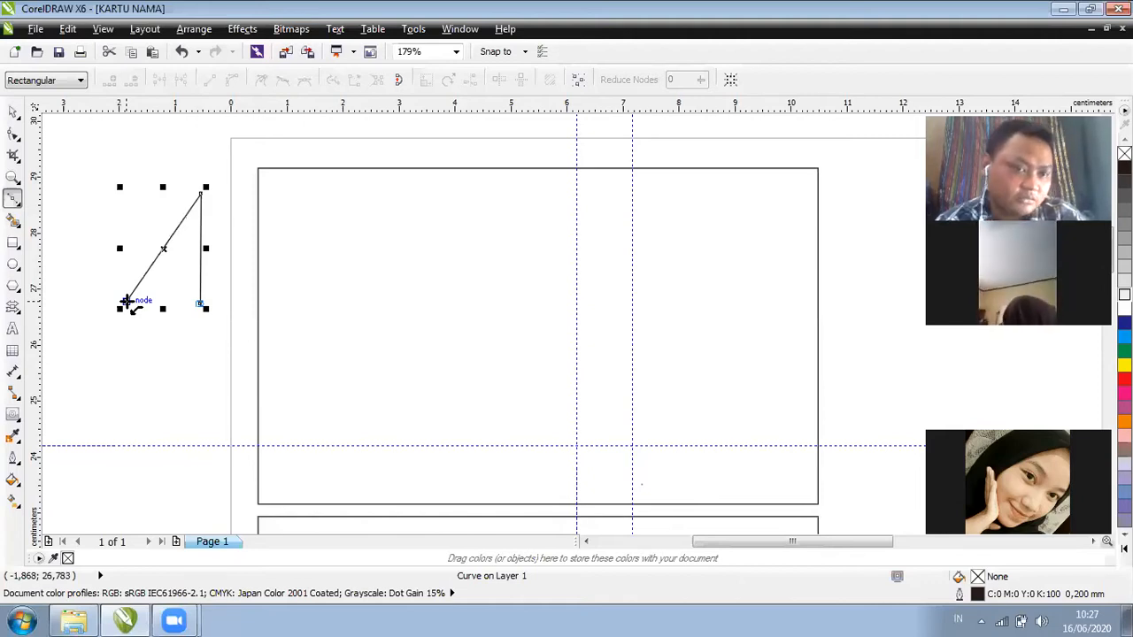
{"action": "left_click", "coordinate": [127, 301]}
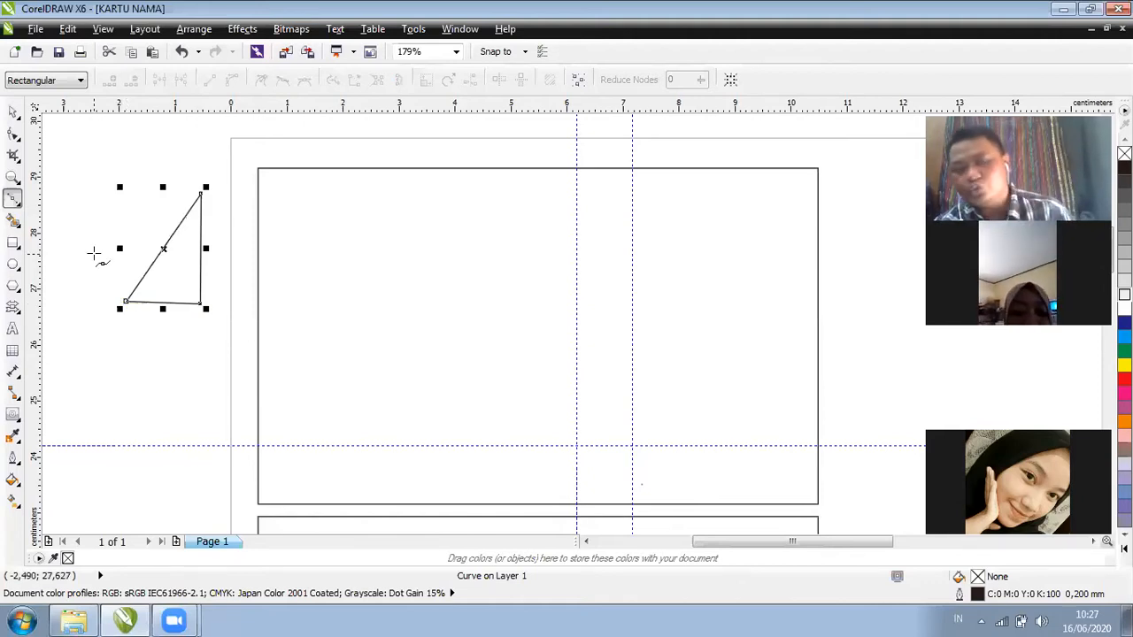
{"action": "left_click", "coordinate": [10, 117]}
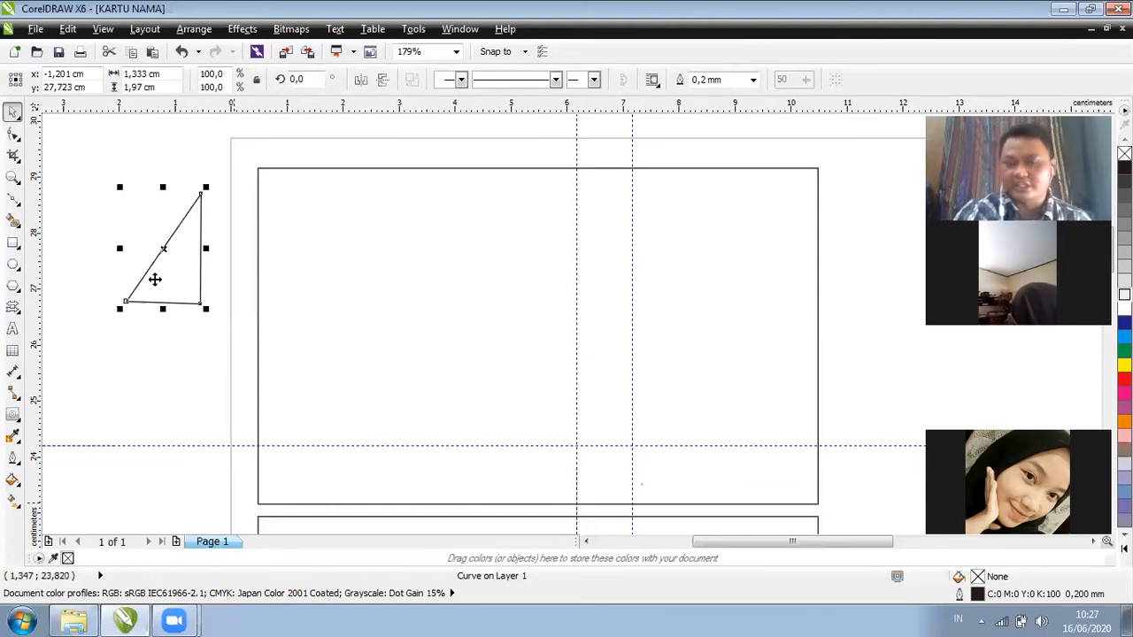
{"action": "key", "text": "Delete"}
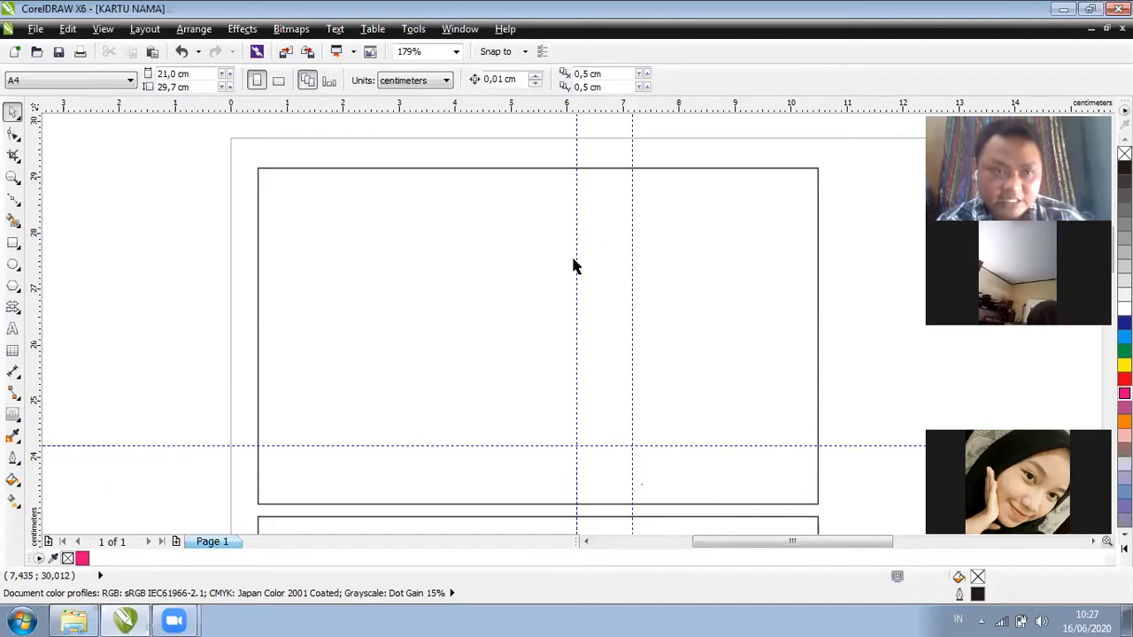
Draw a closed five-point outline over the card's left side, pointed at the lower guideline crossing
{"action": "key", "text": "F5"}
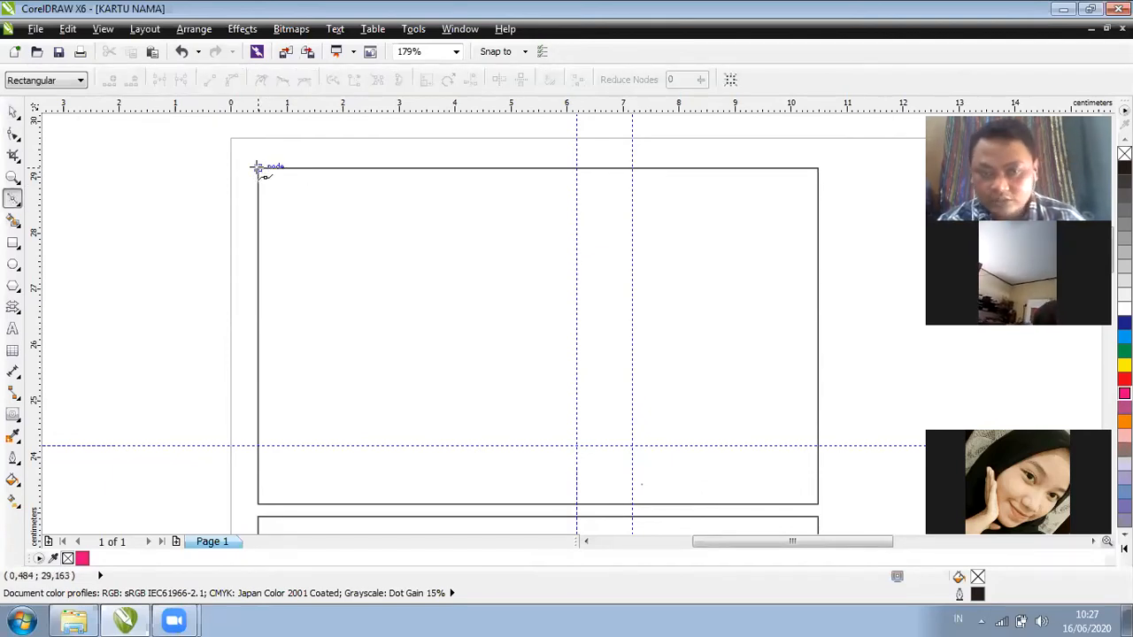
{"action": "left_click", "coordinate": [256, 168]}
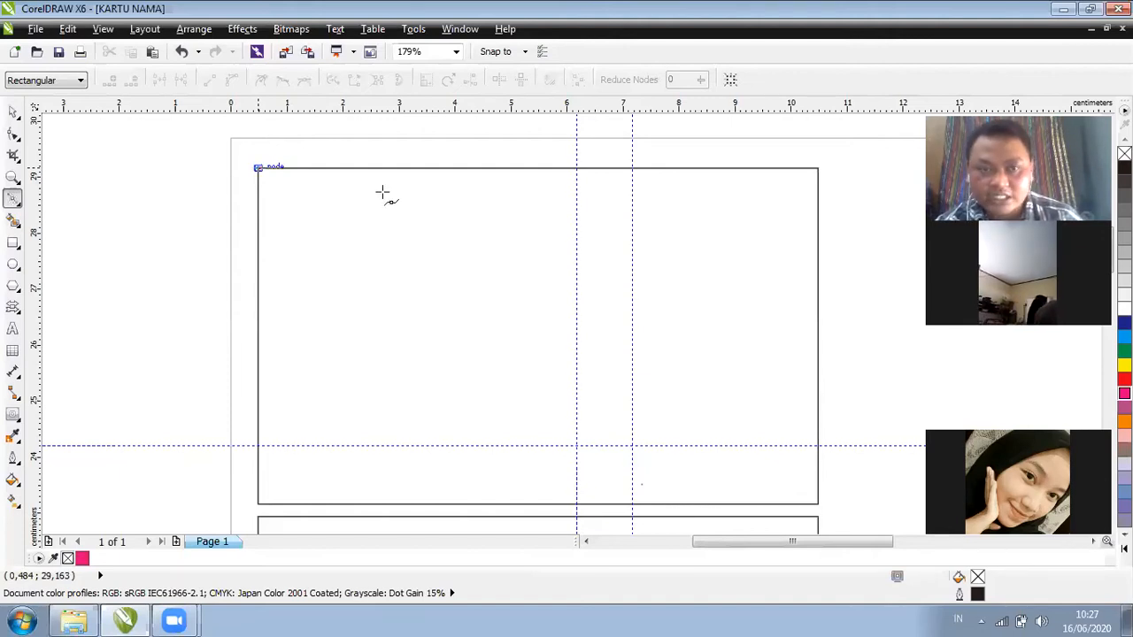
{"action": "left_click", "coordinate": [607, 168]}
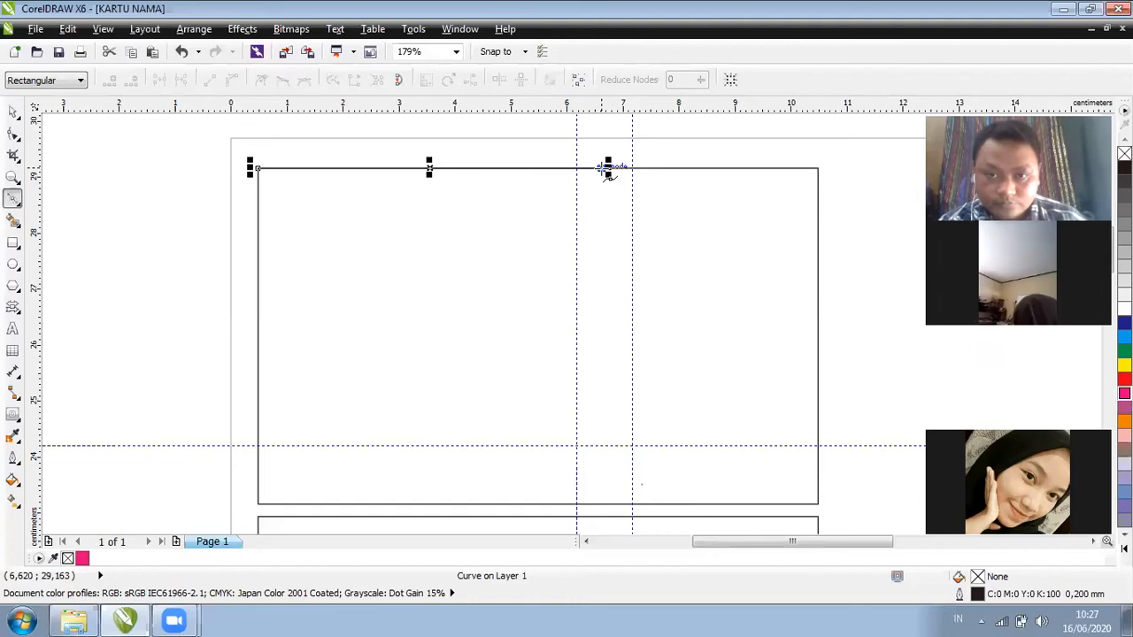
{"action": "key", "text": "ctrl+z"}
{"action": "left_click", "coordinate": [256, 168]}
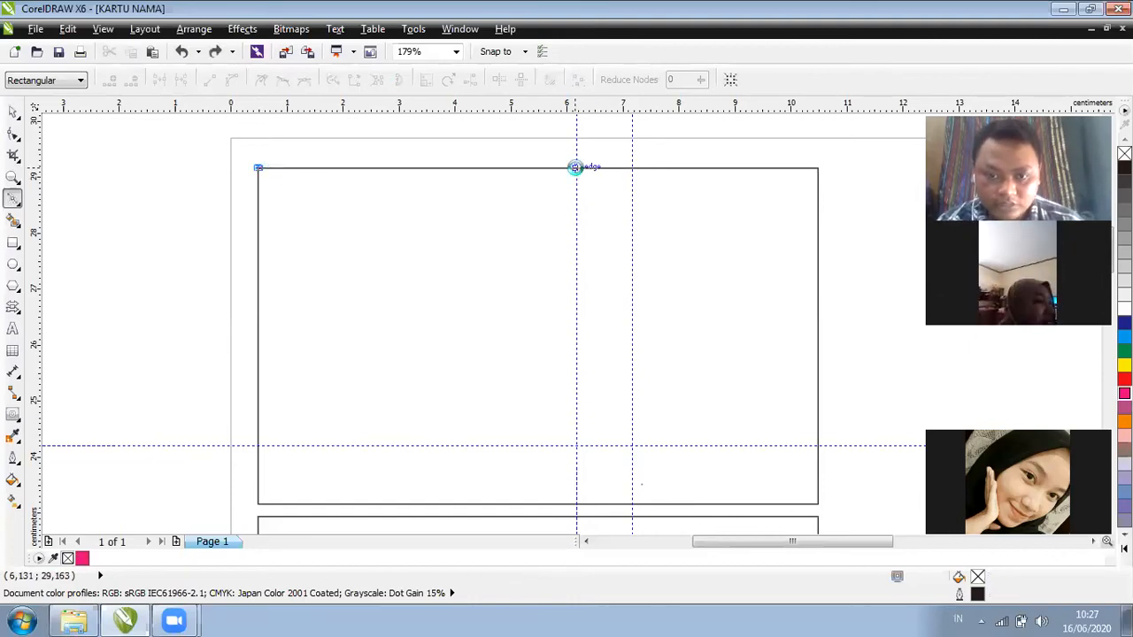
{"action": "left_click", "coordinate": [577, 168]}
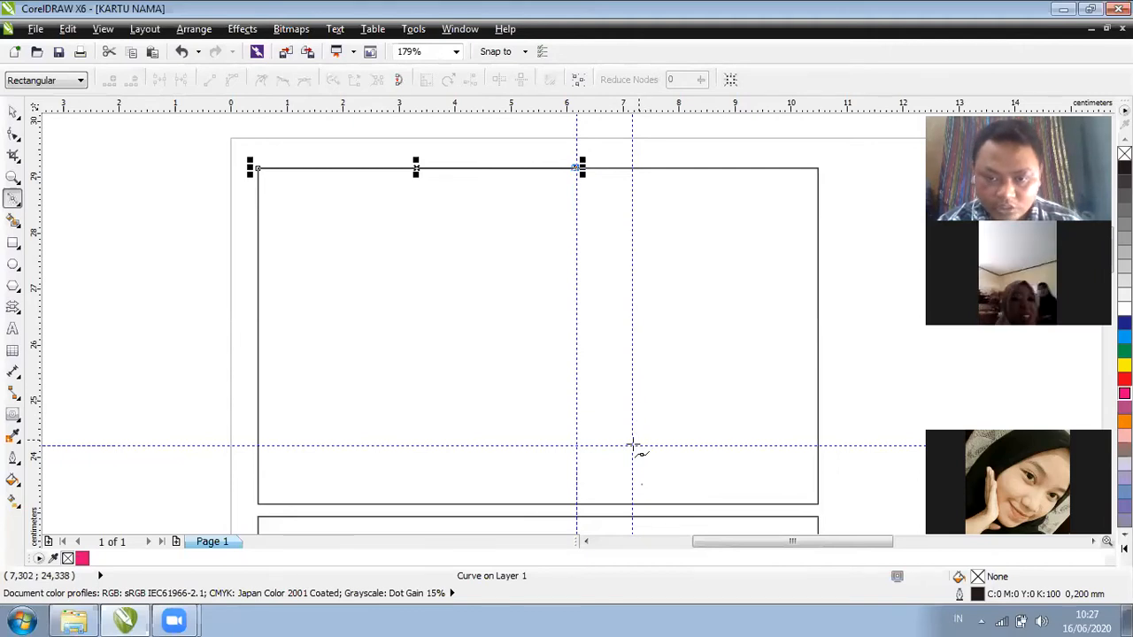
{"action": "left_click", "coordinate": [632, 446]}
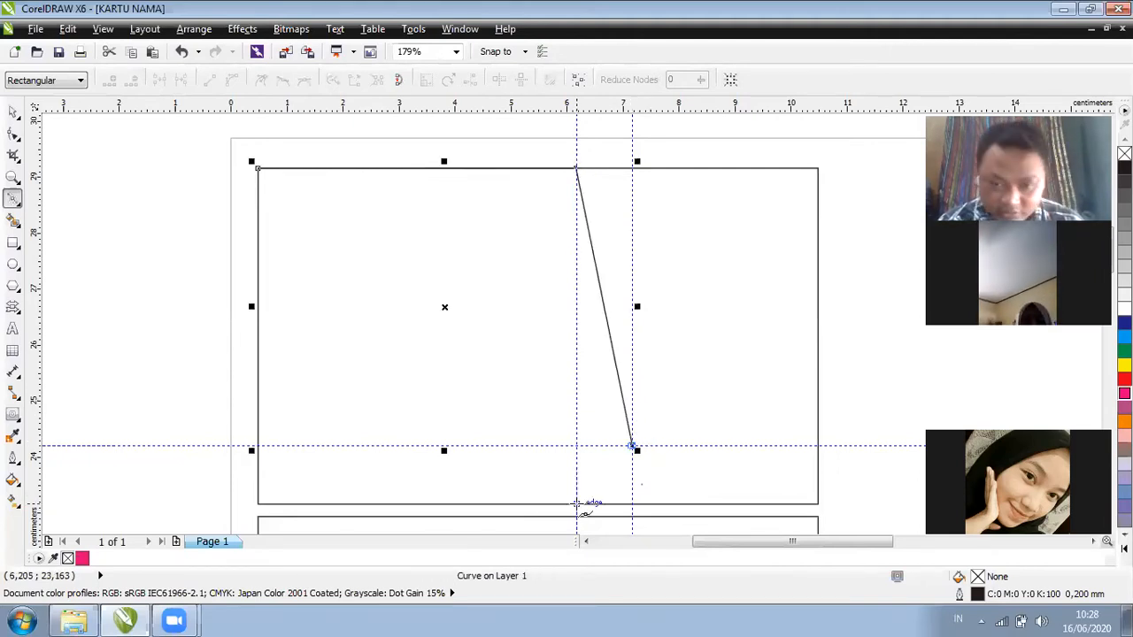
{"action": "left_click", "coordinate": [577, 502]}
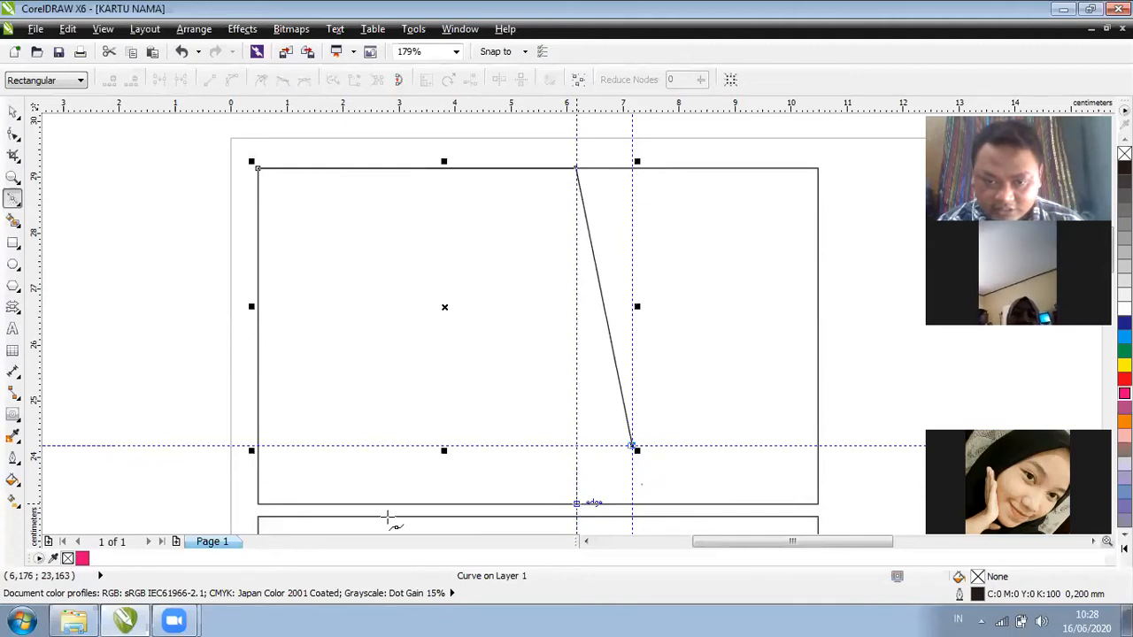
{"action": "left_click", "coordinate": [258, 504]}
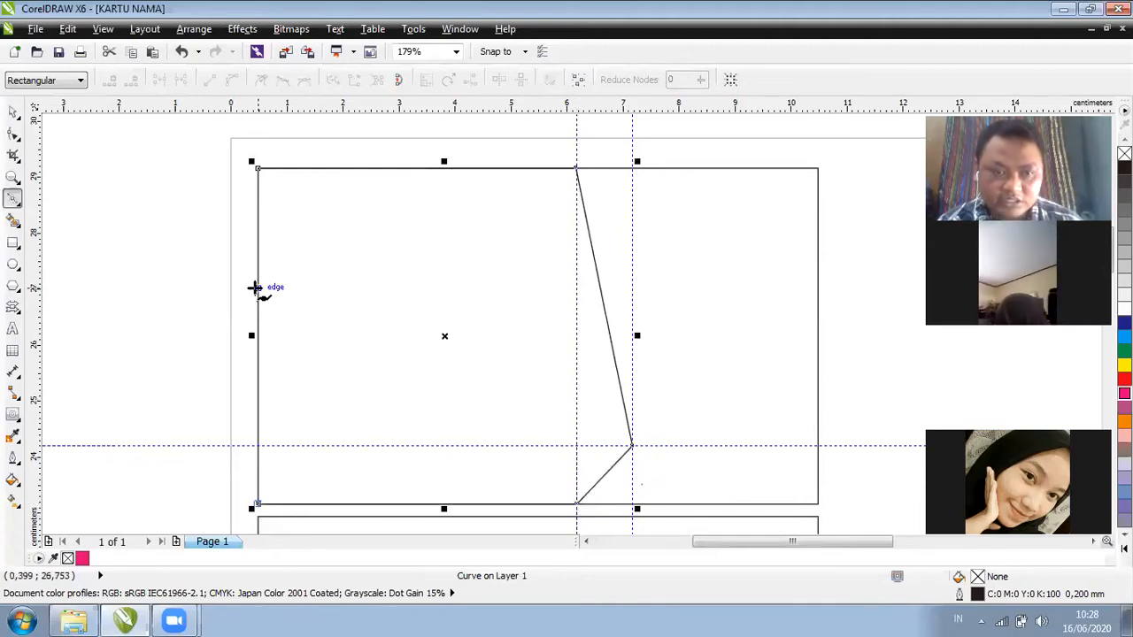
{"action": "left_click", "coordinate": [255, 167]}
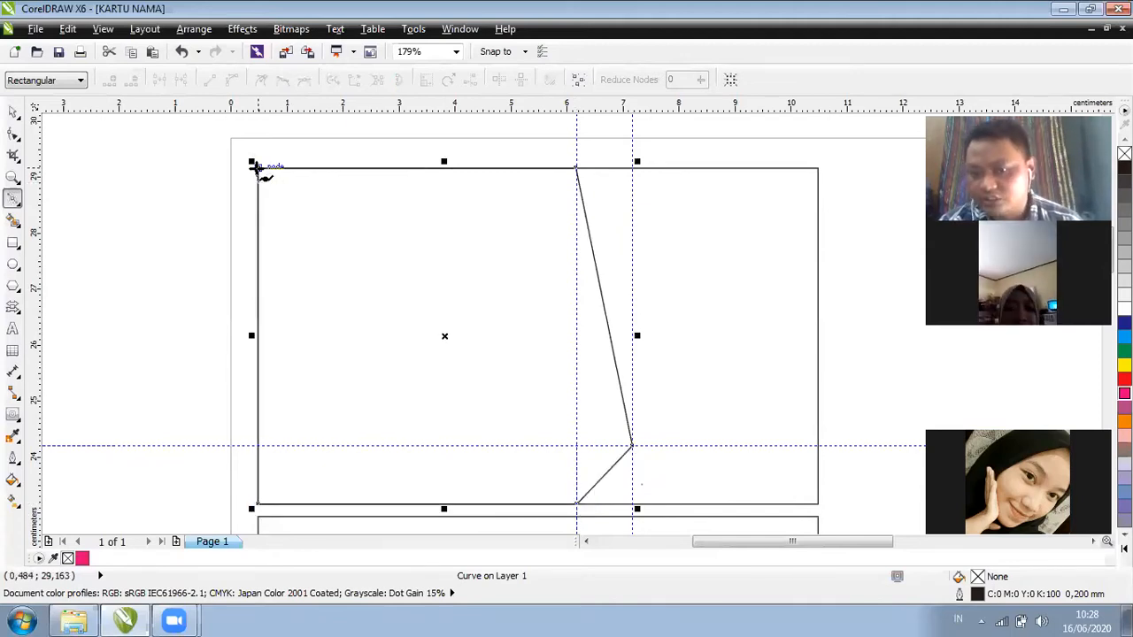
Check the shape's nodes, including the pointed node at the guideline crossing
{"action": "left_click", "coordinate": [17, 135]}
{"action": "left_click", "coordinate": [632, 446]}
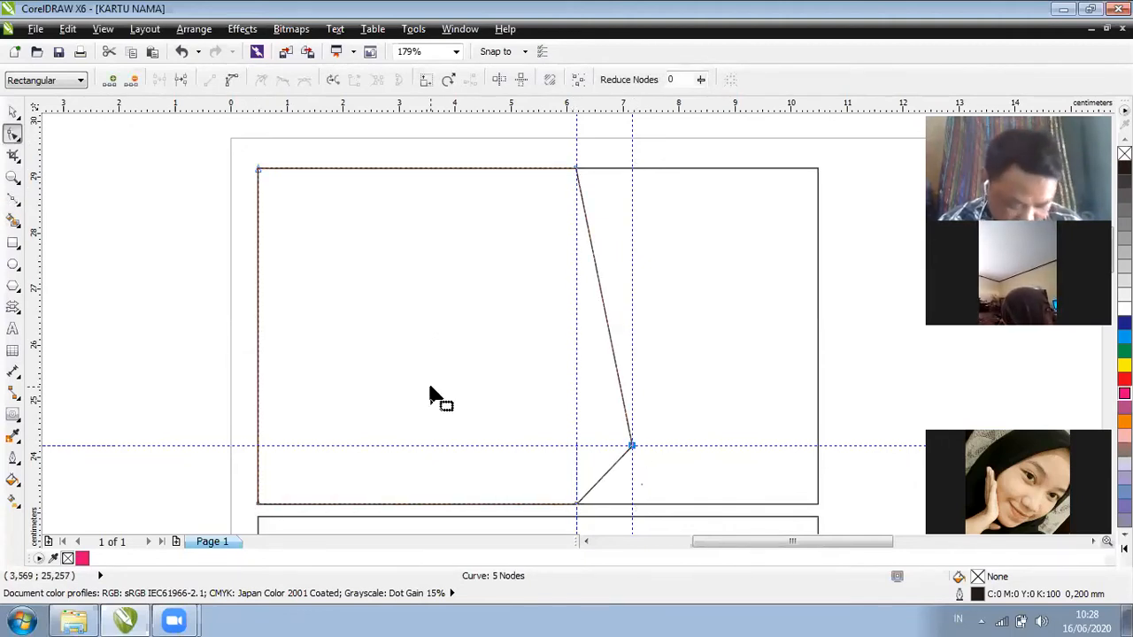
{"action": "left_click", "coordinate": [14, 113]}
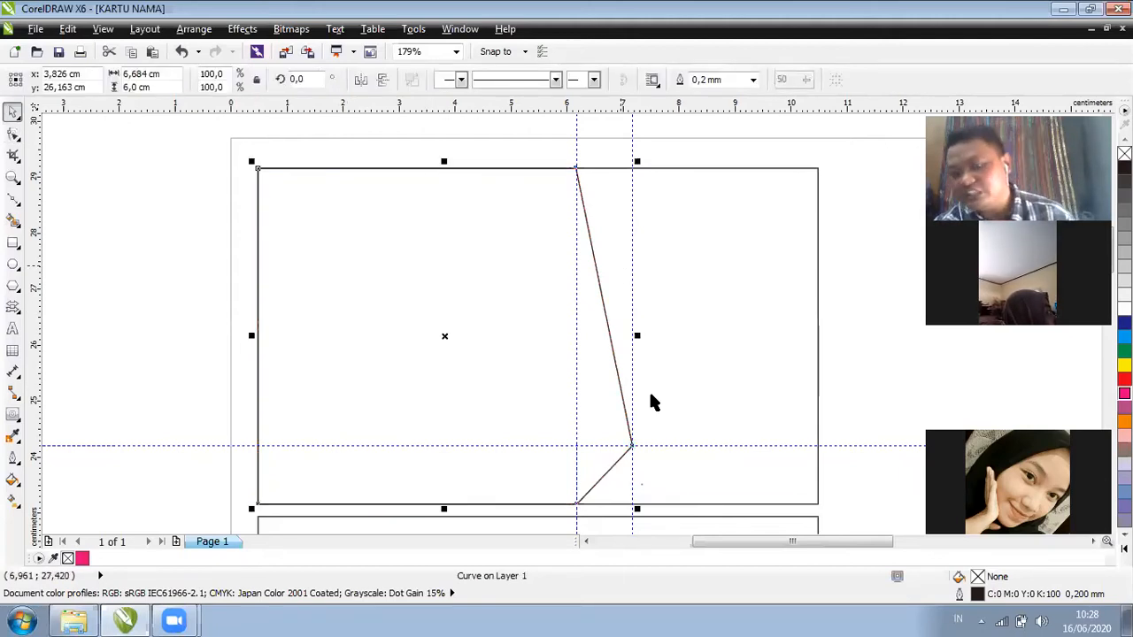
Add a horizontal guideline across the card and raise it slightly to 27,168 cm
{"action": "left_click_drag", "start_coordinate": [553, 109], "coordinate": [584, 293]}
{"action": "left_click", "coordinate": [584, 293]}
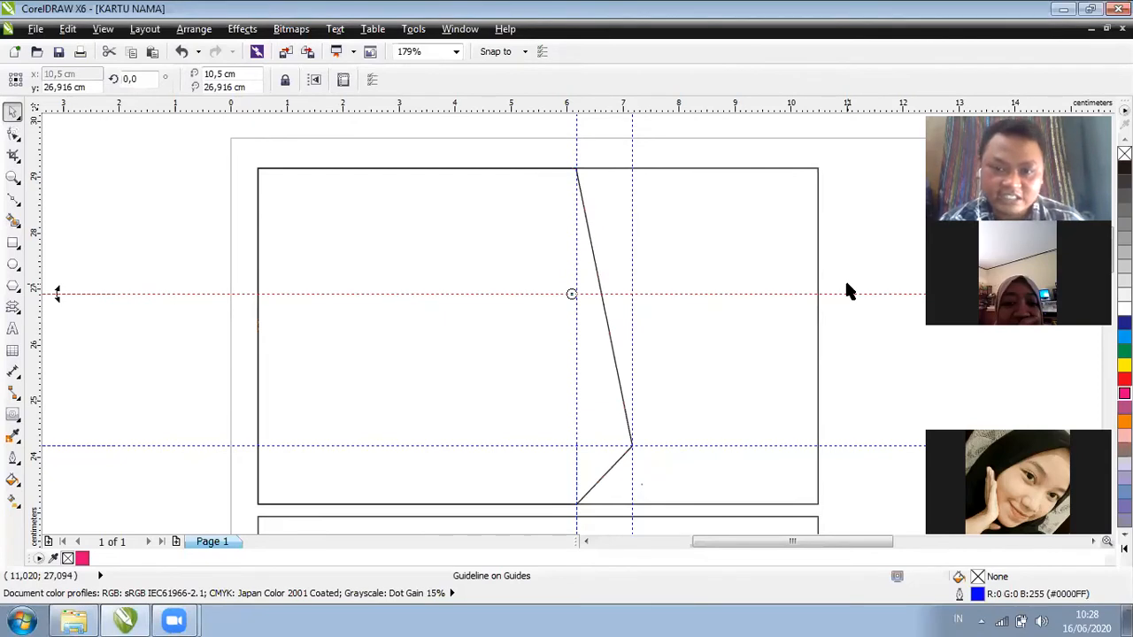
{"action": "left_click_drag", "start_coordinate": [847, 292], "coordinate": [838, 278]}
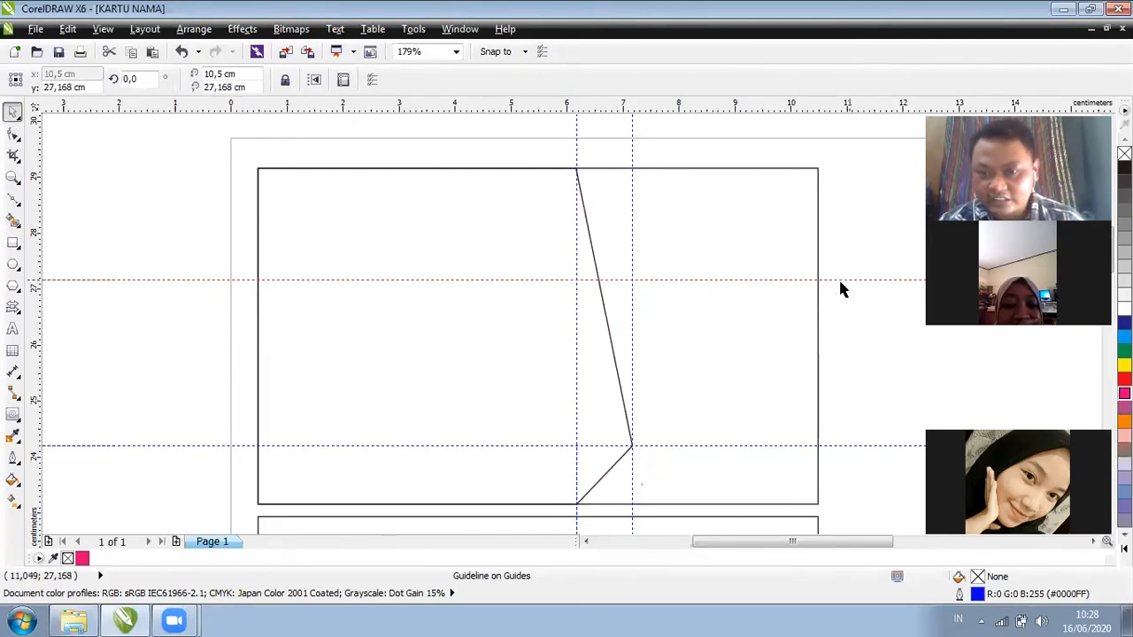
{"action": "left_click", "coordinate": [762, 271]}
{"action": "left_click", "coordinate": [762, 280]}
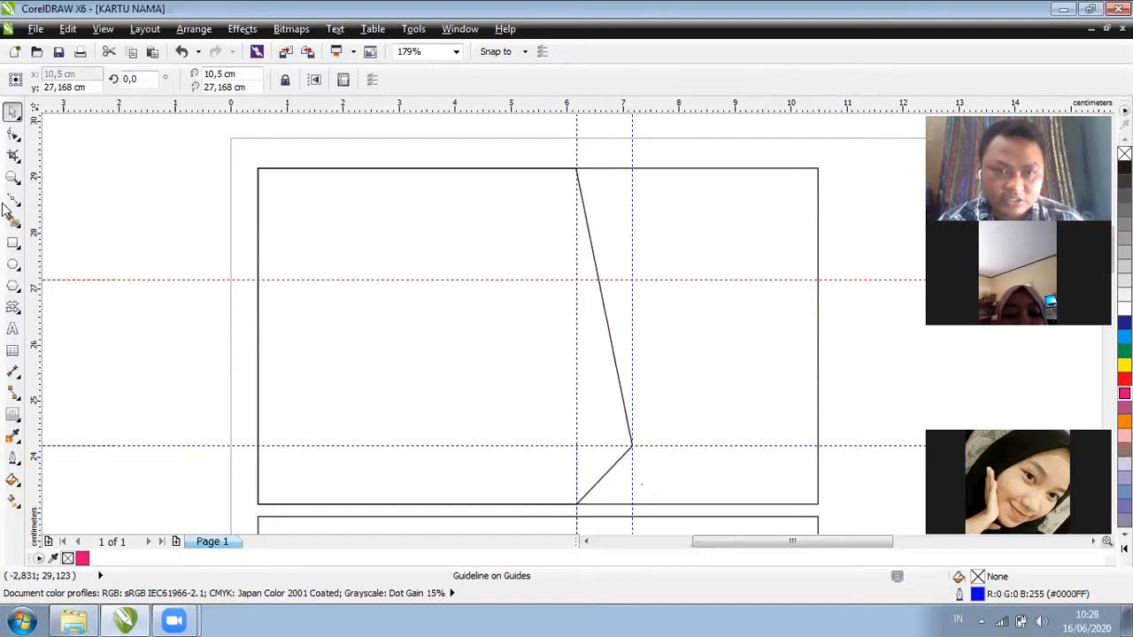
{"action": "key", "text": "z"}
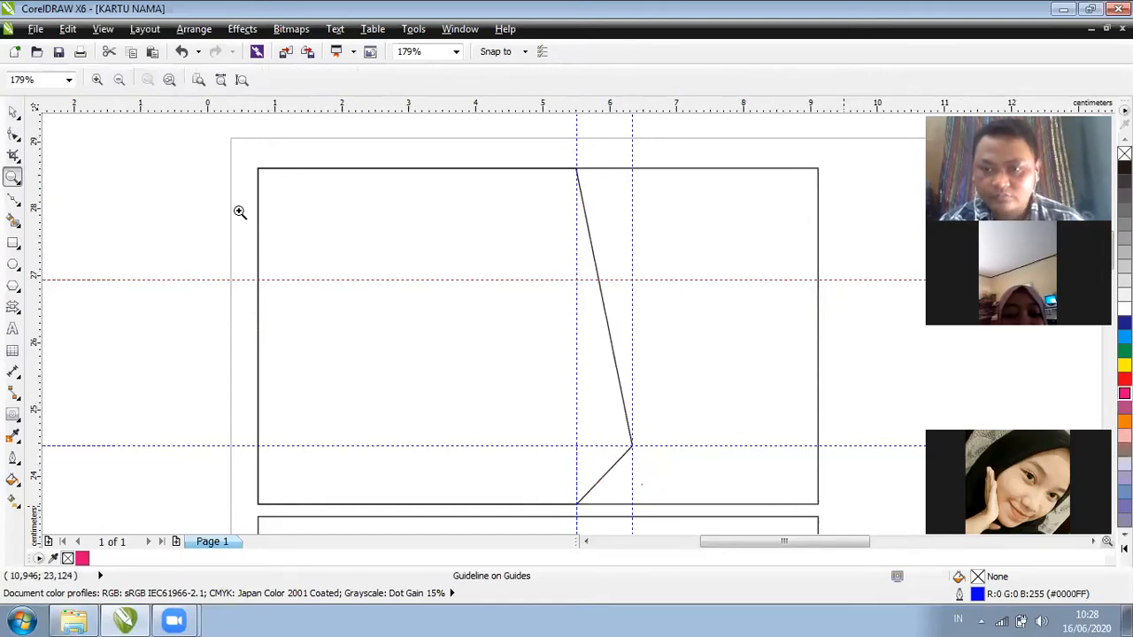
{"action": "scroll", "coordinate": [239, 210], "scroll_direction": "up", "scroll_amount": 1}
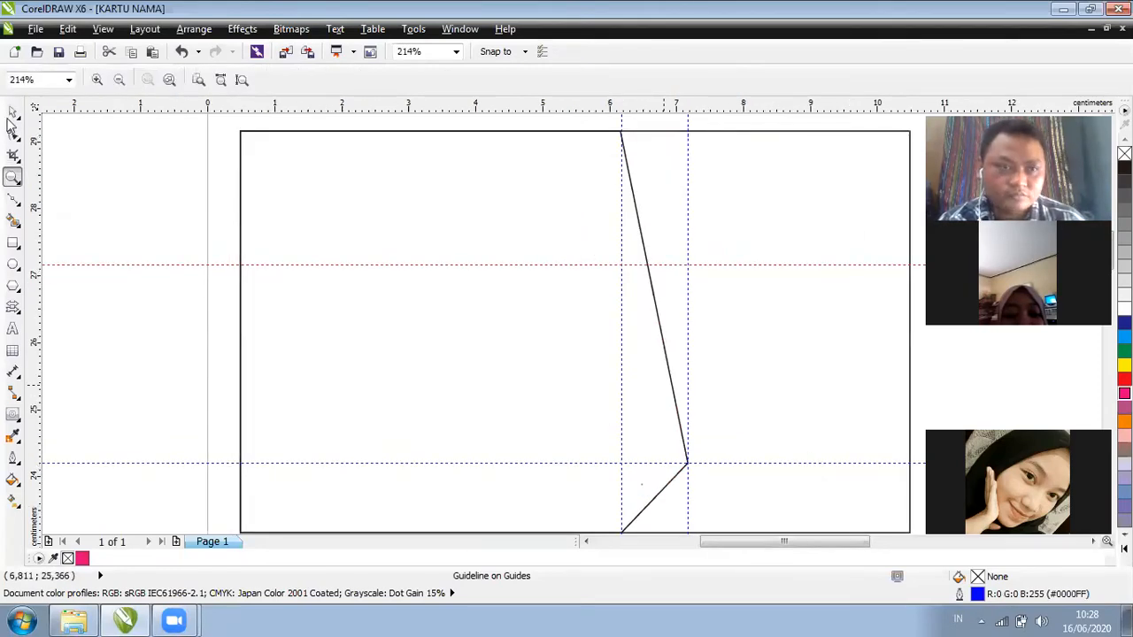
{"action": "key", "text": "space"}
{"action": "left_click", "coordinate": [197, 265]}
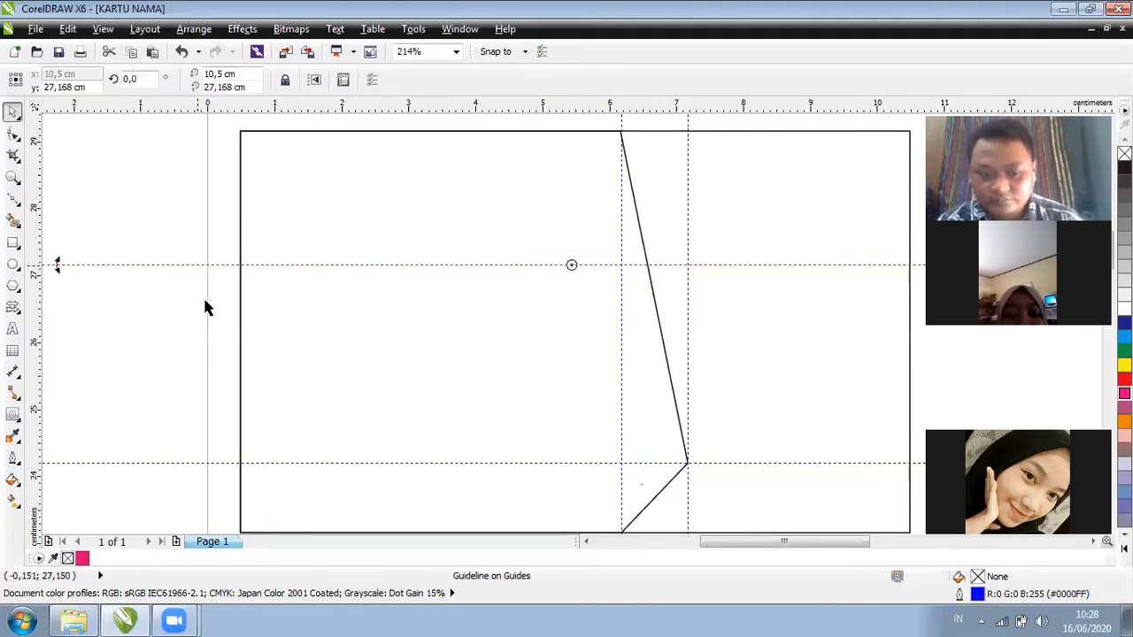
{"action": "left_click", "coordinate": [521, 471]}
{"action": "key", "text": "space"}
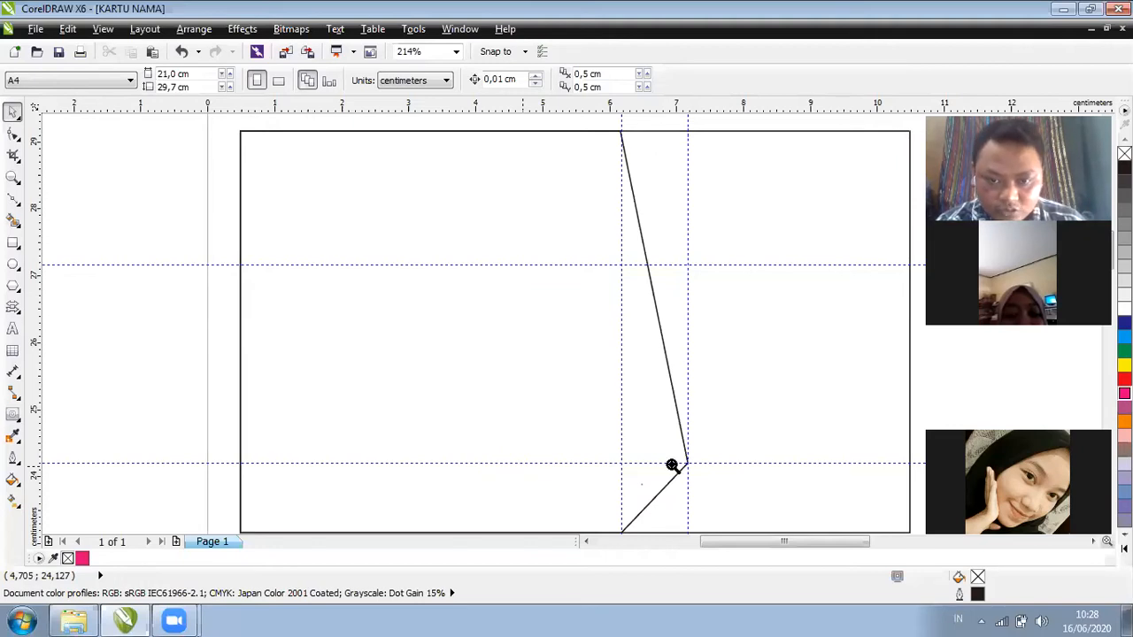
{"action": "right_click", "coordinate": [672, 463]}
{"action": "left_click", "coordinate": [716, 508]}
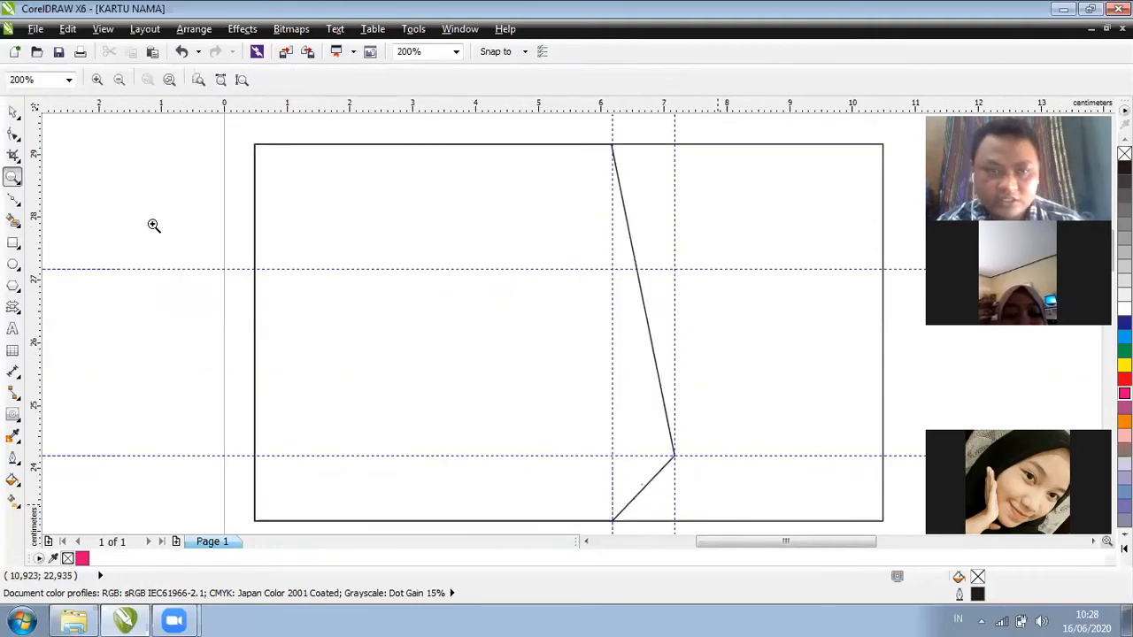
{"action": "left_click", "coordinate": [14, 118]}
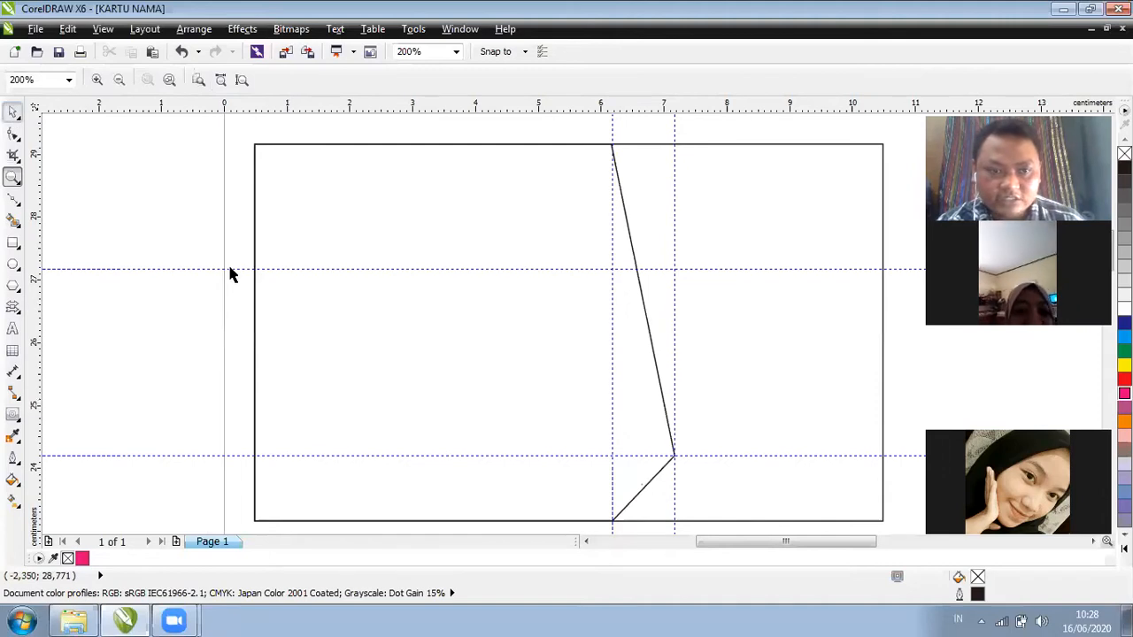
{"action": "left_click", "coordinate": [230, 269]}
{"action": "left_click", "coordinate": [230, 269]}
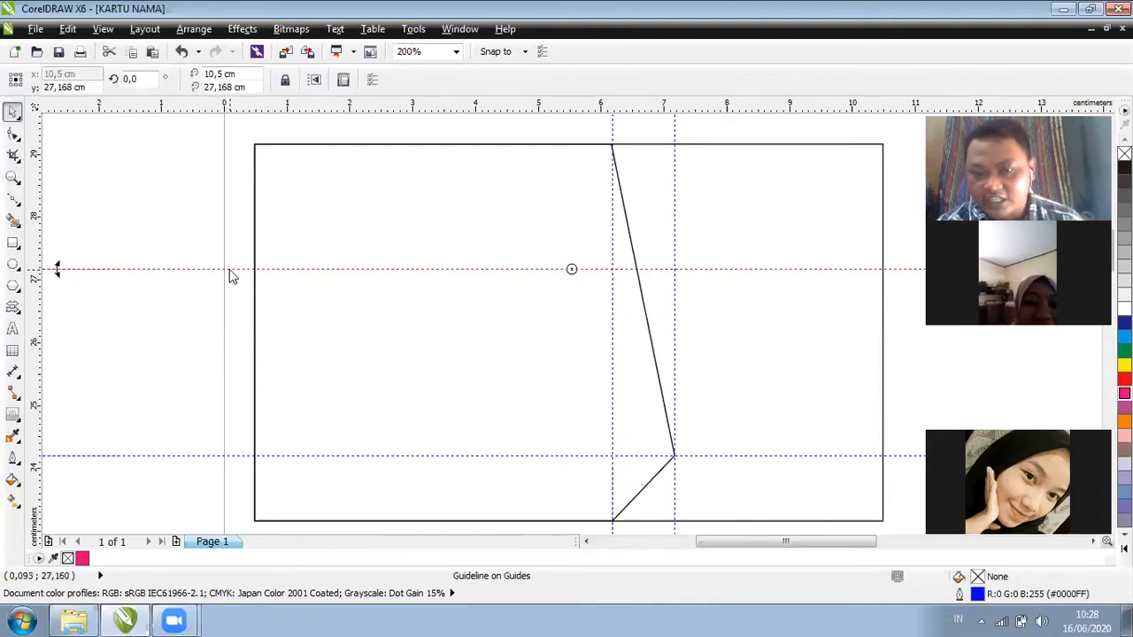
{"action": "left_click_drag", "start_coordinate": [733, 548], "coordinate": [737, 547]}
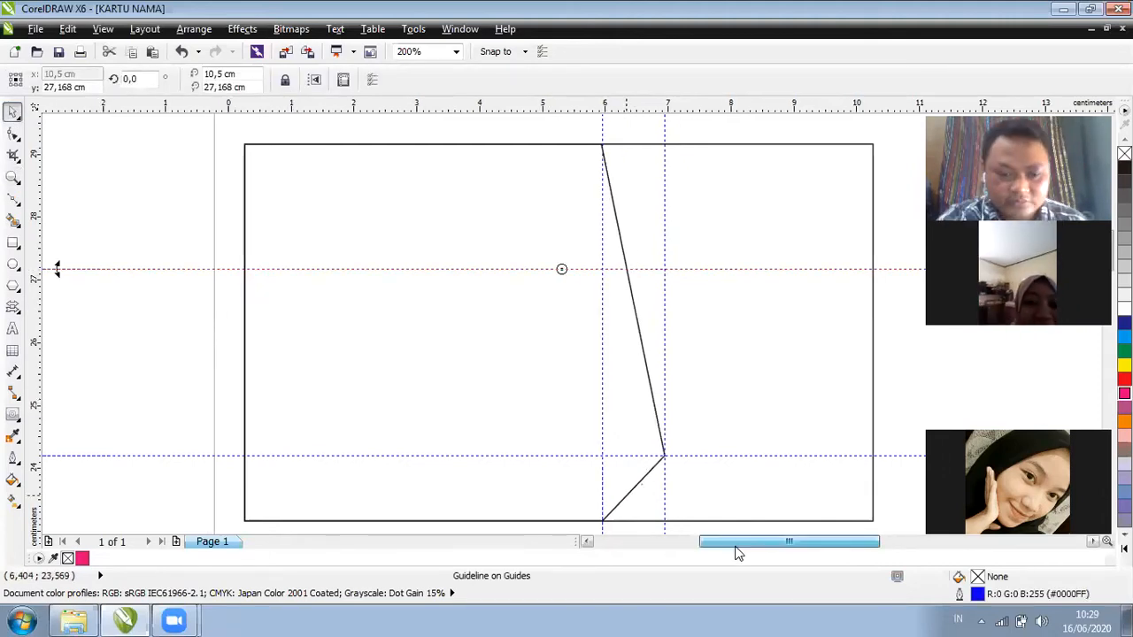
{"action": "scroll", "coordinate": [744, 550], "scroll_direction": "down", "scroll_amount": 1}
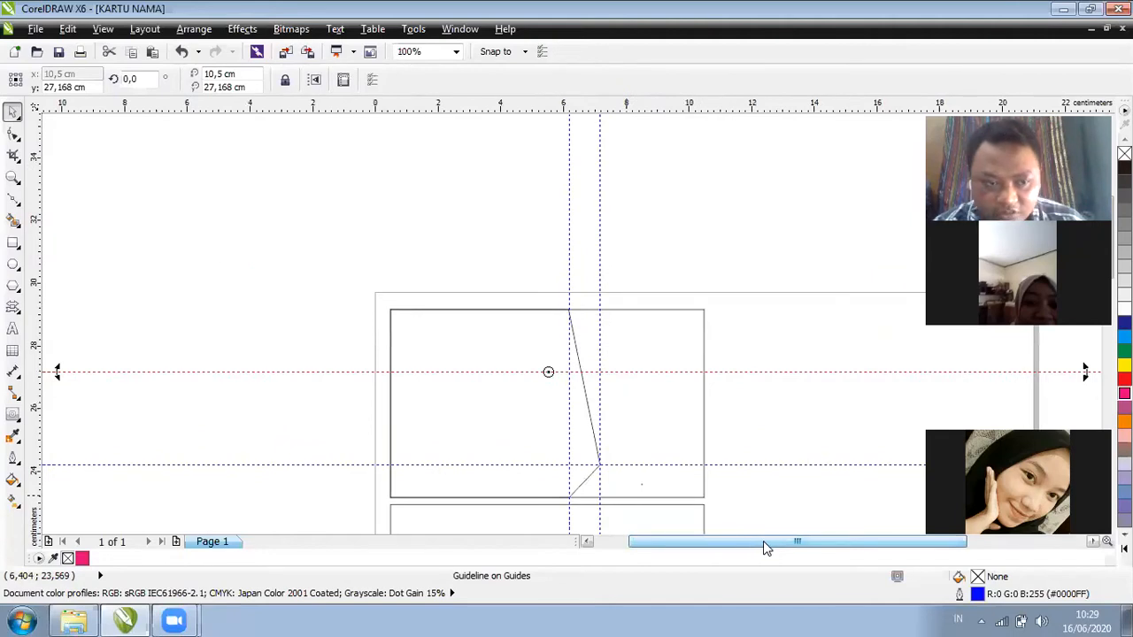
{"action": "left_click_drag", "start_coordinate": [763, 546], "coordinate": [753, 543]}
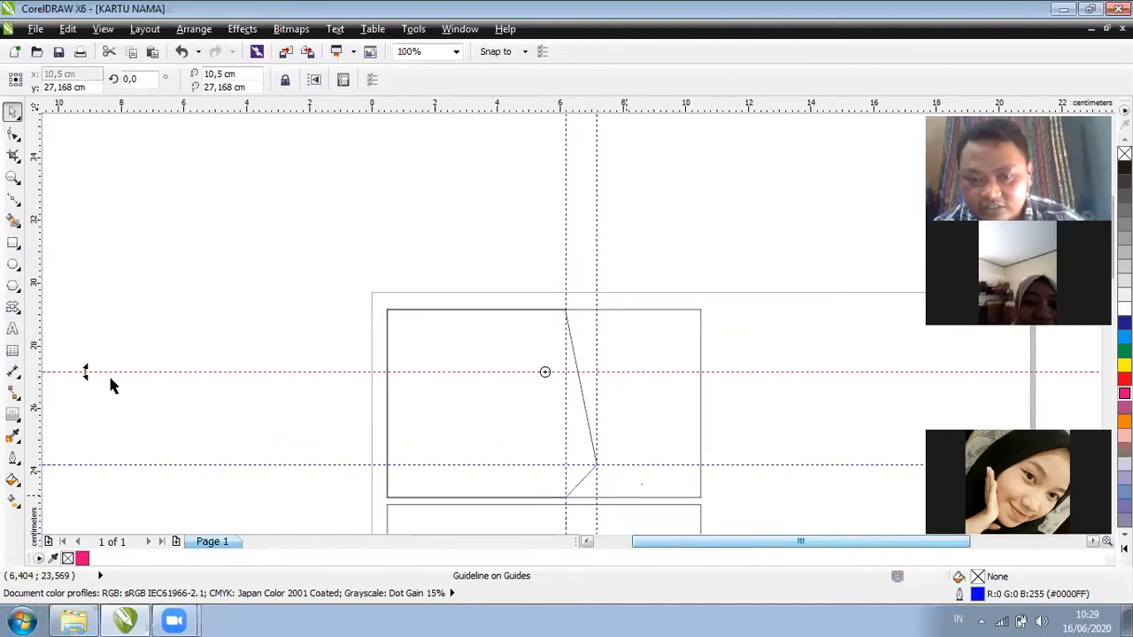
{"action": "left_click_drag", "start_coordinate": [757, 537], "coordinate": [816, 539]}
{"action": "left_click_drag", "start_coordinate": [691, 542], "coordinate": [699, 540]}
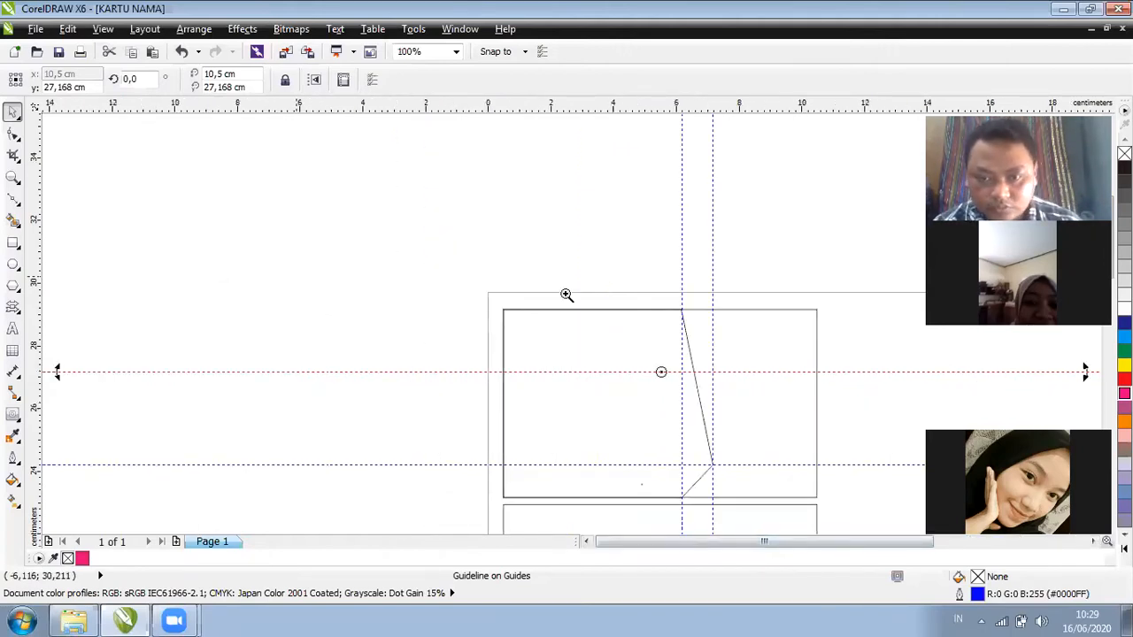
{"action": "left_click_drag", "start_coordinate": [847, 425], "coordinate": [421, 289]}
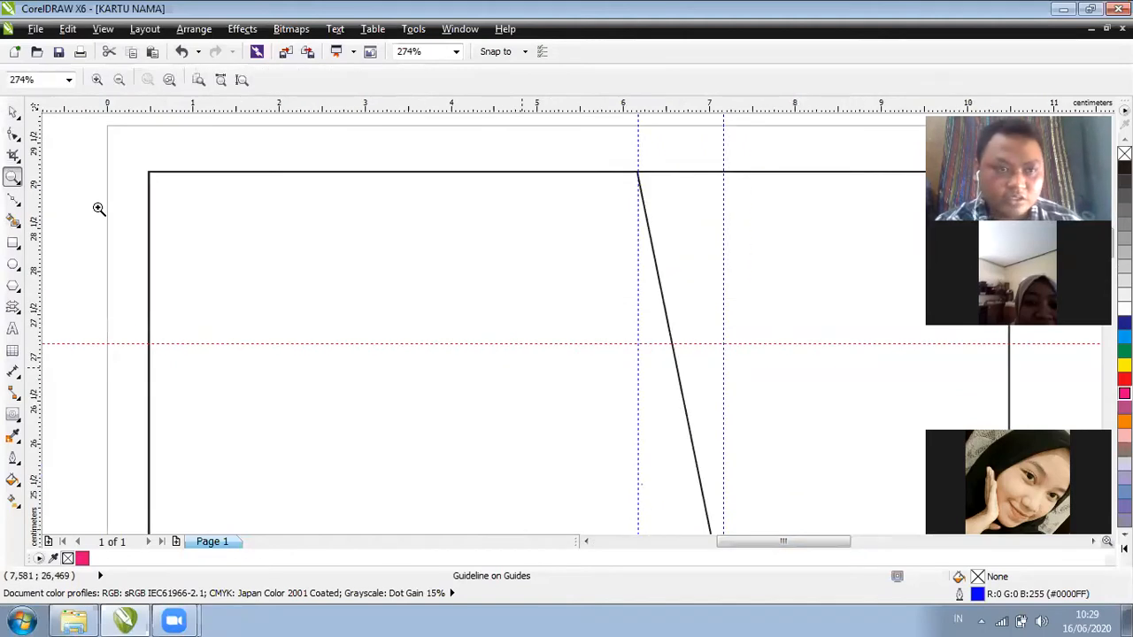
{"action": "left_click", "coordinate": [118, 79]}
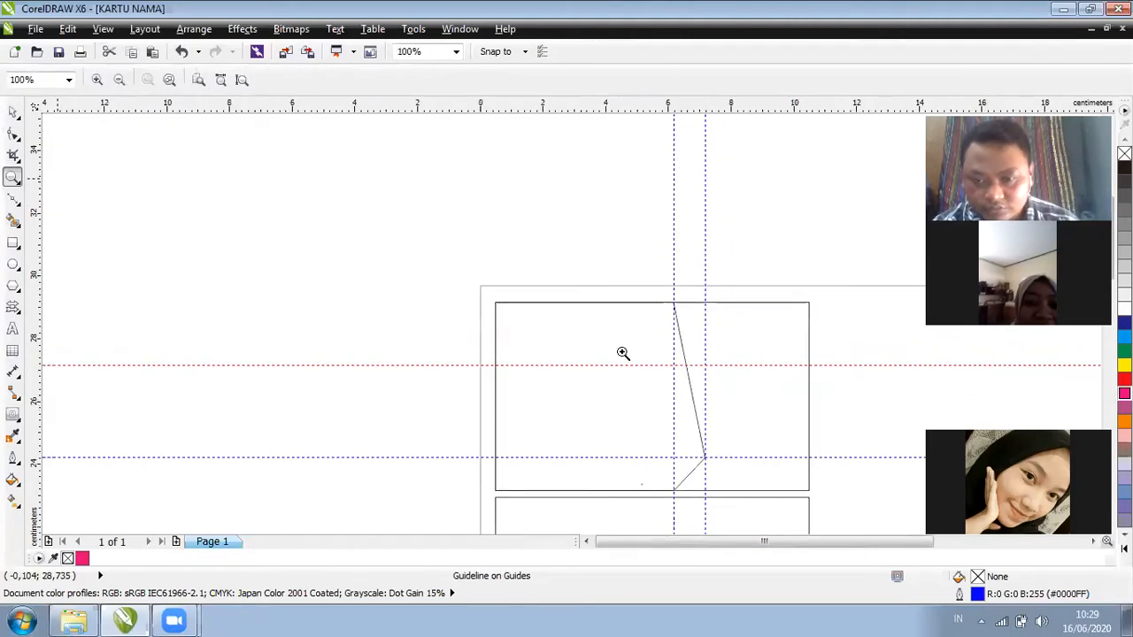
{"action": "left_click_drag", "start_coordinate": [763, 549], "coordinate": [787, 549]}
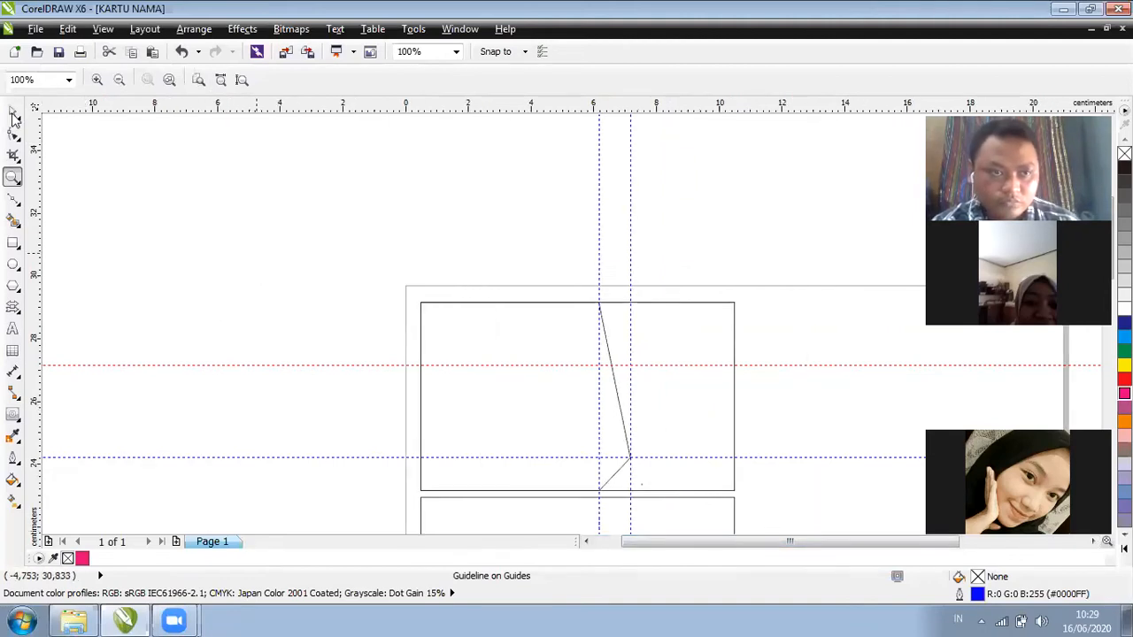
{"action": "key", "text": "space"}
{"action": "left_click", "coordinate": [292, 366]}
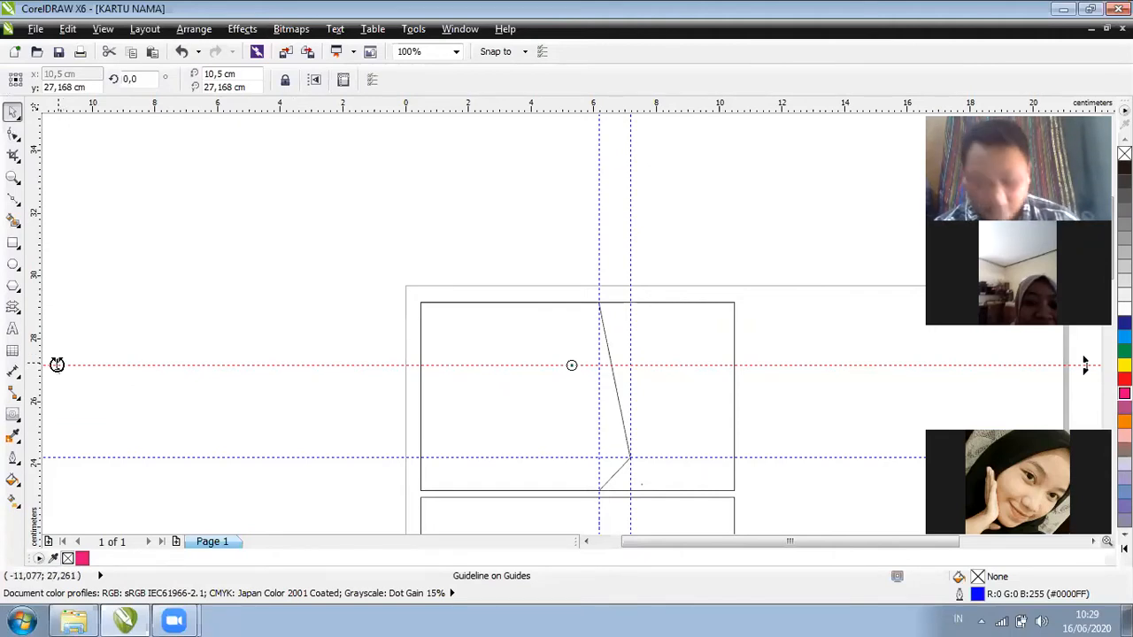
{"action": "left_click_drag", "start_coordinate": [57, 365], "coordinate": [185, 511]}
Fix the guideline at a 20.9° slant and drop a parallel slanted copy below it
{"action": "left_click", "coordinate": [452, 413]}
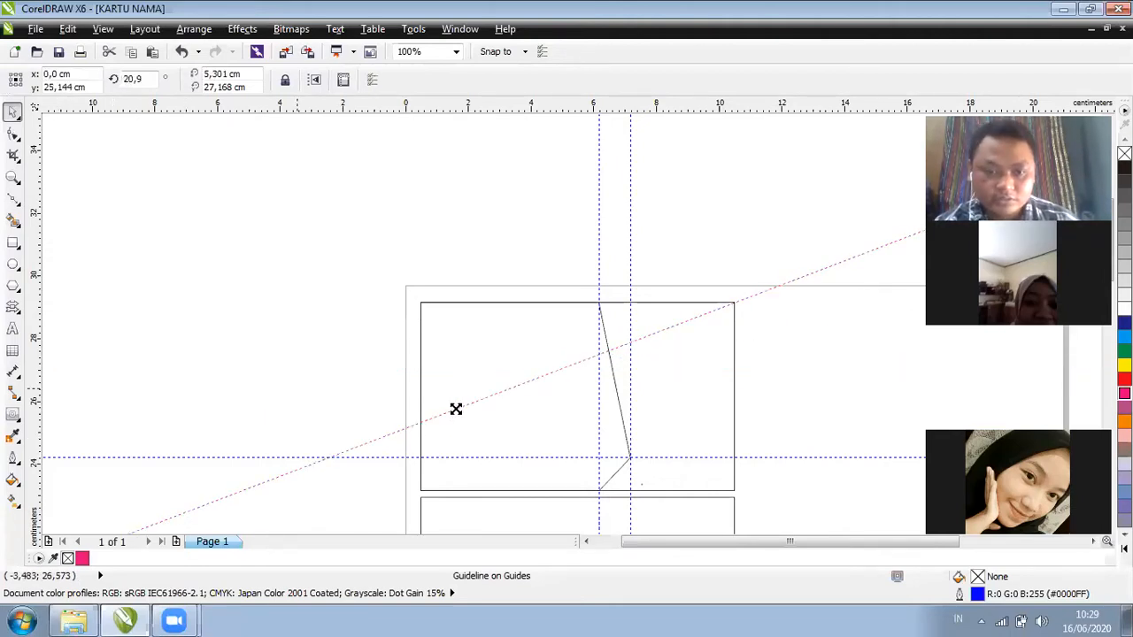
{"action": "key", "text": "Escape"}
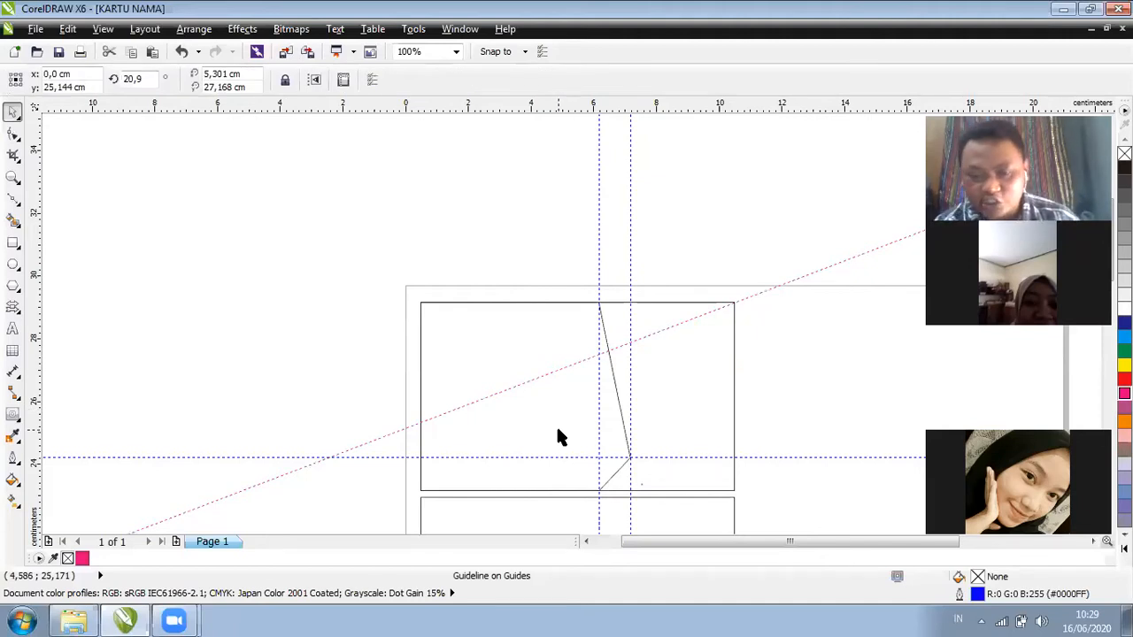
{"action": "left_click", "coordinate": [500, 399]}
{"action": "left_click_drag", "start_coordinate": [500, 398], "coordinate": [564, 440]}
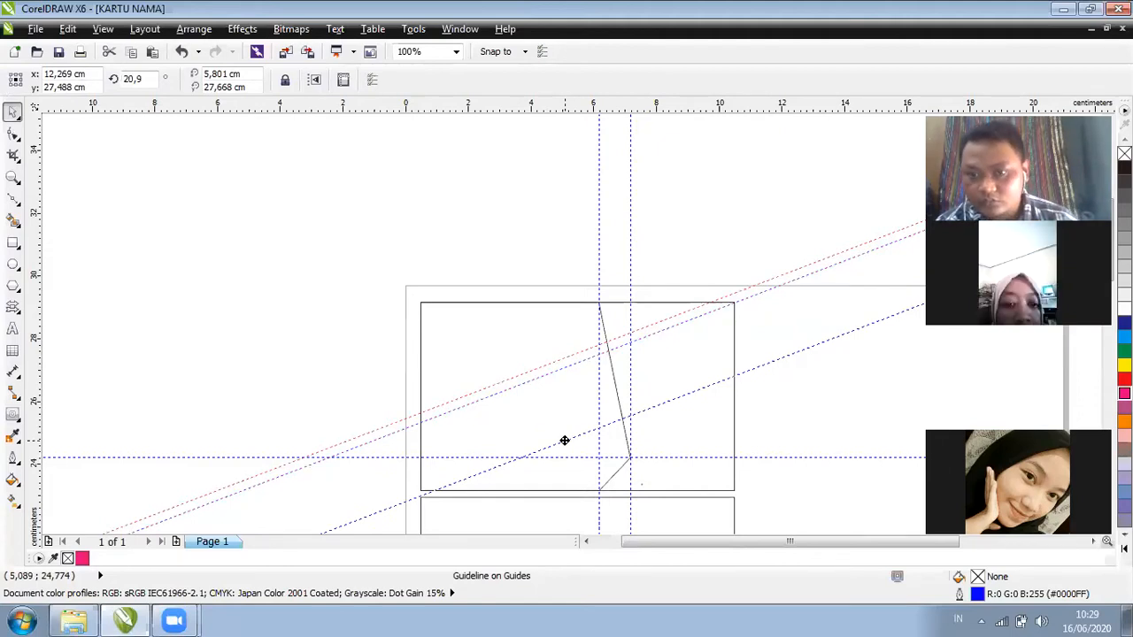
{"action": "left_click", "coordinate": [850, 312]}
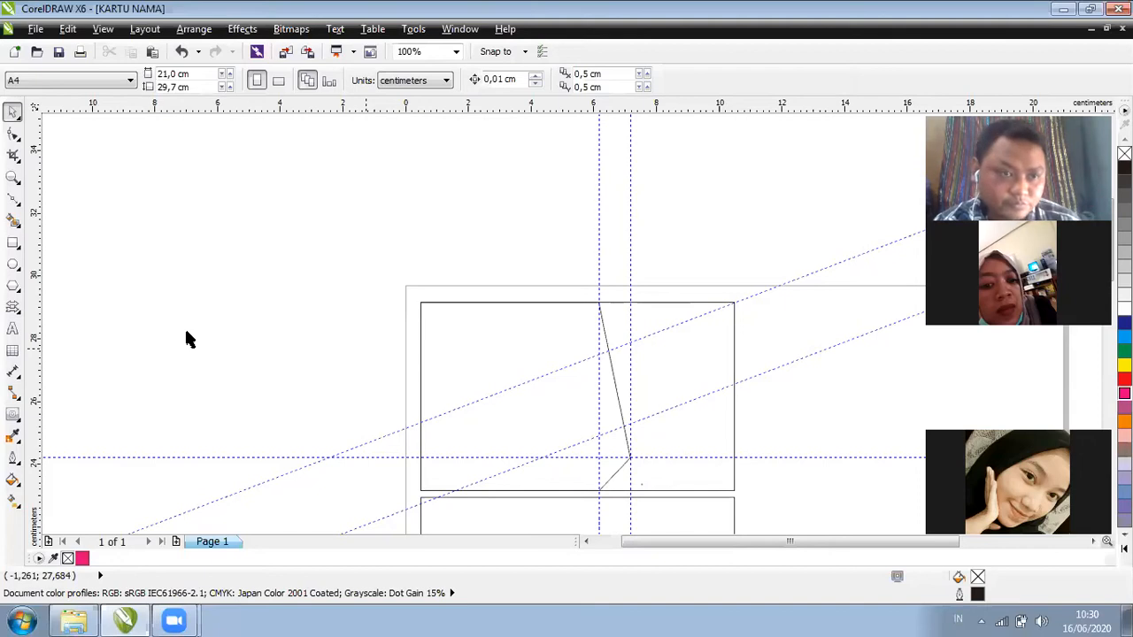
Draw a four-node band from the card's top-right corner between the slanted guides to the right edge
{"action": "left_click", "coordinate": [14, 199]}
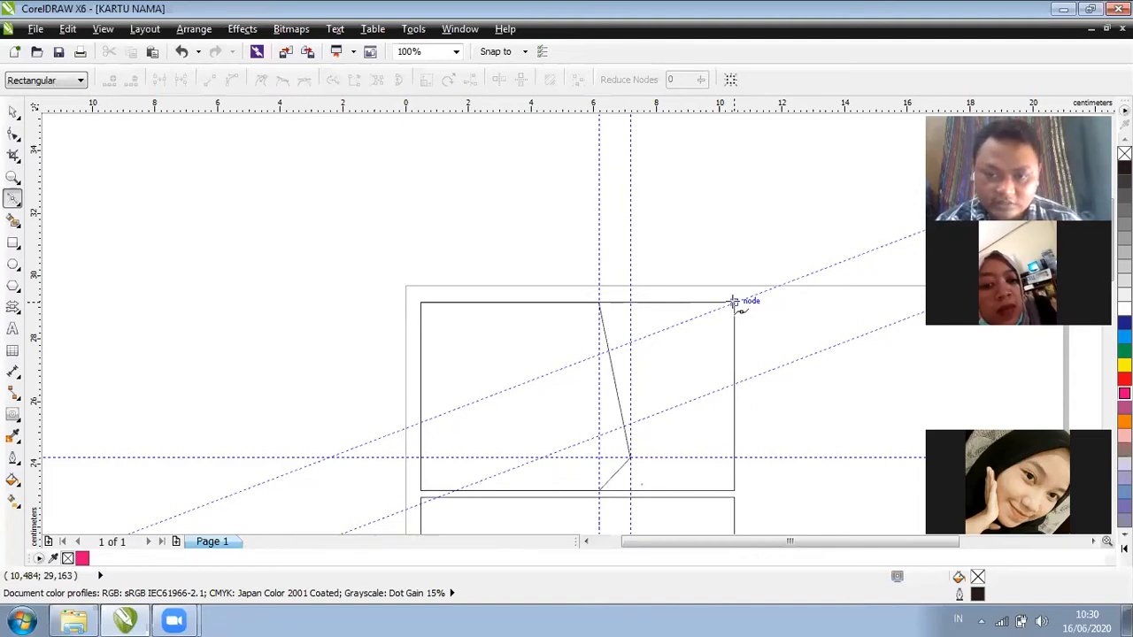
{"action": "left_click", "coordinate": [734, 302]}
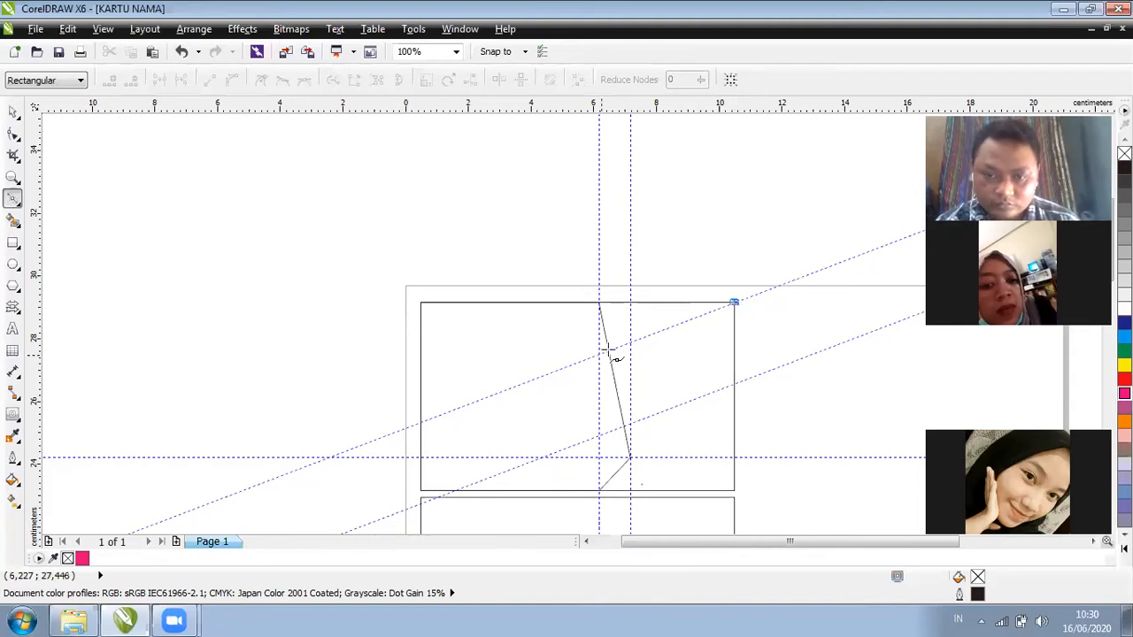
{"action": "left_click", "coordinate": [609, 349]}
{"action": "key", "text": "space"}
{"action": "key", "text": "space"}
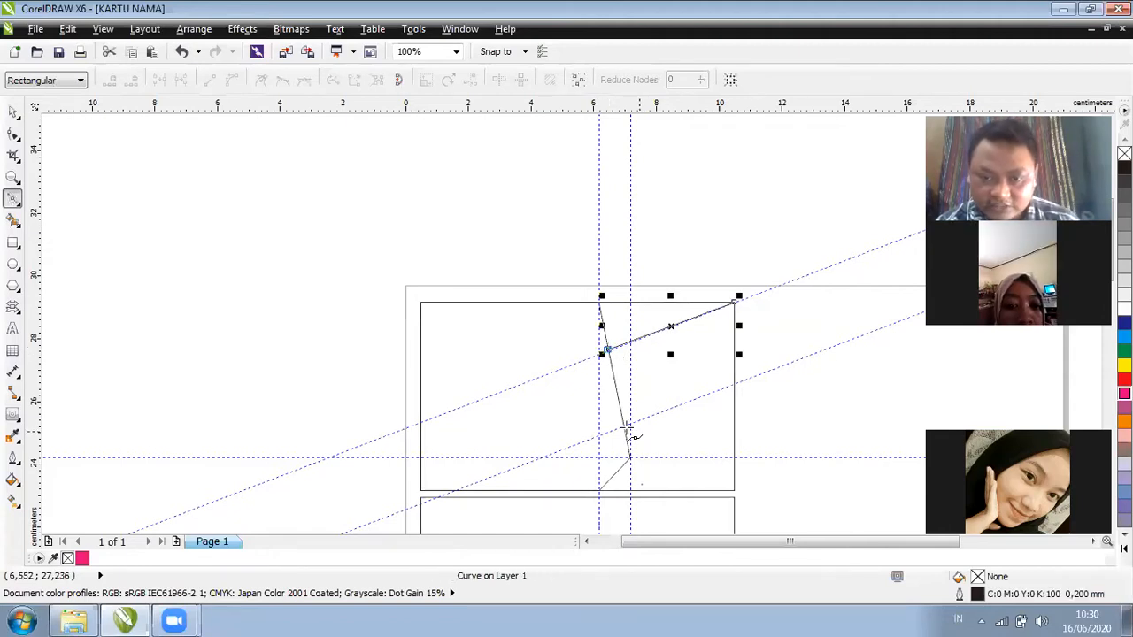
{"action": "left_click", "coordinate": [622, 425]}
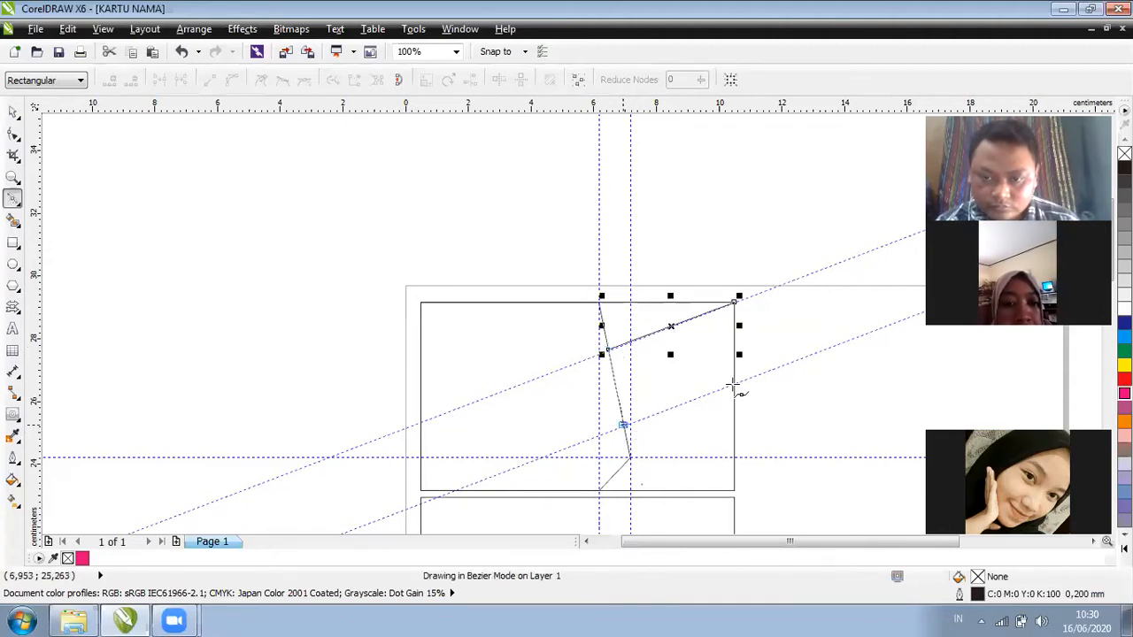
{"action": "left_click", "coordinate": [734, 386]}
{"action": "left_click", "coordinate": [733, 385]}
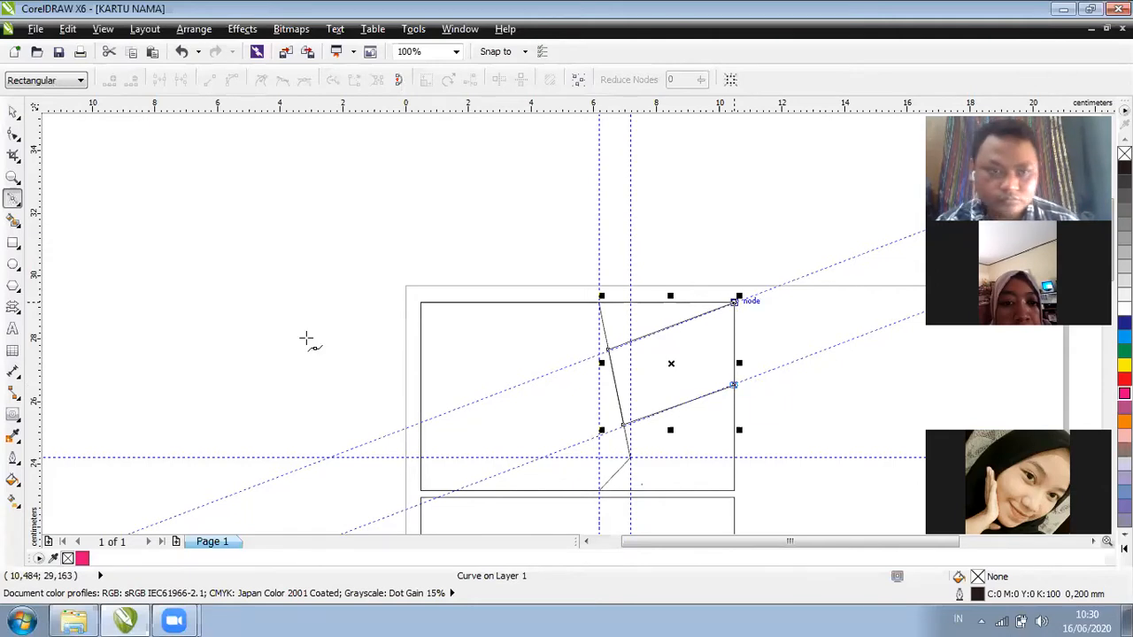
{"action": "left_click", "coordinate": [13, 135]}
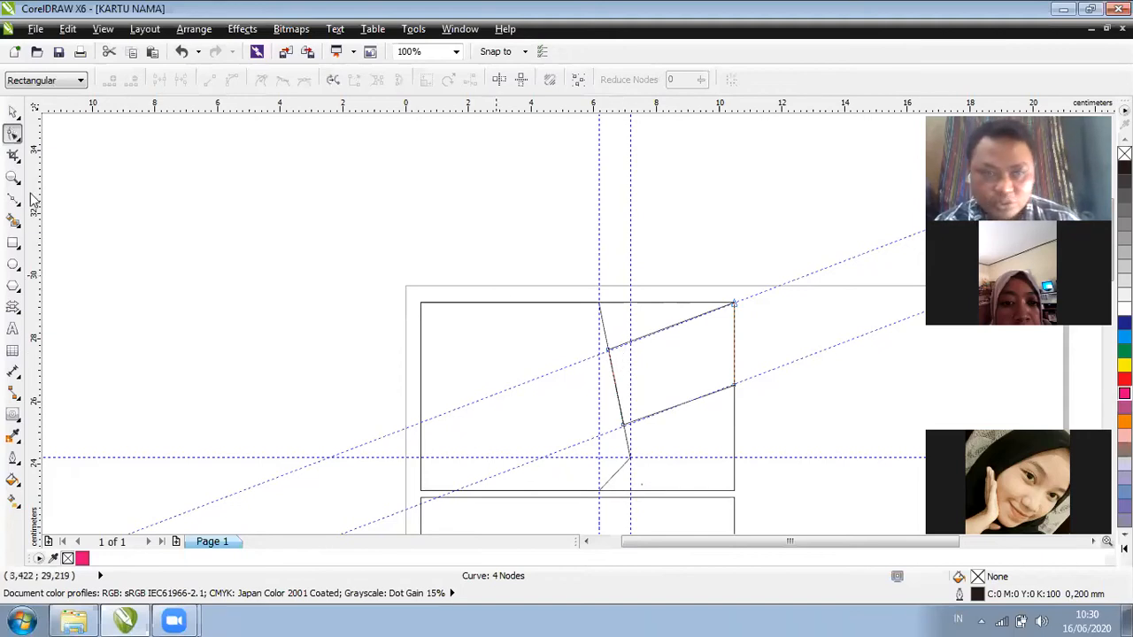
Snap the band's upper-left and right nodes onto the two 20.9° slanted guidelines
{"action": "key", "text": "z"}
{"action": "left_click_drag", "start_coordinate": [392, 288], "coordinate": [789, 471]}
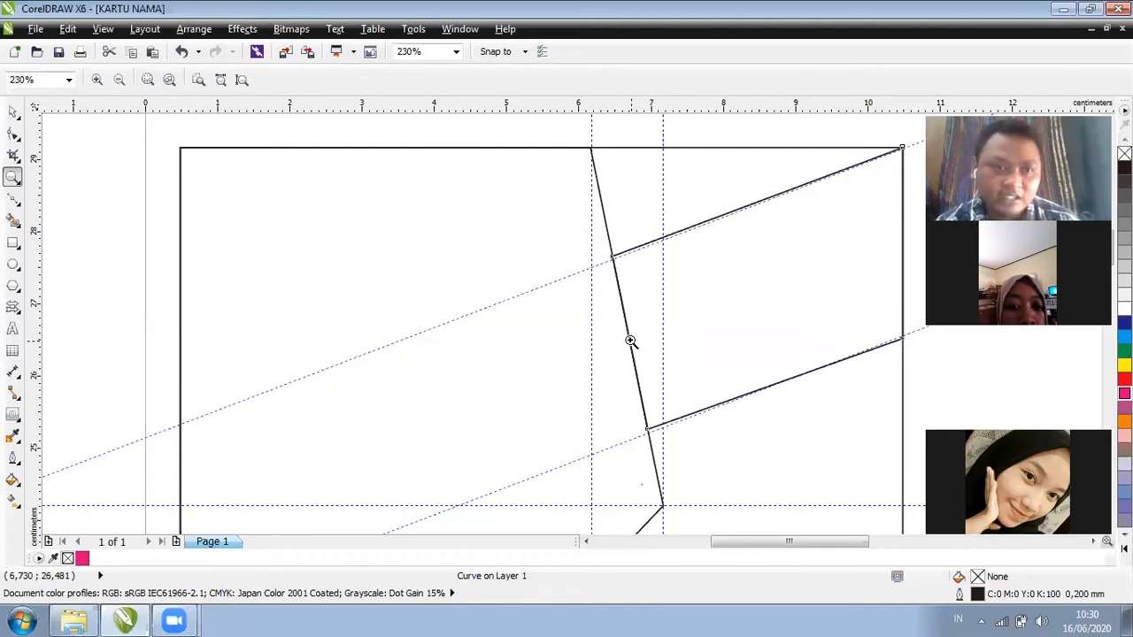
{"action": "left_click", "coordinate": [13, 112]}
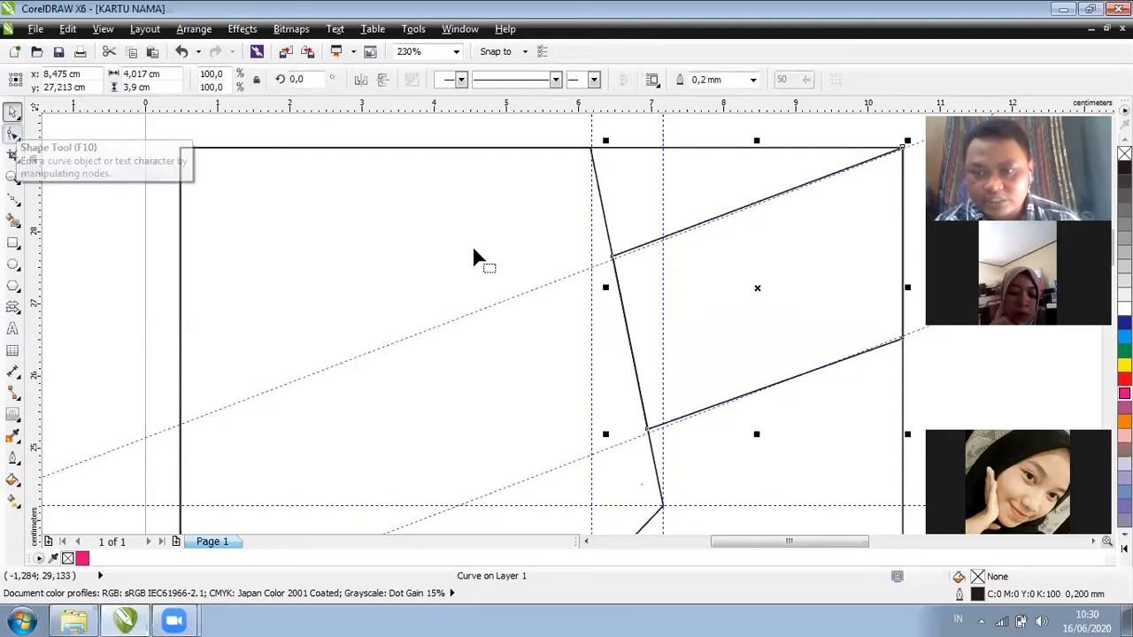
{"action": "key", "text": "F10"}
{"action": "mouse_move", "coordinate": [616, 263]}
{"action": "left_mouse_down"}
{"action": "mouse_move", "coordinate": [619, 278]}
{"action": "mouse_move", "coordinate": [613, 259]}
{"action": "left_mouse_up"}
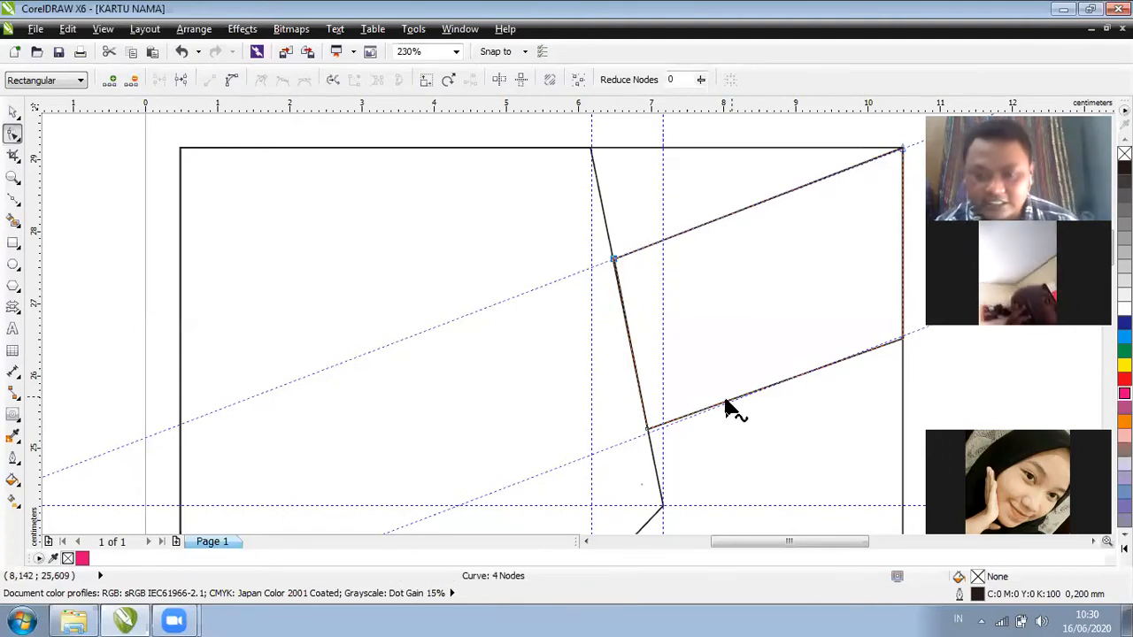
{"action": "left_click_drag", "start_coordinate": [647, 429], "coordinate": [646, 432]}
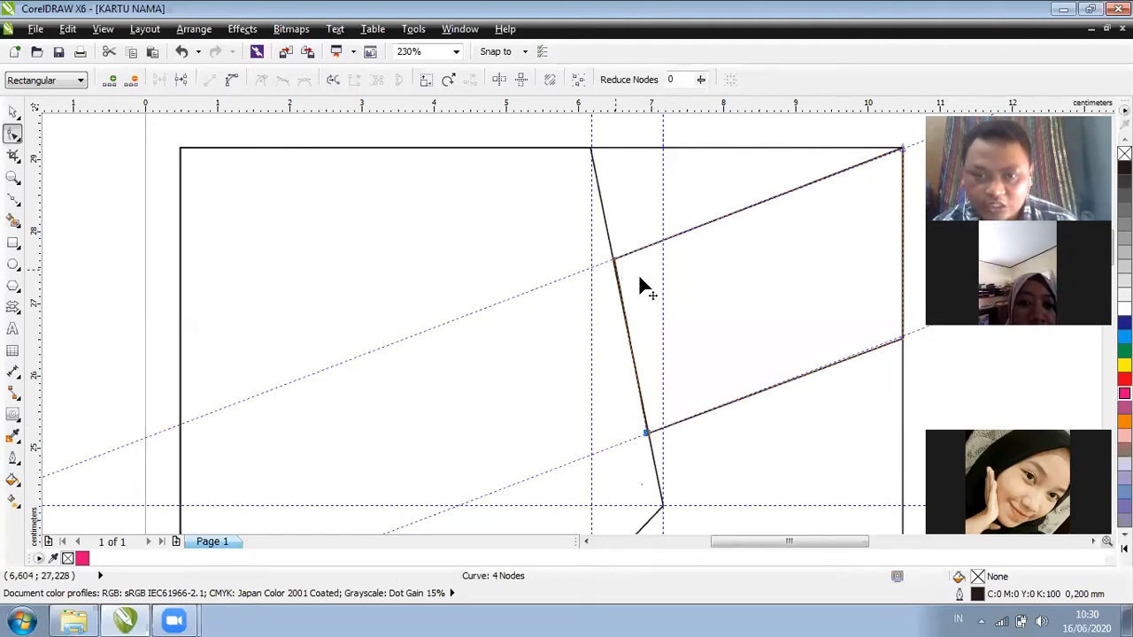
{"action": "key", "text": "ctrl+z"}
{"action": "left_click_drag", "start_coordinate": [639, 279], "coordinate": [612, 262]}
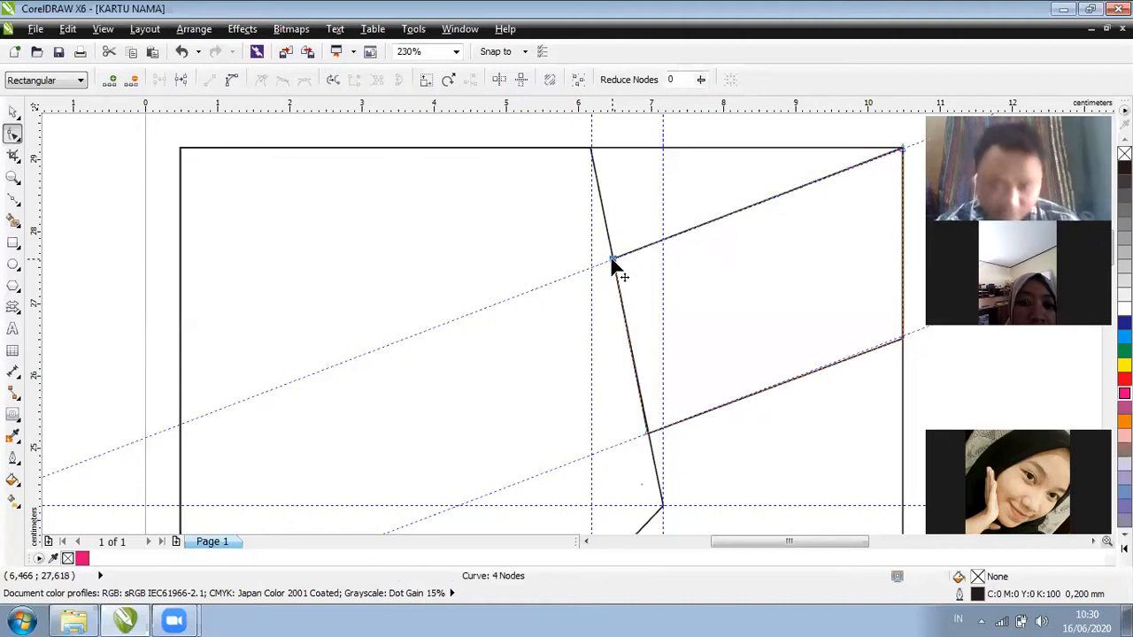
{"action": "left_click_drag", "start_coordinate": [900, 338], "coordinate": [902, 335]}
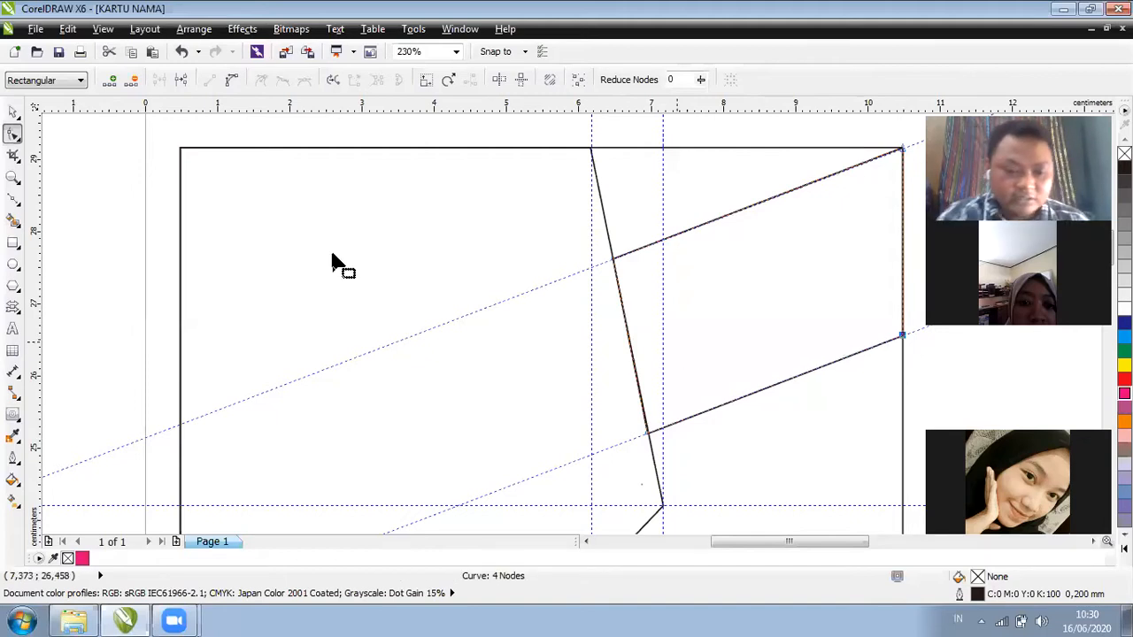
{"action": "scroll", "coordinate": [577, 233], "scroll_direction": "down", "scroll_amount": 3}
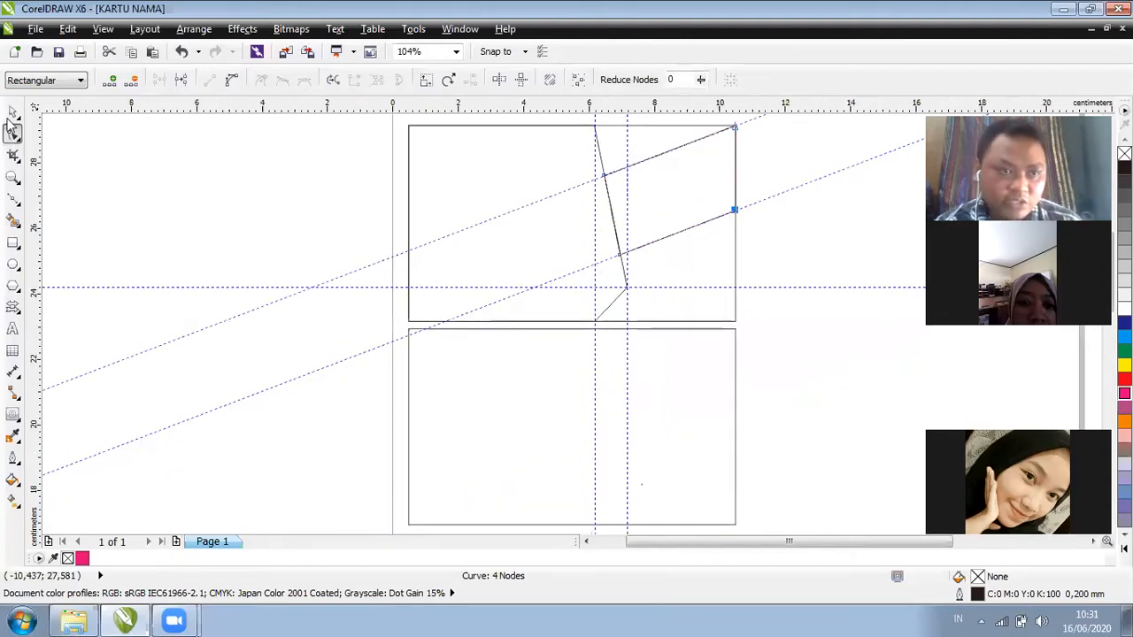
Delete both slanted guidelines, the horizontal guideline and both vertical guidelines
{"action": "key", "text": "space"}
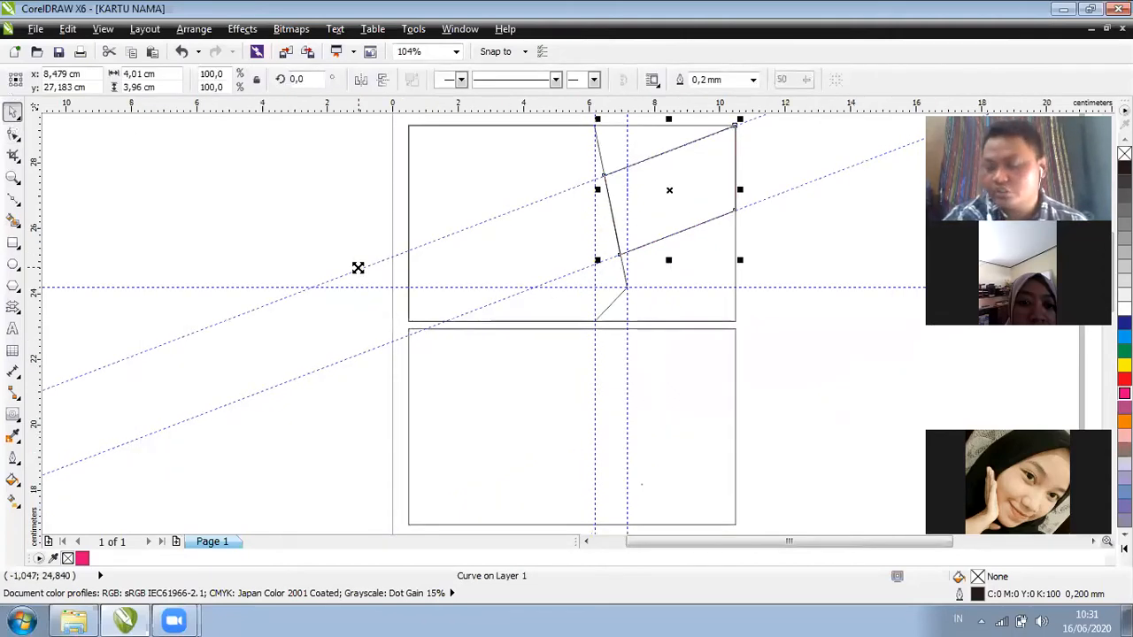
{"action": "left_click", "coordinate": [358, 267]}
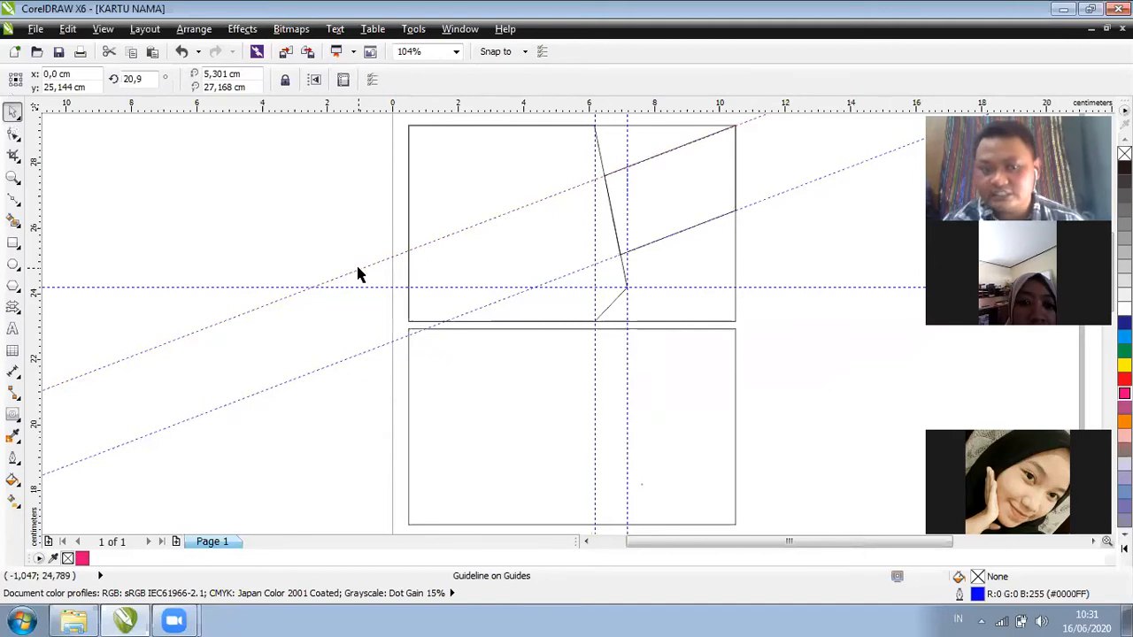
{"action": "key", "text": "Delete"}
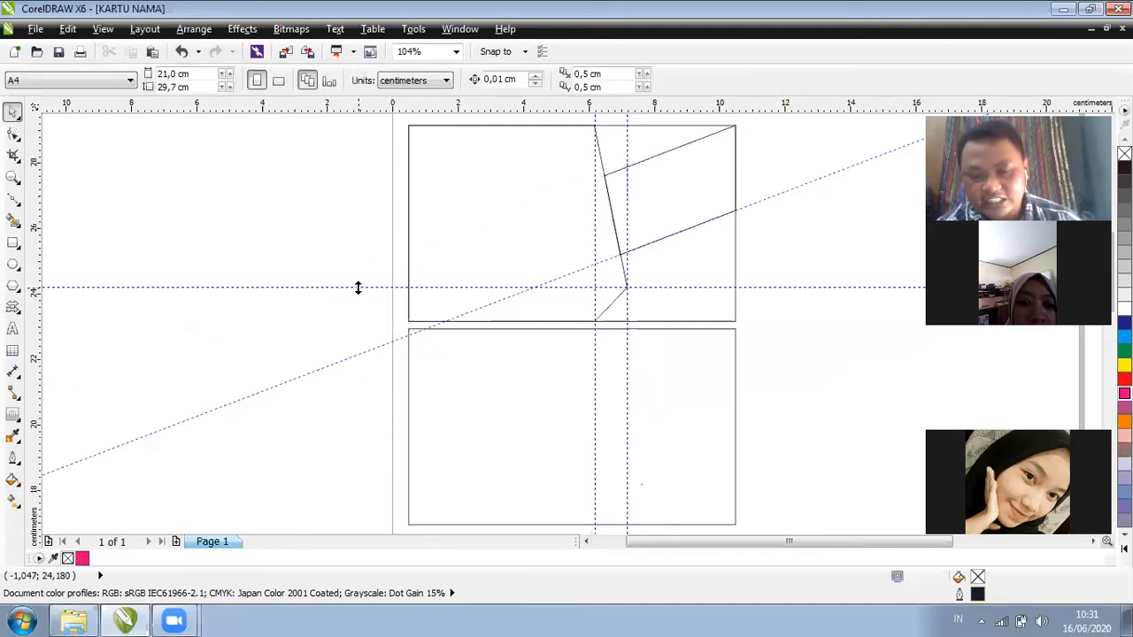
{"action": "left_click", "coordinate": [357, 287]}
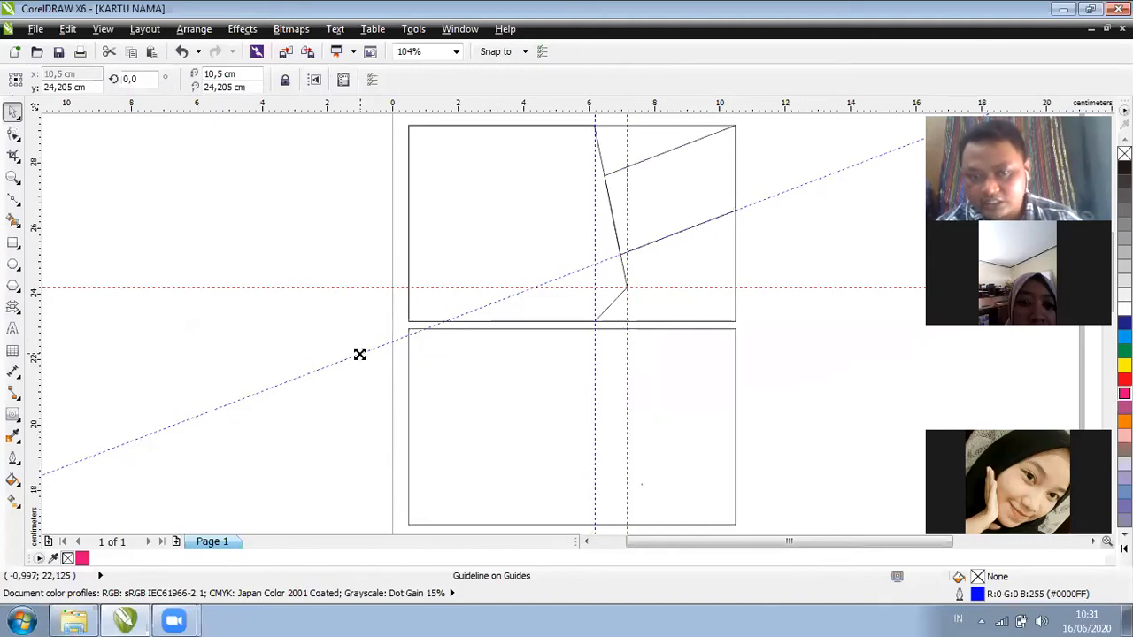
{"action": "left_click", "coordinate": [360, 353], "text": "shift"}
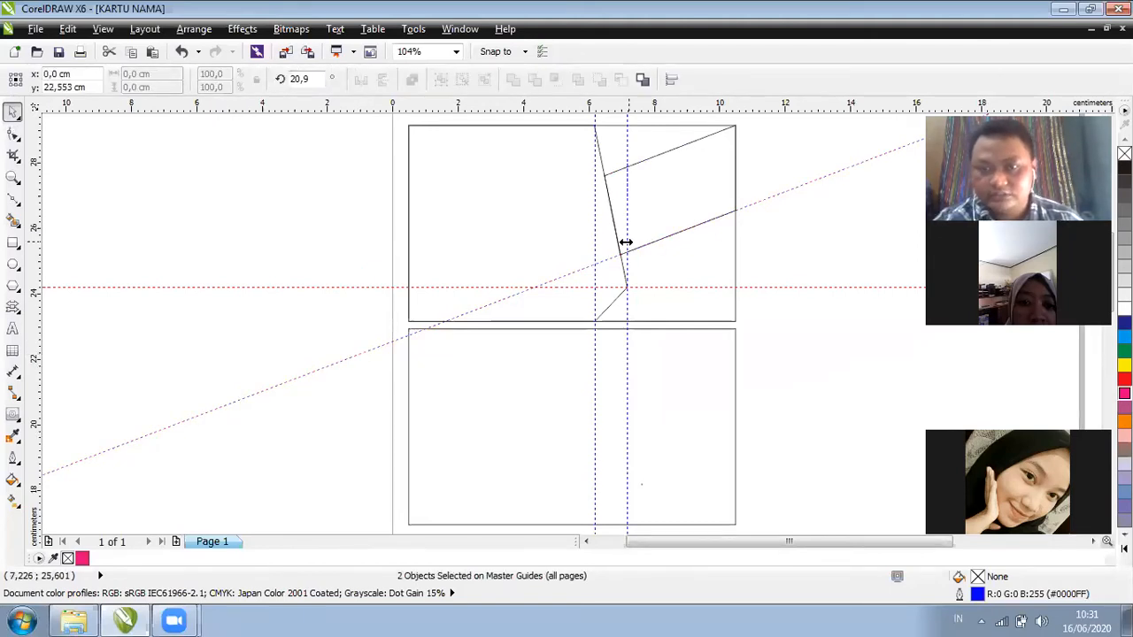
{"action": "left_click", "coordinate": [626, 242], "text": "shift"}
{"action": "left_click", "coordinate": [594, 239], "text": "shift"}
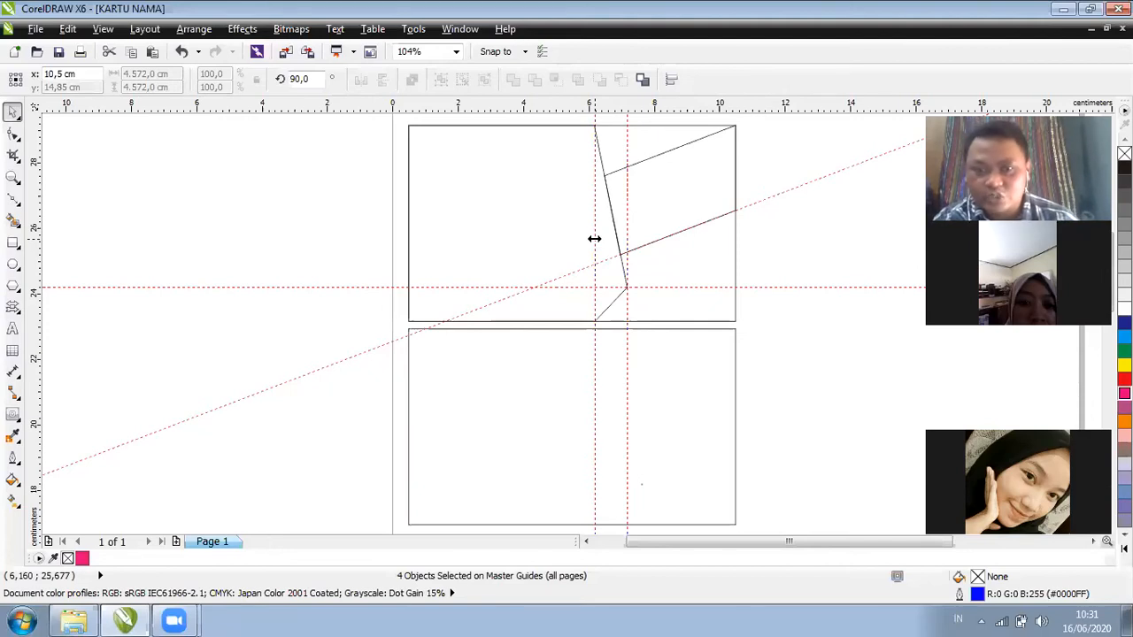
{"action": "key", "text": "Delete"}
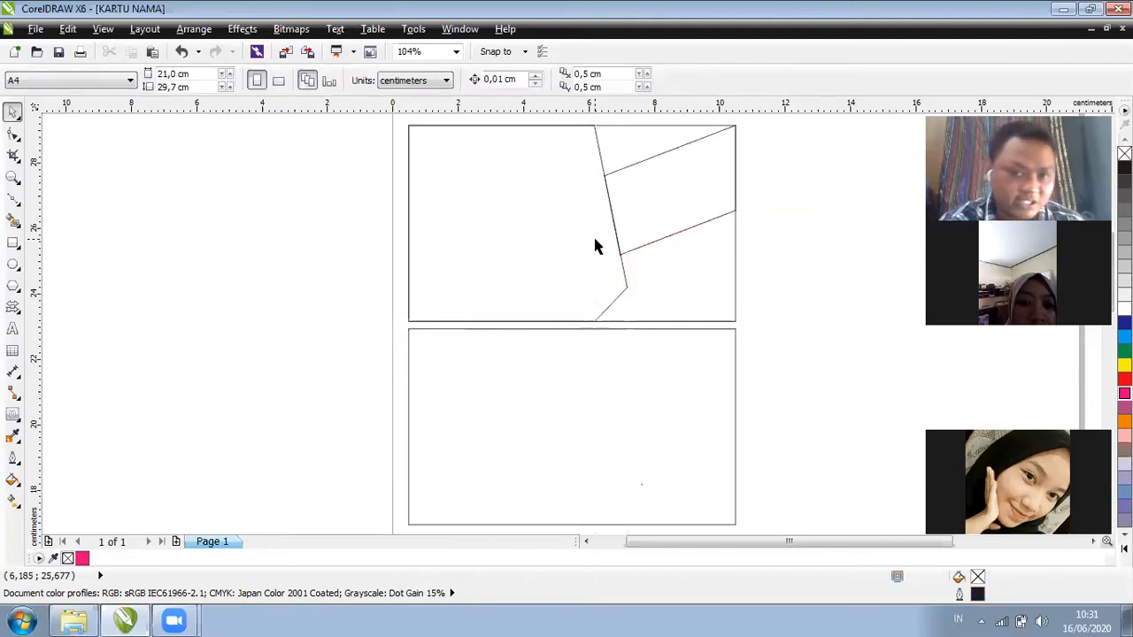
{"action": "left_click", "coordinate": [735, 256]}
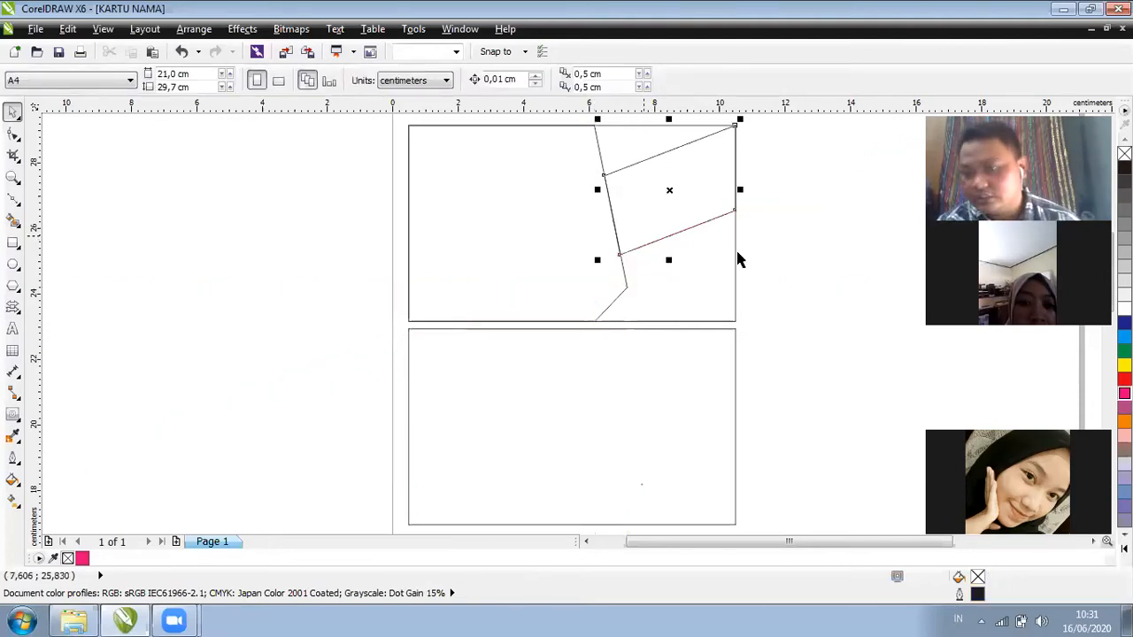
Fill the top card rectangle with 10% Black and the left five-node shape with green
{"action": "left_click", "coordinate": [832, 262]}
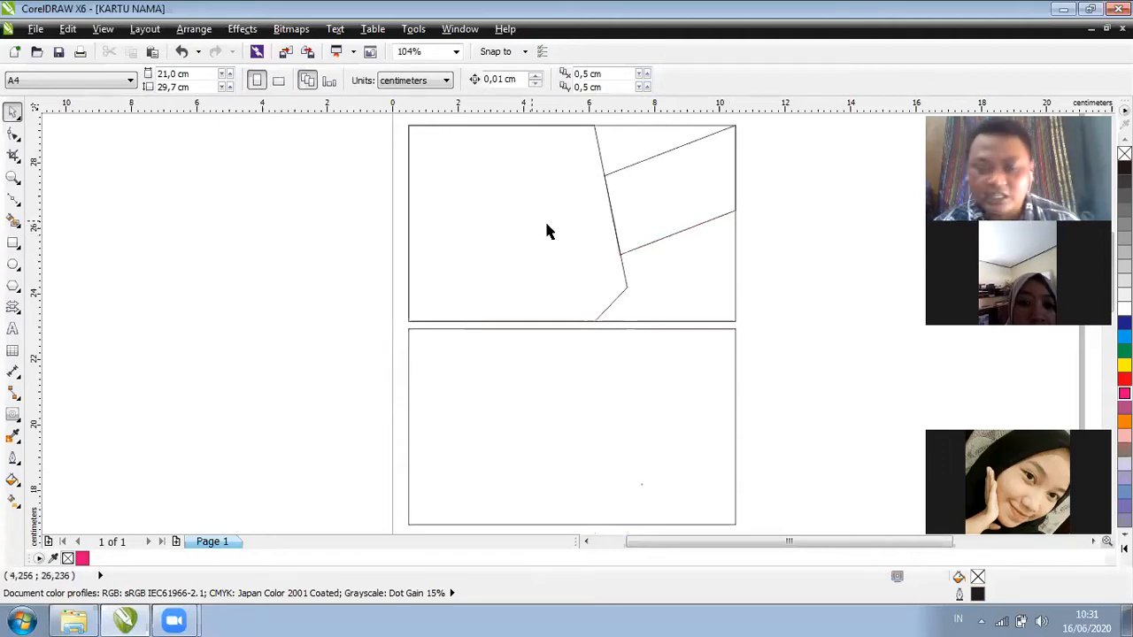
{"action": "left_click", "coordinate": [546, 262]}
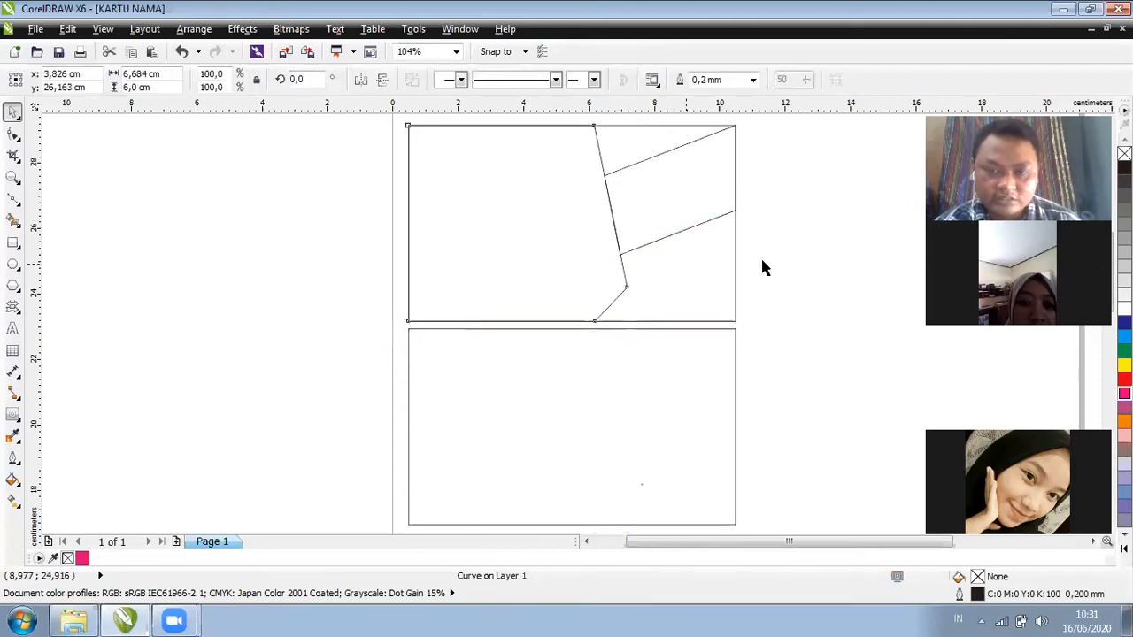
{"action": "key", "text": "Tab"}
{"action": "left_click", "coordinate": [539, 246]}
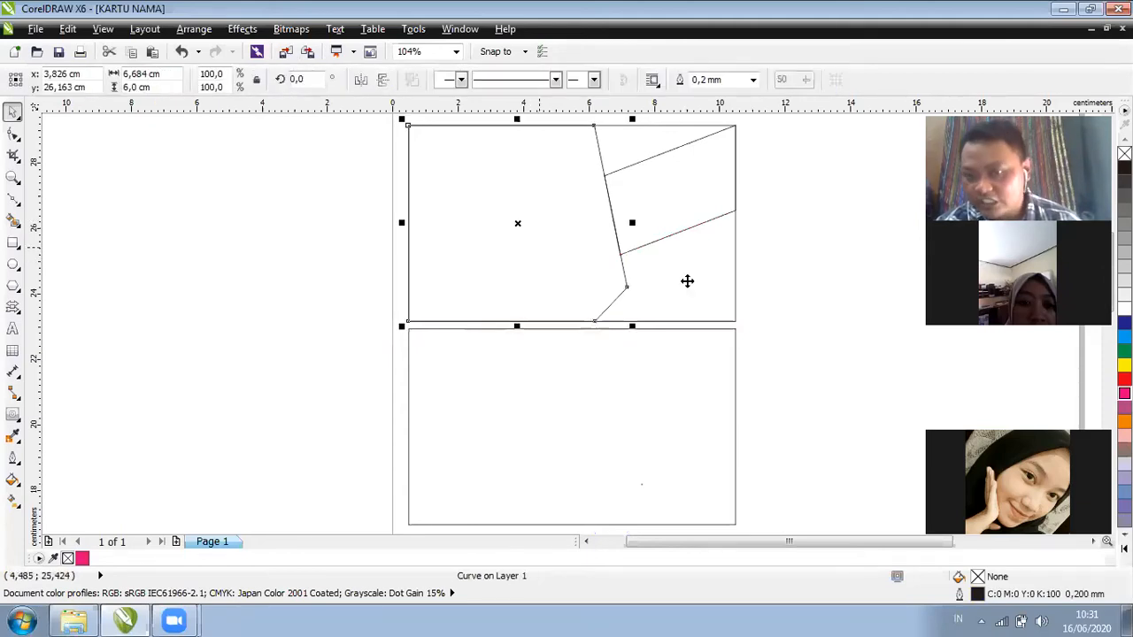
{"action": "key", "text": "Tab"}
{"action": "left_click", "coordinate": [663, 309]}
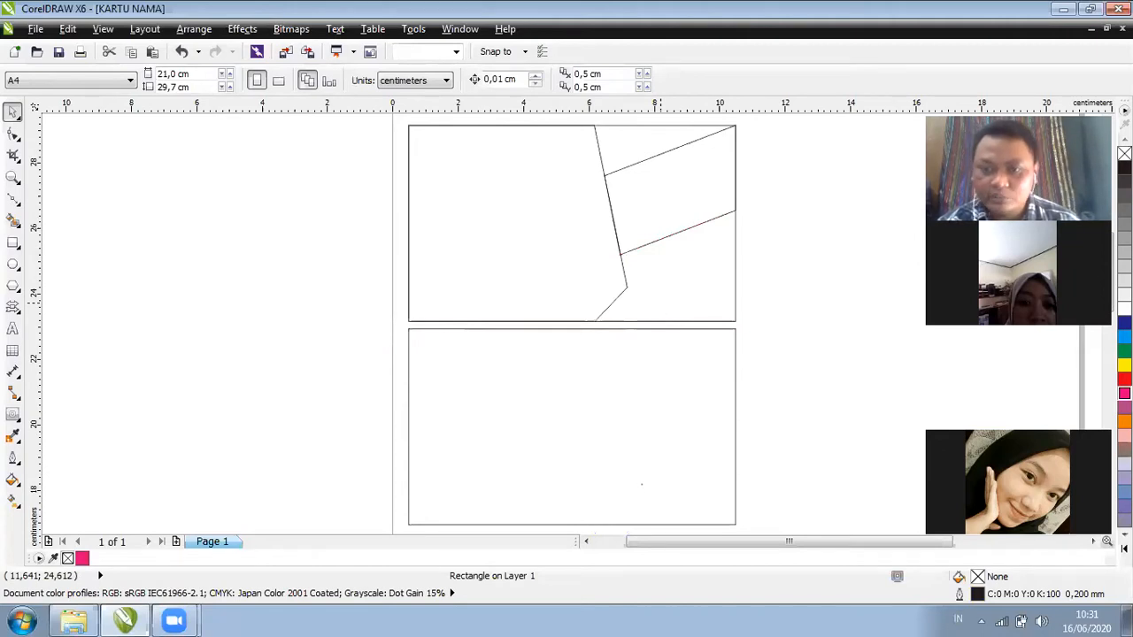
{"action": "left_click", "coordinate": [736, 282]}
{"action": "left_click", "coordinate": [1124, 294]}
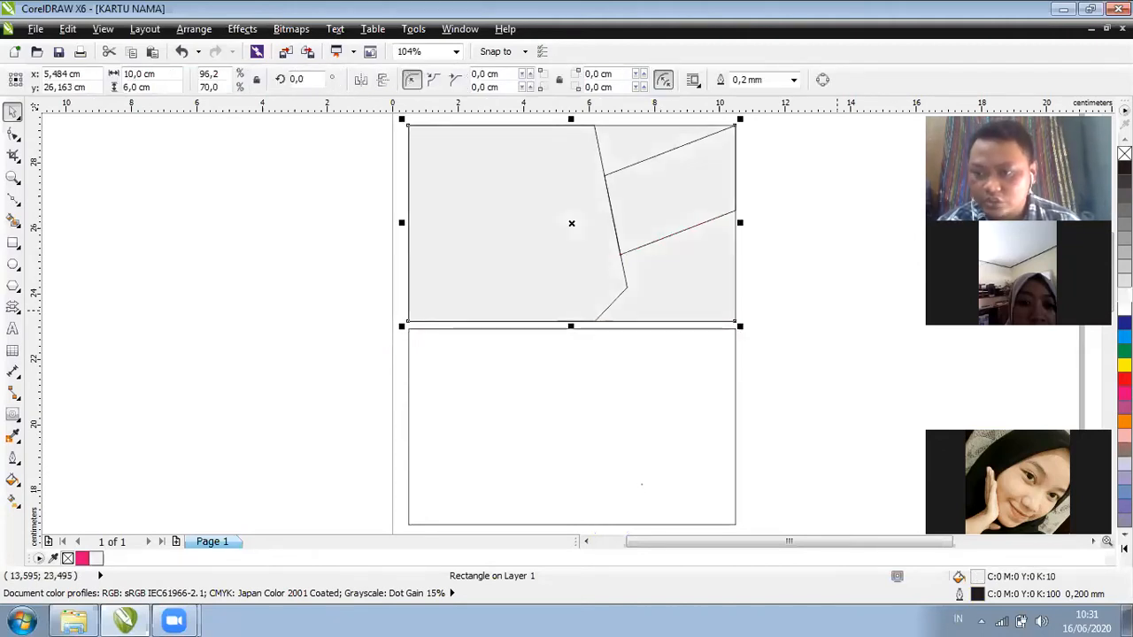
{"action": "left_click", "coordinate": [536, 283]}
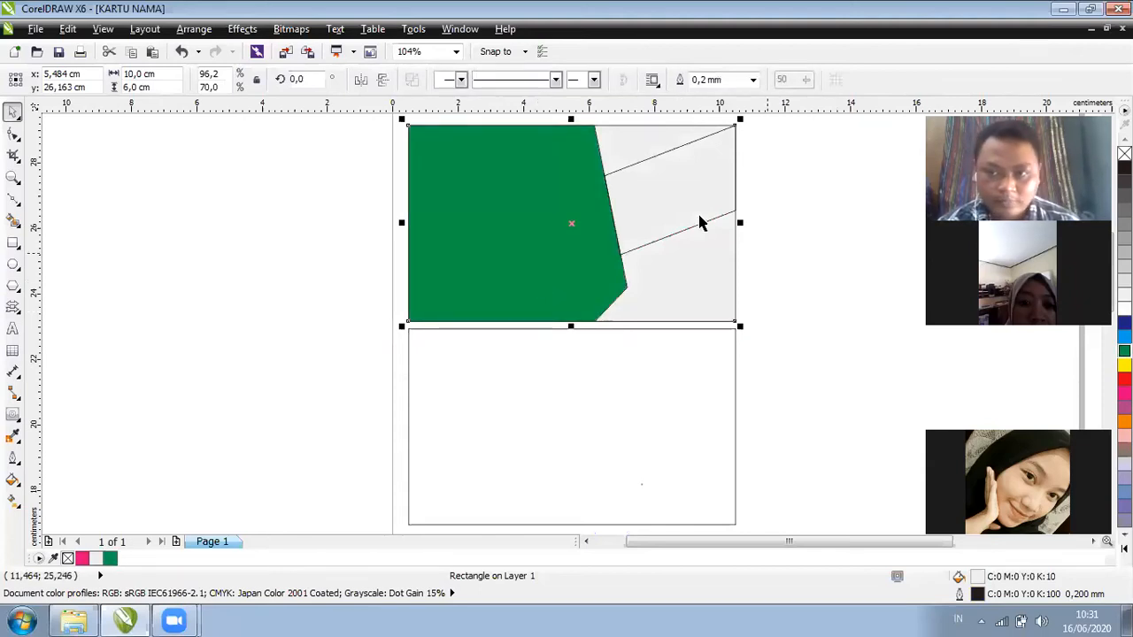
{"action": "left_click", "coordinate": [779, 246]}
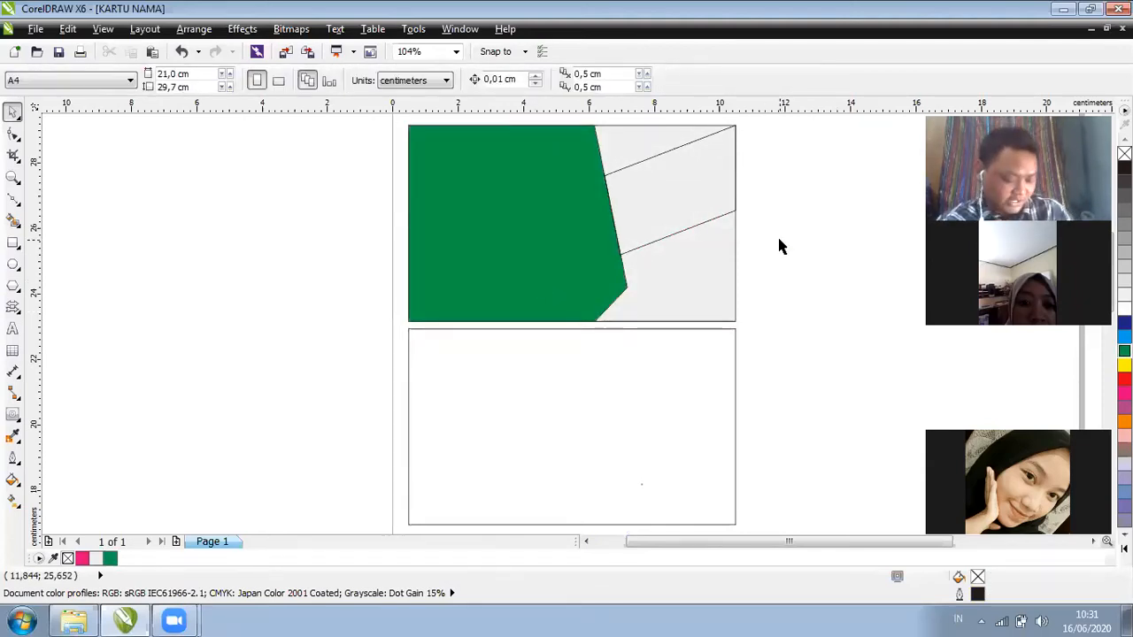
{"action": "left_click", "coordinate": [582, 251]}
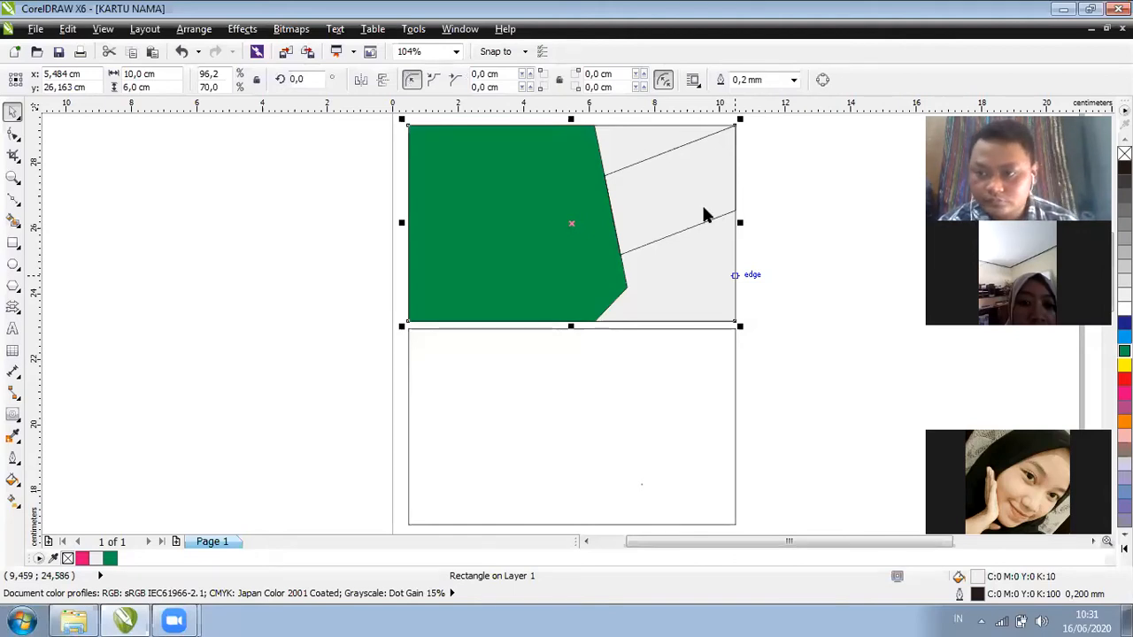
Fill the card background black, the slanted band green and the left shape white
{"action": "left_click", "coordinate": [1123, 167]}
{"action": "left_click", "coordinate": [704, 208]}
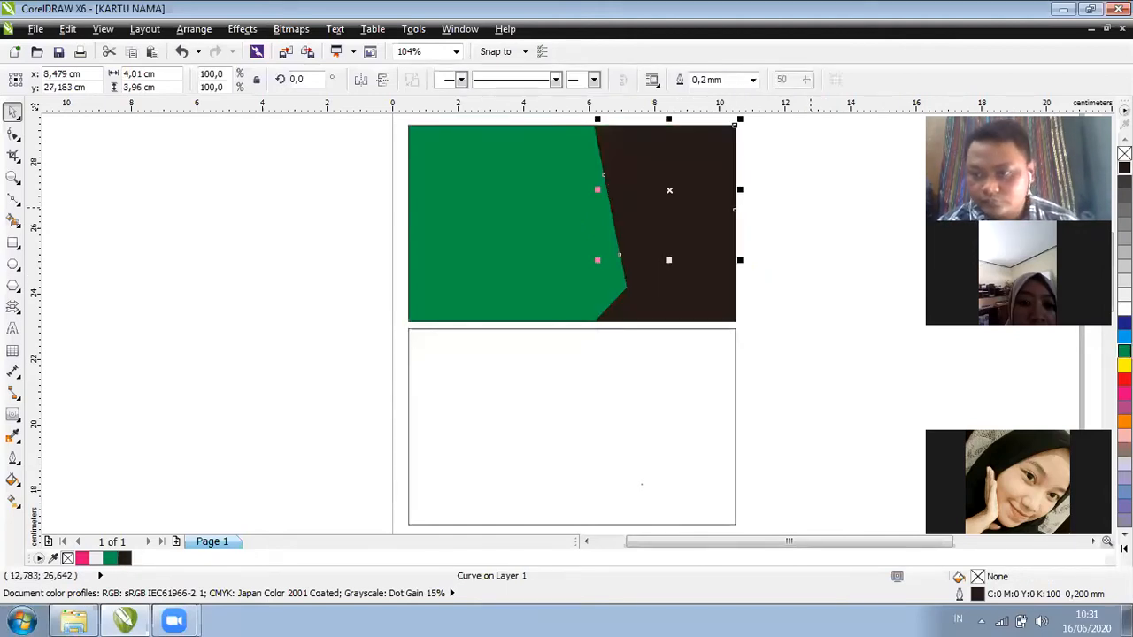
{"action": "left_click", "coordinate": [1124, 351]}
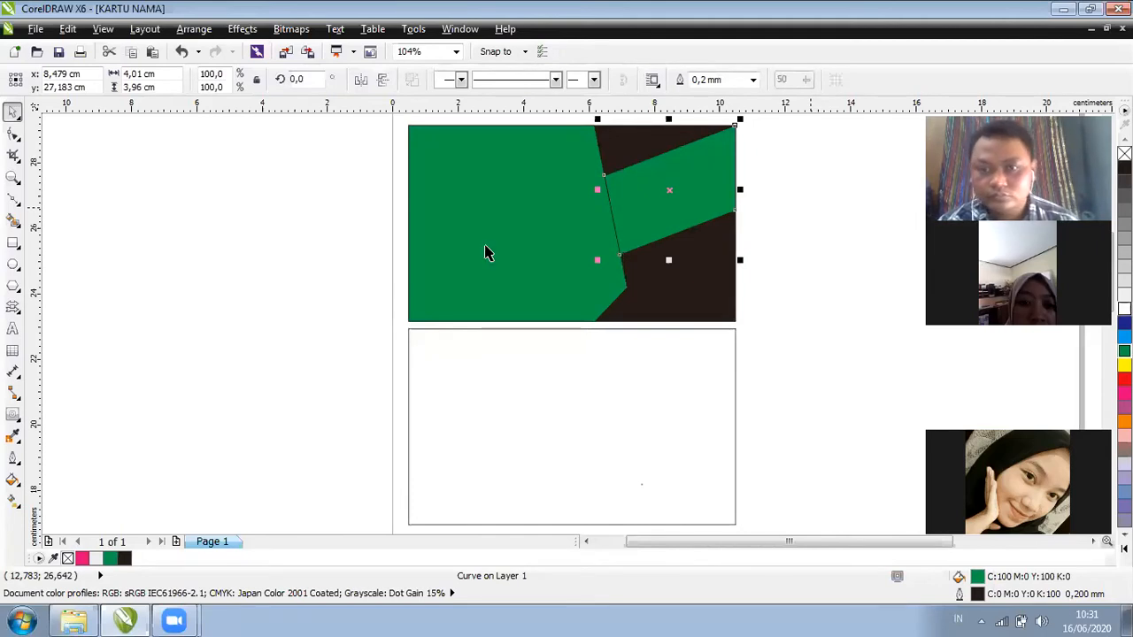
{"action": "left_click", "coordinate": [672, 263]}
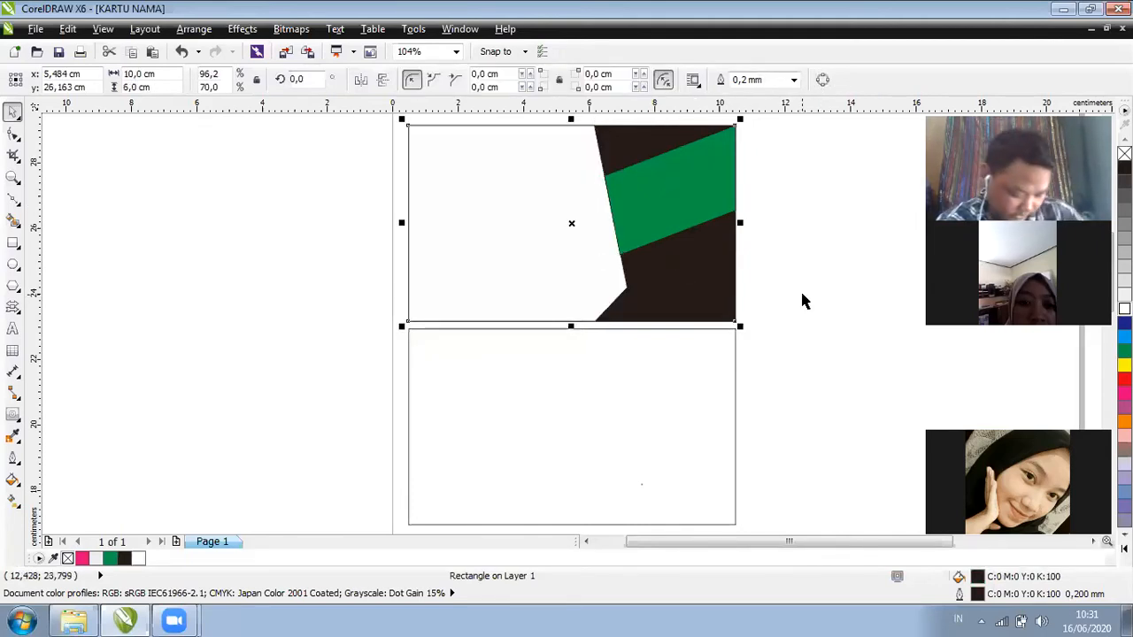
Try a blue fill on the left shape, then undo it to keep it white
{"action": "left_click", "coordinate": [533, 222]}
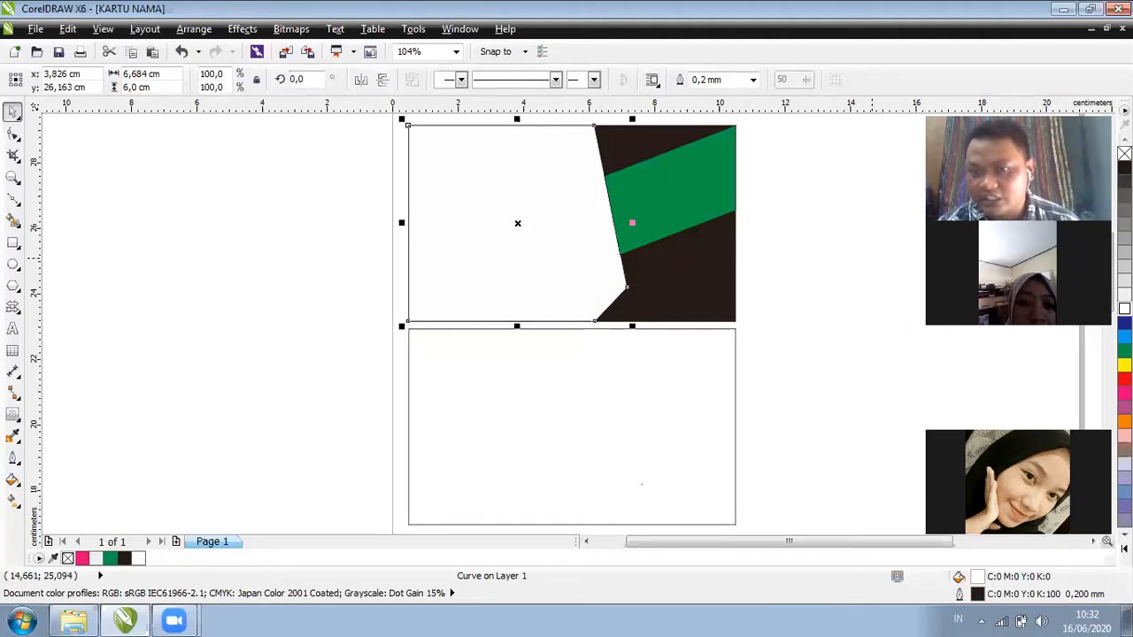
{"action": "left_click", "coordinate": [1123, 336]}
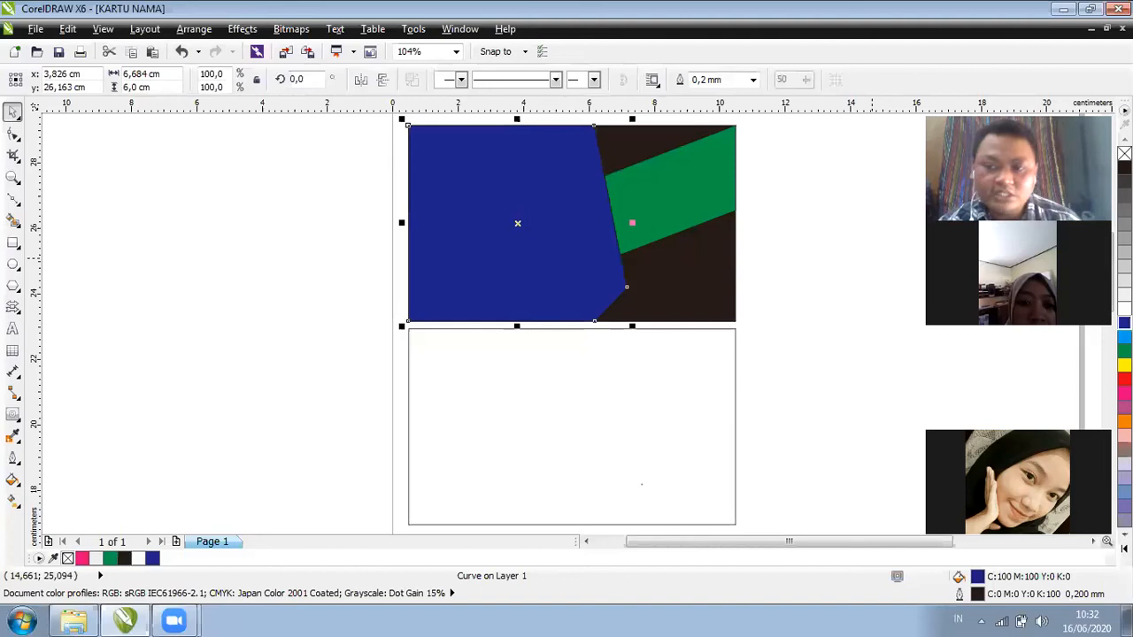
{"action": "key", "text": "ctrl+z"}
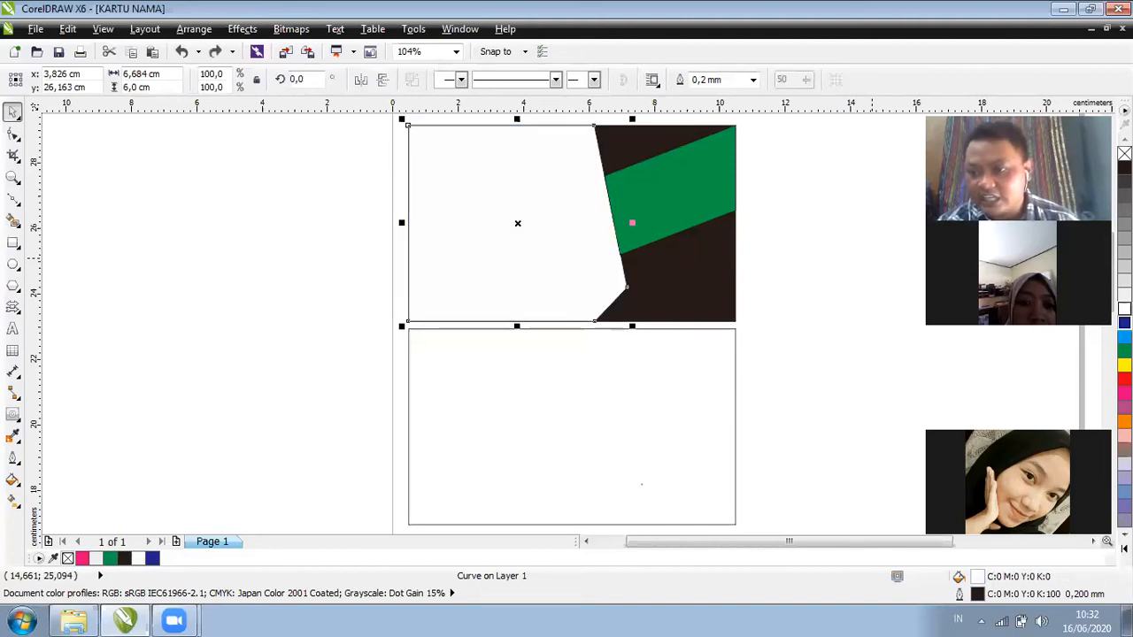
{"action": "left_click_drag", "start_coordinate": [1124, 322], "coordinate": [583, 273]}
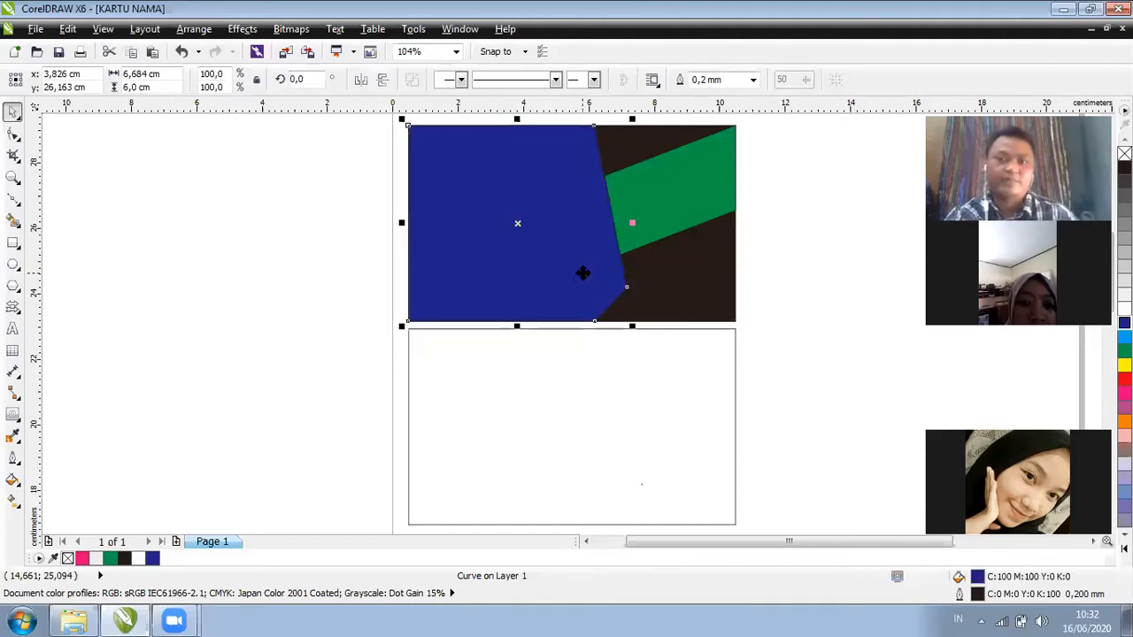
{"action": "key", "text": "ctrl+z"}
{"action": "key", "text": "Escape"}
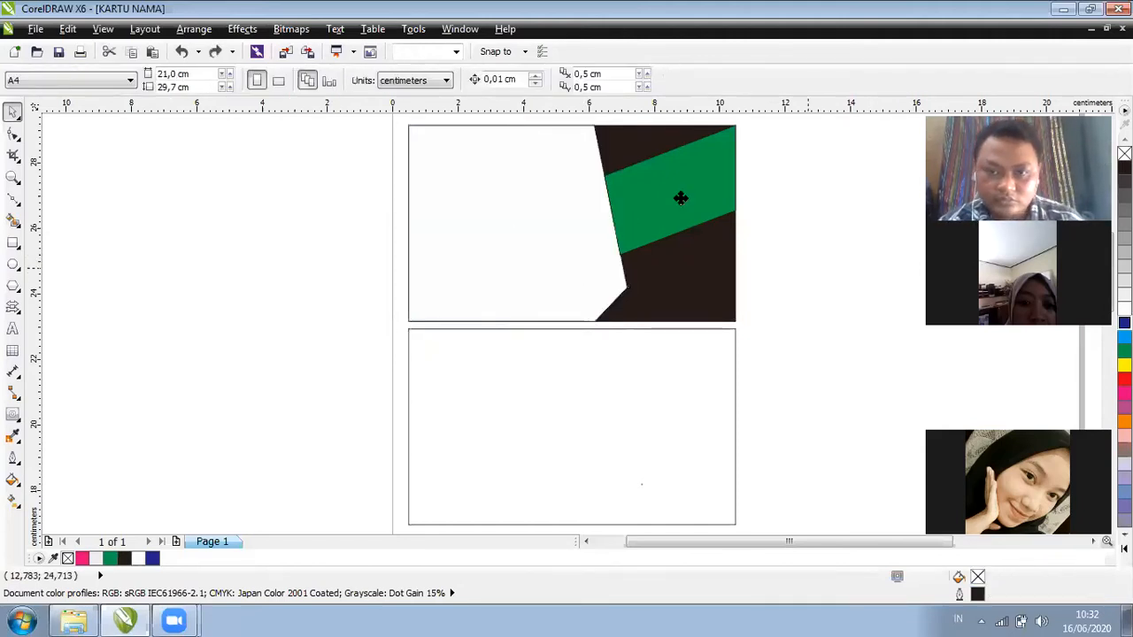
Apply a black Hairline outline to the white left shape on the top card
{"action": "left_click", "coordinate": [584, 245]}
{"action": "left_click", "coordinate": [699, 286], "text": "shift"}
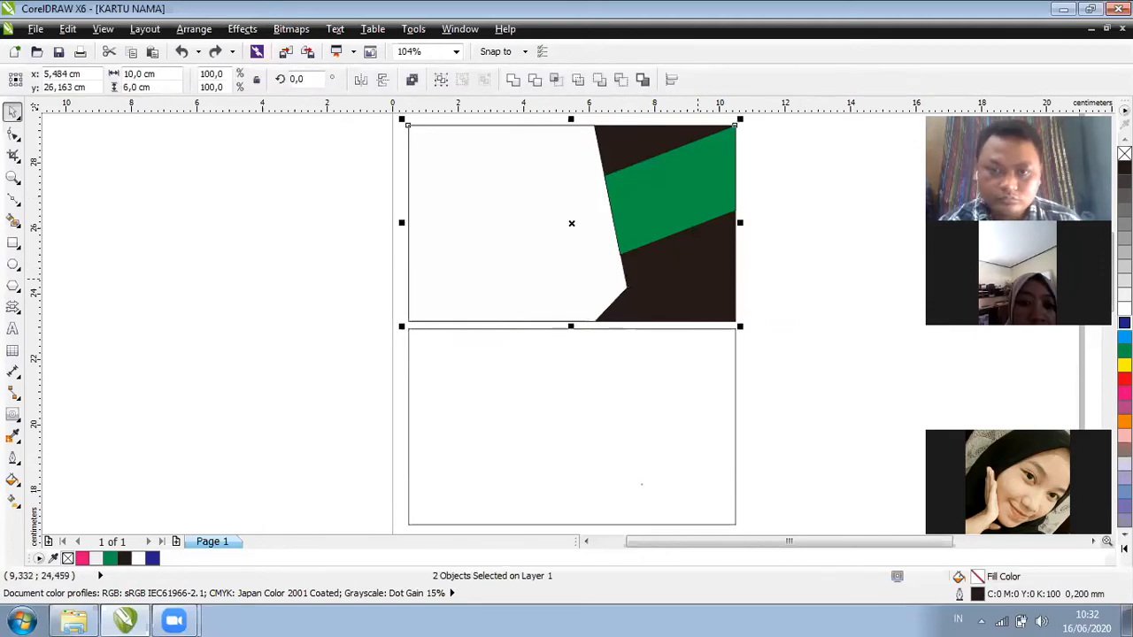
{"action": "key", "text": "Escape"}
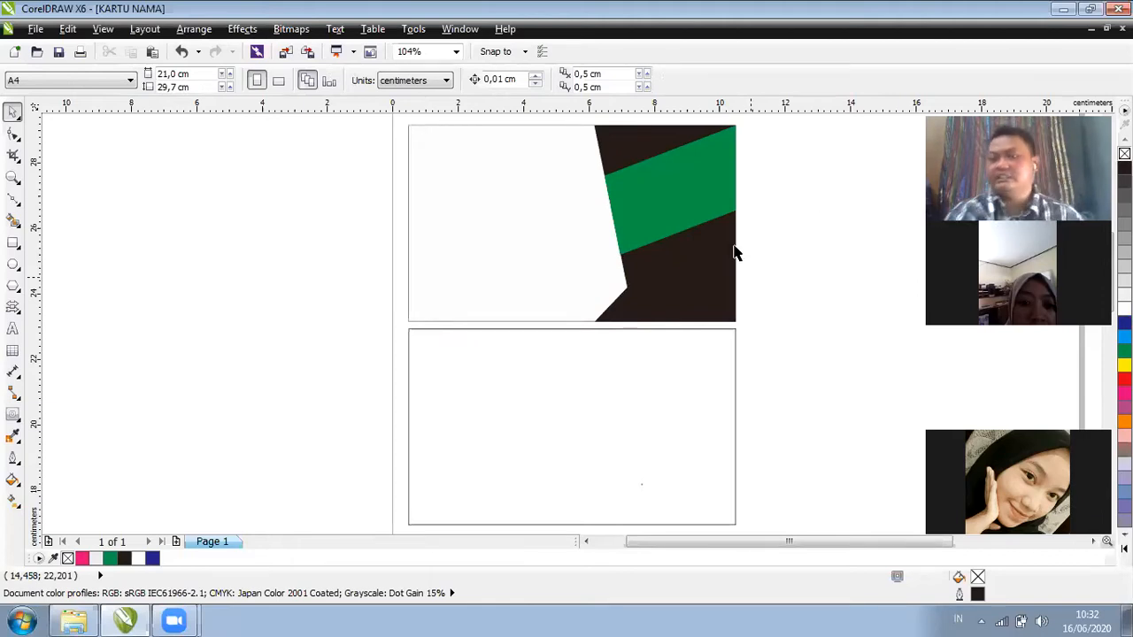
{"action": "left_click", "coordinate": [734, 254]}
{"action": "left_click", "coordinate": [555, 294]}
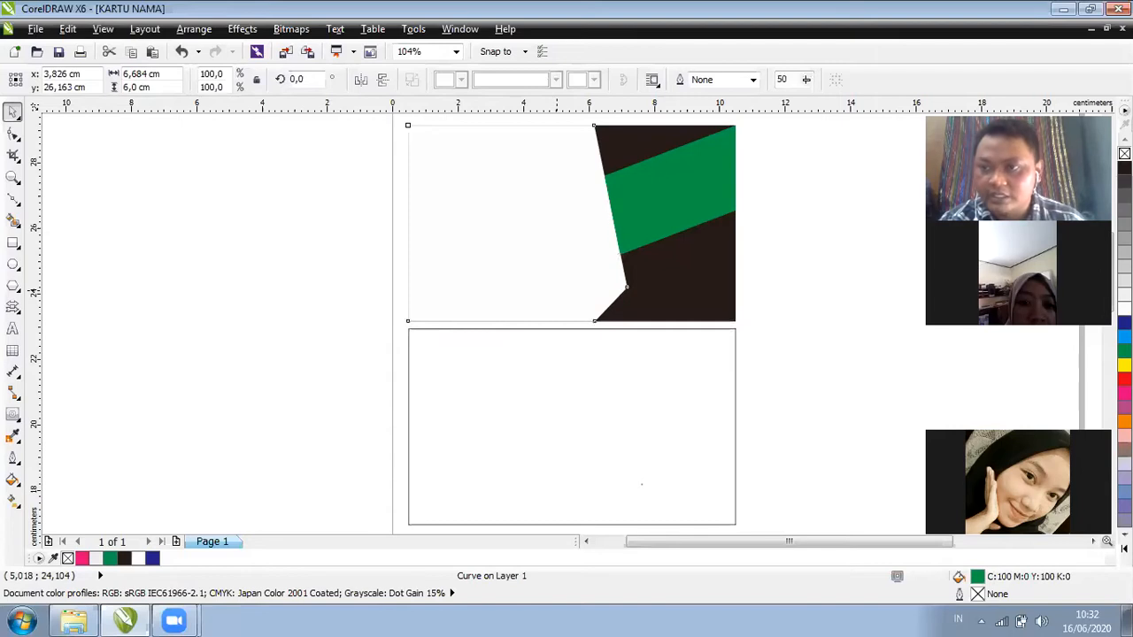
{"action": "left_click", "coordinate": [556, 289]}
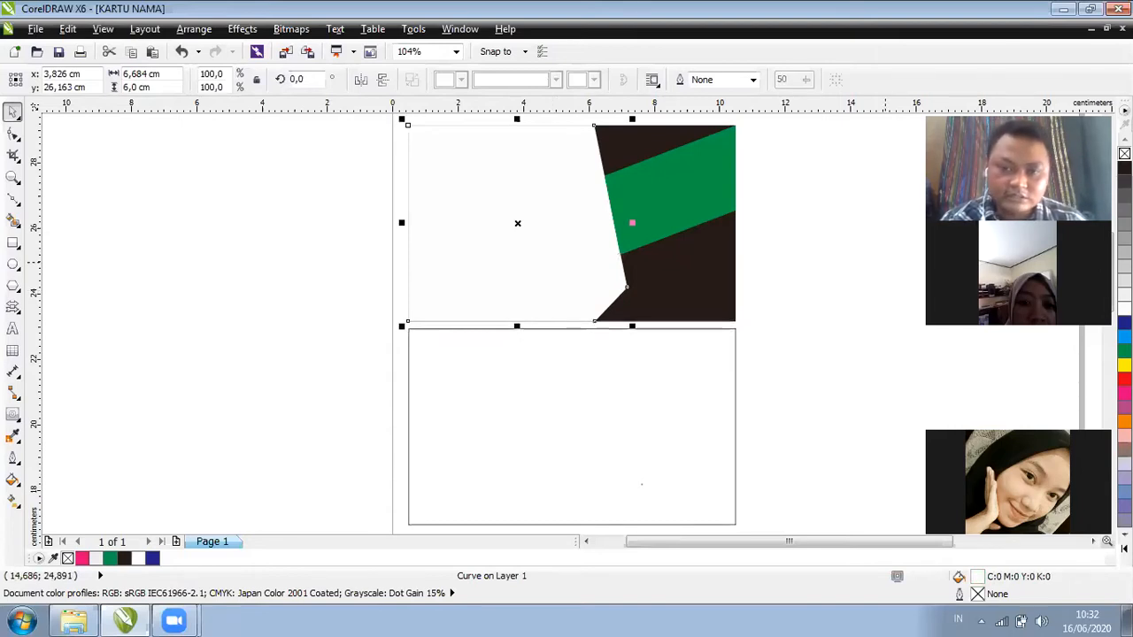
{"action": "key", "text": "ctrl+z"}
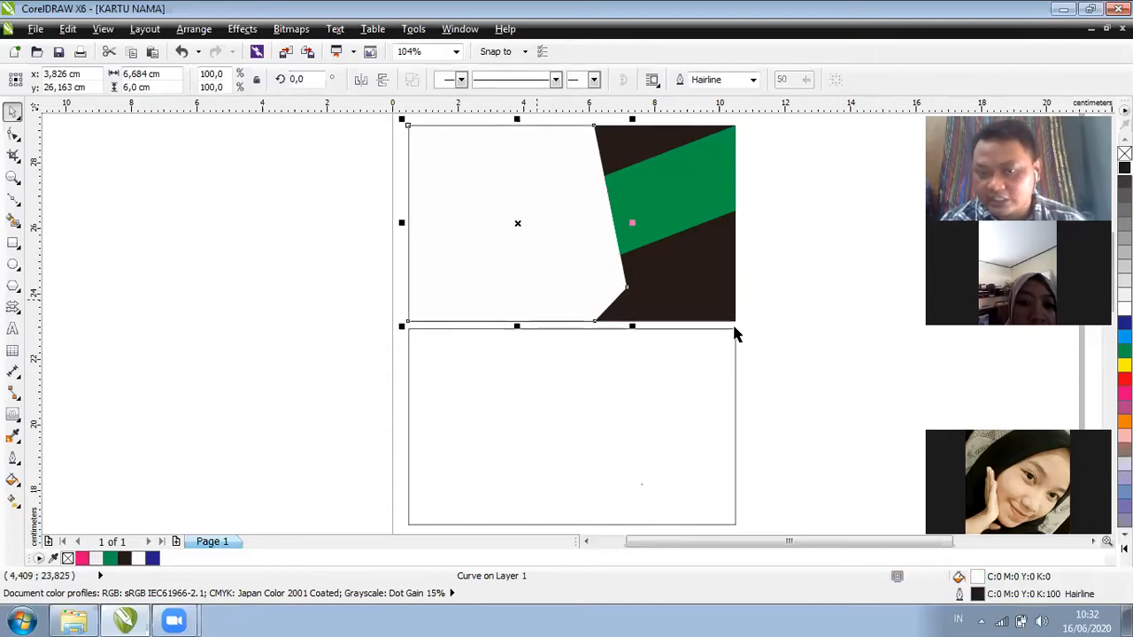
{"action": "left_click", "coordinate": [567, 372]}
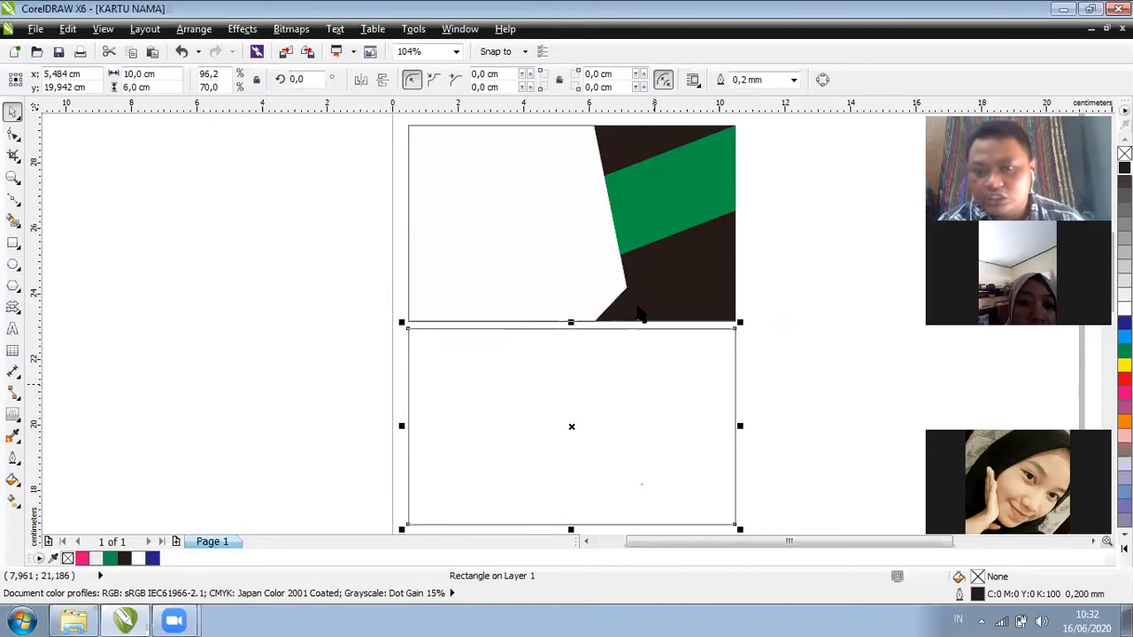
{"action": "left_click", "coordinate": [559, 268]}
{"action": "left_click", "coordinate": [626, 286]}
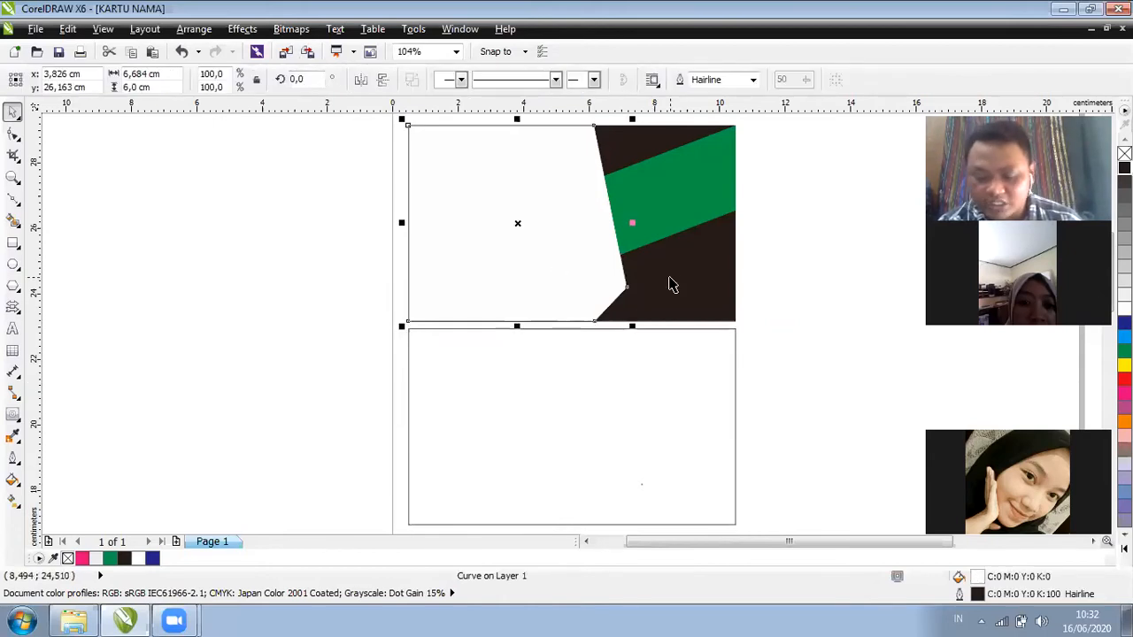
Give the lower card rectangle a green outline and fill, then undo the fill
{"action": "left_click", "coordinate": [670, 281]}
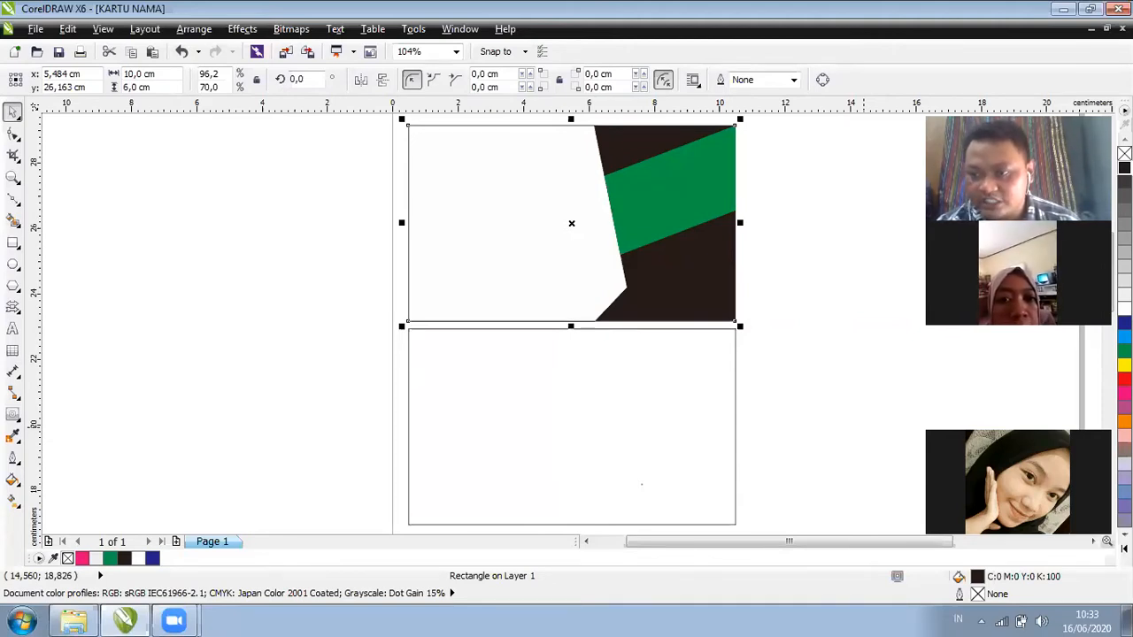
{"action": "left_click", "coordinate": [736, 432]}
{"action": "right_click", "coordinate": [1123, 351]}
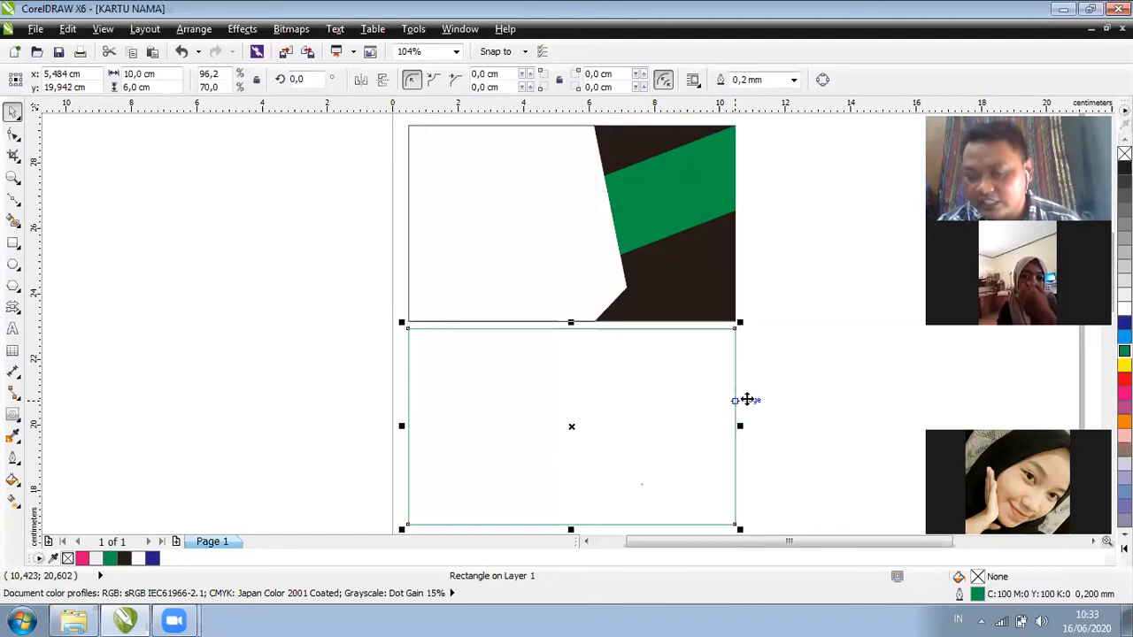
{"action": "left_click", "coordinate": [1124, 350]}
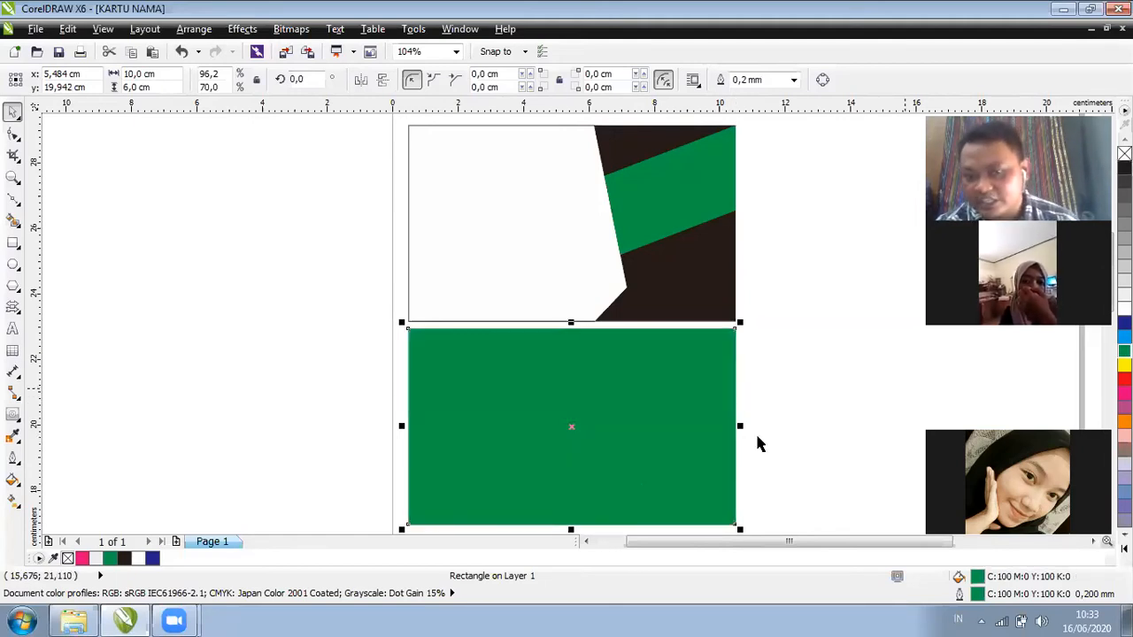
{"action": "key", "text": "ctrl+z"}
Reselect the lower rectangle, reapply green, undo the fill and open its Outline Pen settings
{"action": "left_click", "coordinate": [548, 271]}
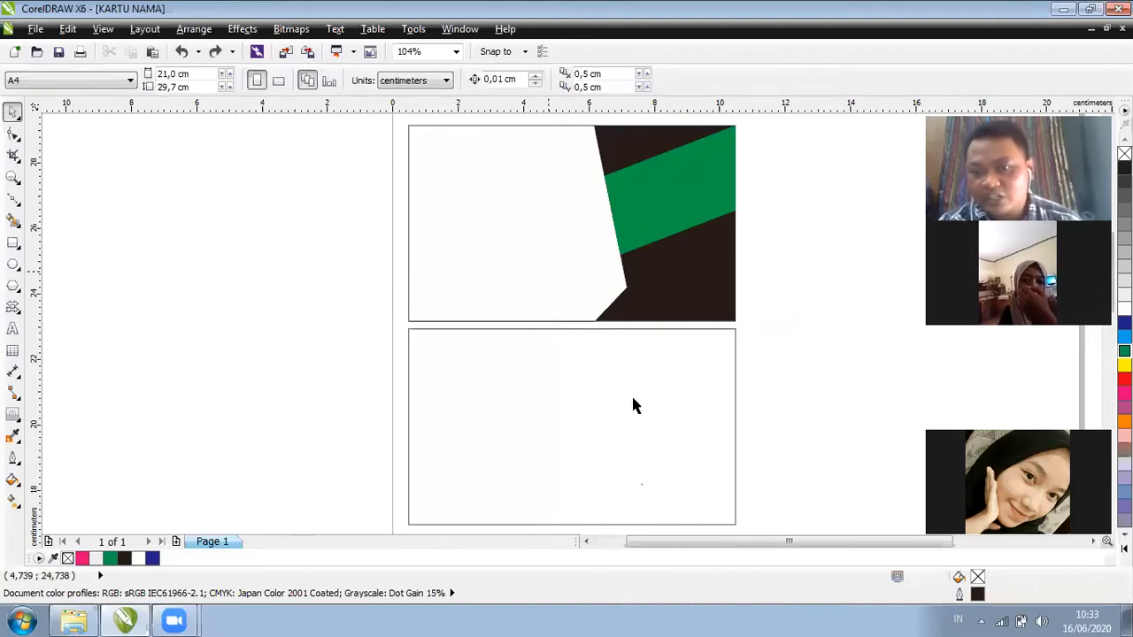
{"action": "key", "text": "Tab"}
{"action": "key", "text": "Tab"}
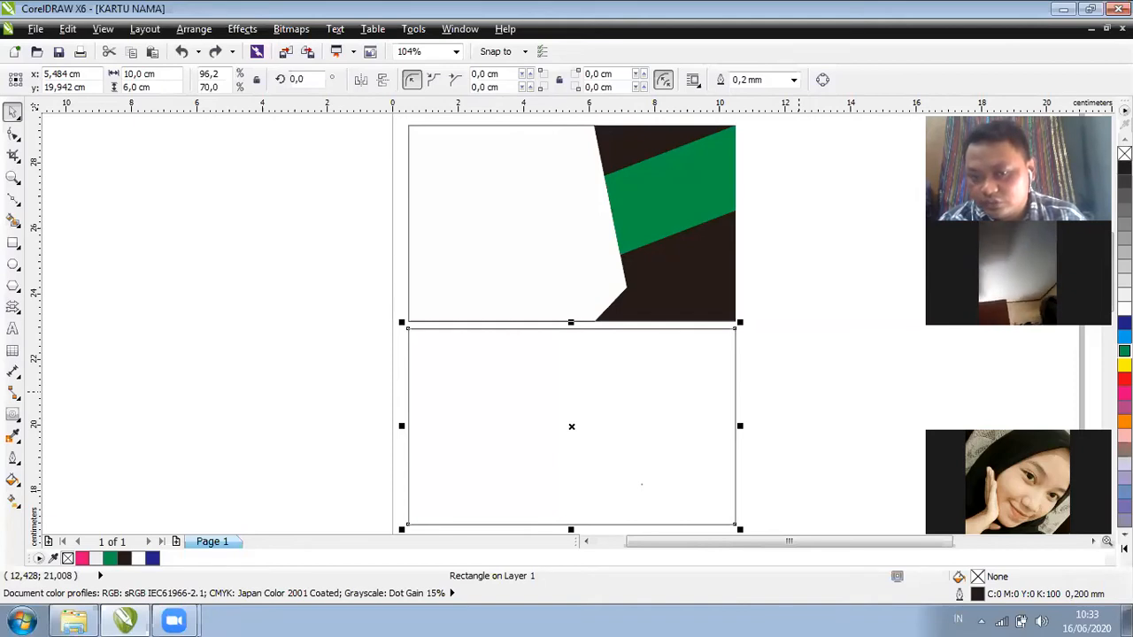
{"action": "right_click", "coordinate": [1124, 351]}
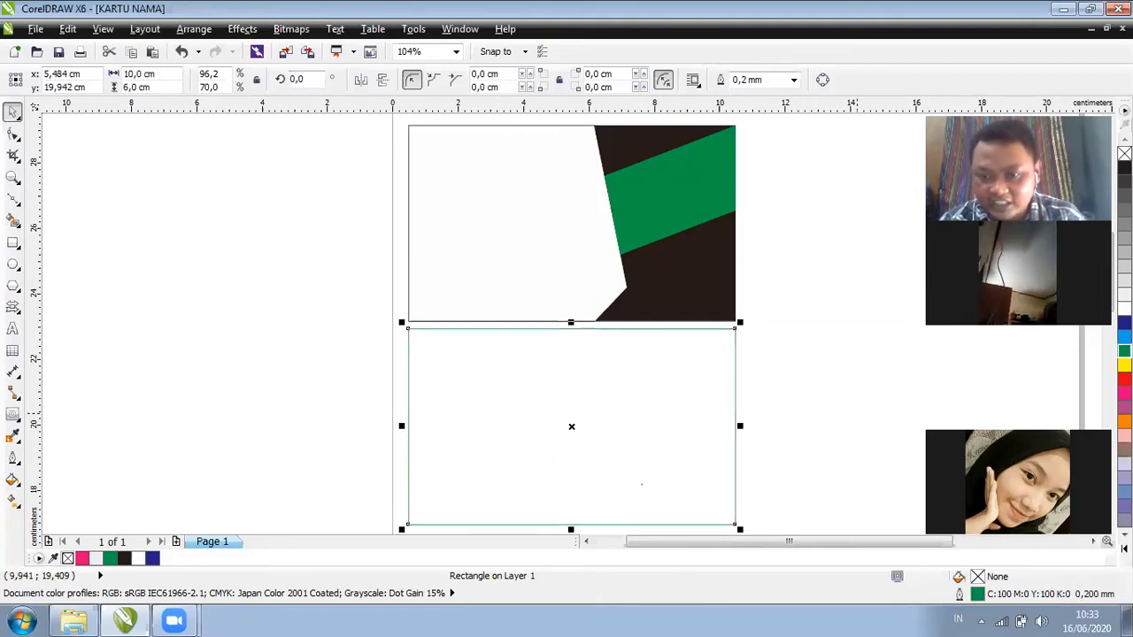
{"action": "left_click", "coordinate": [1124, 350]}
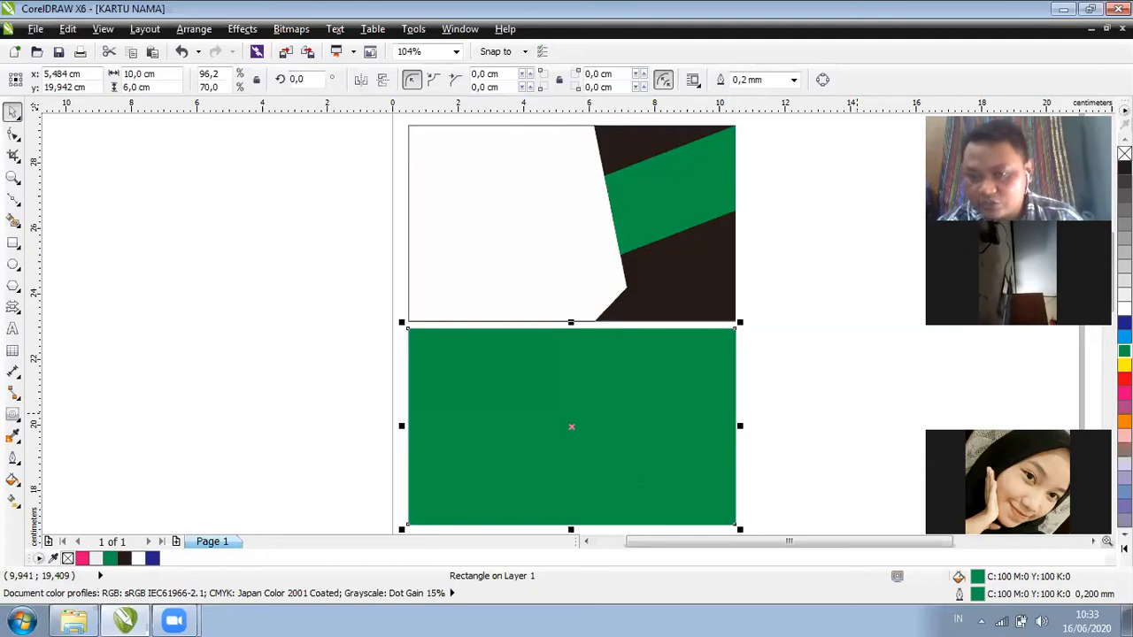
{"action": "key", "text": "ctrl+z"}
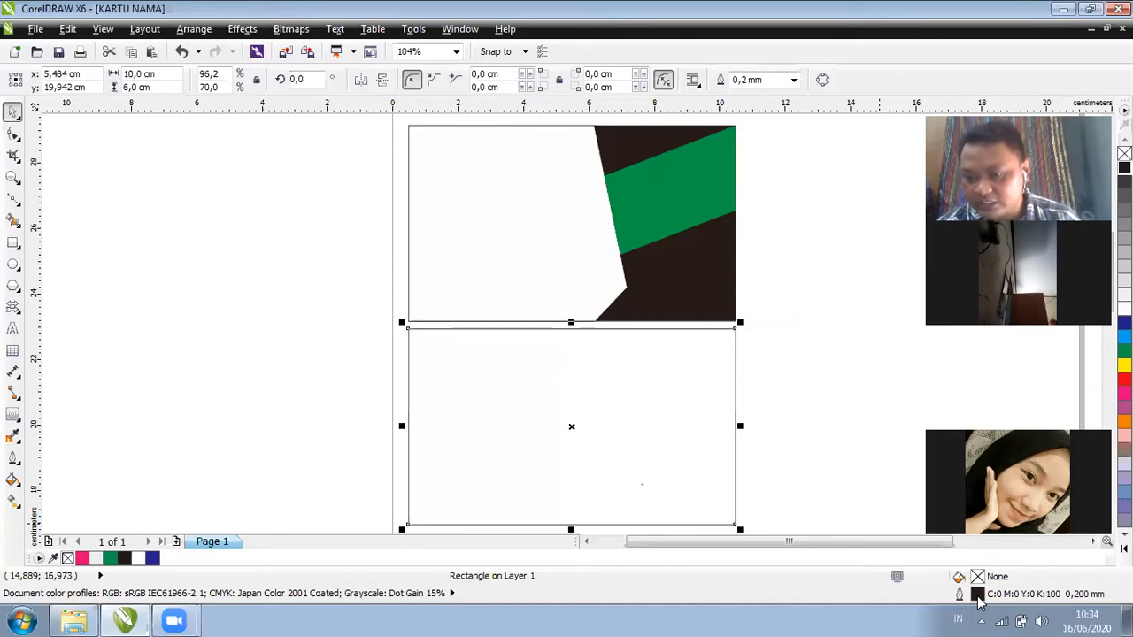
{"action": "double_click", "coordinate": [977, 596]}
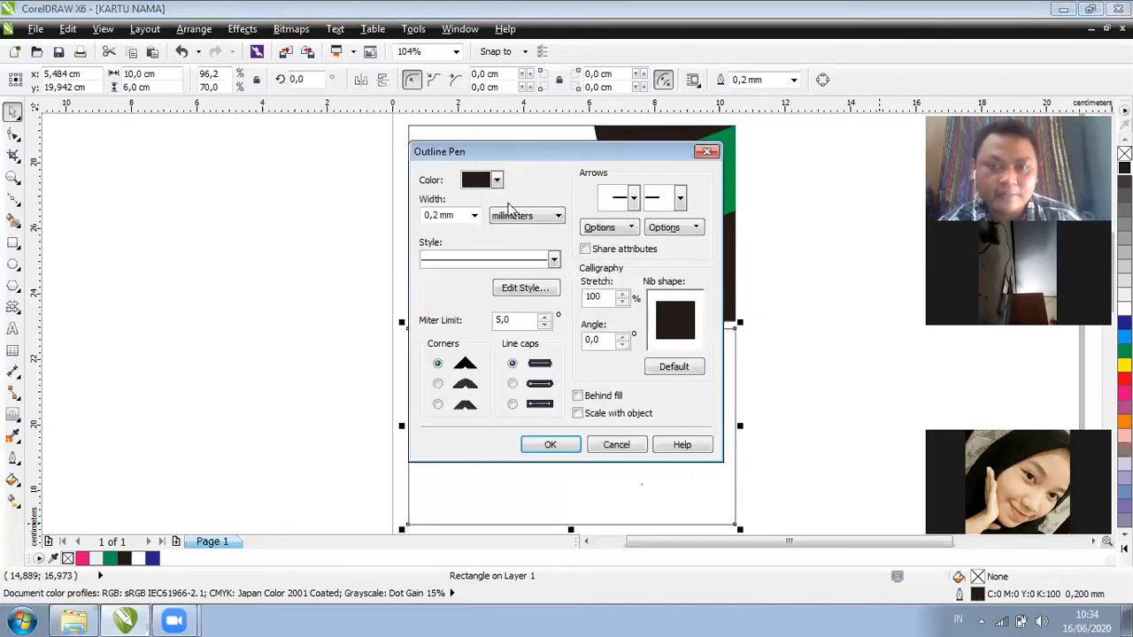
Set the outline colour to green and the width to 0.2 mm, after trying 1.0 mm
{"action": "left_click", "coordinate": [497, 182]}
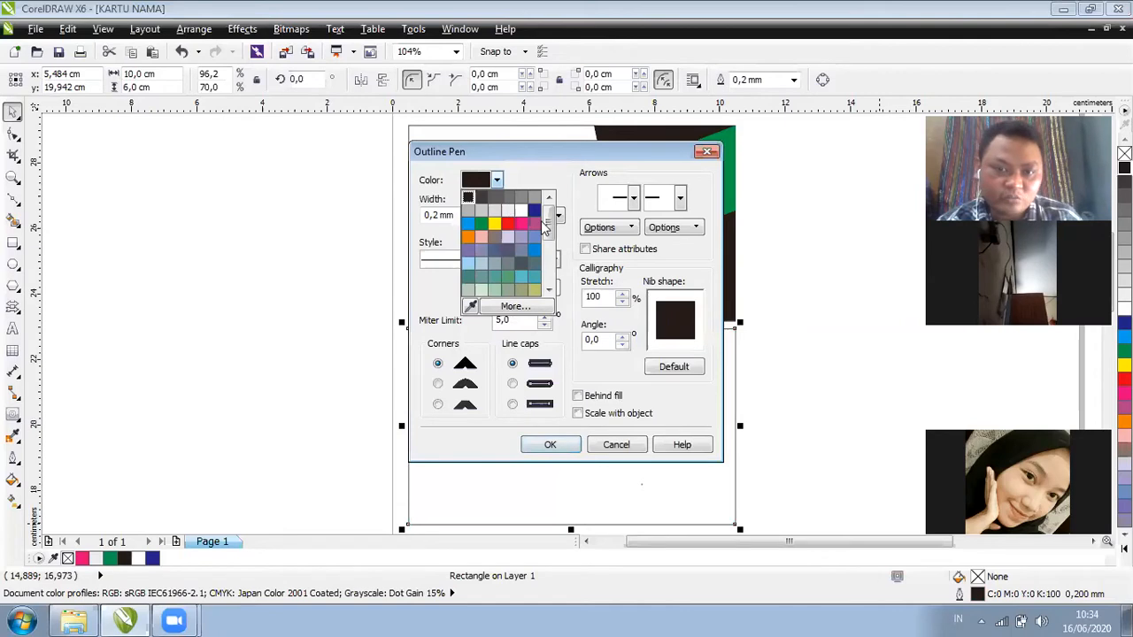
{"action": "scroll", "coordinate": [545, 256], "scroll_direction": "down", "scroll_amount": 3}
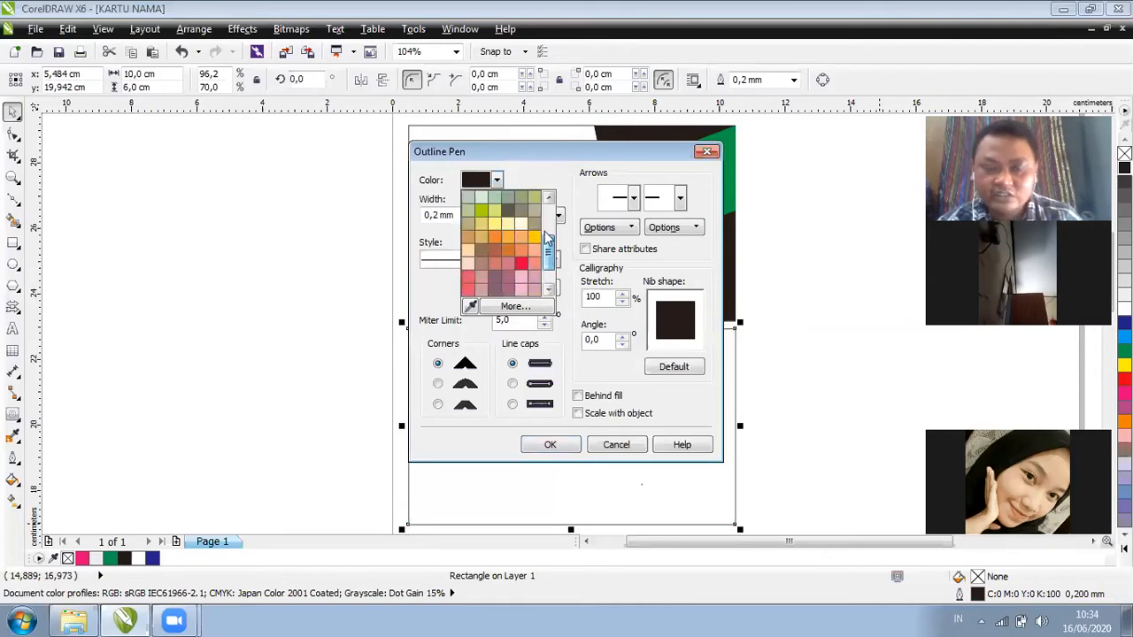
{"action": "scroll", "coordinate": [546, 237], "scroll_direction": "up", "scroll_amount": 3}
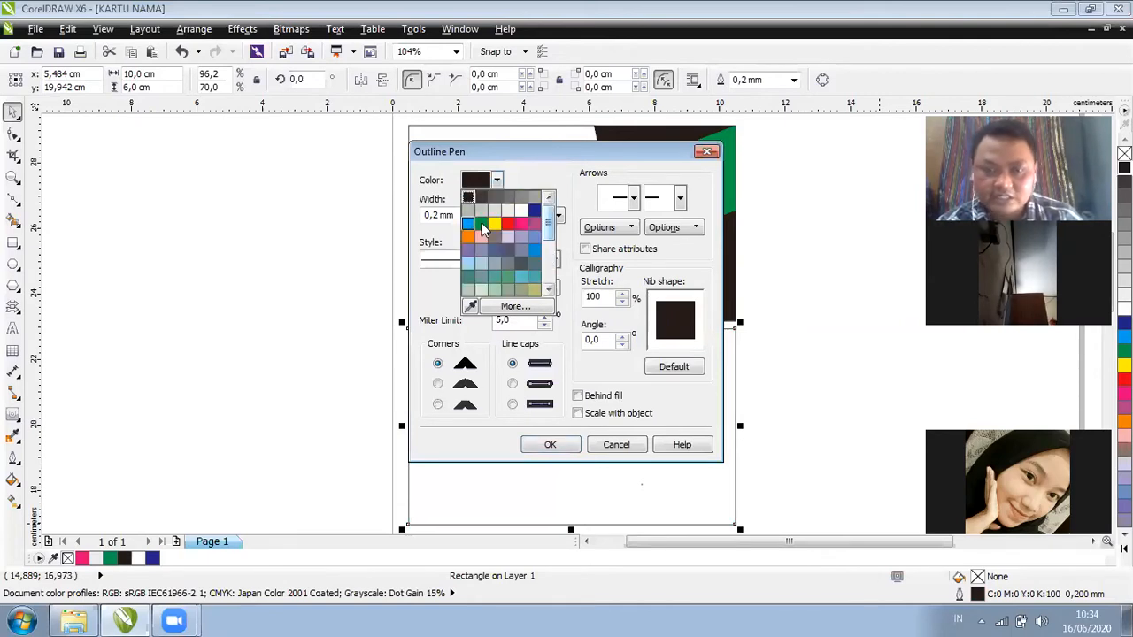
{"action": "left_click", "coordinate": [483, 226]}
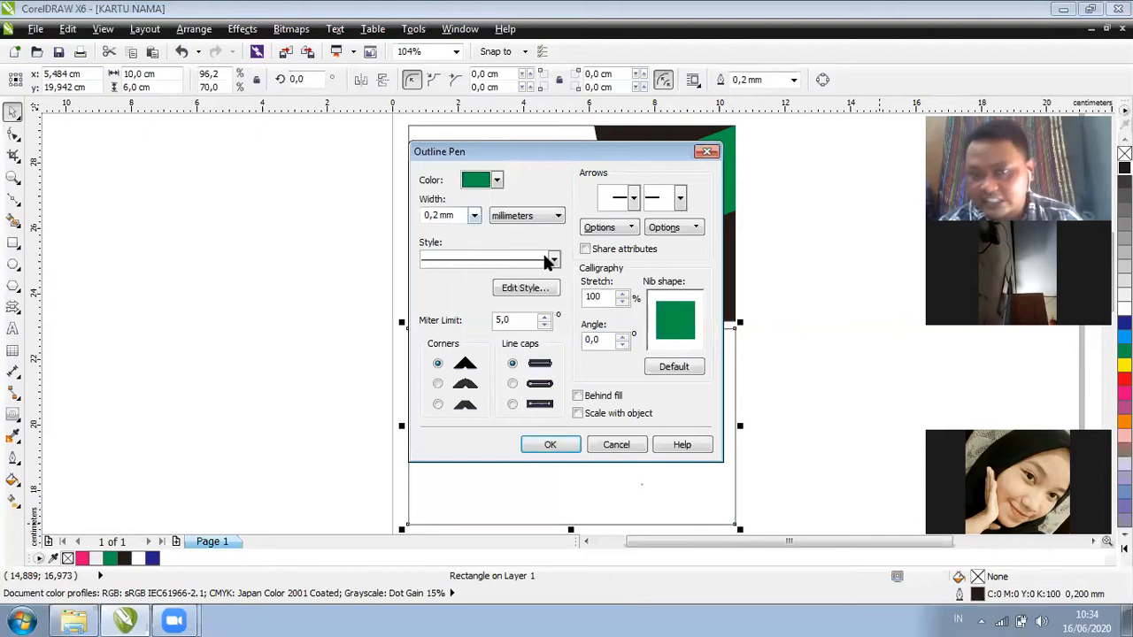
{"action": "left_click", "coordinate": [475, 217]}
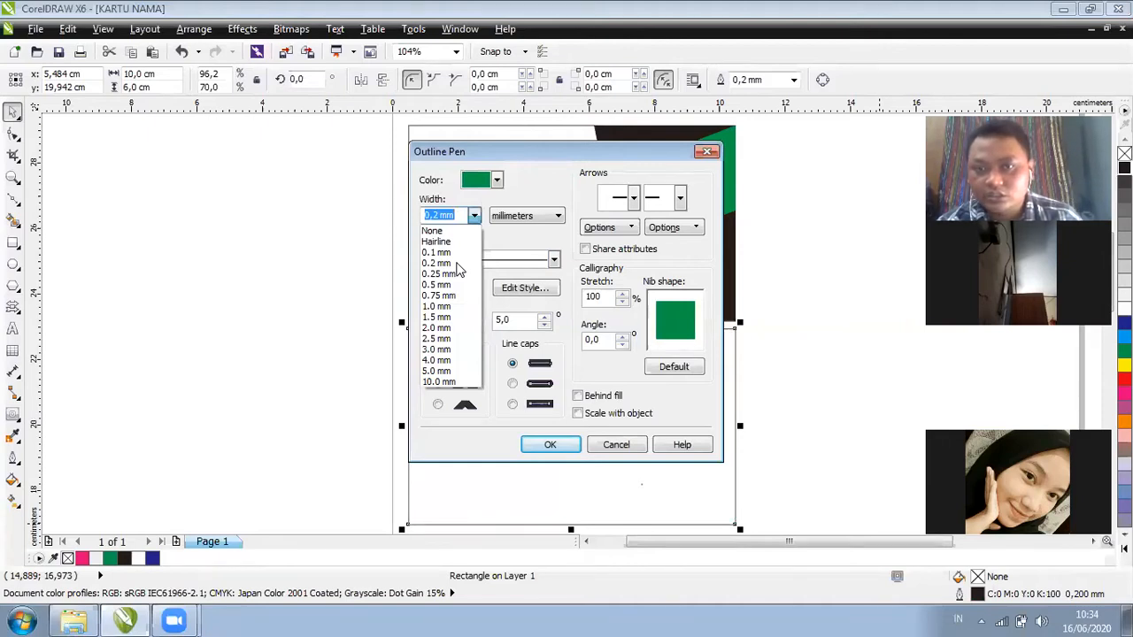
{"action": "left_click", "coordinate": [456, 264]}
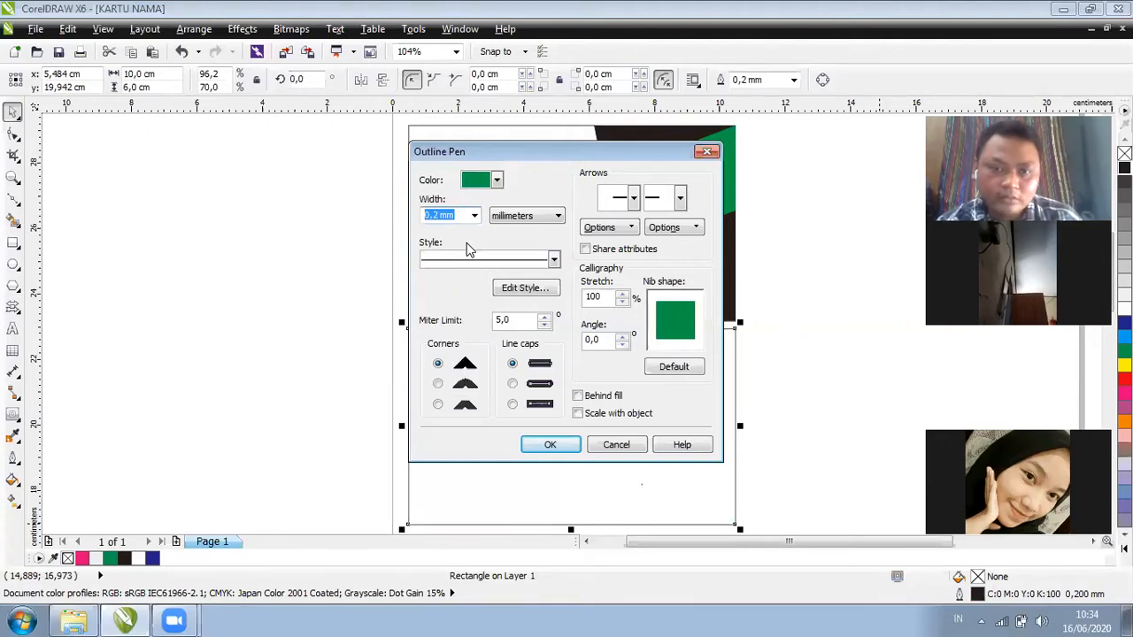
{"action": "left_click", "coordinate": [473, 220]}
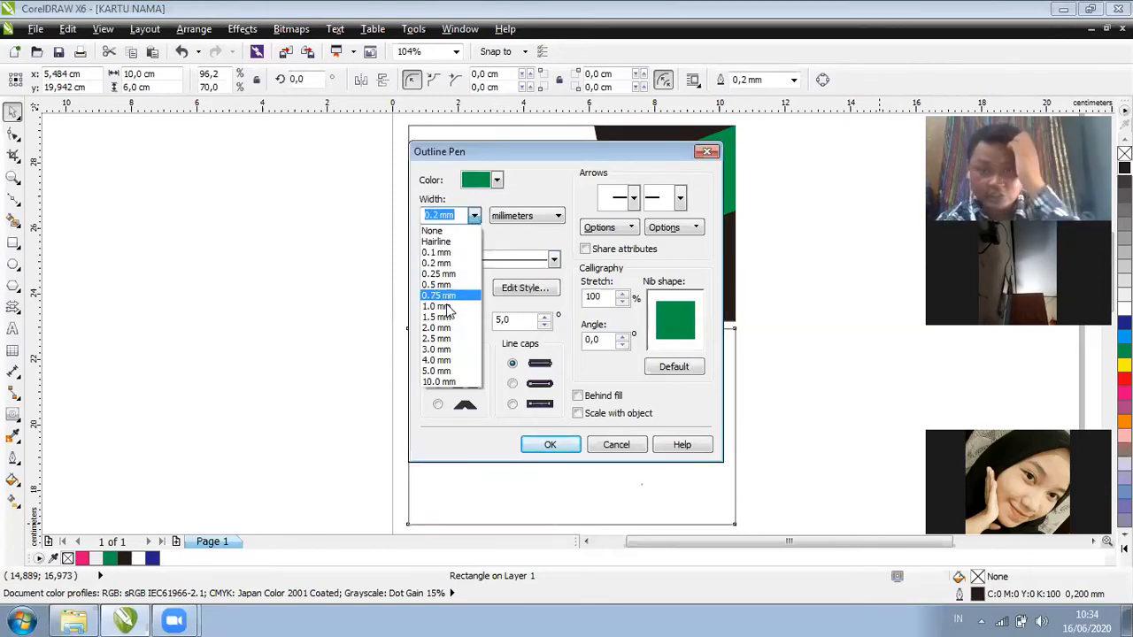
{"action": "left_click", "coordinate": [447, 306]}
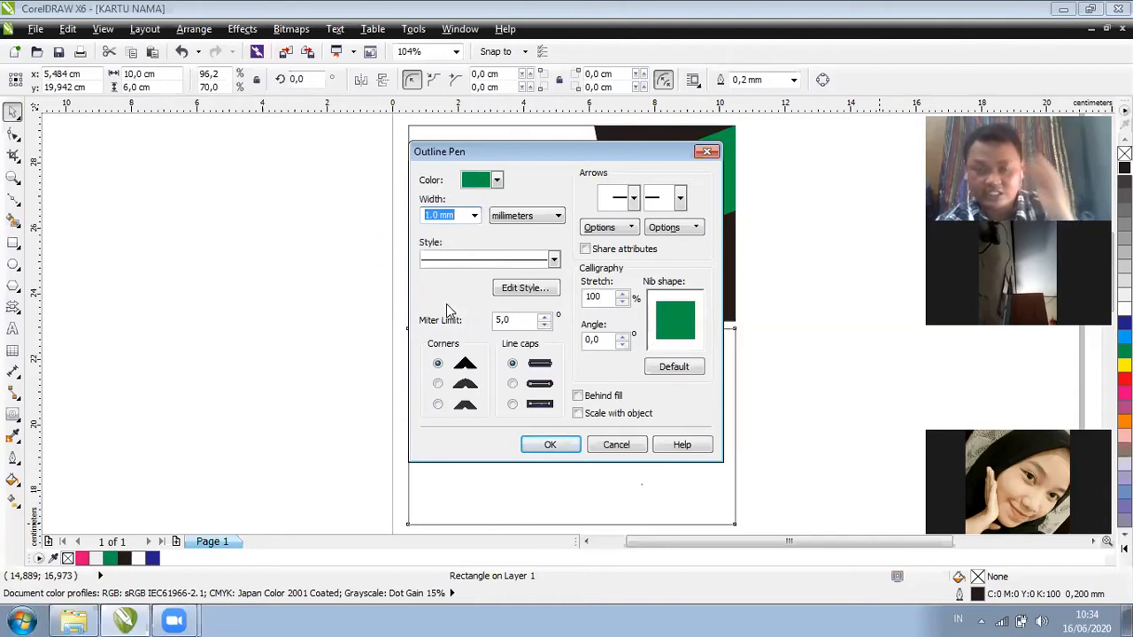
{"action": "left_click", "coordinate": [474, 217]}
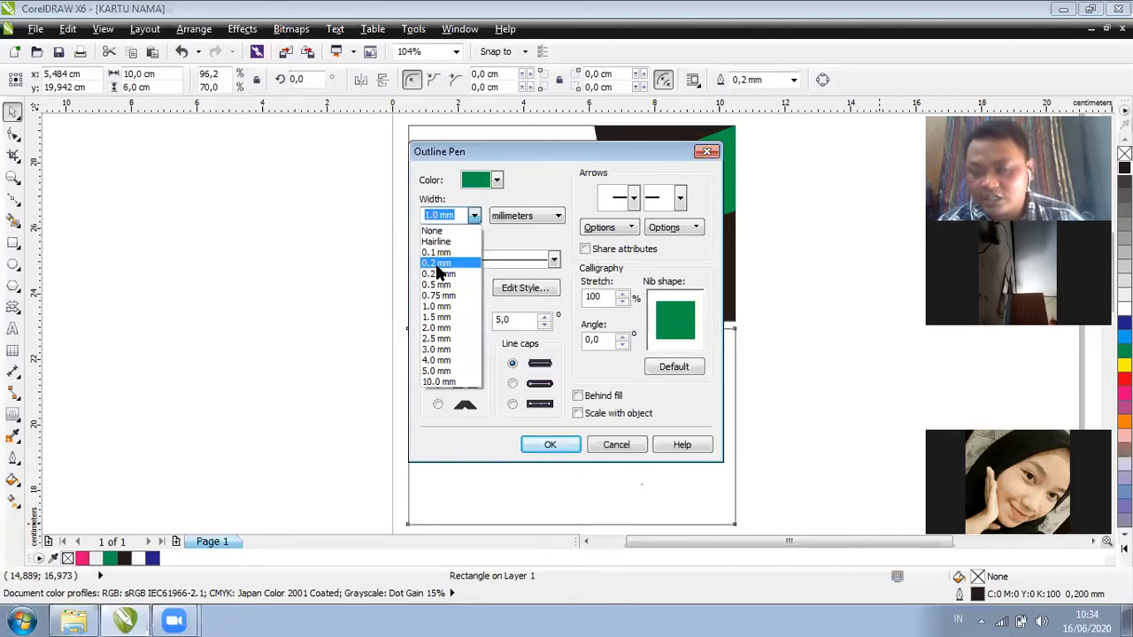
{"action": "left_click", "coordinate": [436, 264]}
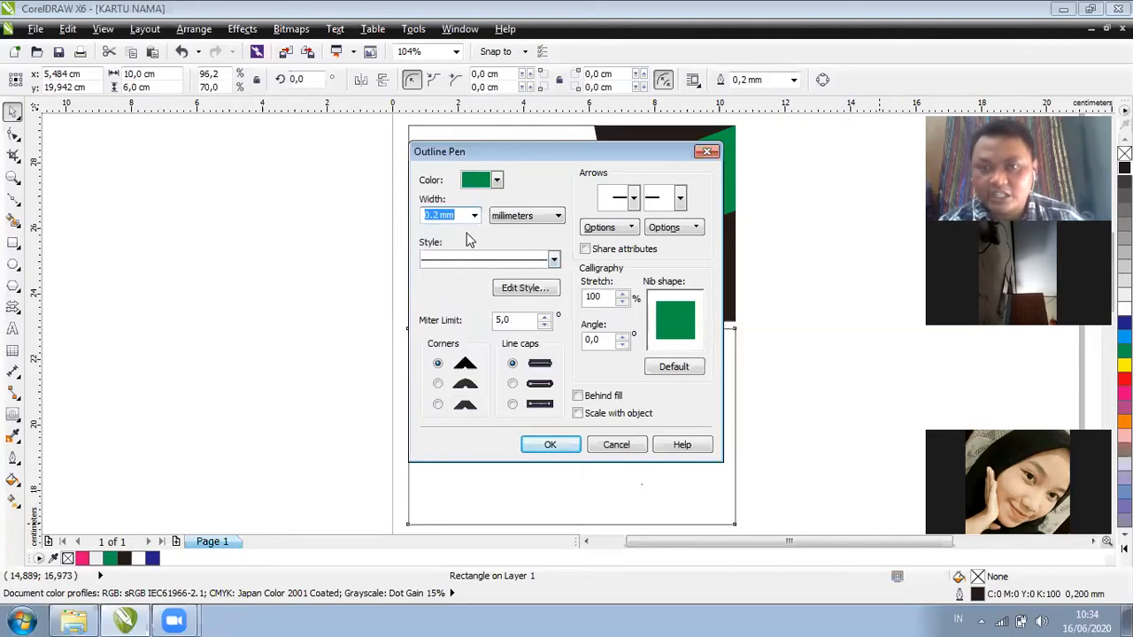
Keep a solid line with miter corners and butt caps, then apply the outline
{"action": "left_click", "coordinate": [553, 258]}
{"action": "scroll", "coordinate": [554, 315], "scroll_direction": "down", "scroll_amount": 3}
{"action": "scroll", "coordinate": [548, 375], "scroll_direction": "down", "scroll_amount": 3}
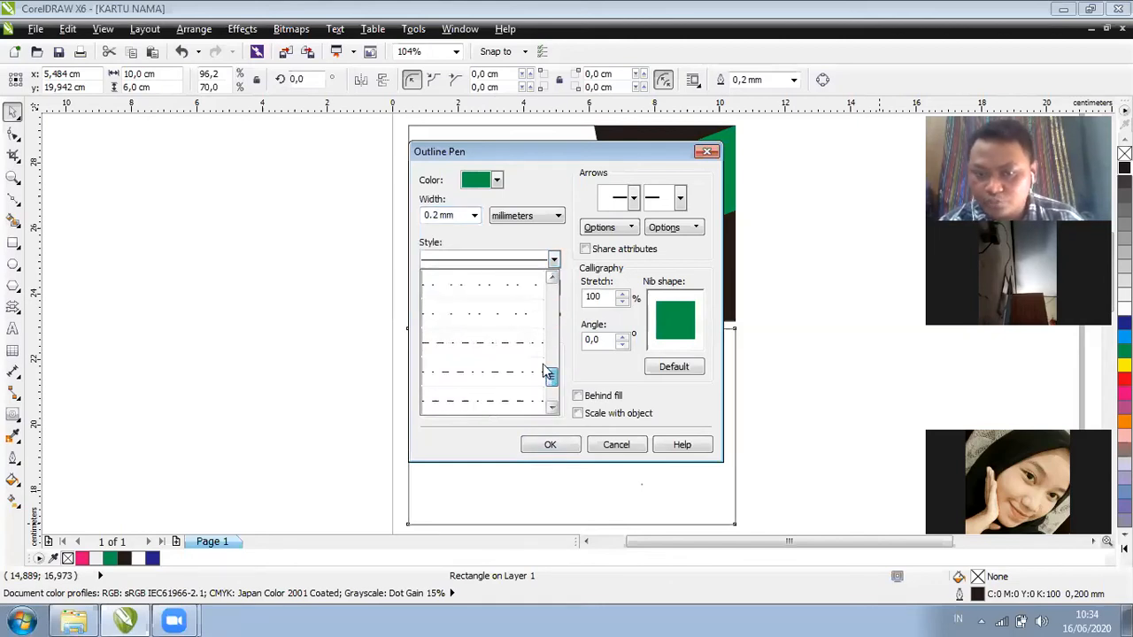
{"action": "left_click", "coordinate": [541, 370]}
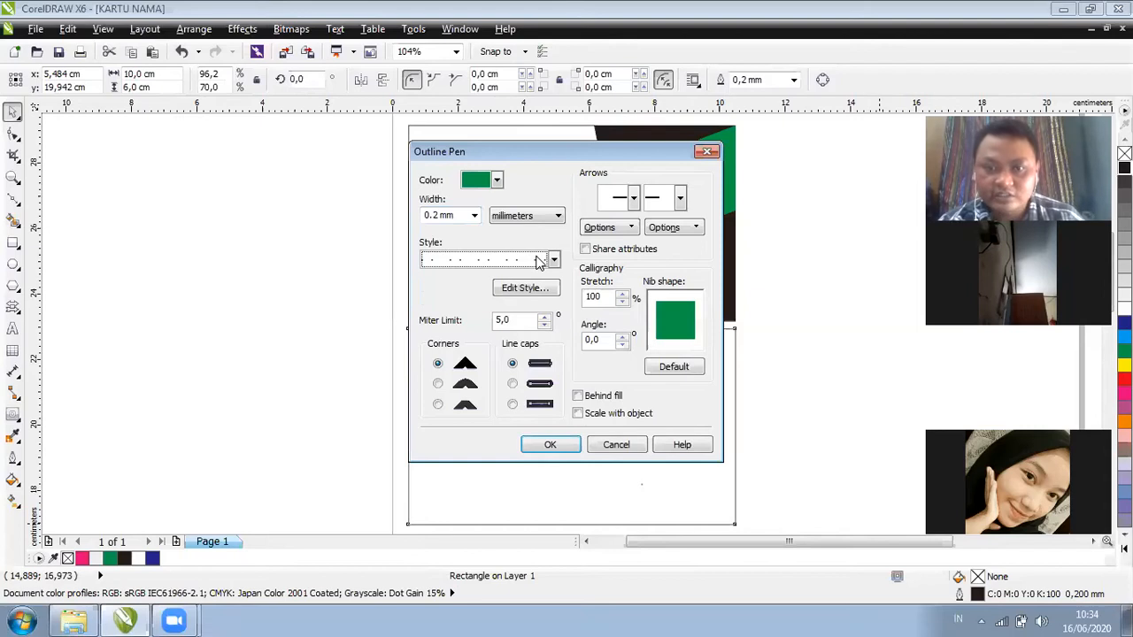
{"action": "left_click", "coordinate": [538, 263]}
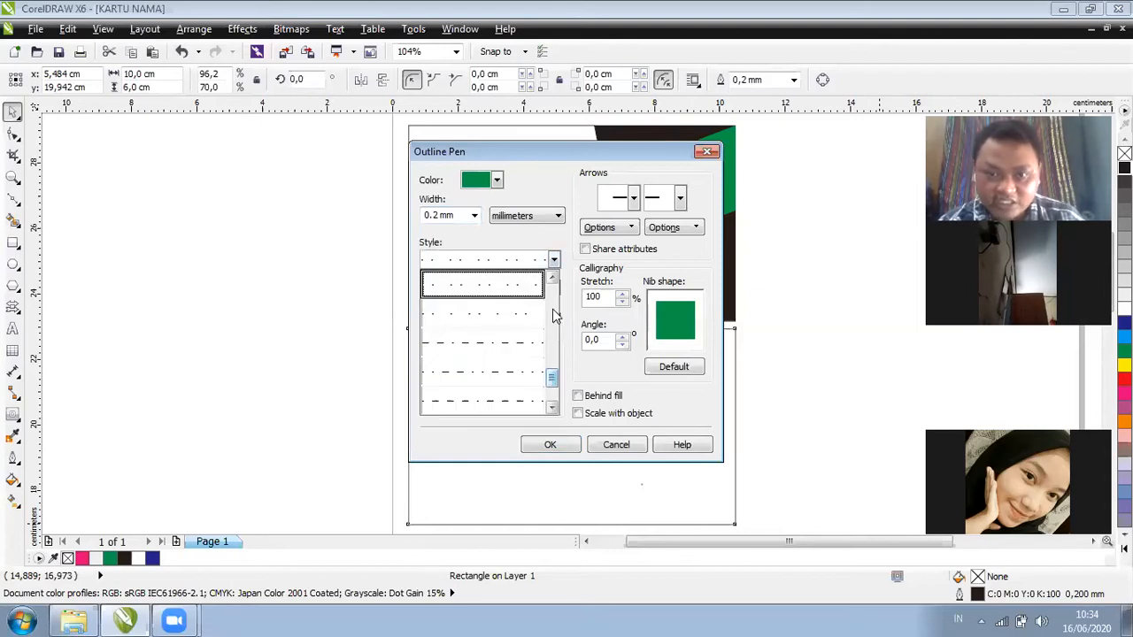
{"action": "scroll", "coordinate": [552, 314], "scroll_direction": "up", "scroll_amount": 5}
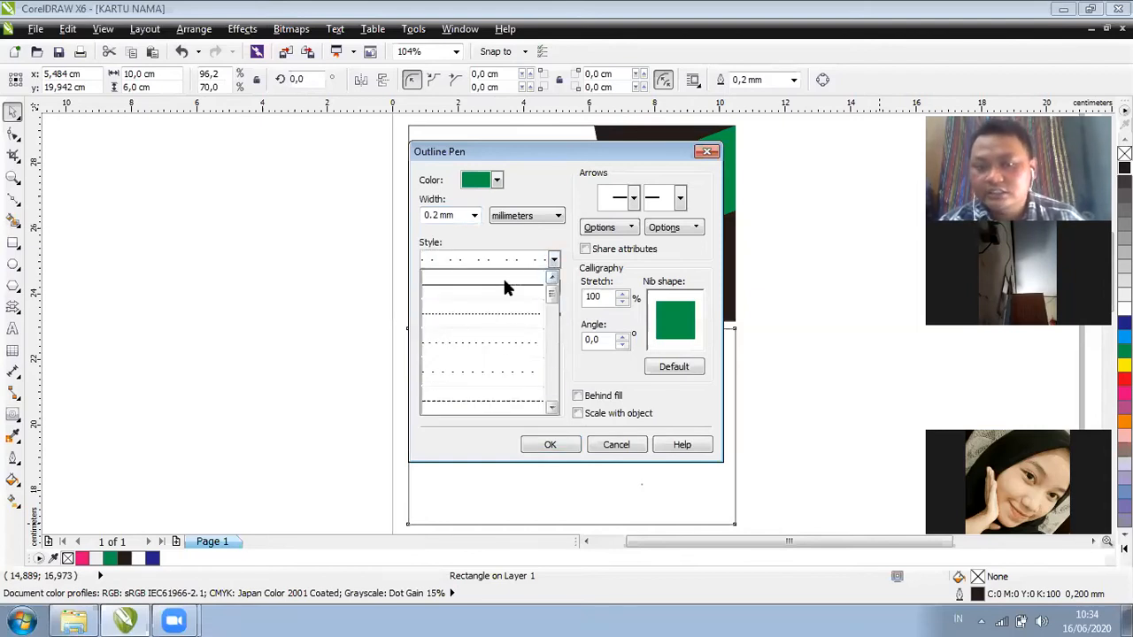
{"action": "left_click", "coordinate": [505, 286]}
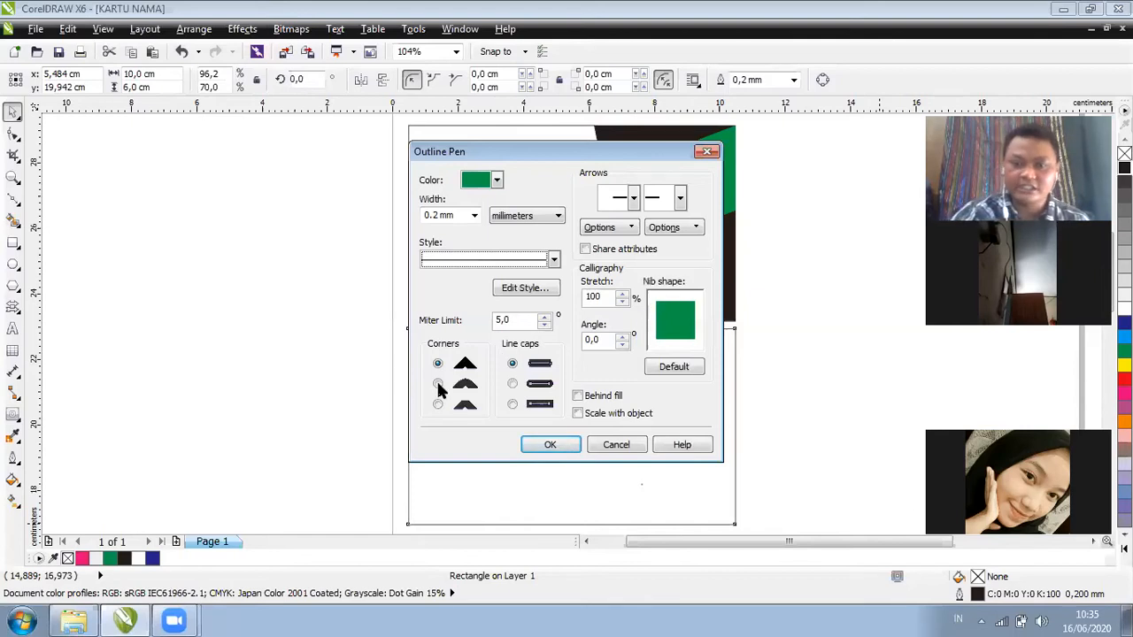
{"action": "left_click", "coordinate": [473, 388]}
{"action": "left_click", "coordinate": [512, 384]}
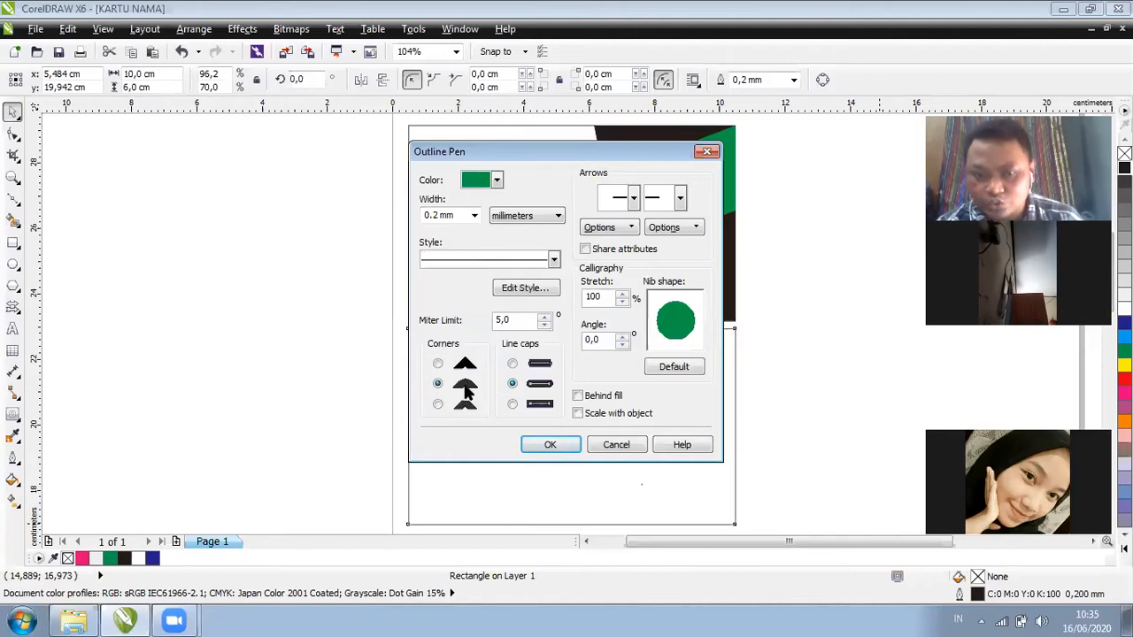
{"action": "left_click", "coordinate": [438, 363]}
{"action": "left_click", "coordinate": [513, 364]}
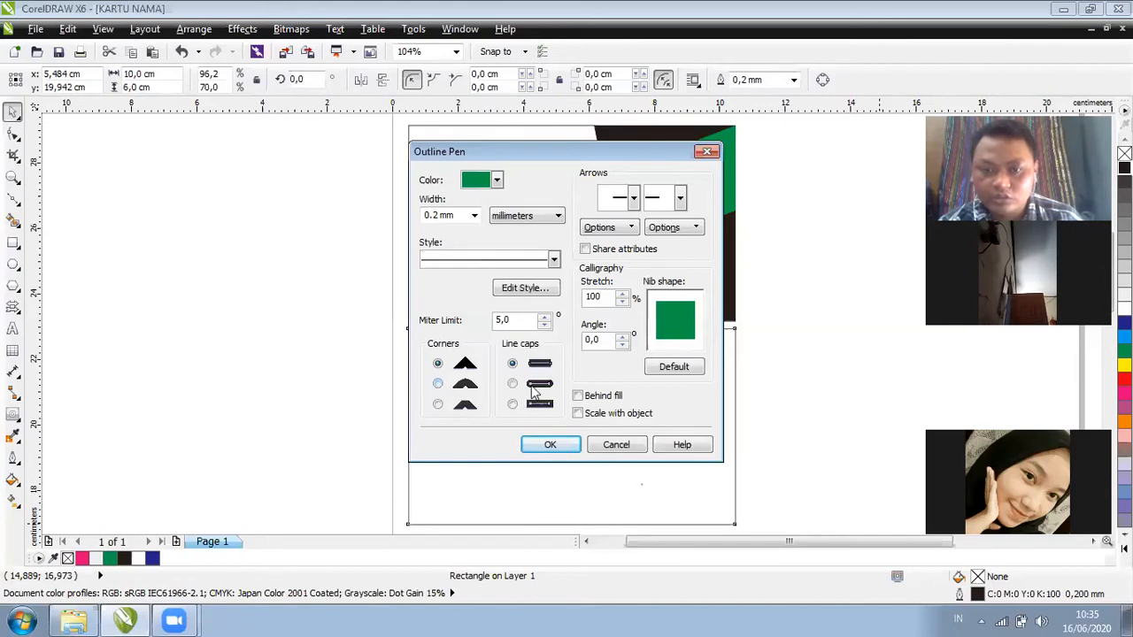
{"action": "left_click", "coordinate": [552, 444]}
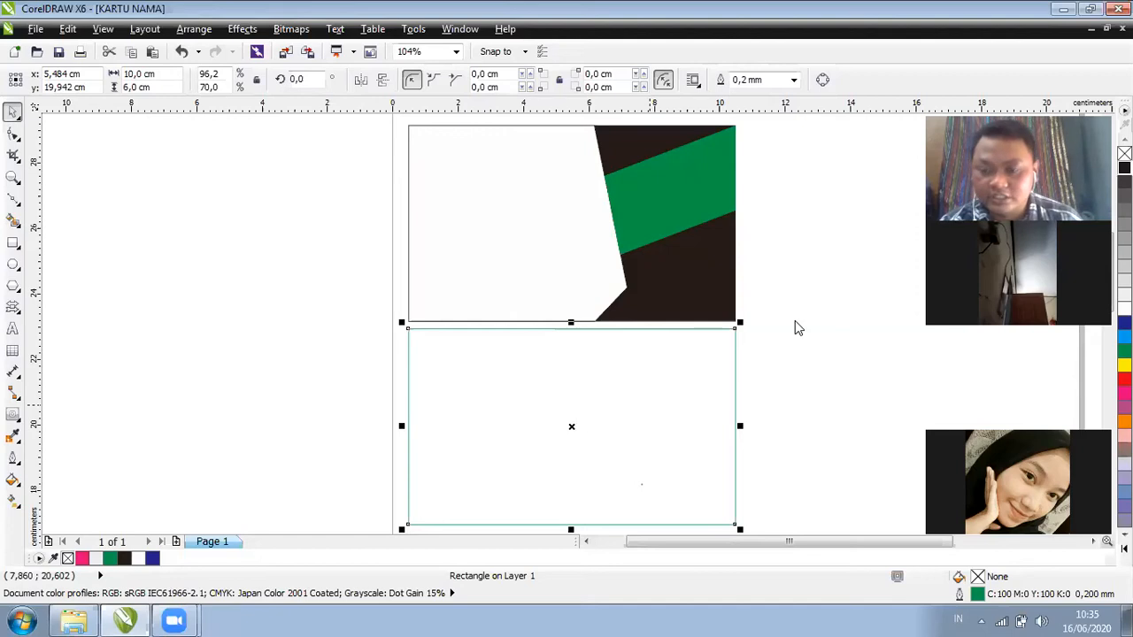
Remove the outline from the white shape on the front card
{"action": "key", "text": "Tab"}
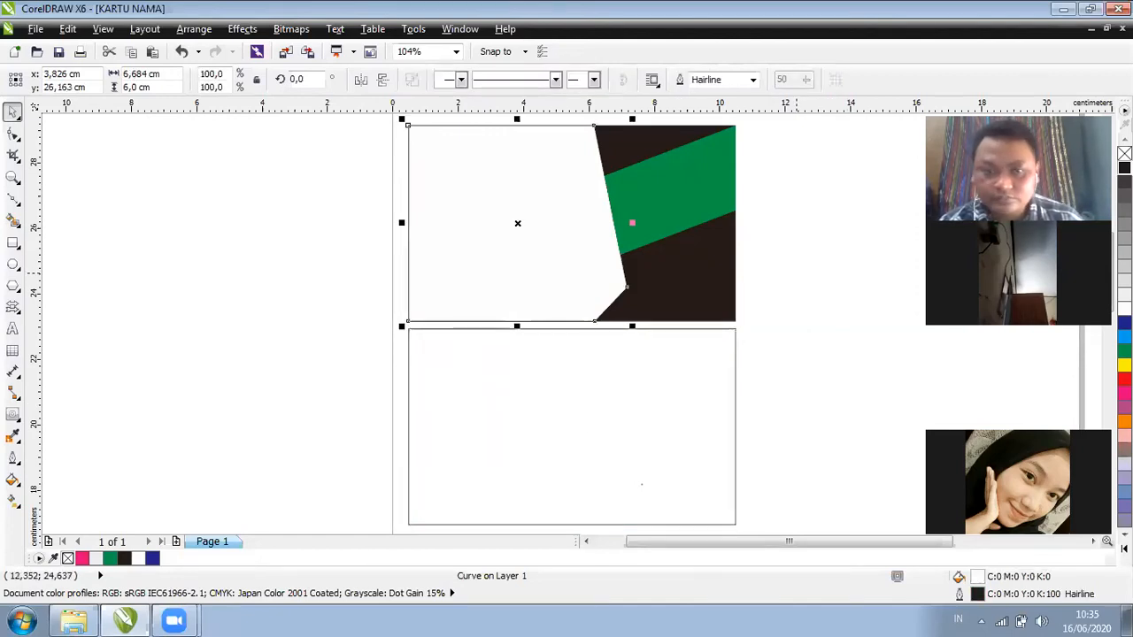
{"action": "left_click", "coordinate": [767, 335]}
{"action": "left_click", "coordinate": [602, 250]}
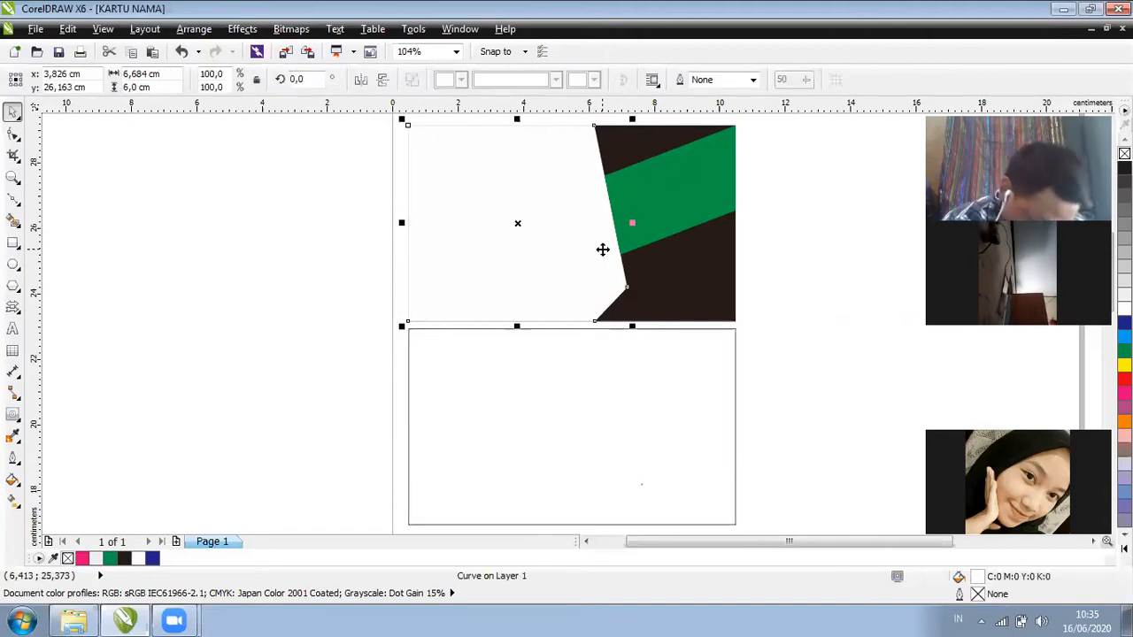
{"action": "left_click", "coordinate": [601, 250]}
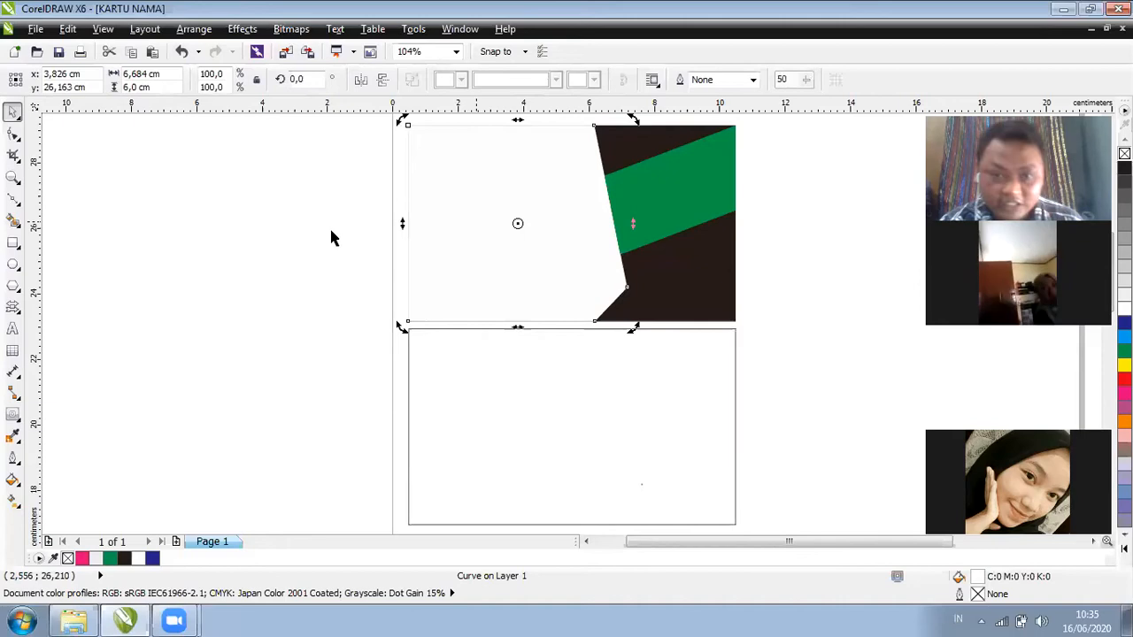
{"action": "left_click", "coordinate": [331, 237]}
Check the white shape and back-card rectangle, clear the selection, and choose the Text tool
{"action": "left_click", "coordinate": [13, 199]}
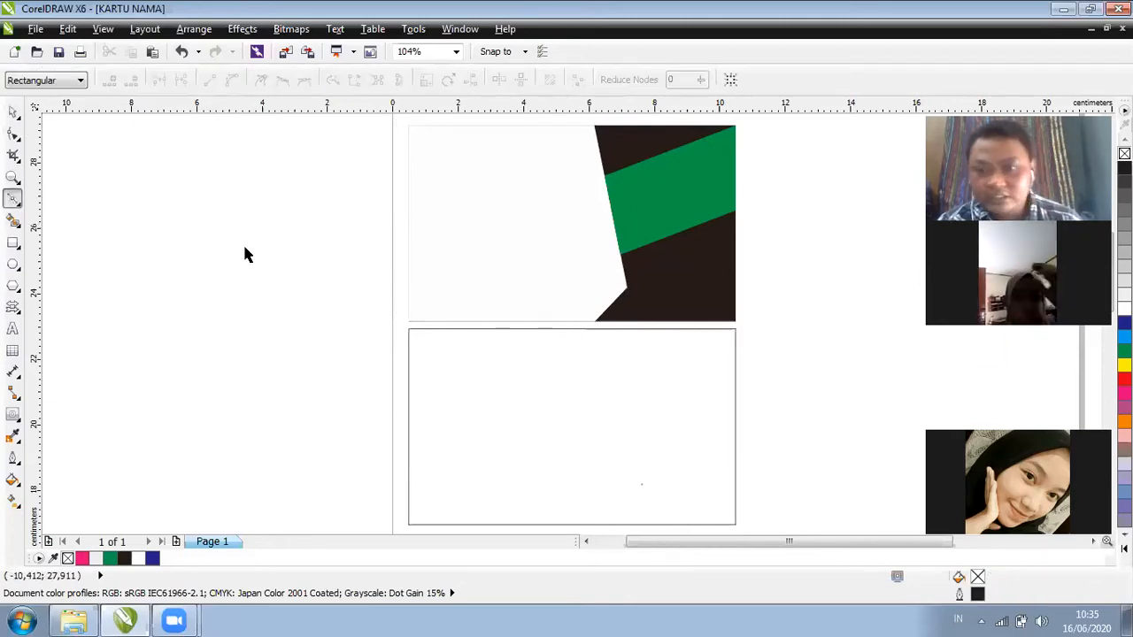
{"action": "key", "text": "space"}
{"action": "left_click", "coordinate": [516, 258]}
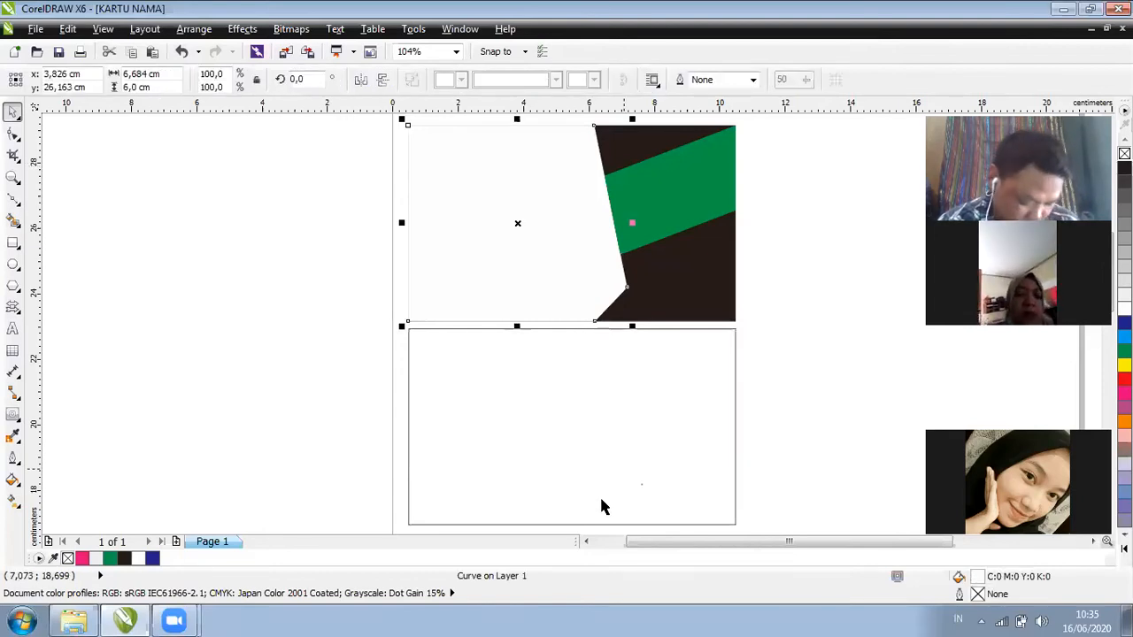
{"action": "left_click", "coordinate": [611, 421]}
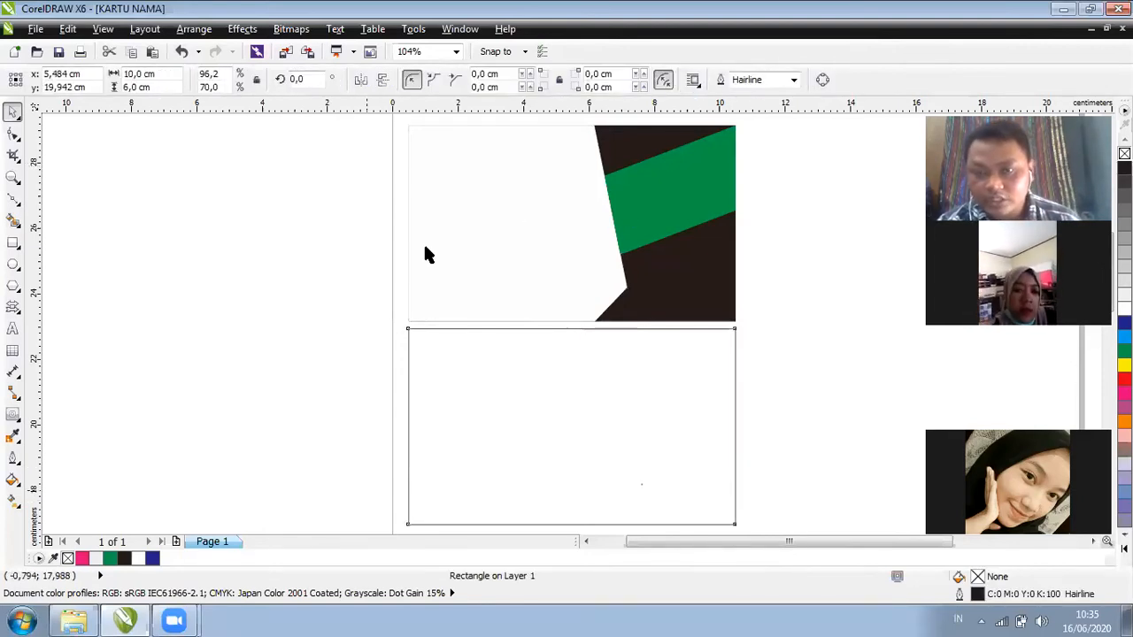
{"action": "key", "text": "Escape"}
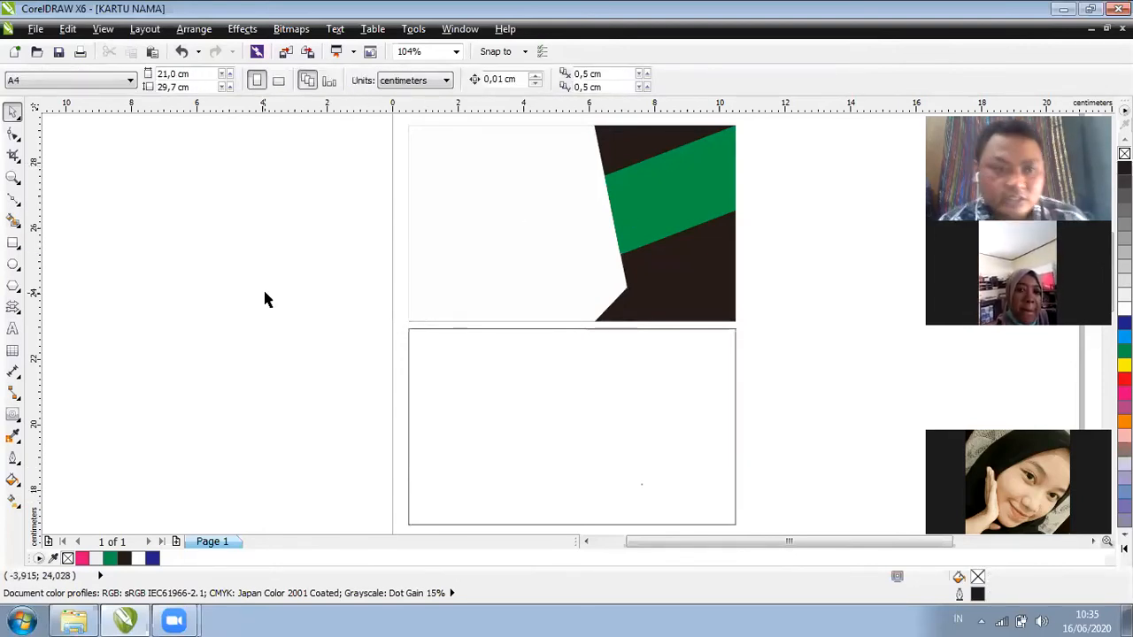
{"action": "left_click", "coordinate": [15, 326]}
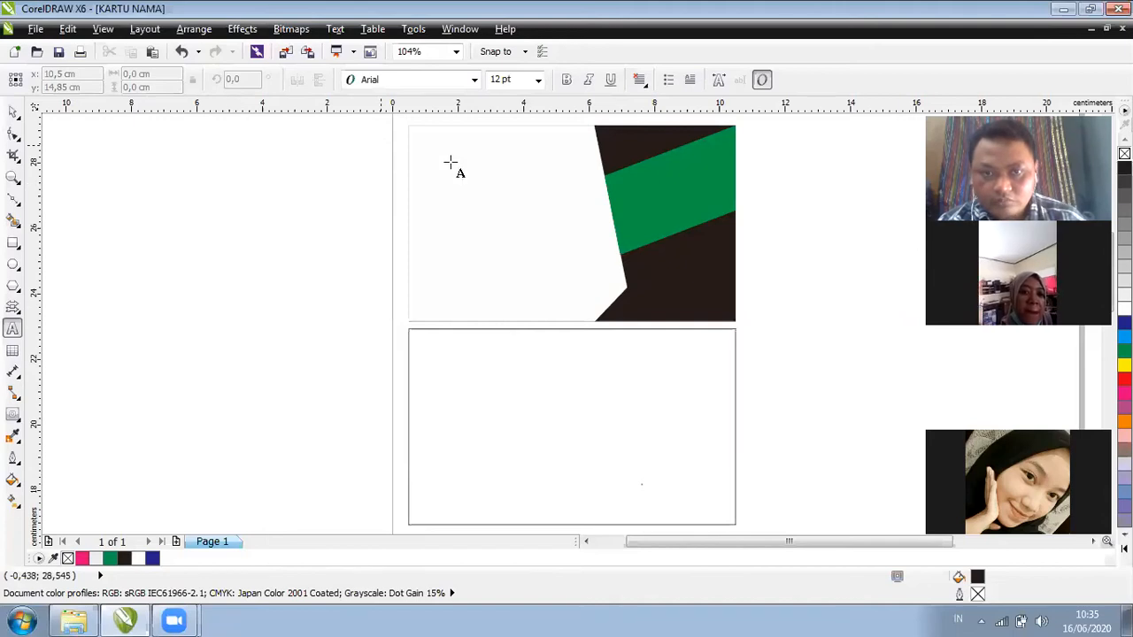
Type the cardholder's full name as two lines of text left of the front card
{"action": "left_click", "coordinate": [13, 329]}
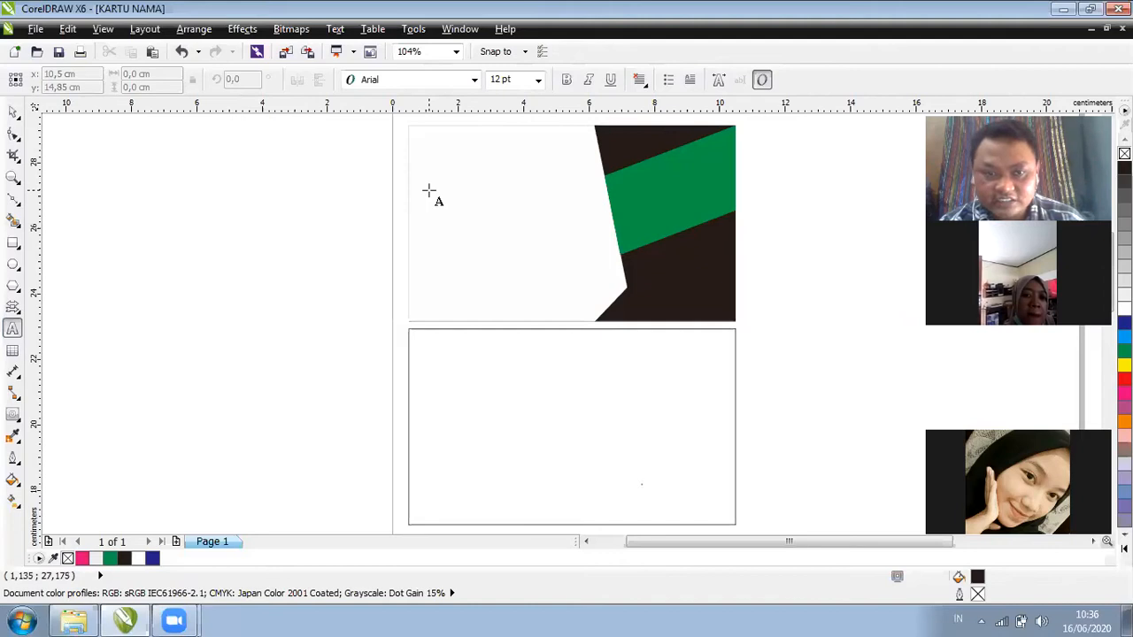
{"action": "left_click", "coordinate": [324, 237]}
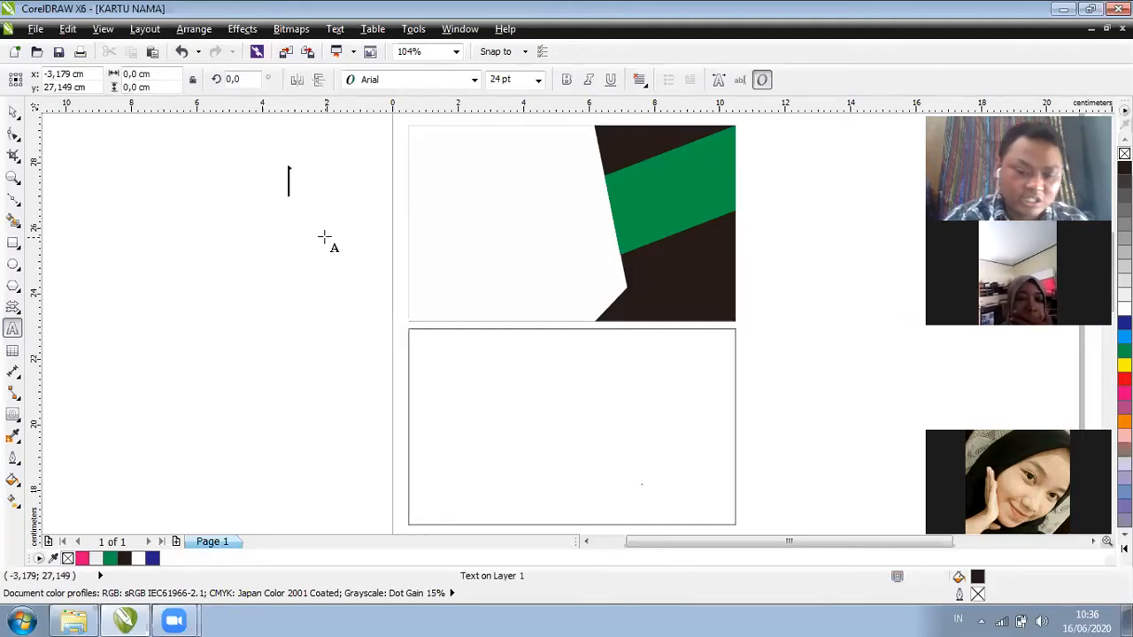
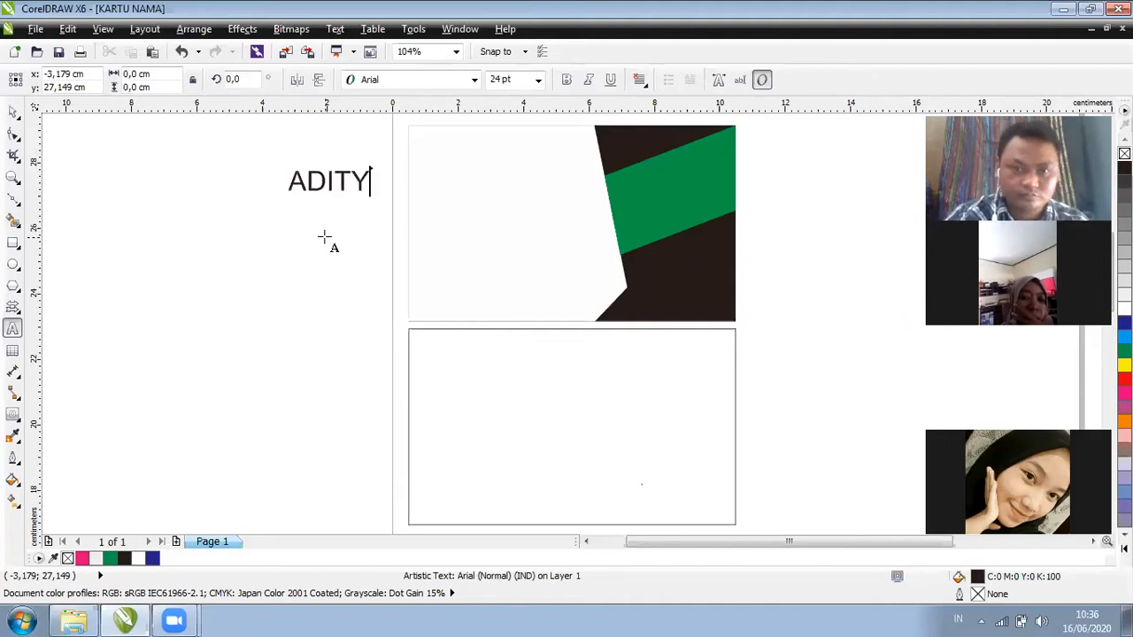
{"action": "key", "text": "Return"}
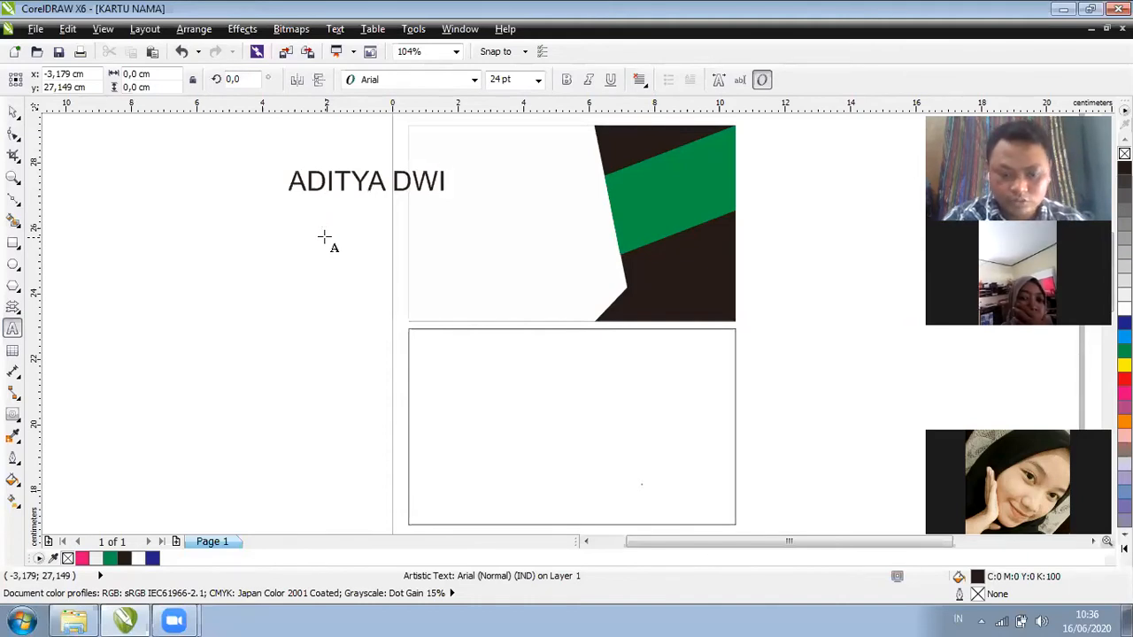
{"action": "key", "text": "Return"}
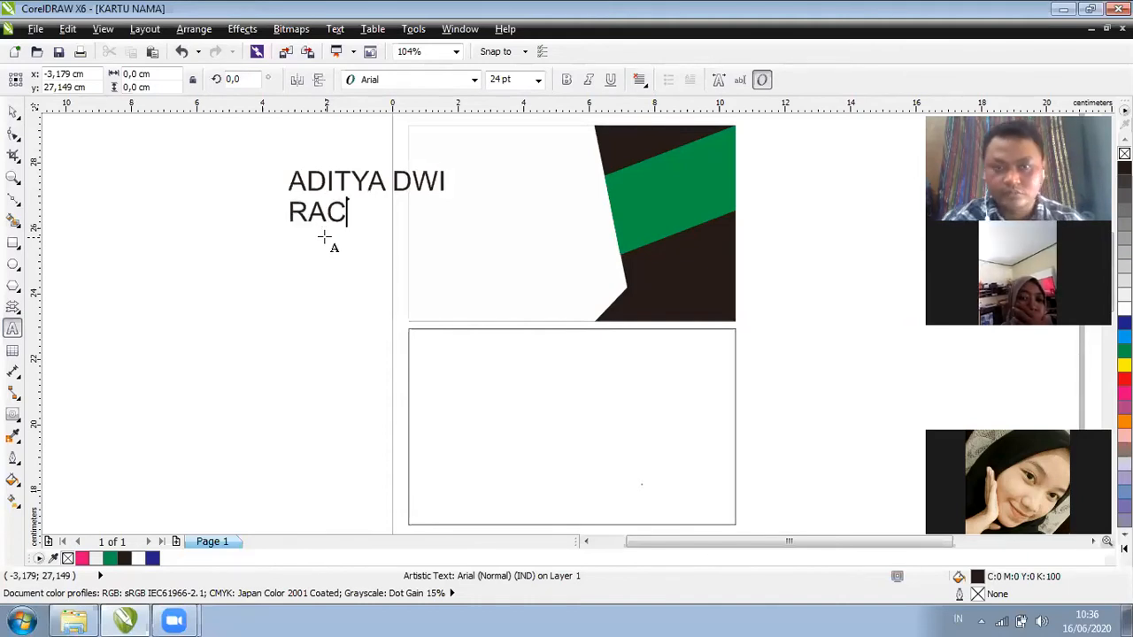
{"action": "key", "text": "ctrl+space"}
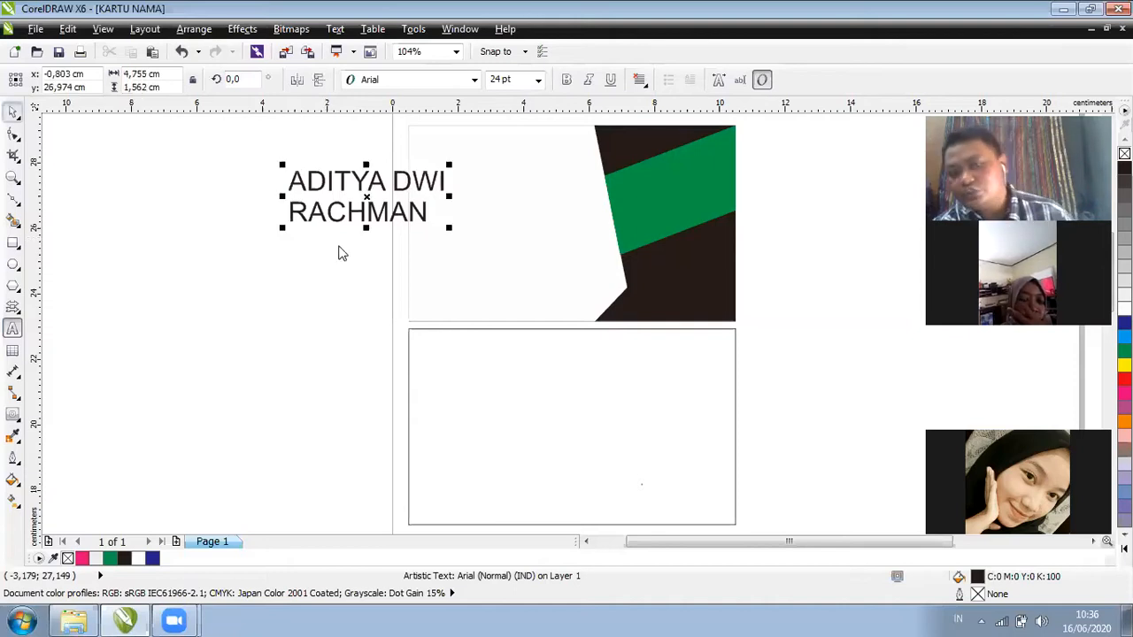
Move the name text down and left and set it in Century Gothic
{"action": "left_click", "coordinate": [354, 220]}
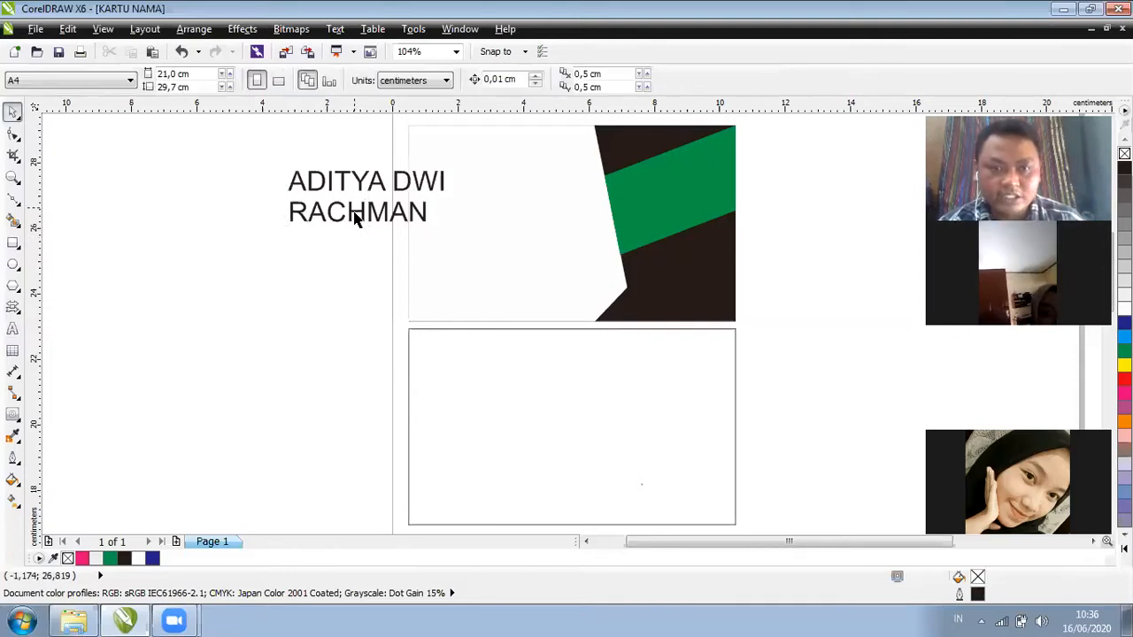
{"action": "left_click", "coordinate": [354, 213]}
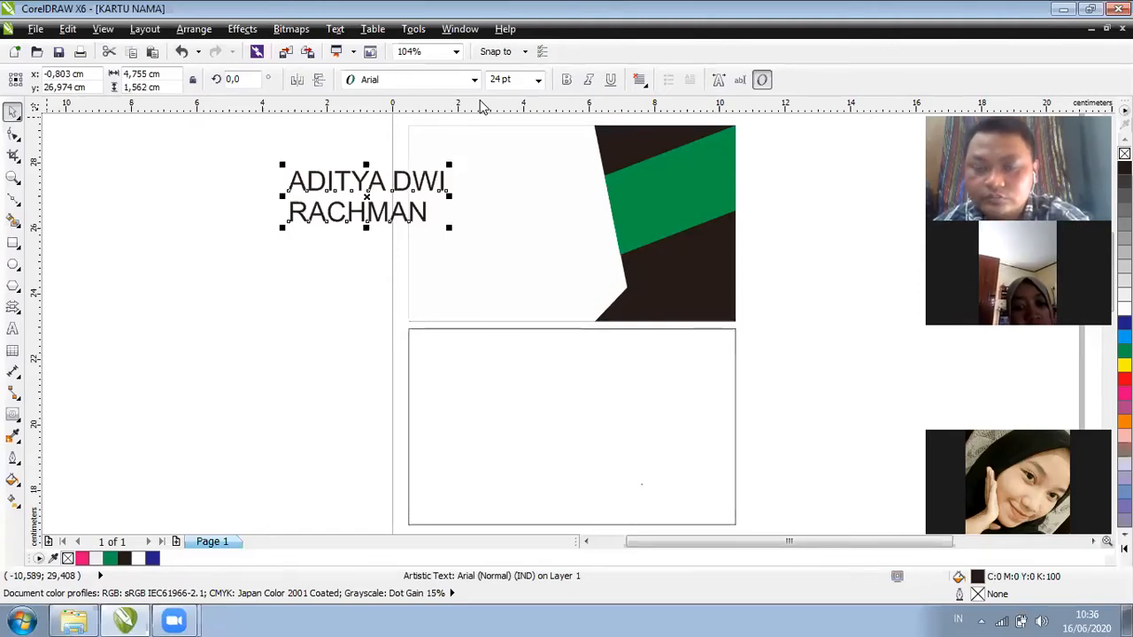
{"action": "key", "text": "F10"}
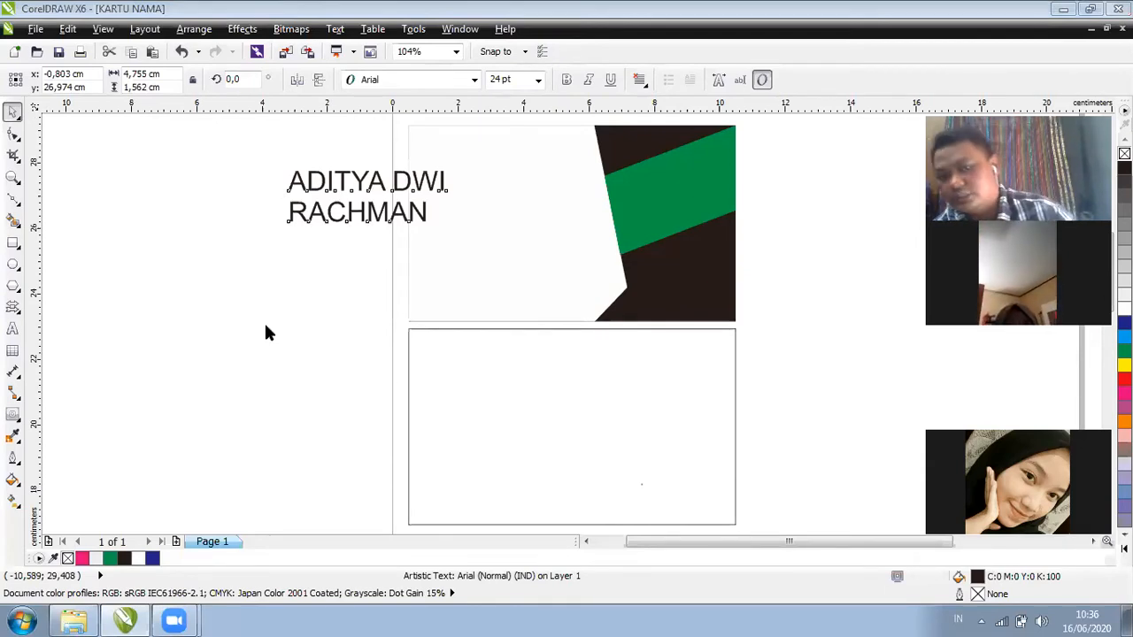
{"action": "key", "text": "space"}
{"action": "key", "text": "space"}
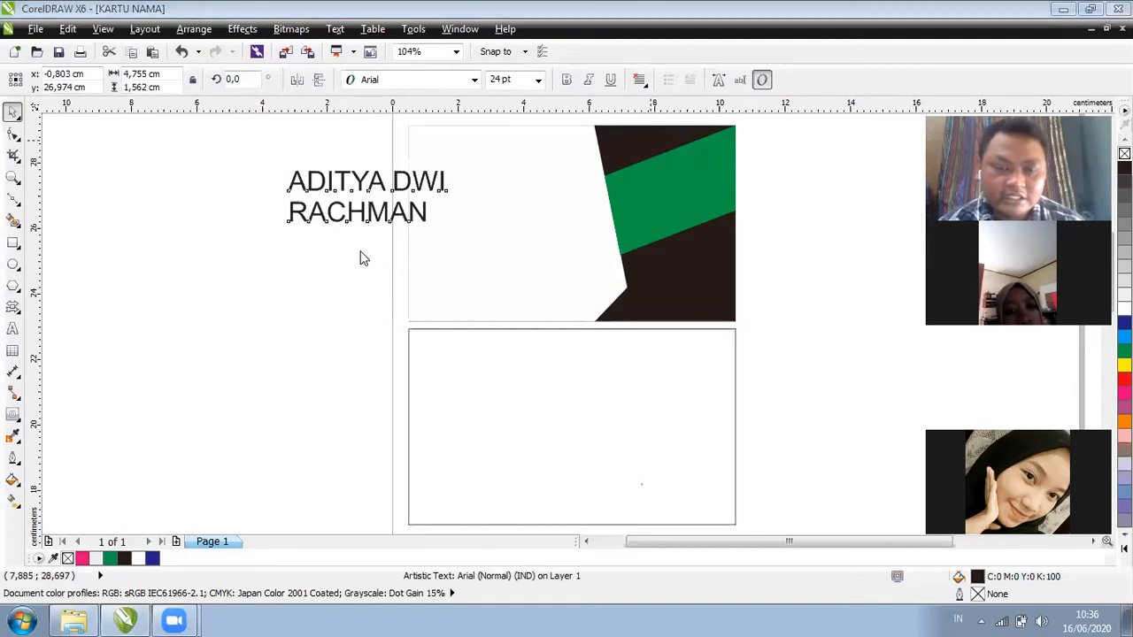
{"action": "left_click_drag", "start_coordinate": [381, 187], "coordinate": [266, 239]}
{"action": "left_click", "coordinate": [474, 82]}
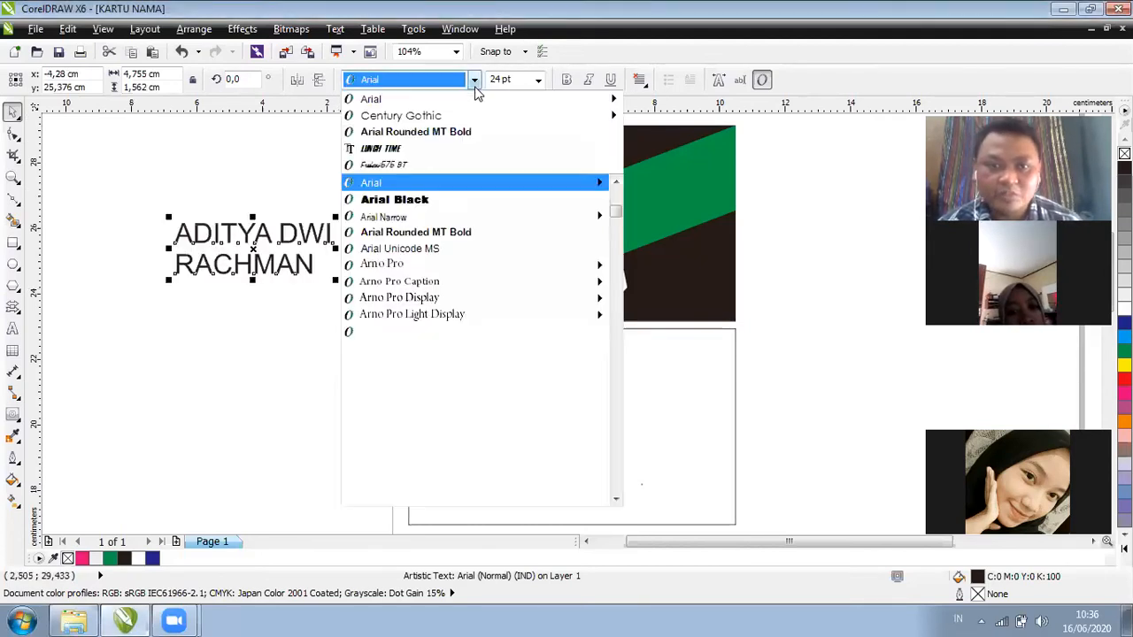
{"action": "mouse_move", "coordinate": [447, 122]}
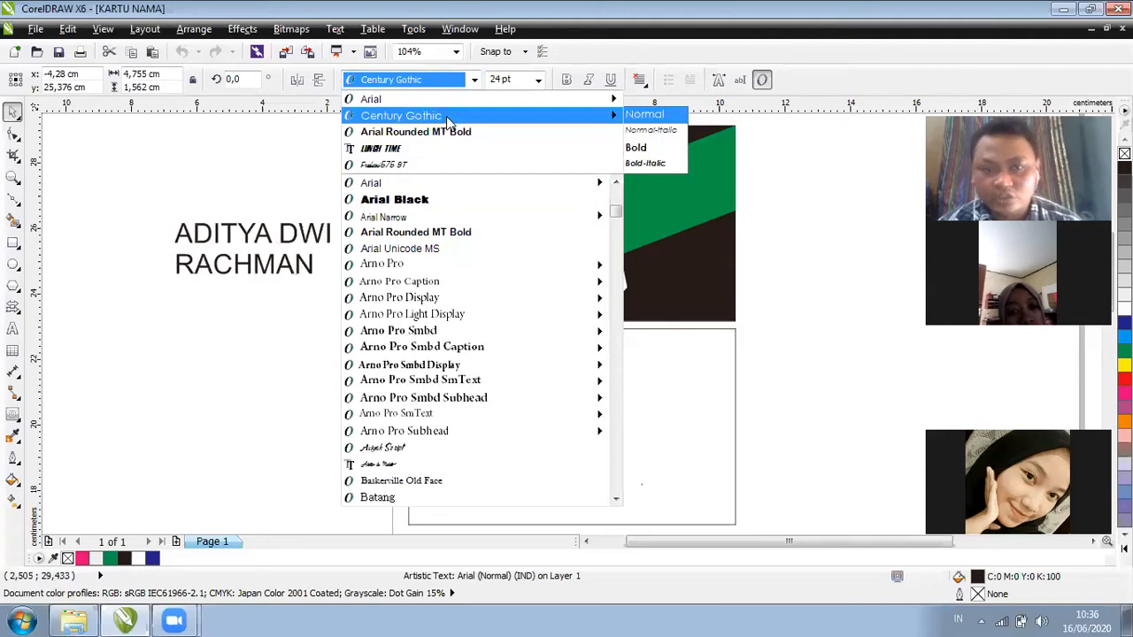
{"action": "left_click", "coordinate": [232, 232]}
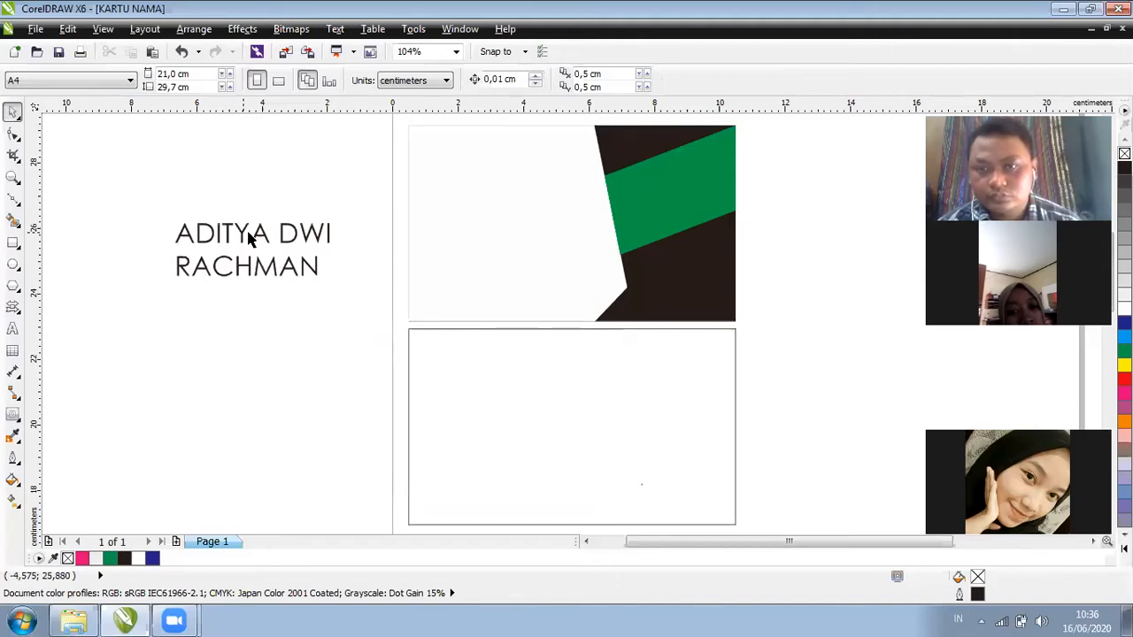
{"action": "left_click", "coordinate": [250, 238]}
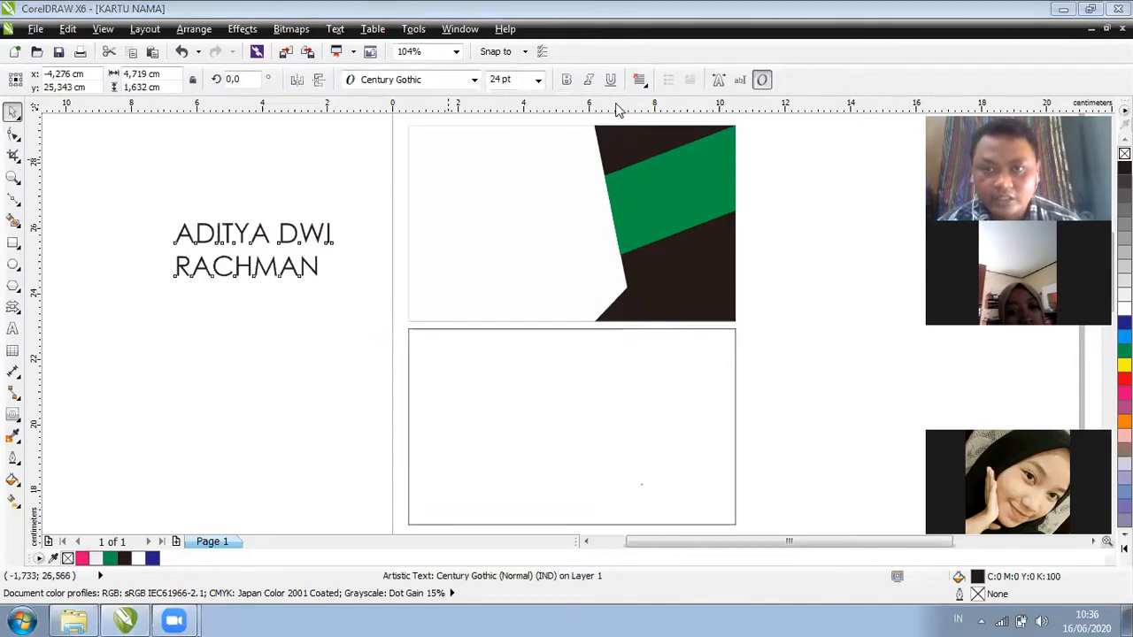
{"action": "left_click", "coordinate": [640, 81]}
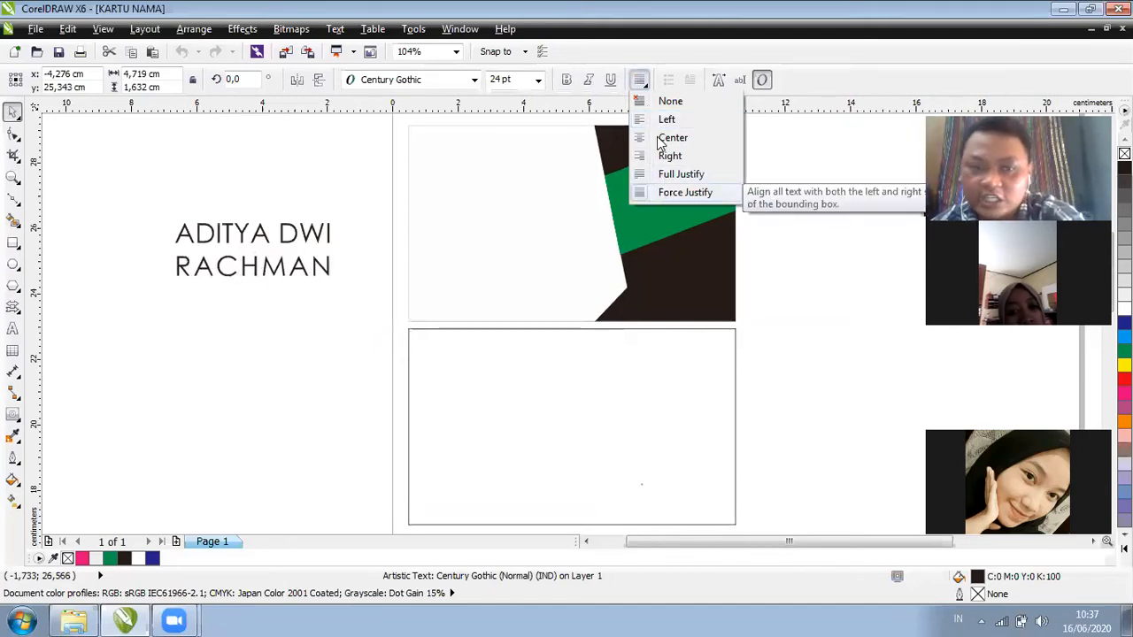
Centre-align the name's two lines and tighten its line and letter spacing
{"action": "left_click", "coordinate": [74, 153]}
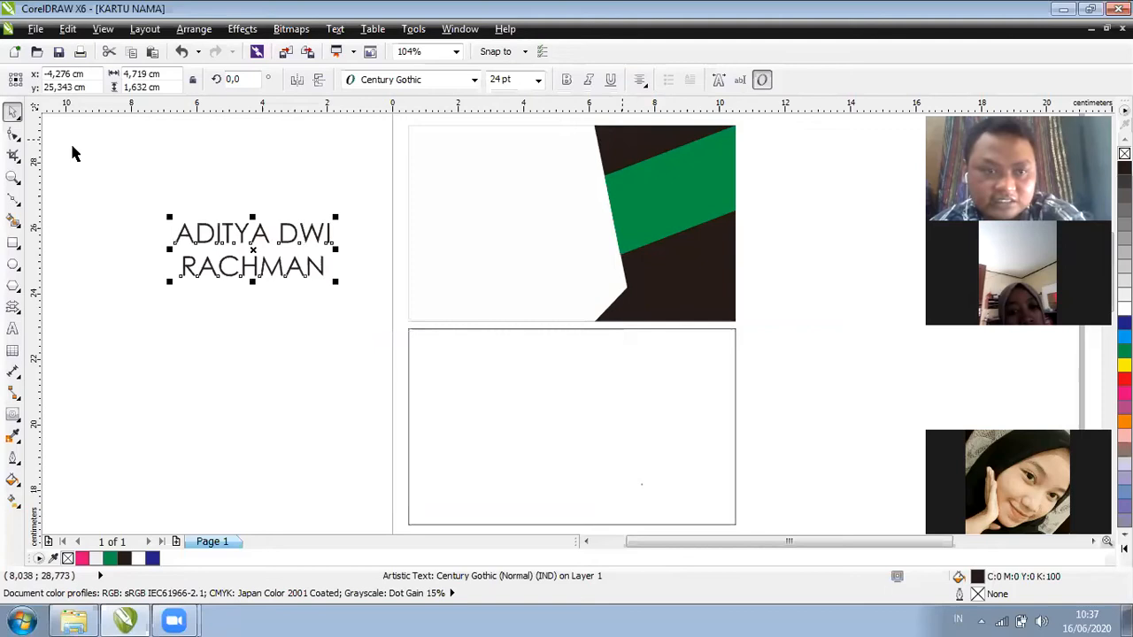
{"action": "left_click", "coordinate": [13, 138]}
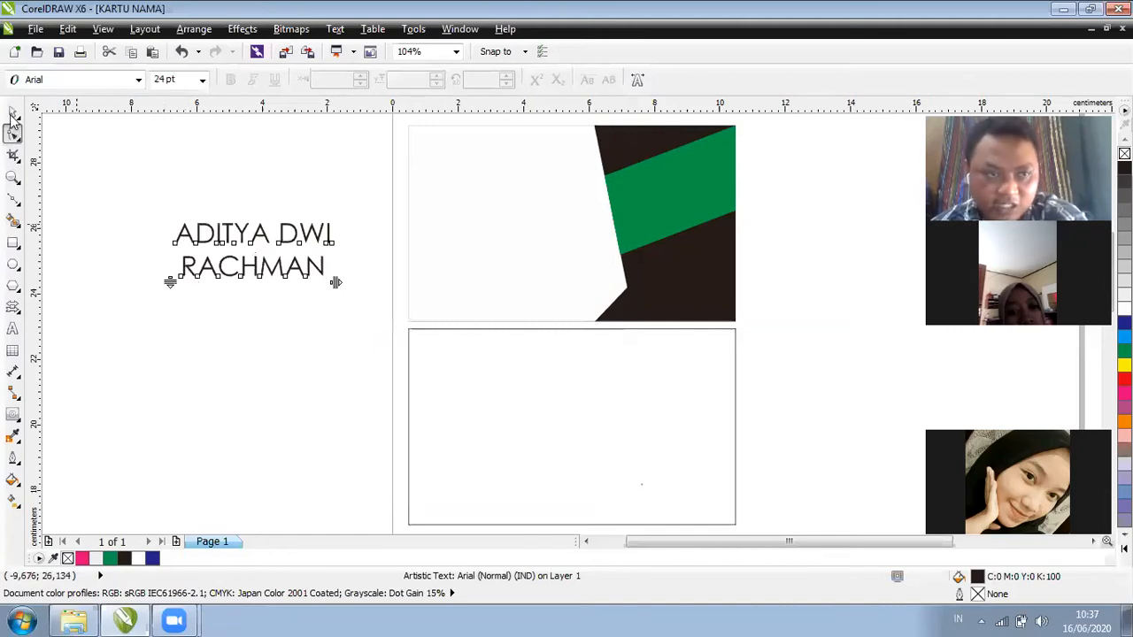
{"action": "key", "text": "space"}
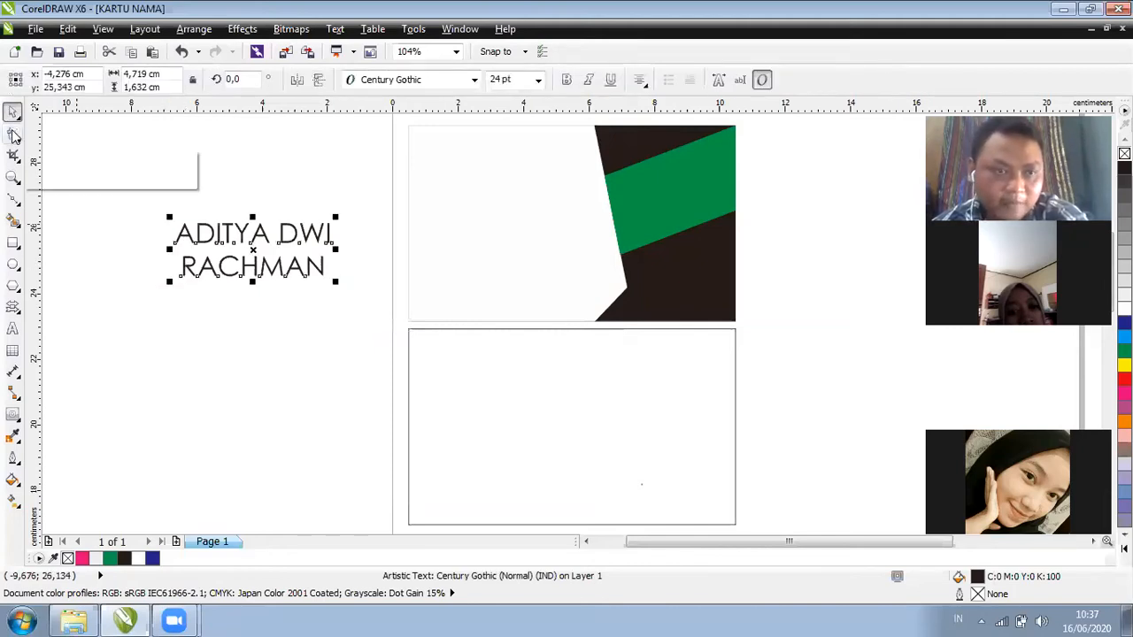
{"action": "key", "text": "space"}
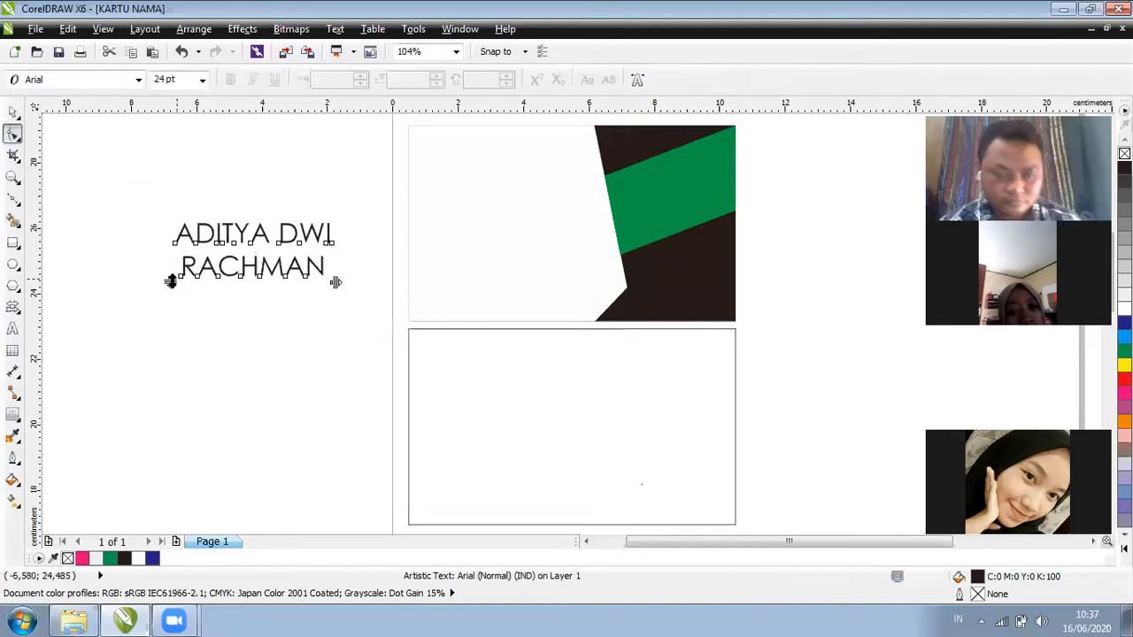
{"action": "left_click_drag", "start_coordinate": [171, 282], "coordinate": [168, 260]}
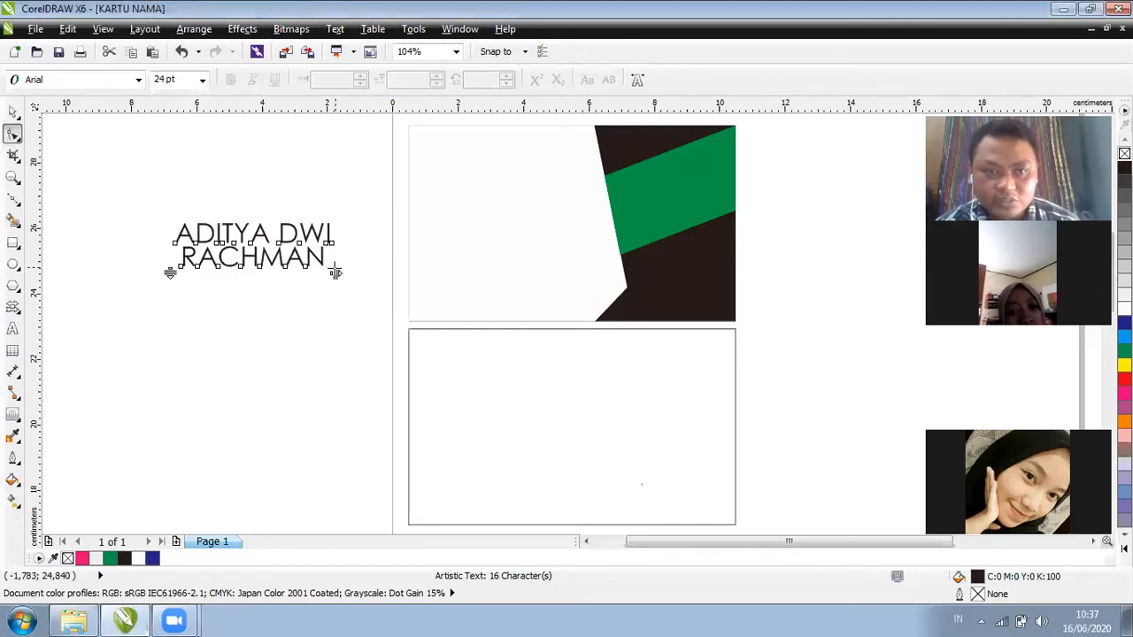
{"action": "left_click_drag", "start_coordinate": [330, 272], "coordinate": [326, 273]}
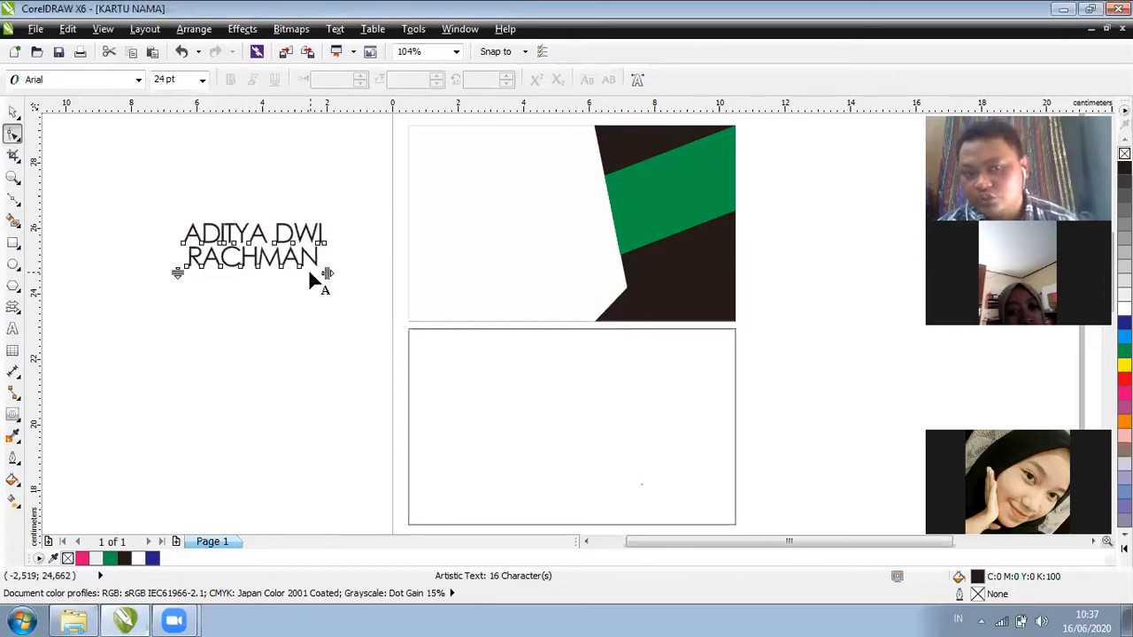
Reselect the name and widen its letter spacing slightly
{"action": "left_click", "coordinate": [13, 114]}
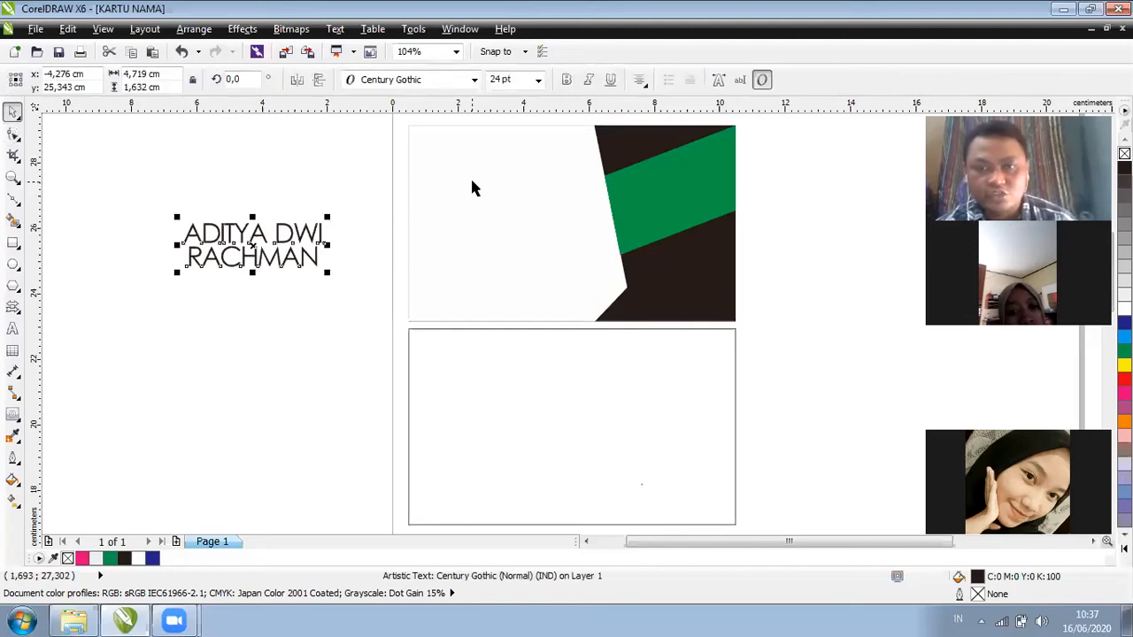
{"action": "key", "text": "Escape"}
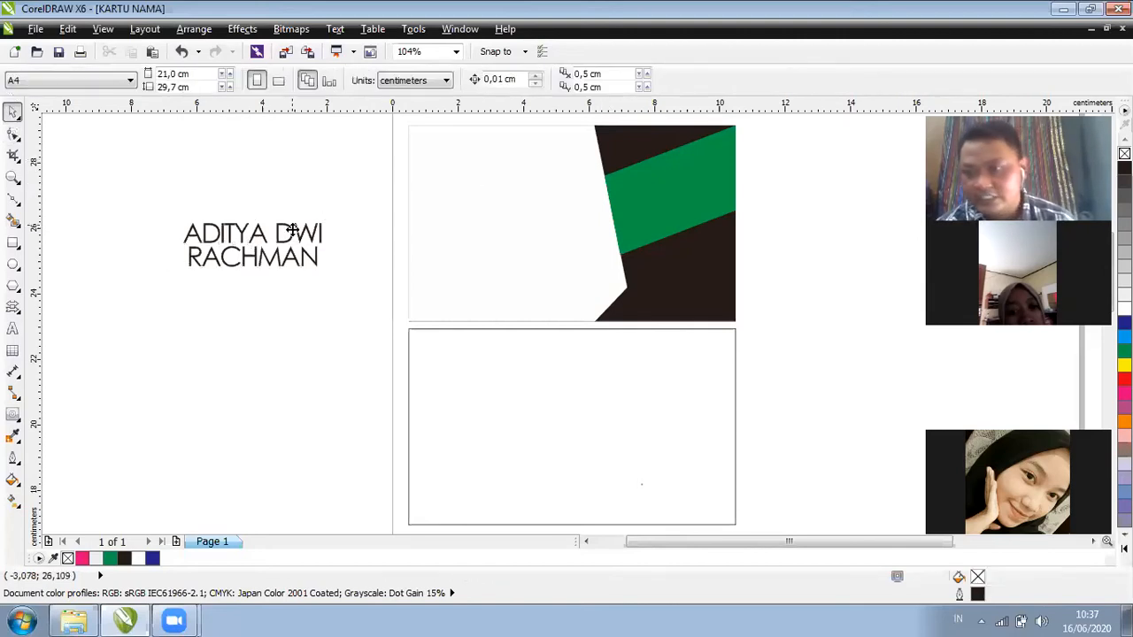
{"action": "left_click", "coordinate": [292, 230]}
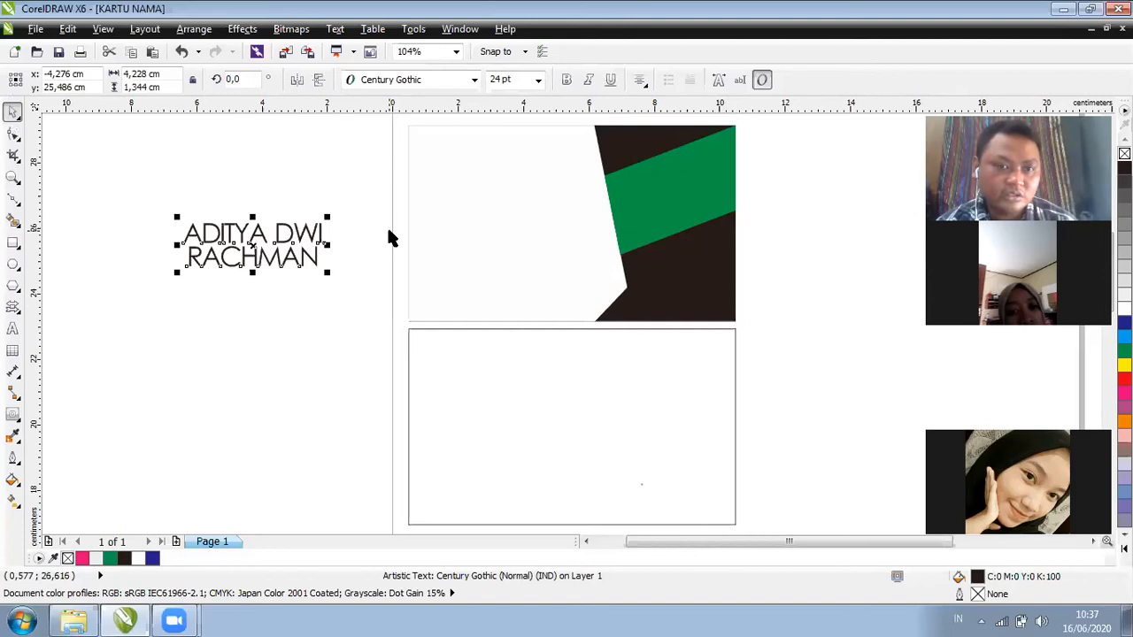
{"action": "left_click", "coordinate": [14, 138]}
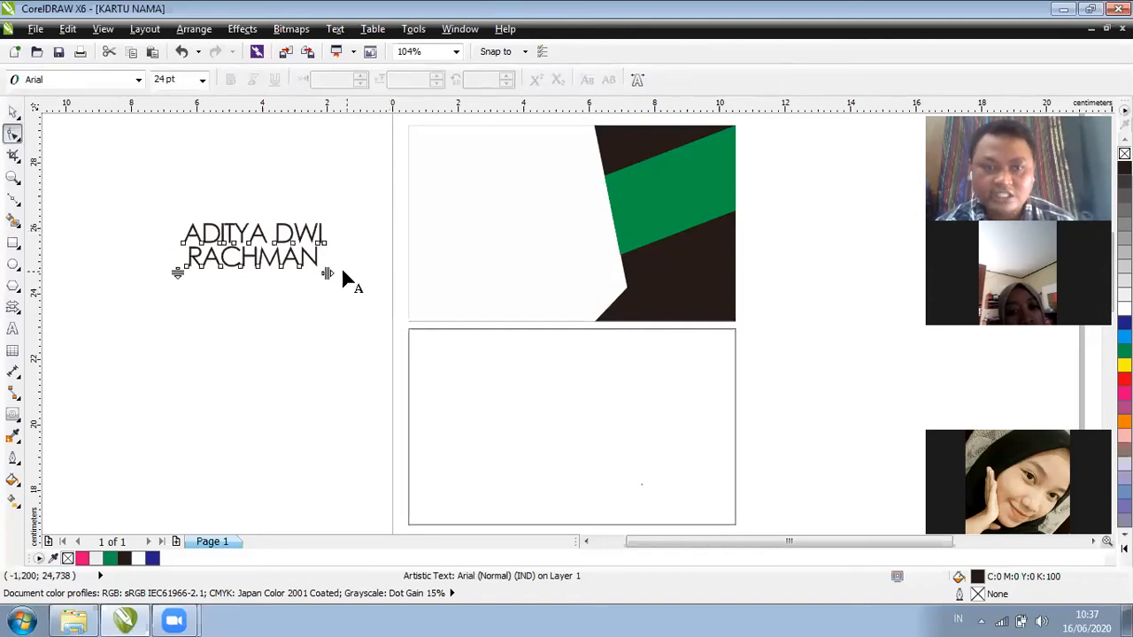
{"action": "left_click_drag", "start_coordinate": [334, 274], "coordinate": [339, 271]}
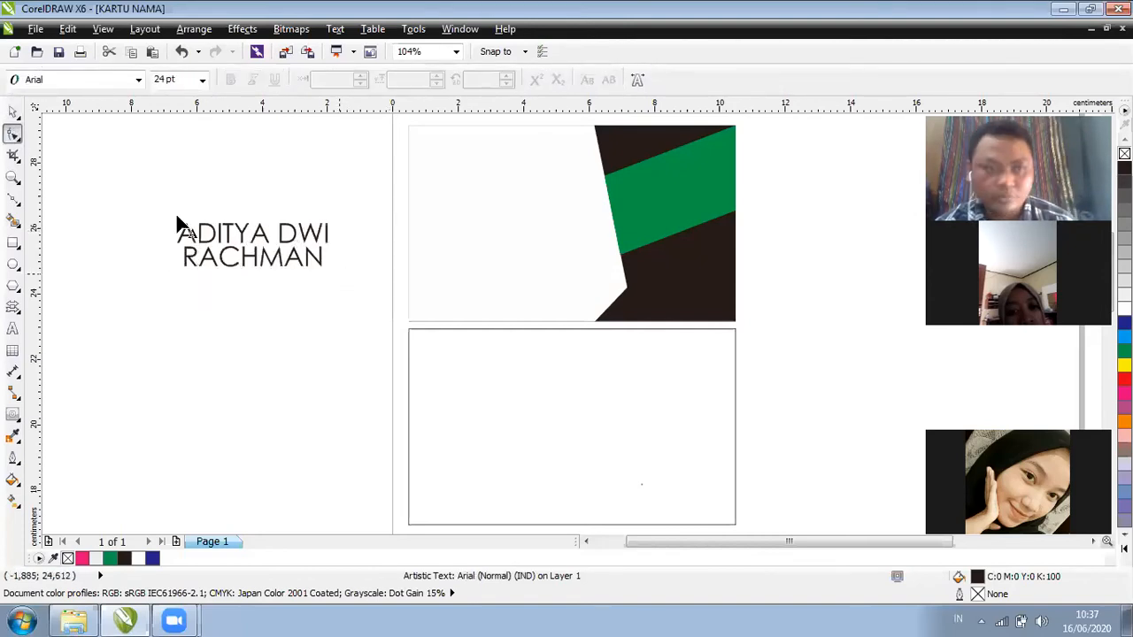
{"action": "key", "text": "space"}
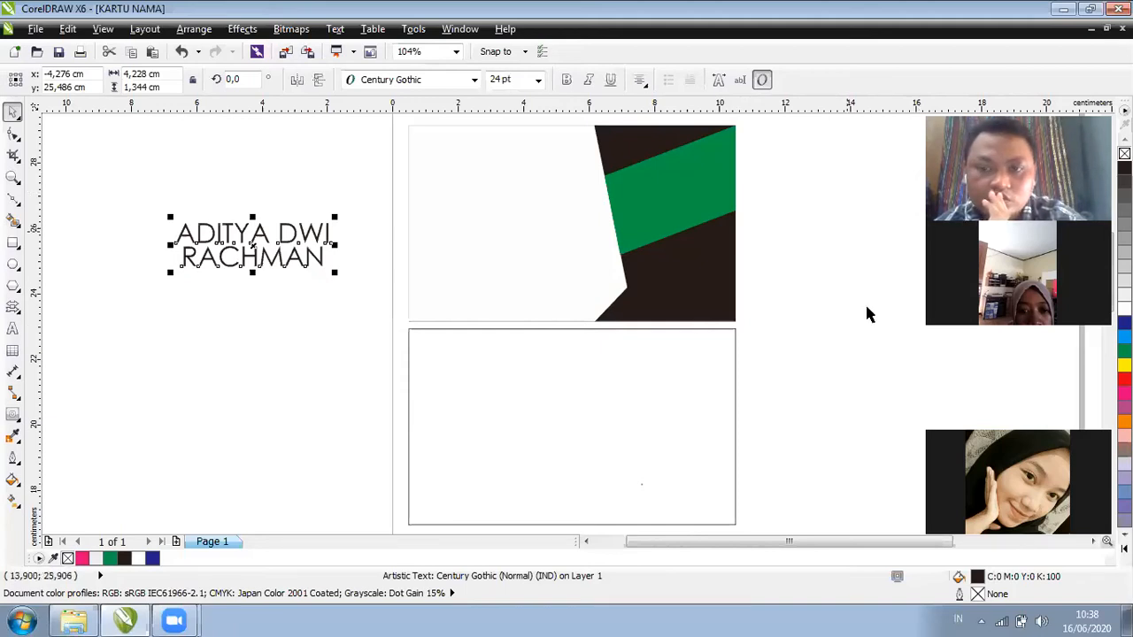
Make the name bold and scale it by a corner handle to about 29.3 pt
{"action": "left_click", "coordinate": [567, 81]}
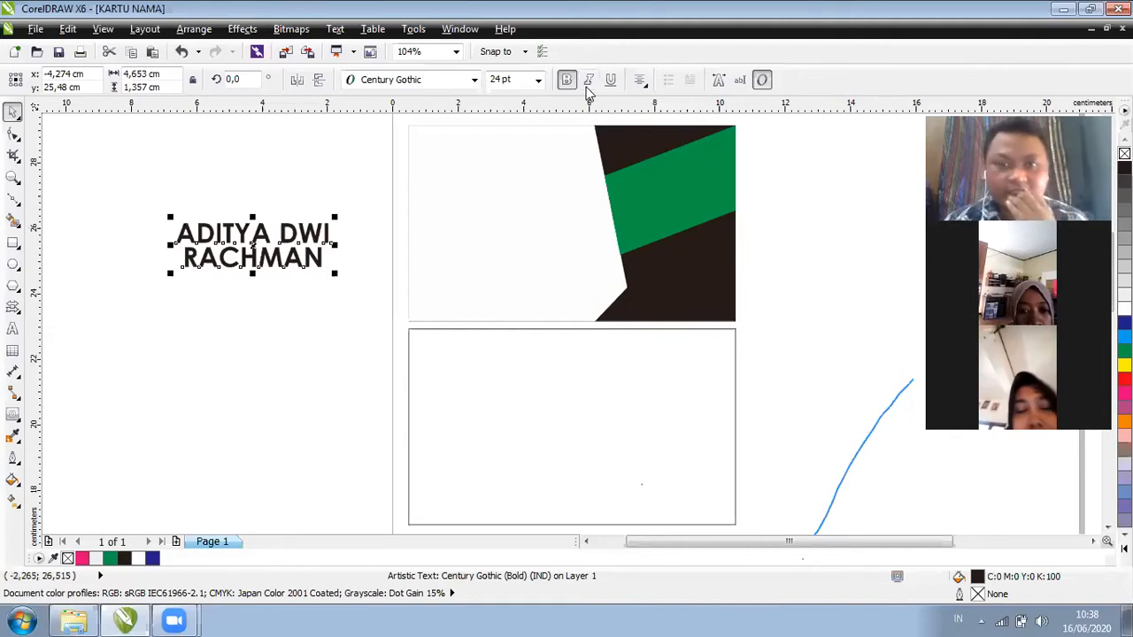
{"action": "left_click", "coordinate": [539, 81]}
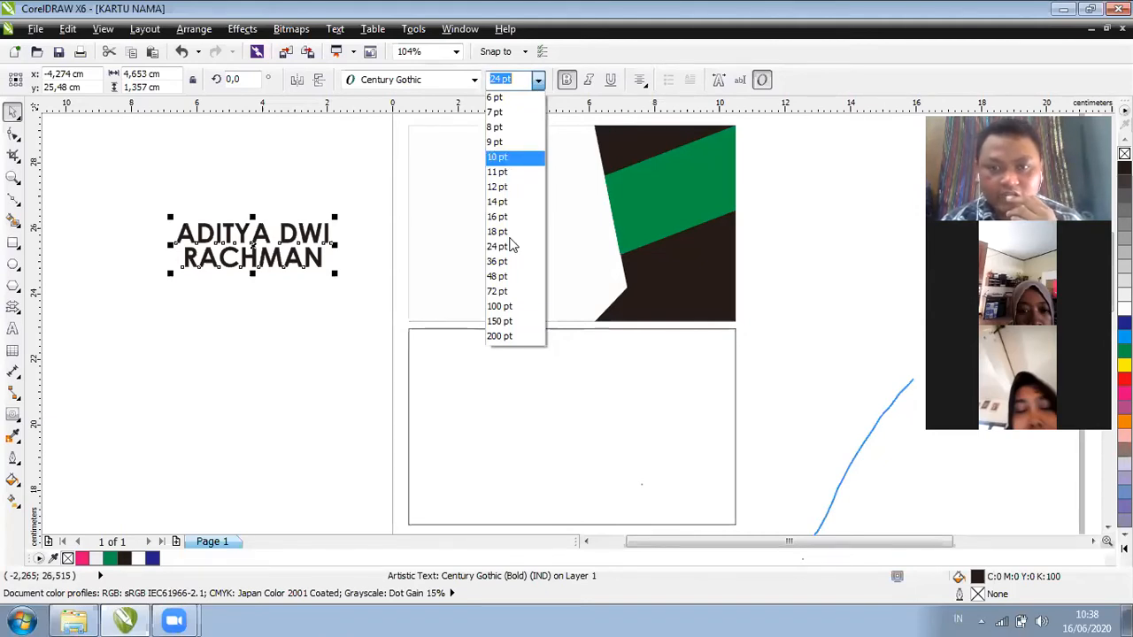
{"action": "left_click", "coordinate": [320, 257]}
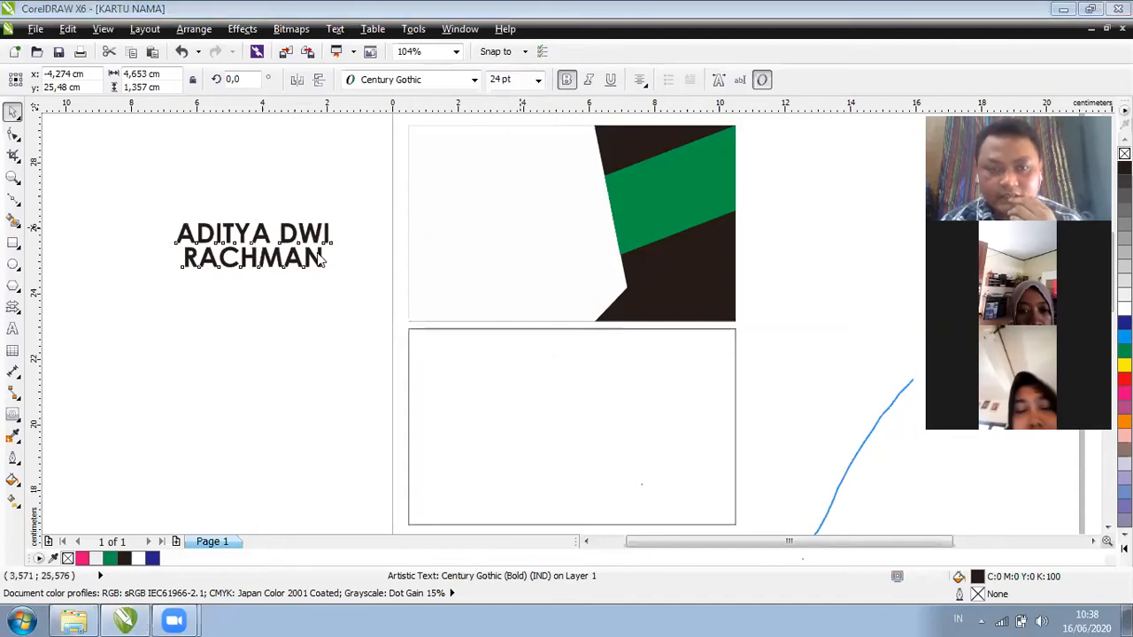
{"action": "key", "text": "Escape"}
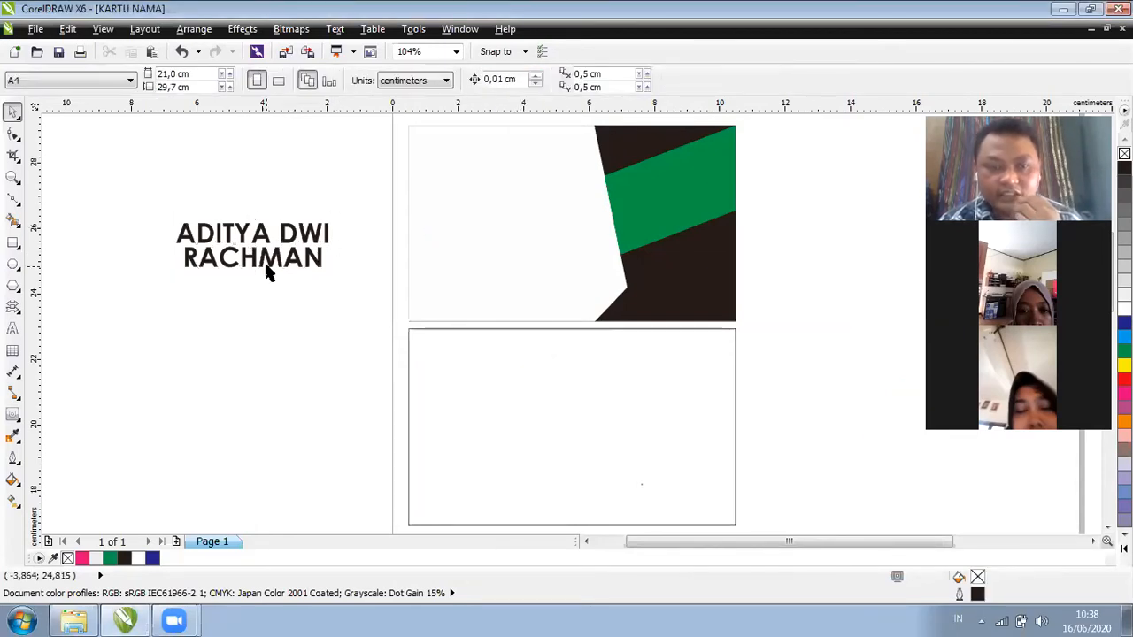
{"action": "left_click", "coordinate": [266, 264]}
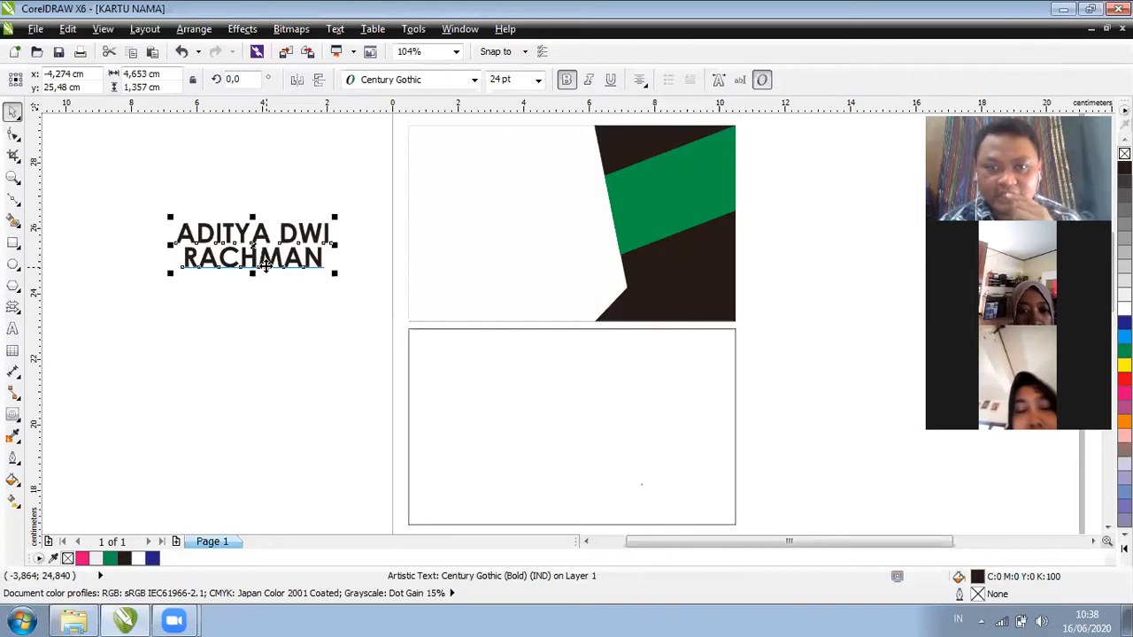
{"action": "key", "text": "ctrl+shift+p"}
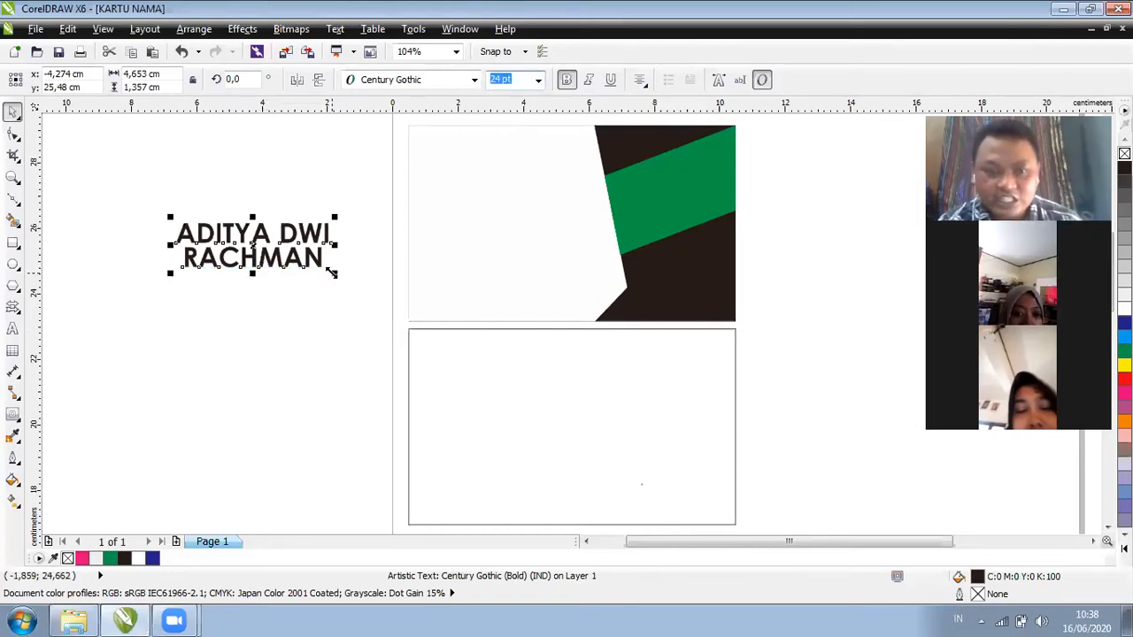
{"action": "left_click_drag", "start_coordinate": [336, 269], "coordinate": [361, 288]}
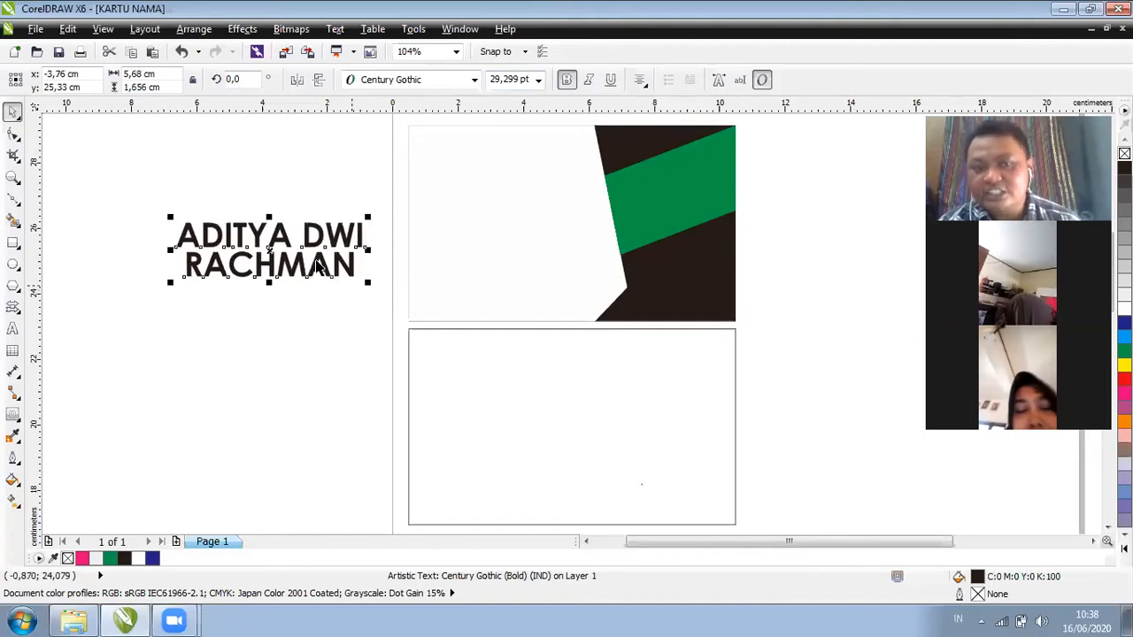
{"action": "key", "text": "Escape"}
{"action": "left_click", "coordinate": [283, 241]}
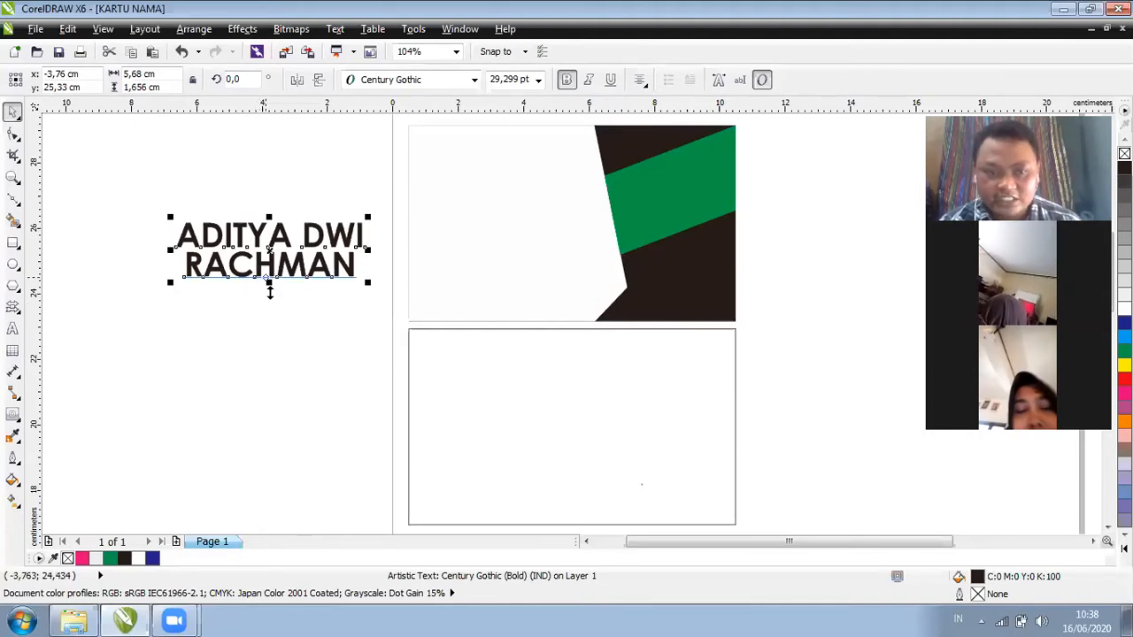
Scale the bold name down to about 25.6 pt with its corner handle
{"action": "left_click_drag", "start_coordinate": [270, 294], "coordinate": [270, 297]}
{"action": "key", "text": "ctrl+z"}
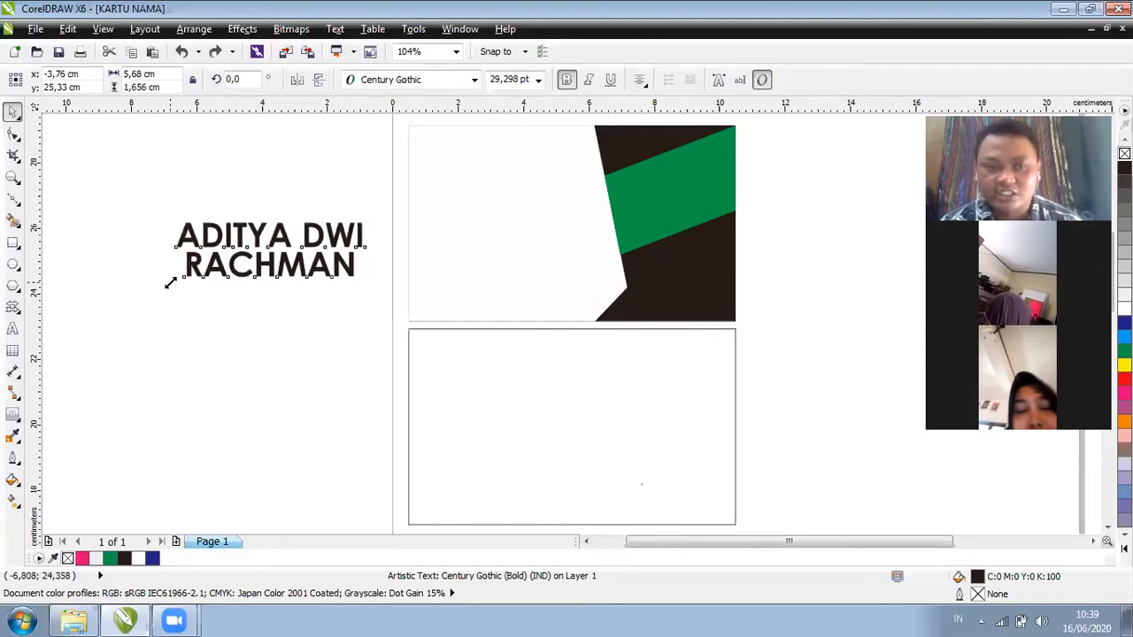
{"action": "left_click_drag", "start_coordinate": [171, 283], "coordinate": [173, 290]}
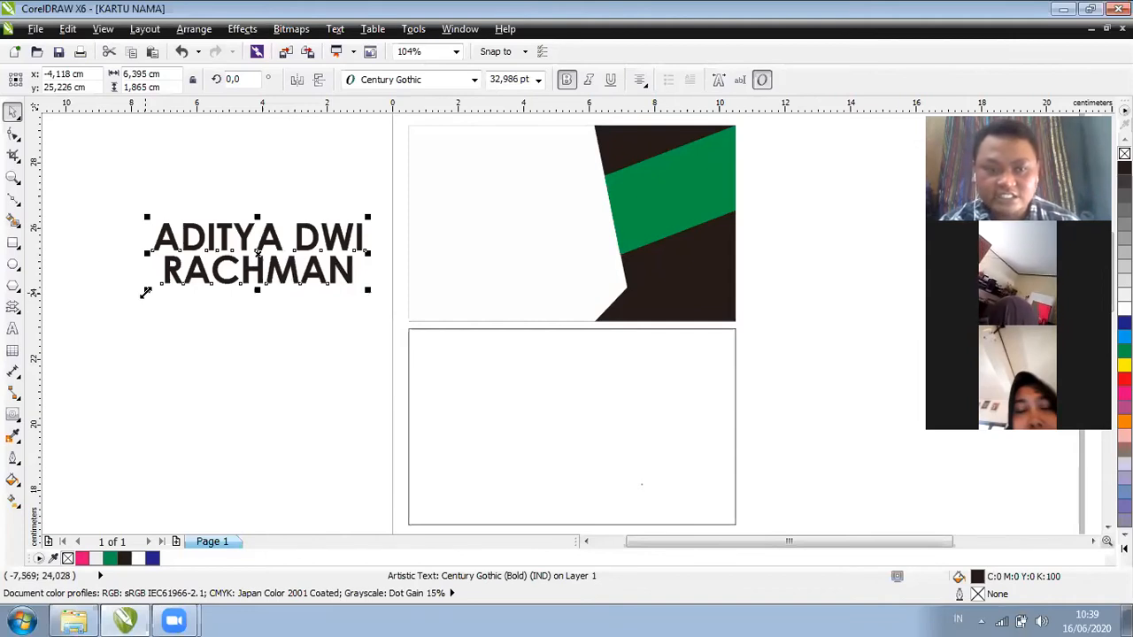
{"action": "left_click_drag", "start_coordinate": [165, 281], "coordinate": [173, 278]}
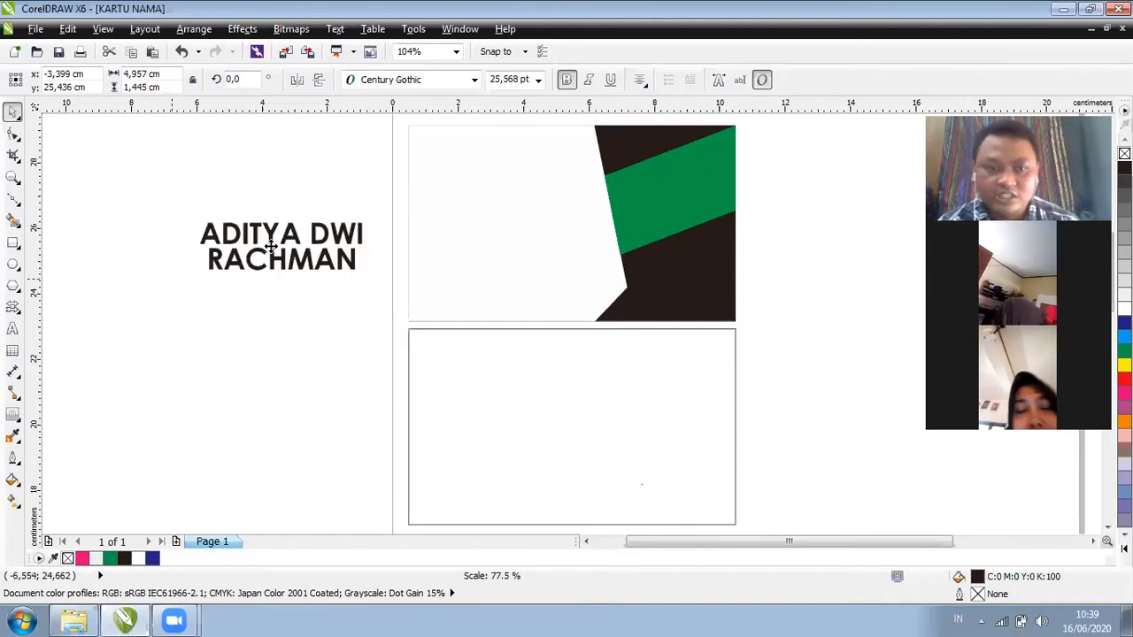
Move the name into the front card's white upper-left area and reselect it
{"action": "left_click_drag", "start_coordinate": [395, 217], "coordinate": [489, 186]}
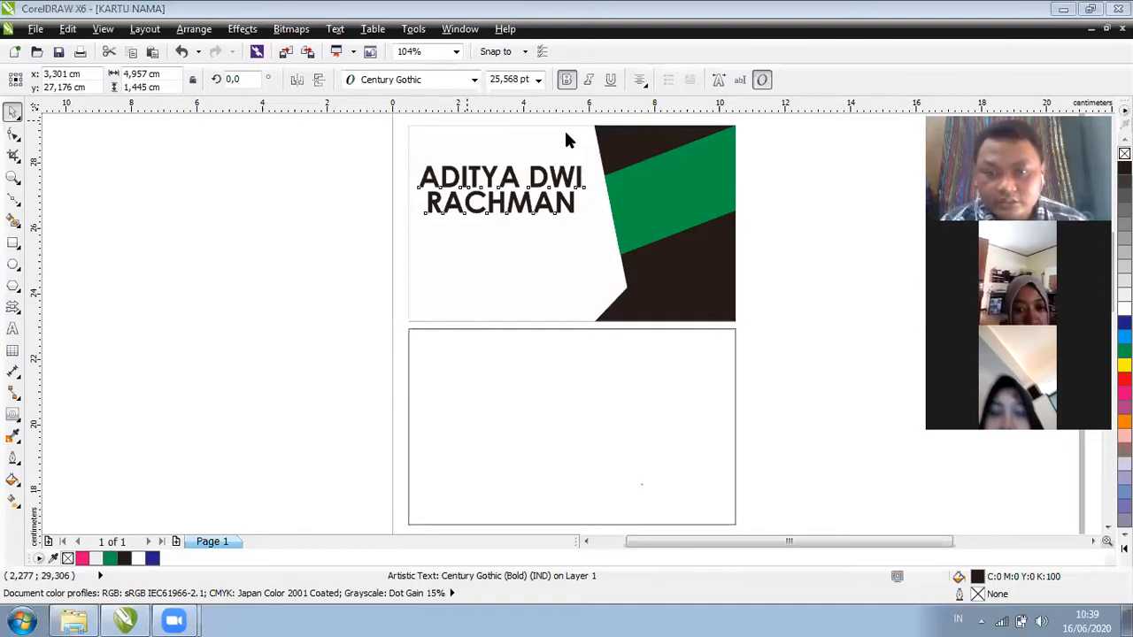
{"action": "left_click", "coordinate": [520, 205]}
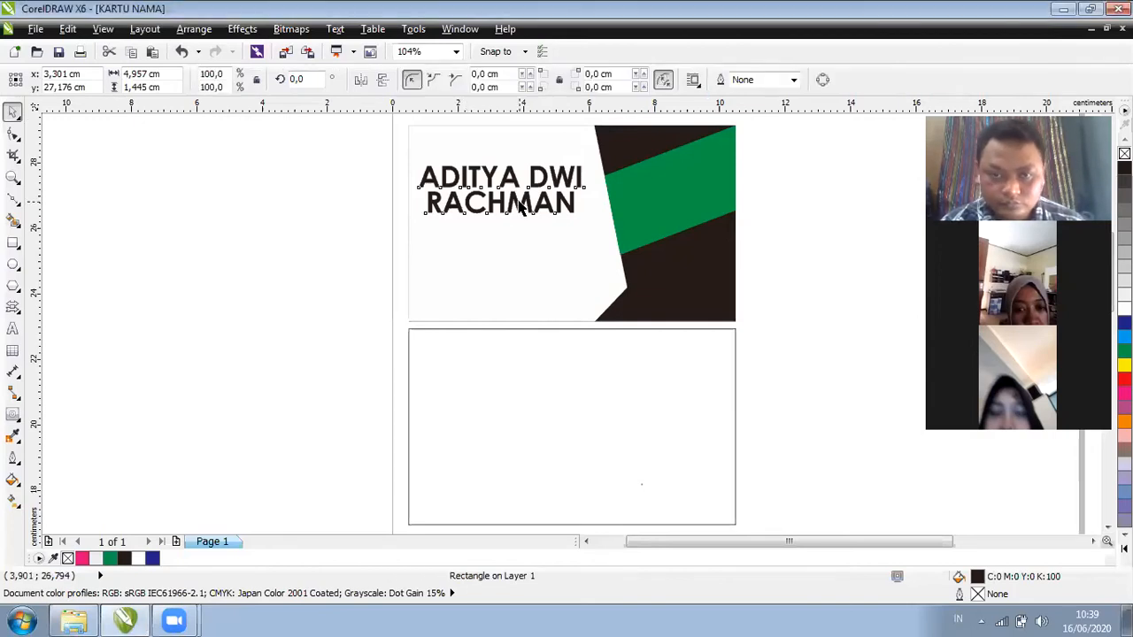
{"action": "left_click", "coordinate": [501, 205]}
{"action": "left_click", "coordinate": [451, 223]}
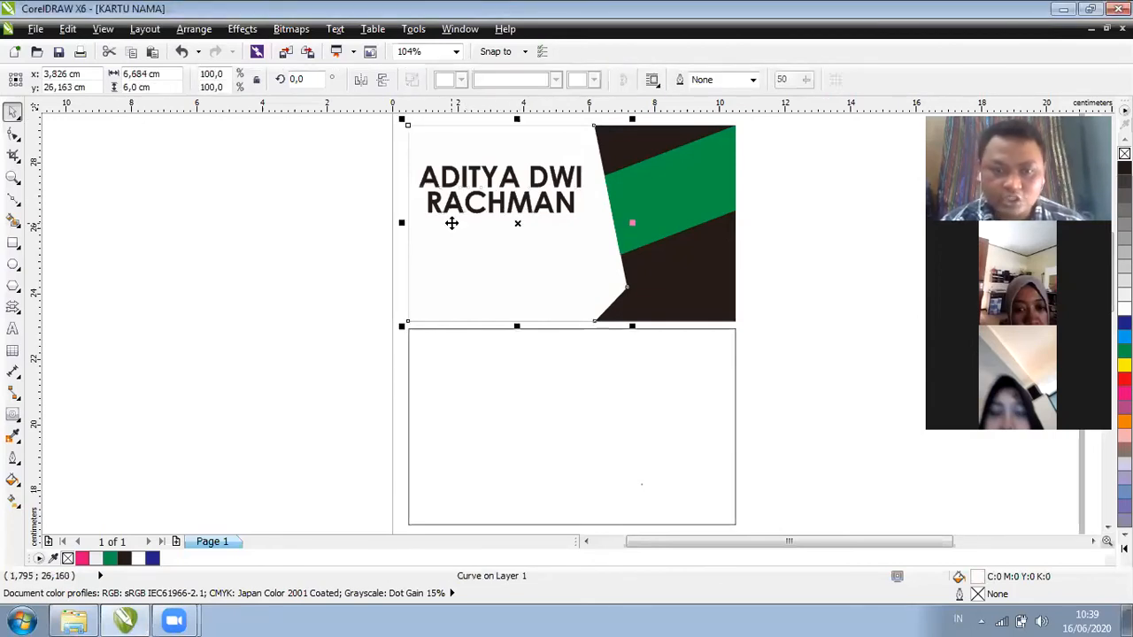
{"action": "key", "text": "Tab"}
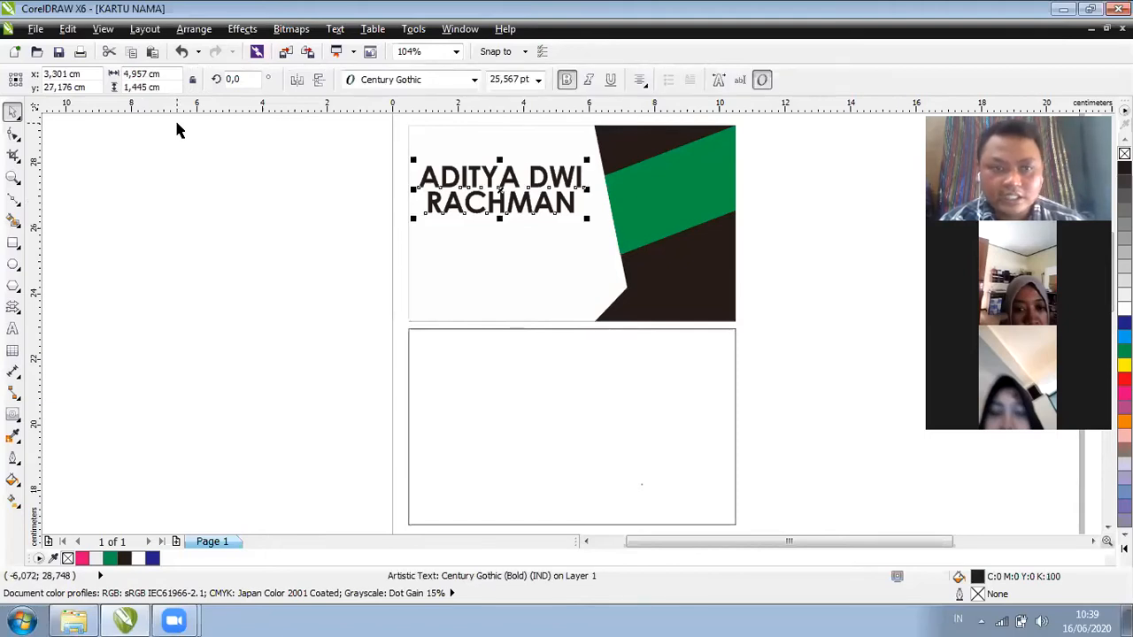
Open the recent Logo A file, go to Page 2 and select the yellow triangle logo
{"action": "key", "text": "alt+f"}
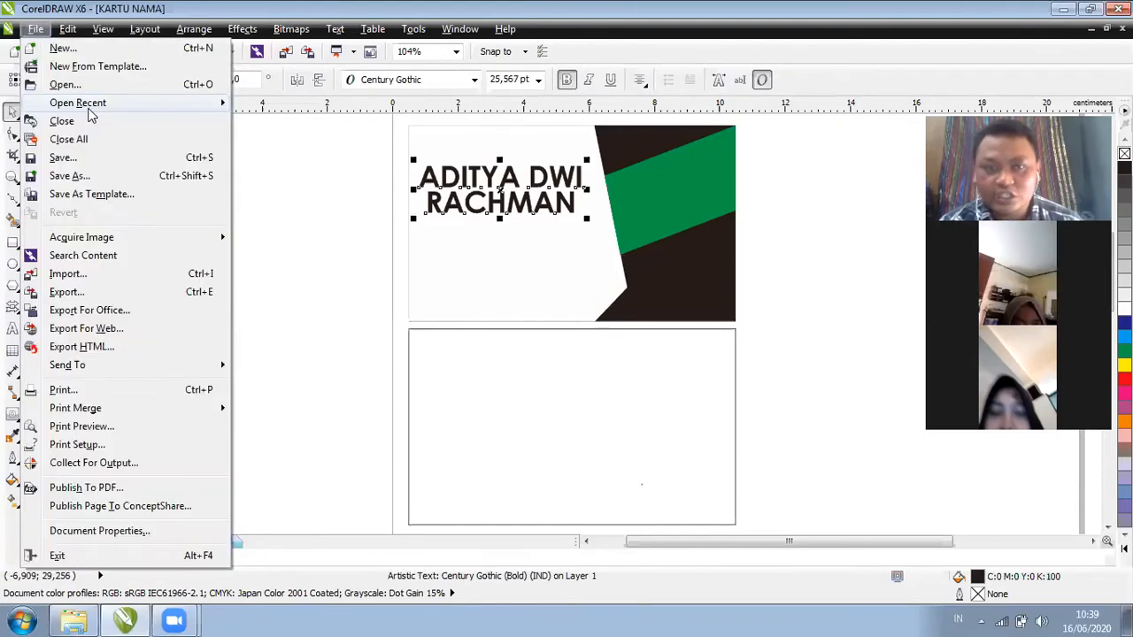
{"action": "mouse_move", "coordinate": [133, 103]}
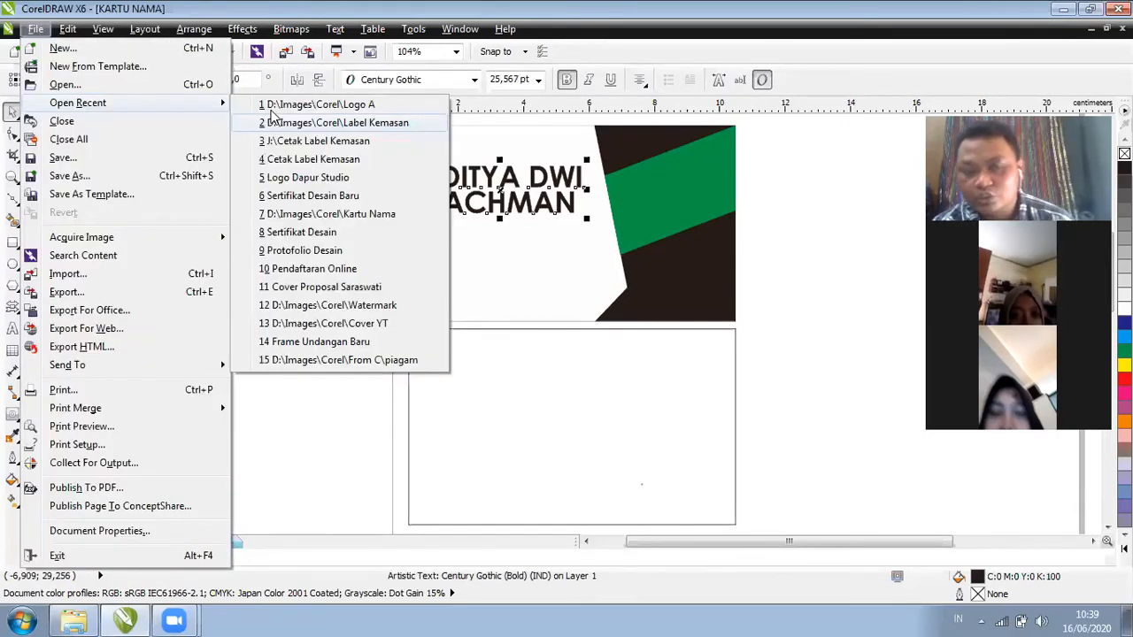
{"action": "left_click", "coordinate": [265, 104]}
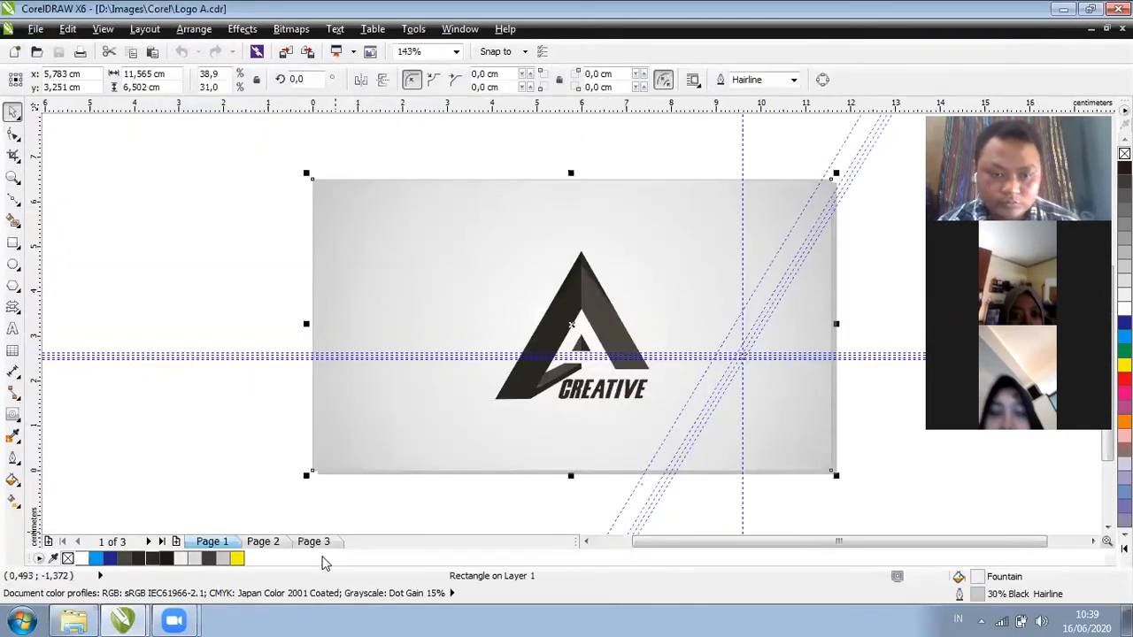
{"action": "left_click", "coordinate": [315, 540]}
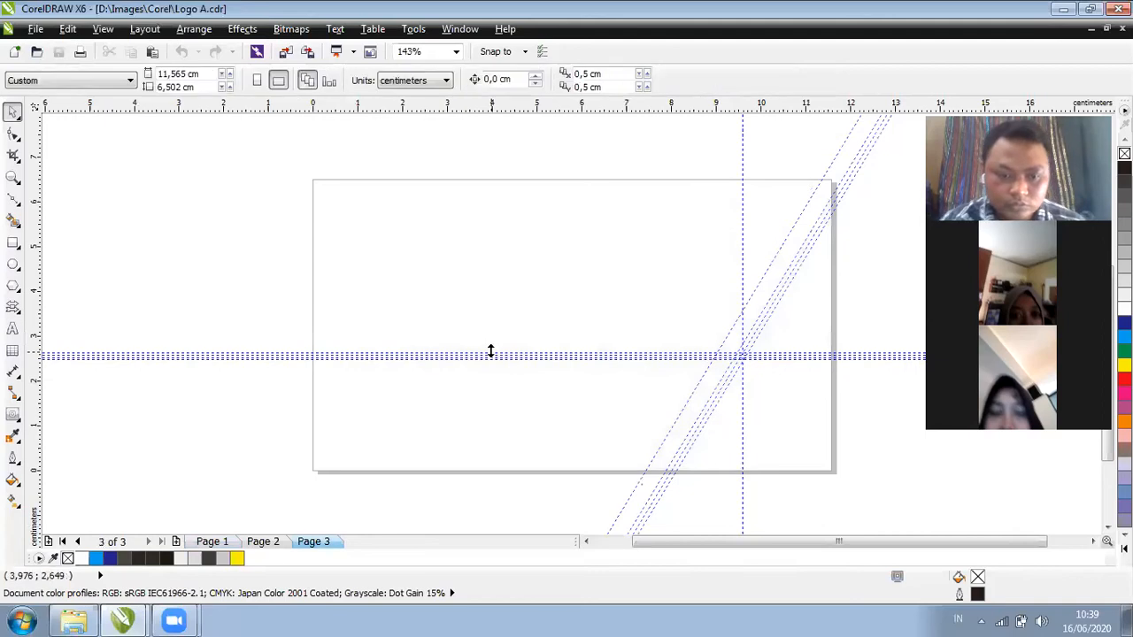
{"action": "key", "text": "Page_Up"}
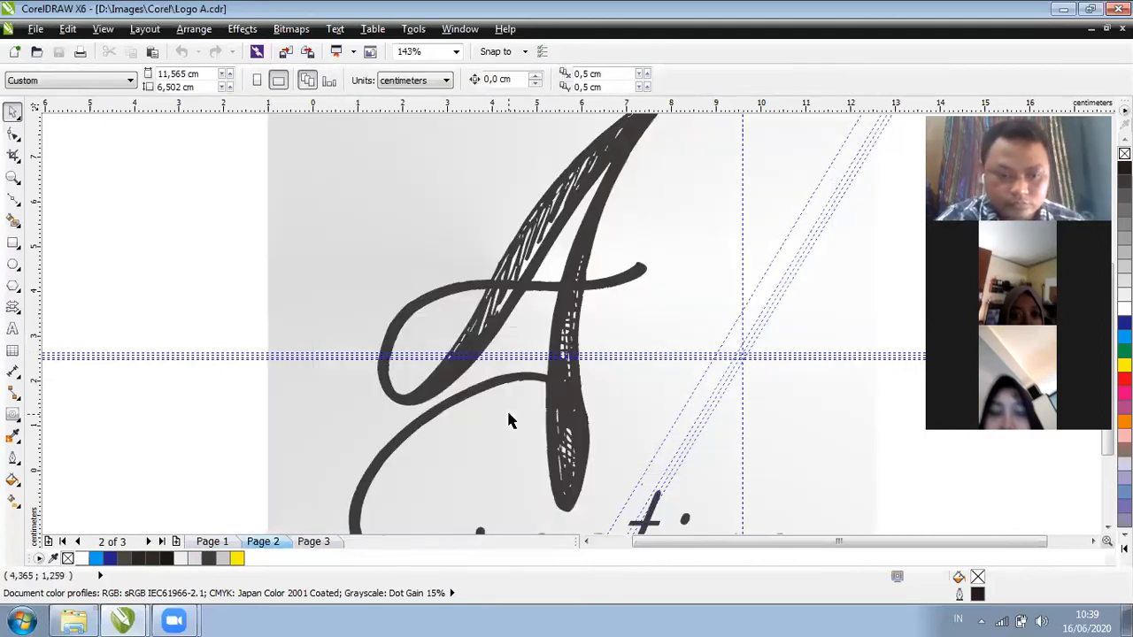
{"action": "key", "text": "F4"}
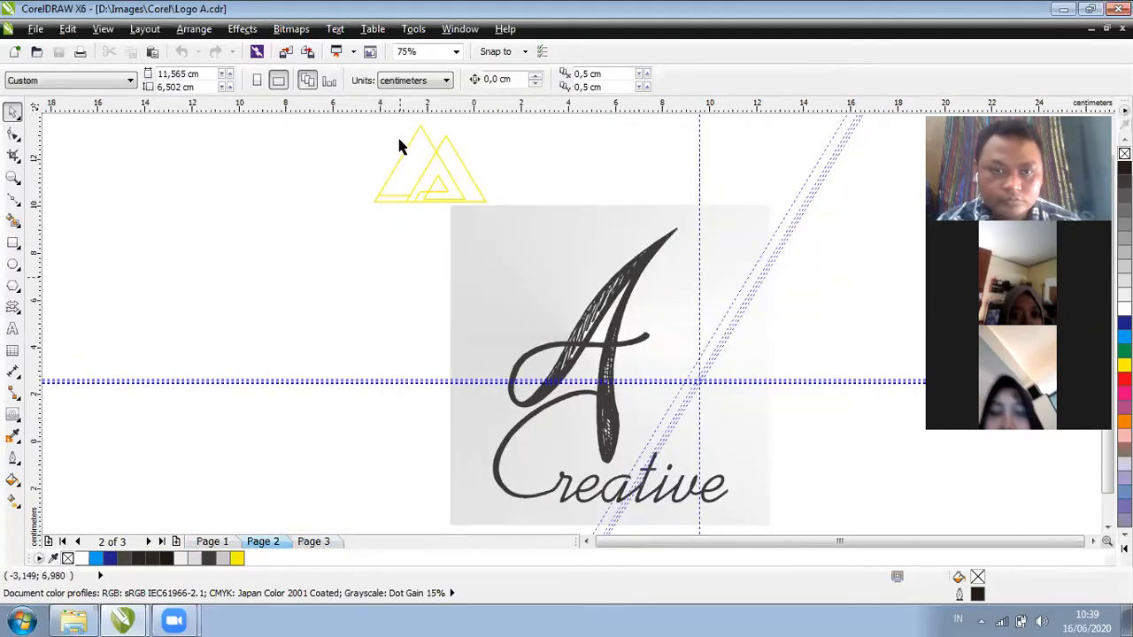
{"action": "key", "text": "Tab"}
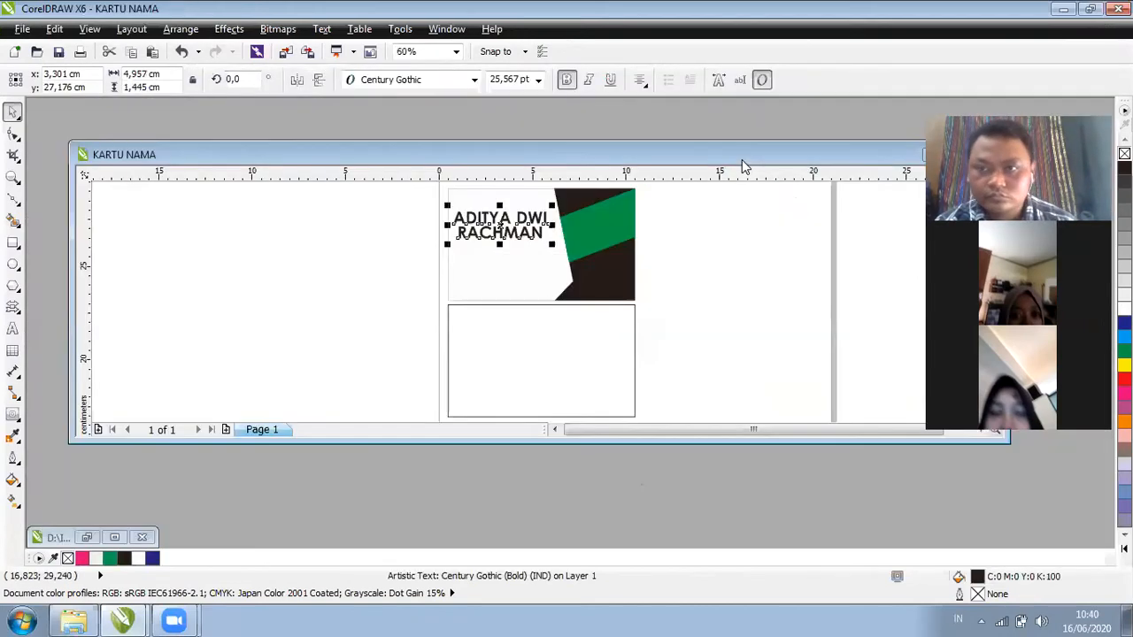
Paste the triangle logo into the KARTU NAMA document and make its fill and outline white
{"action": "double_click", "coordinate": [803, 159]}
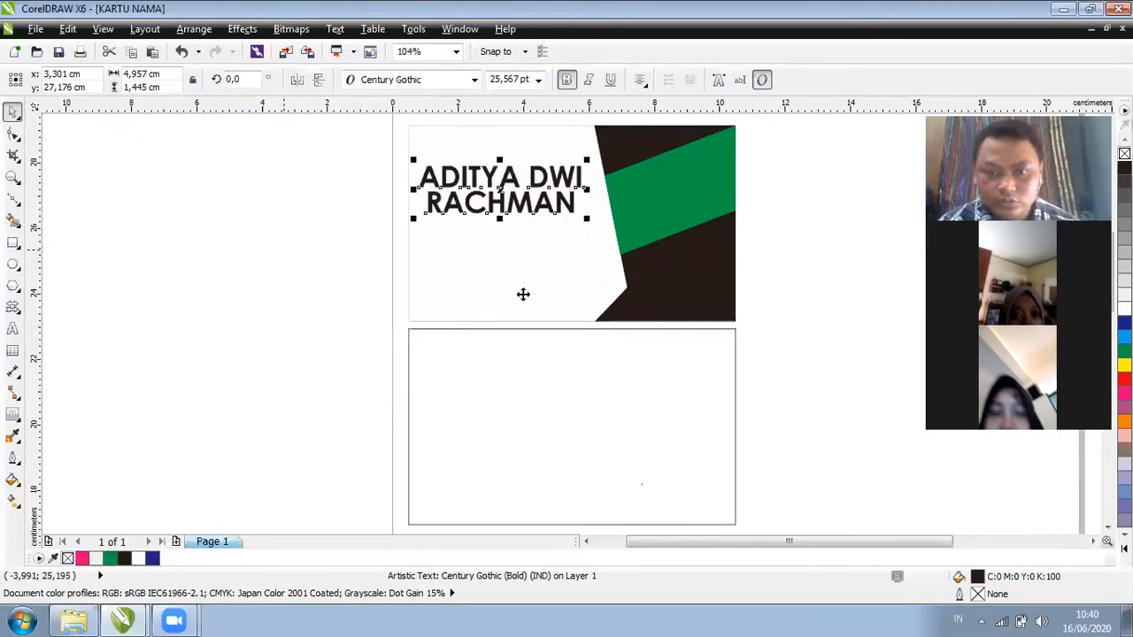
{"action": "key", "text": "ctrl+v"}
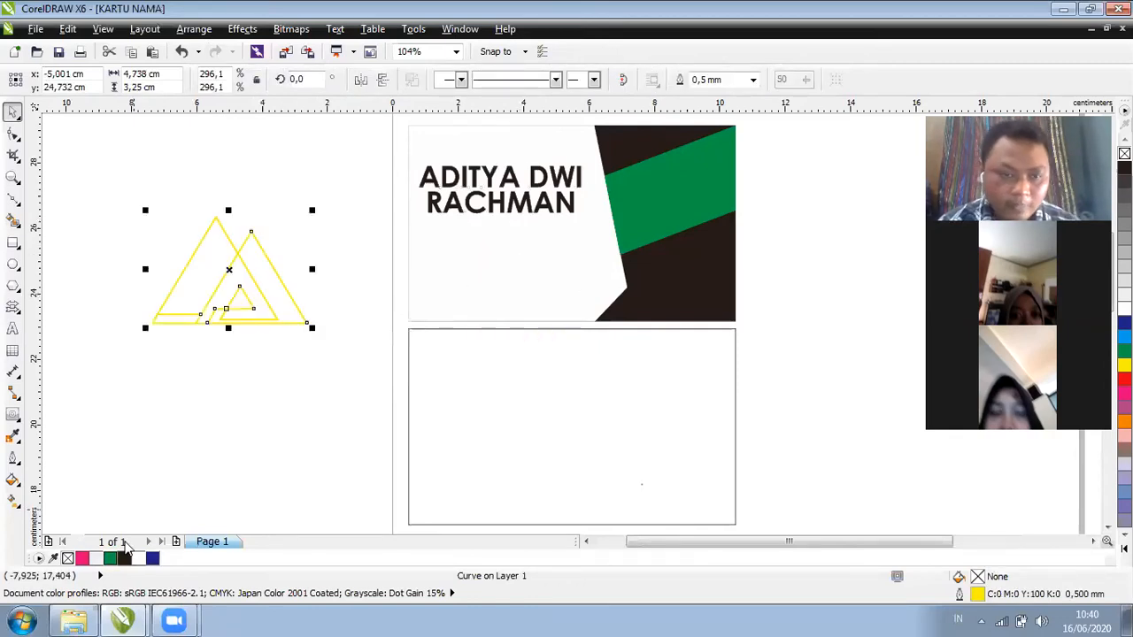
{"action": "left_click", "coordinate": [138, 558]}
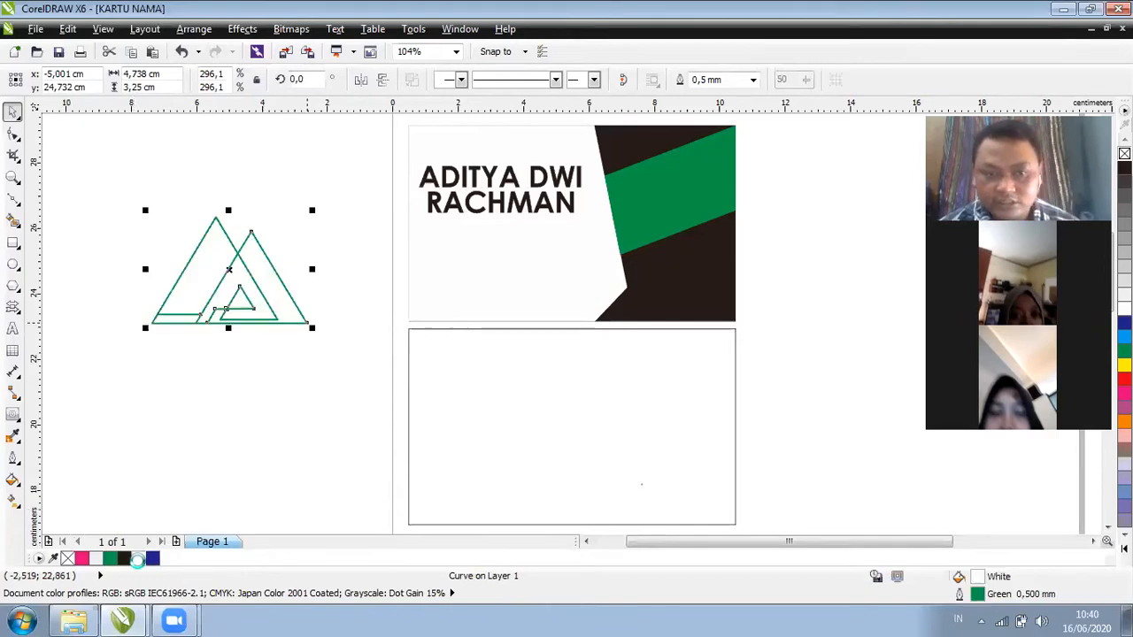
{"action": "right_click", "coordinate": [138, 558]}
{"action": "left_click", "coordinate": [314, 329]}
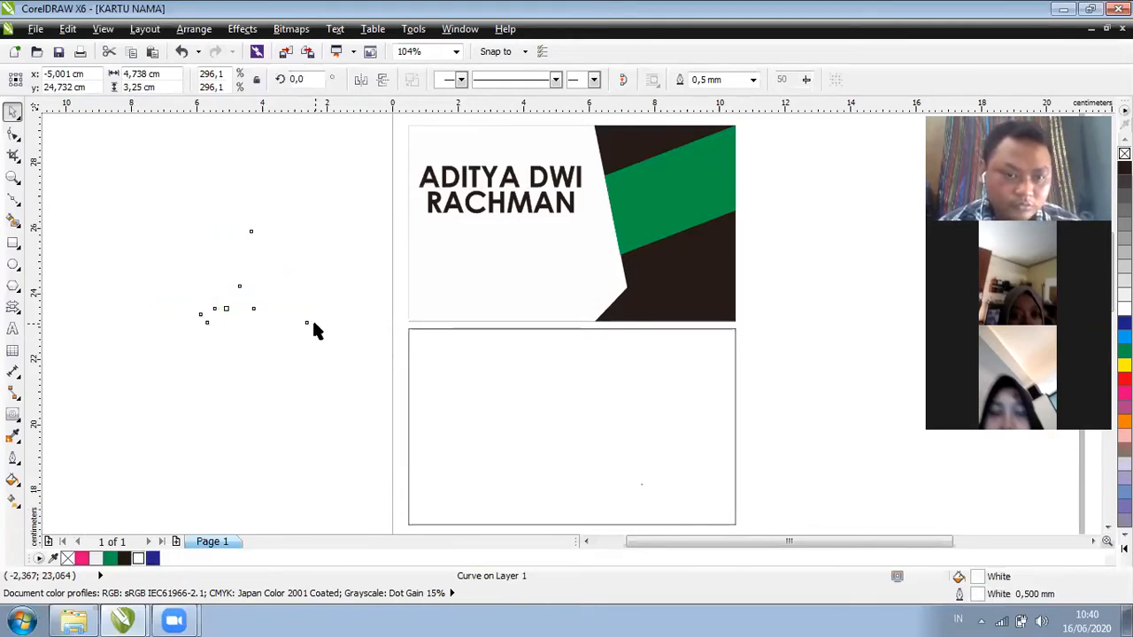
{"action": "left_click", "coordinate": [269, 298]}
{"action": "key", "text": "ctrl+z"}
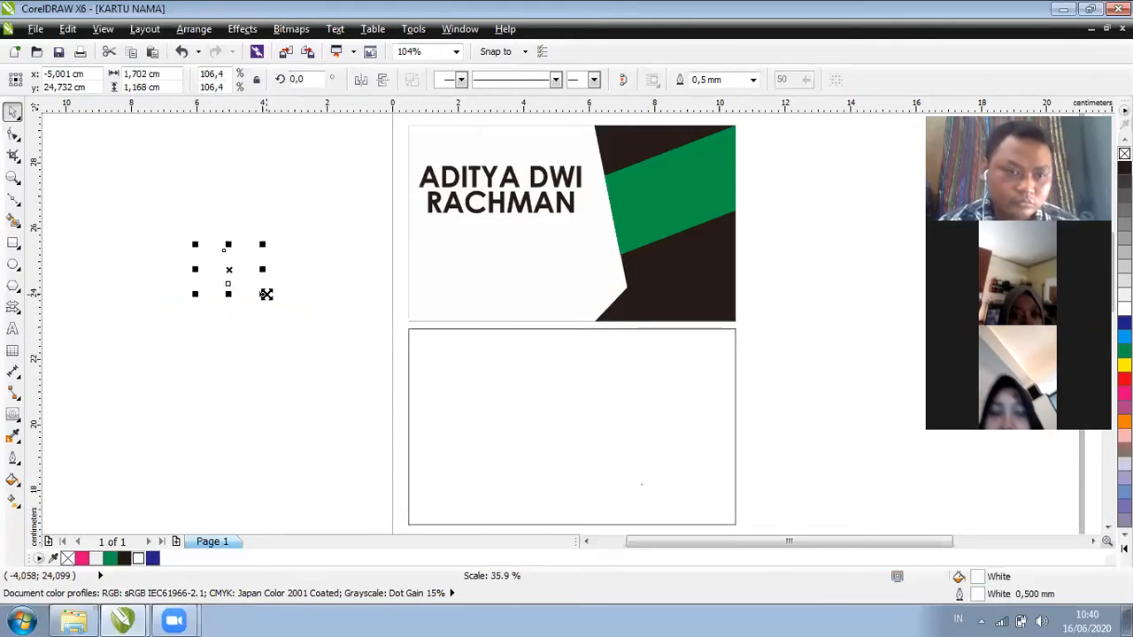
Place the white logo on the green band and enlarge it slightly
{"action": "left_click_drag", "start_coordinate": [675, 190], "coordinate": [673, 189]}
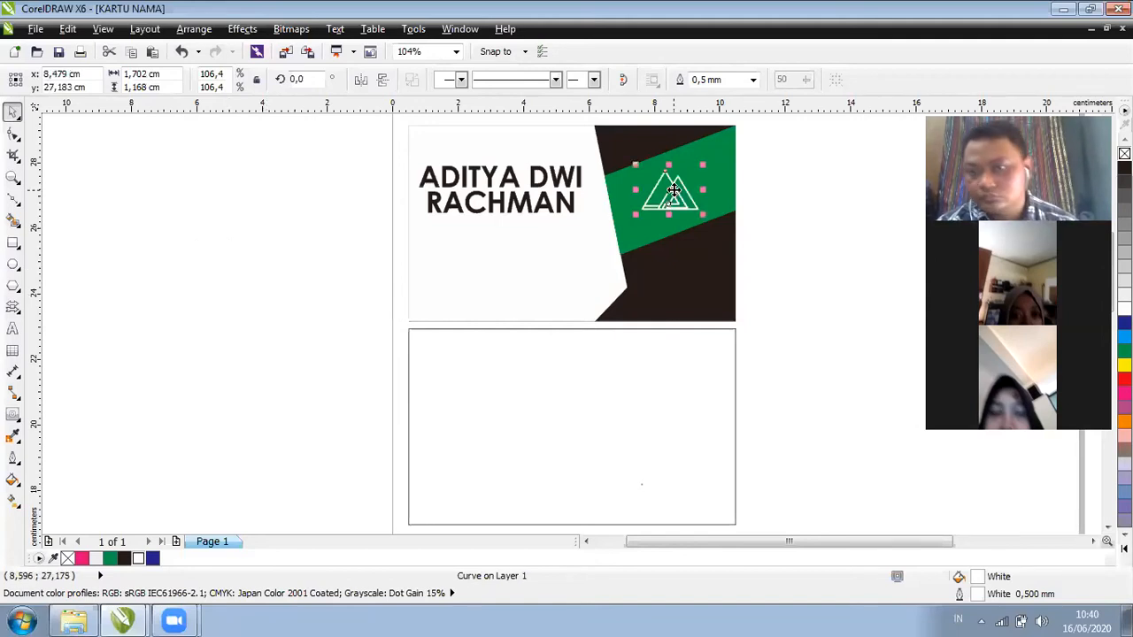
{"action": "left_click", "coordinate": [670, 215]}
{"action": "left_click", "coordinate": [700, 220]}
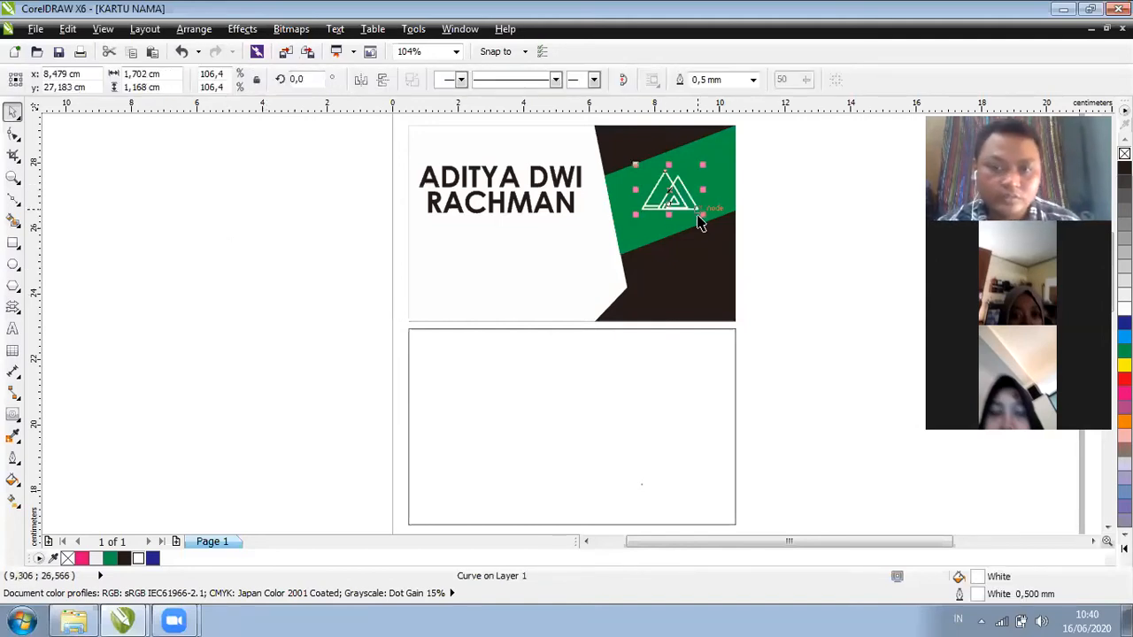
{"action": "left_click_drag", "start_coordinate": [699, 215], "coordinate": [711, 221]}
{"action": "left_click", "coordinate": [775, 203]}
{"action": "left_click", "coordinate": [683, 187]}
{"action": "left_click", "coordinate": [767, 210]}
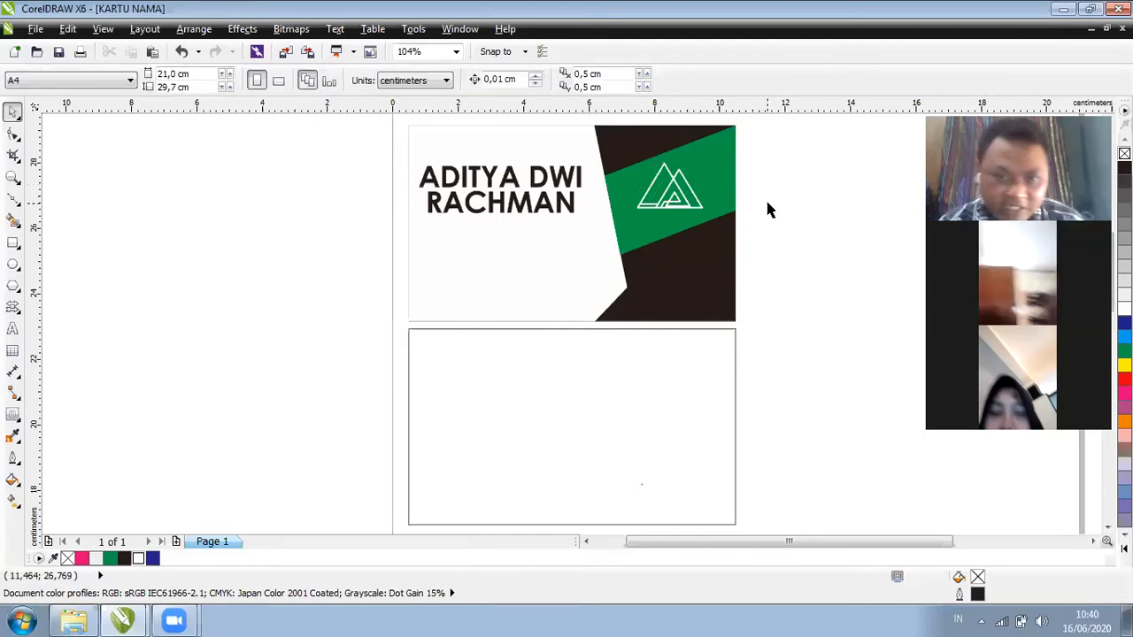
{"action": "left_click", "coordinate": [551, 263]}
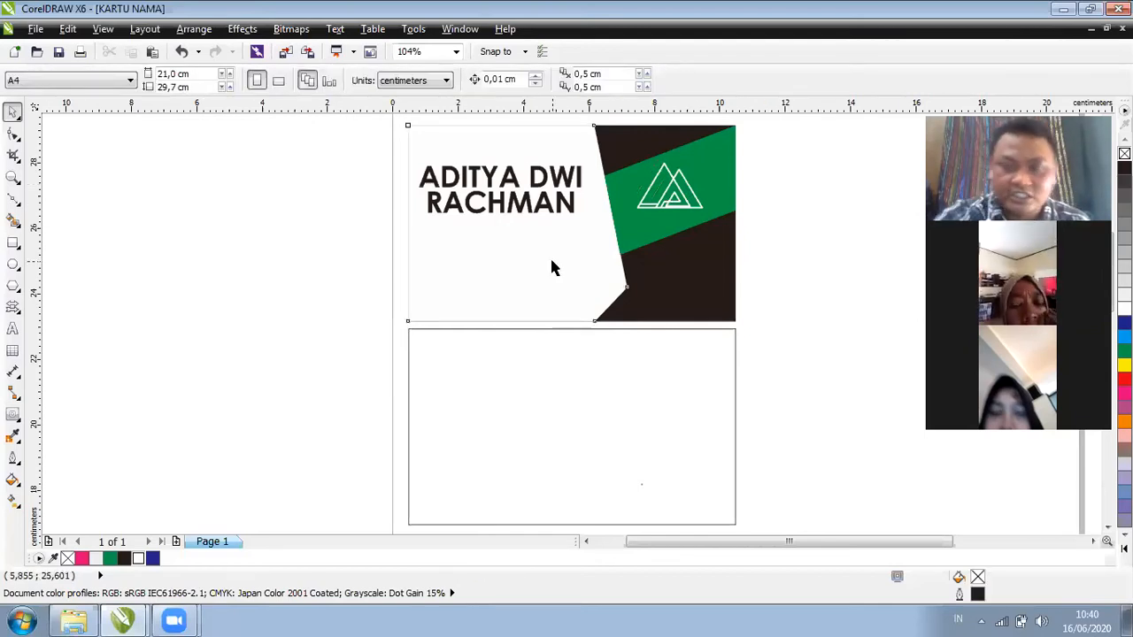
{"action": "left_click", "coordinate": [98, 258]}
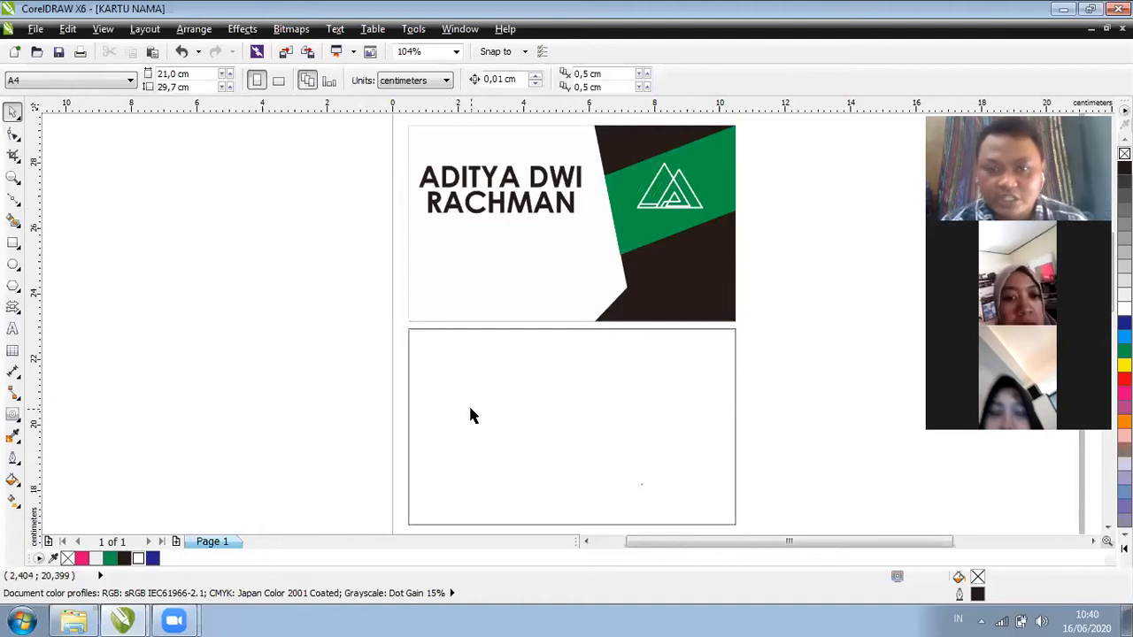
{"action": "left_click", "coordinate": [462, 319]}
{"action": "left_click", "coordinate": [516, 396]}
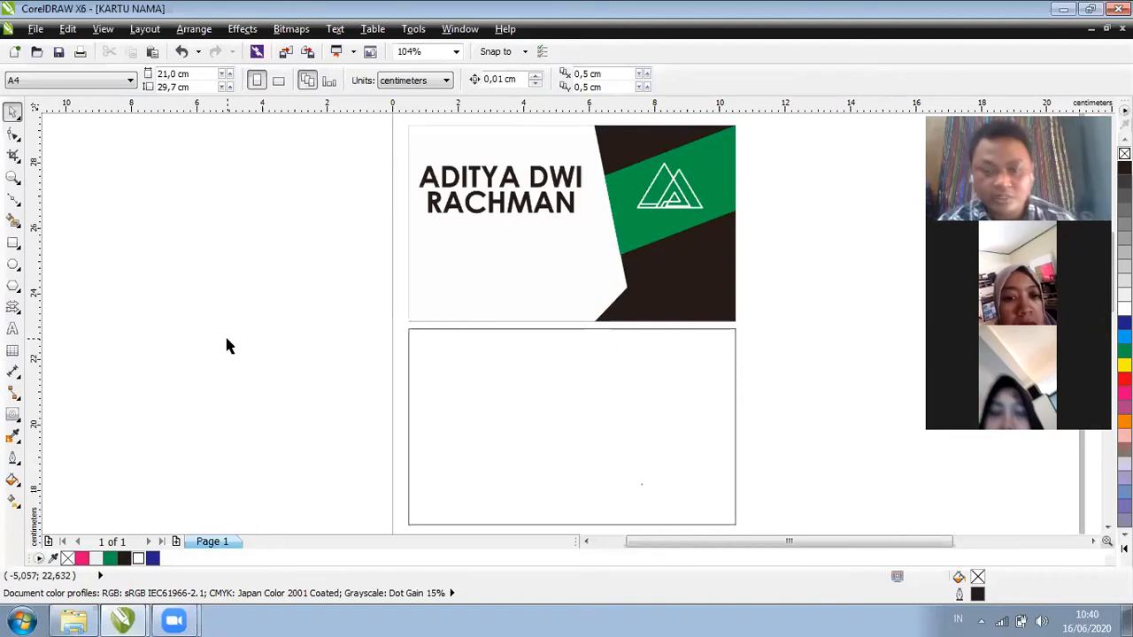
{"action": "left_click", "coordinate": [12, 243]}
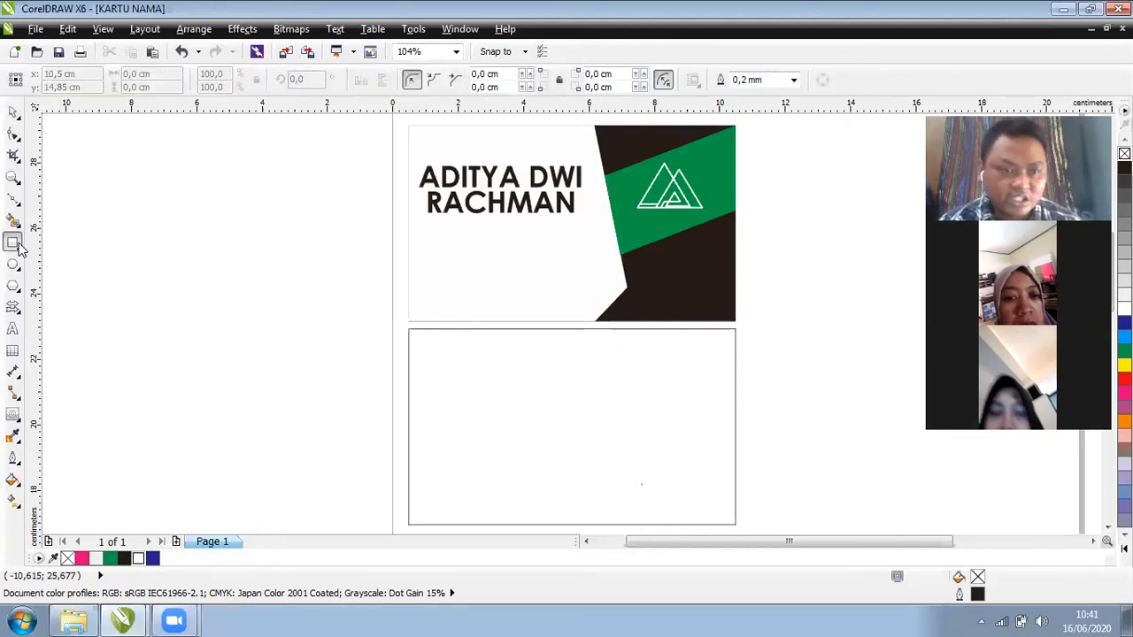
{"action": "key", "text": "space"}
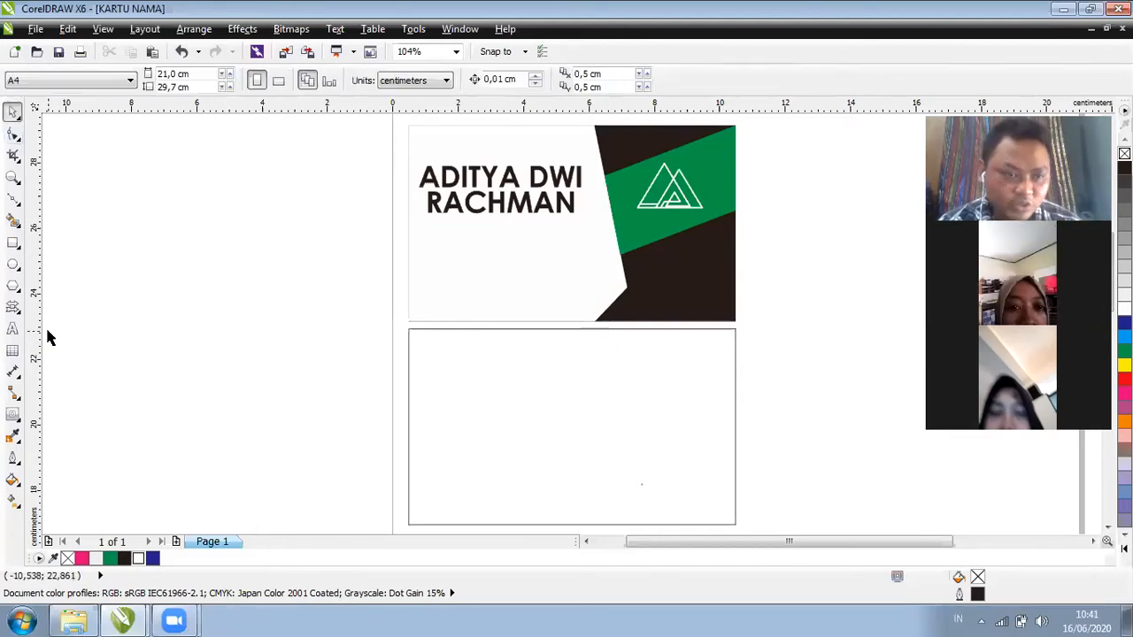
Add vertical and horizontal guides crossing at the back card's middle
{"action": "left_click_drag", "start_coordinate": [508, 307], "coordinate": [572, 306]}
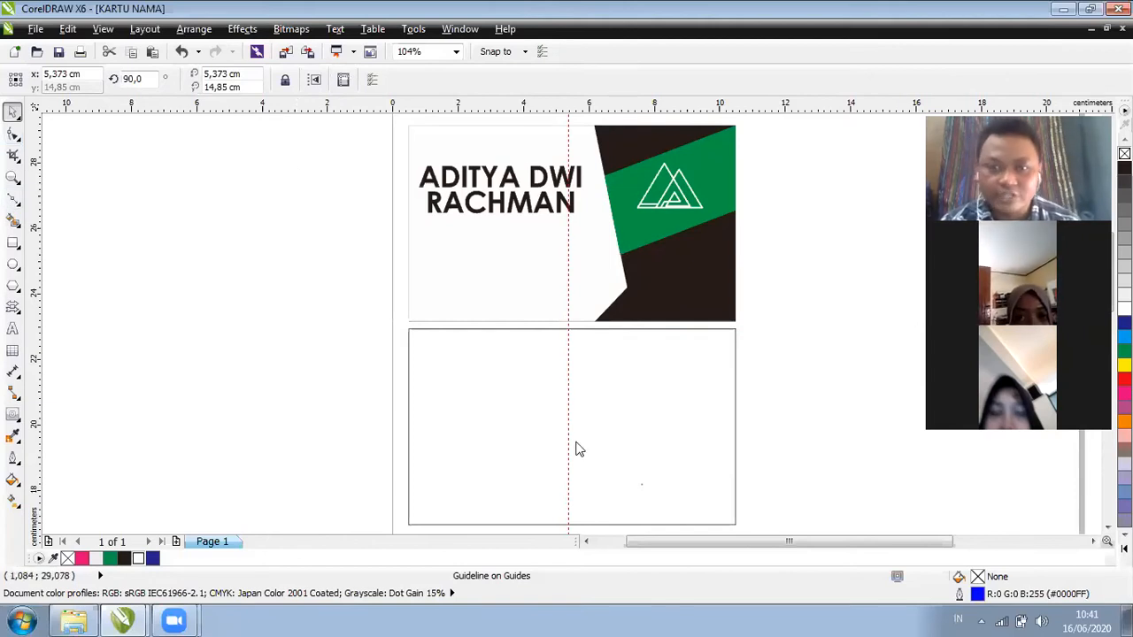
{"action": "left_click_drag", "start_coordinate": [575, 104], "coordinate": [572, 424]}
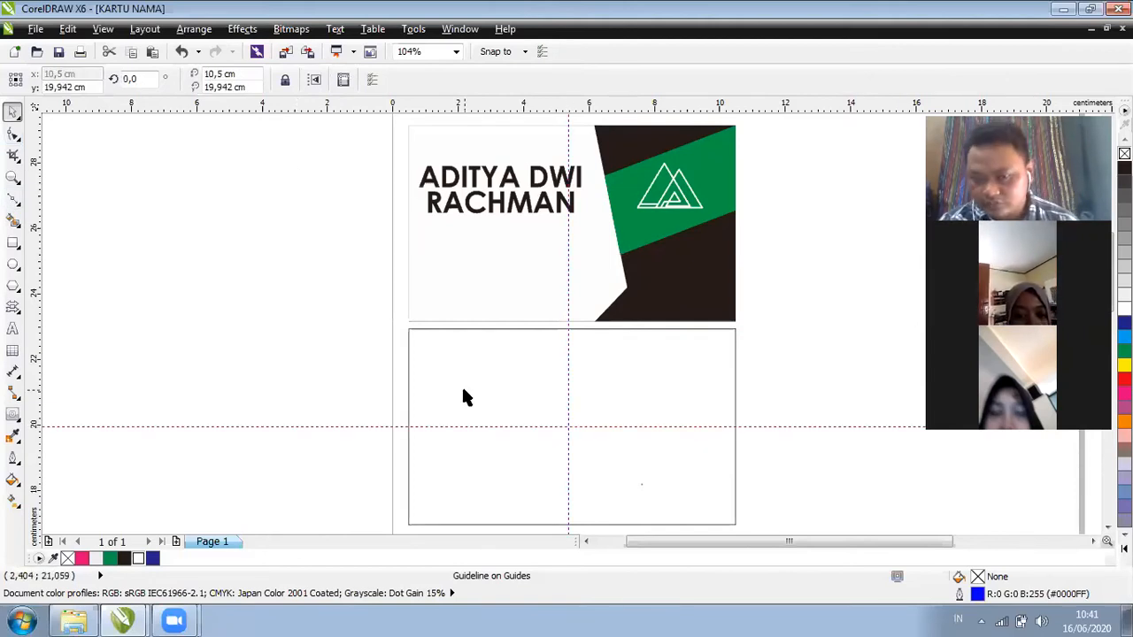
{"action": "left_click", "coordinate": [12, 202]}
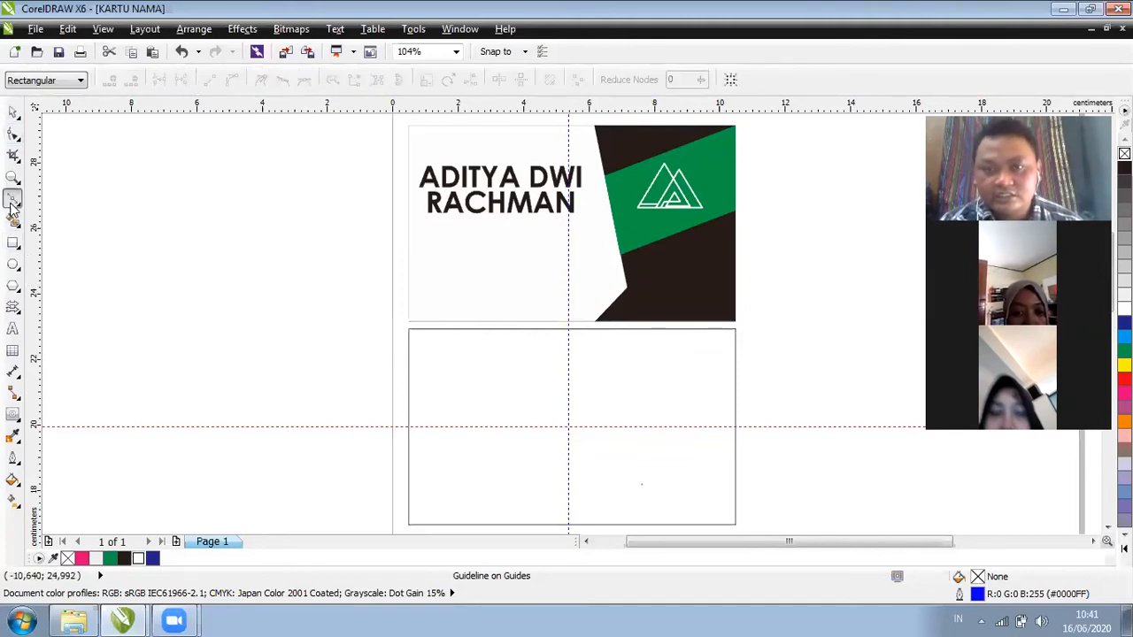
Draw a polyline covering the back card's right side with a pointed left edge at the guides
{"action": "left_click", "coordinate": [734, 328]}
{"action": "left_click", "coordinate": [569, 328]}
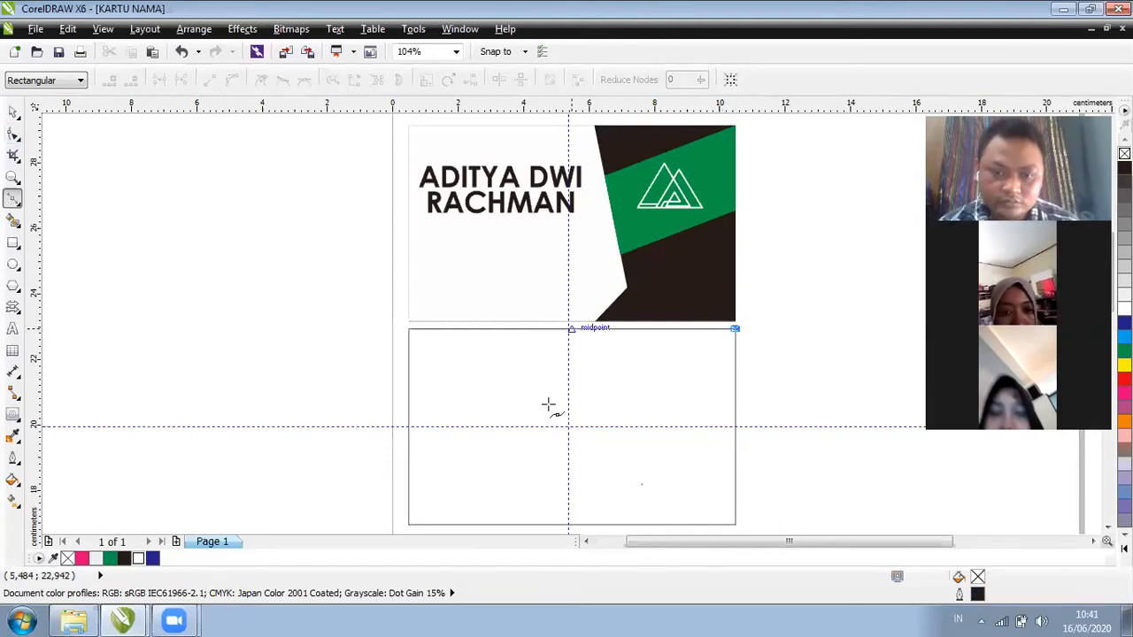
{"action": "left_click", "coordinate": [501, 427]}
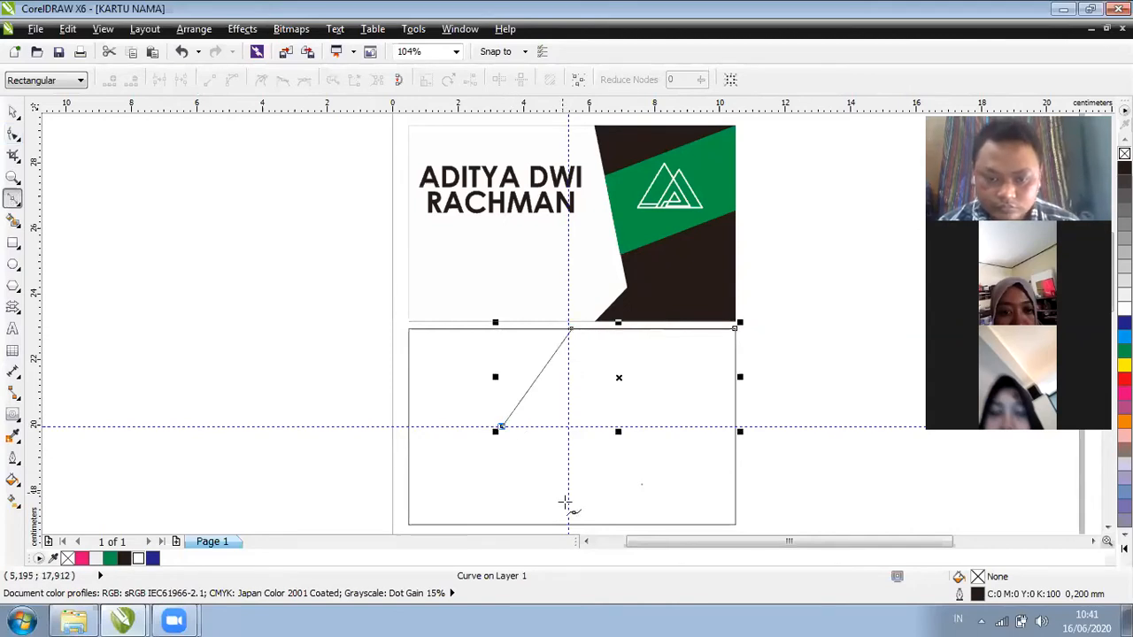
{"action": "left_click", "coordinate": [571, 524]}
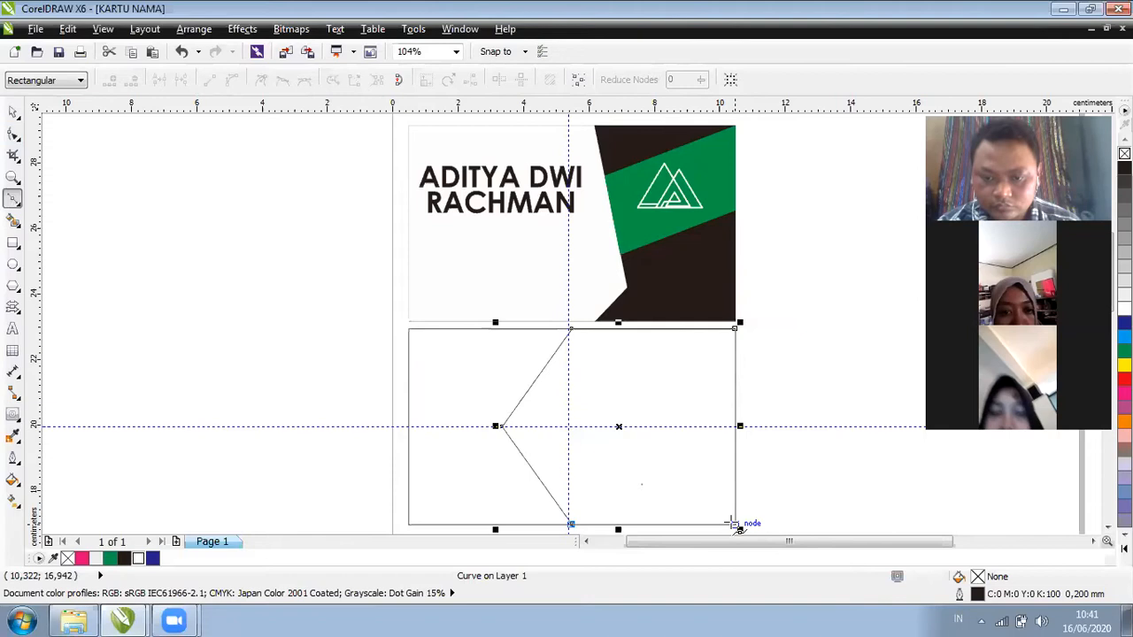
{"action": "left_click", "coordinate": [735, 524]}
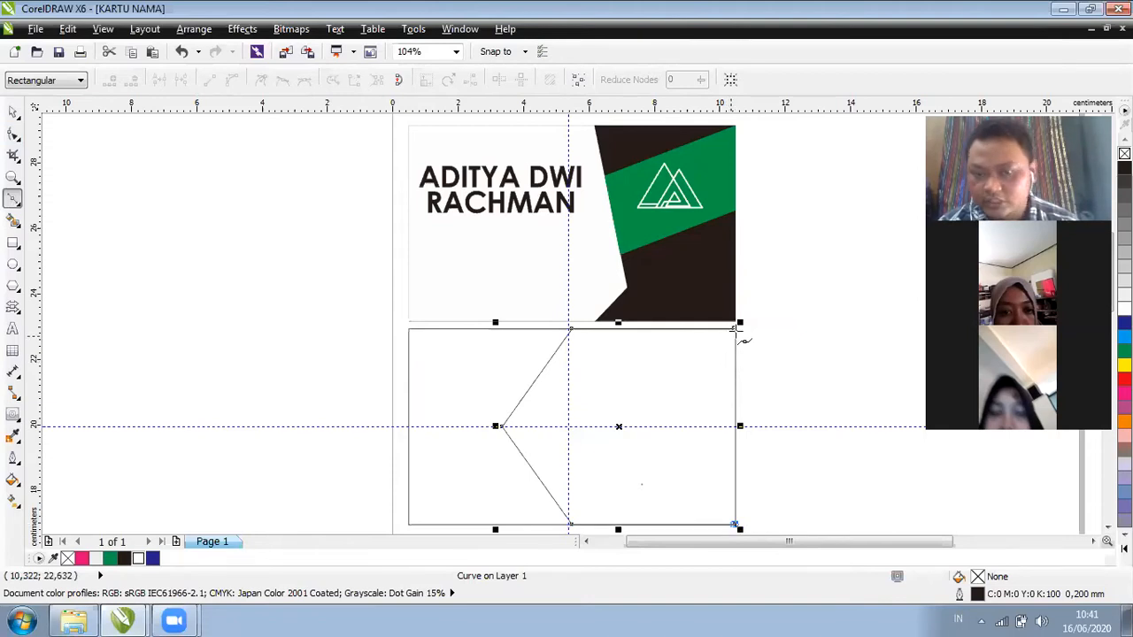
{"action": "left_click", "coordinate": [13, 134]}
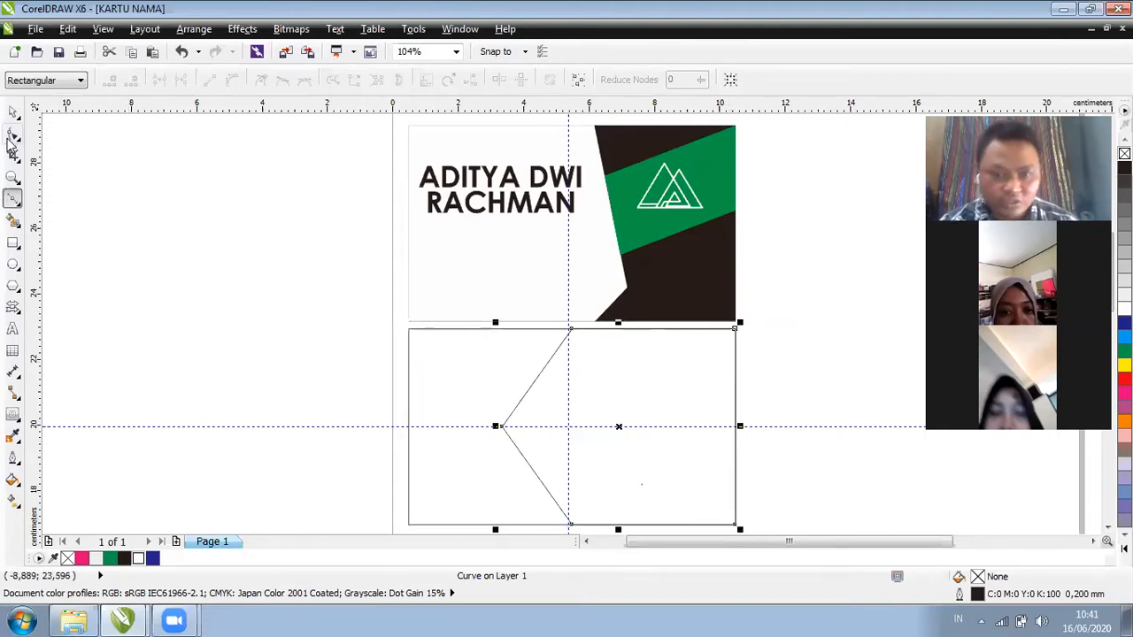
Drag the shape's point node right to the card's centre and delete the horizontal guide
{"action": "left_click_drag", "start_coordinate": [501, 428], "coordinate": [617, 428]}
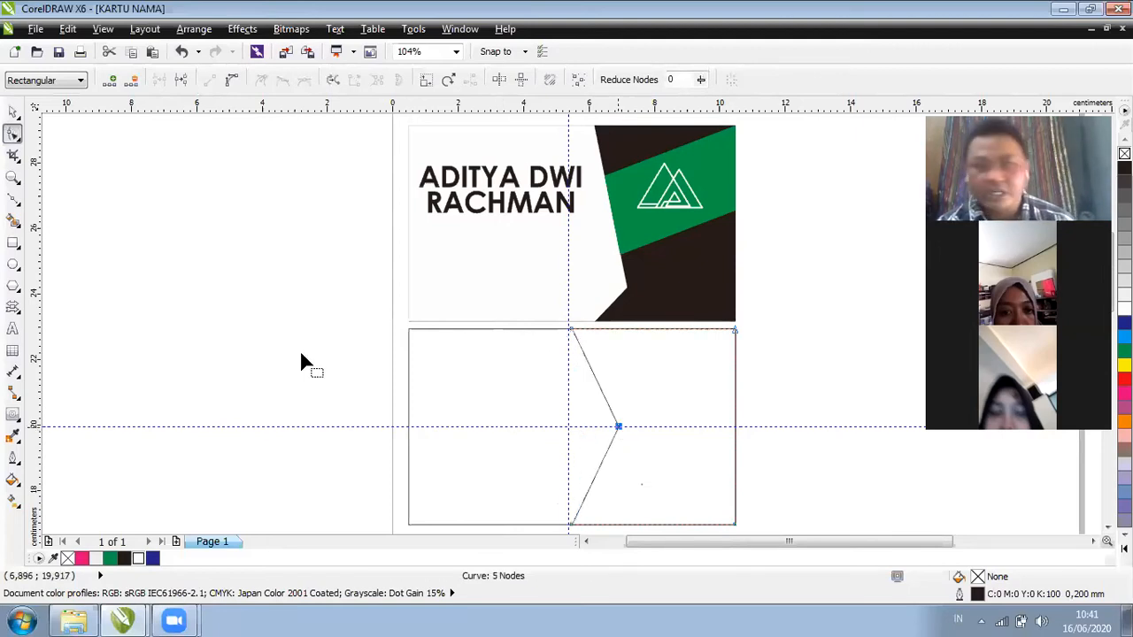
{"action": "key", "text": "space"}
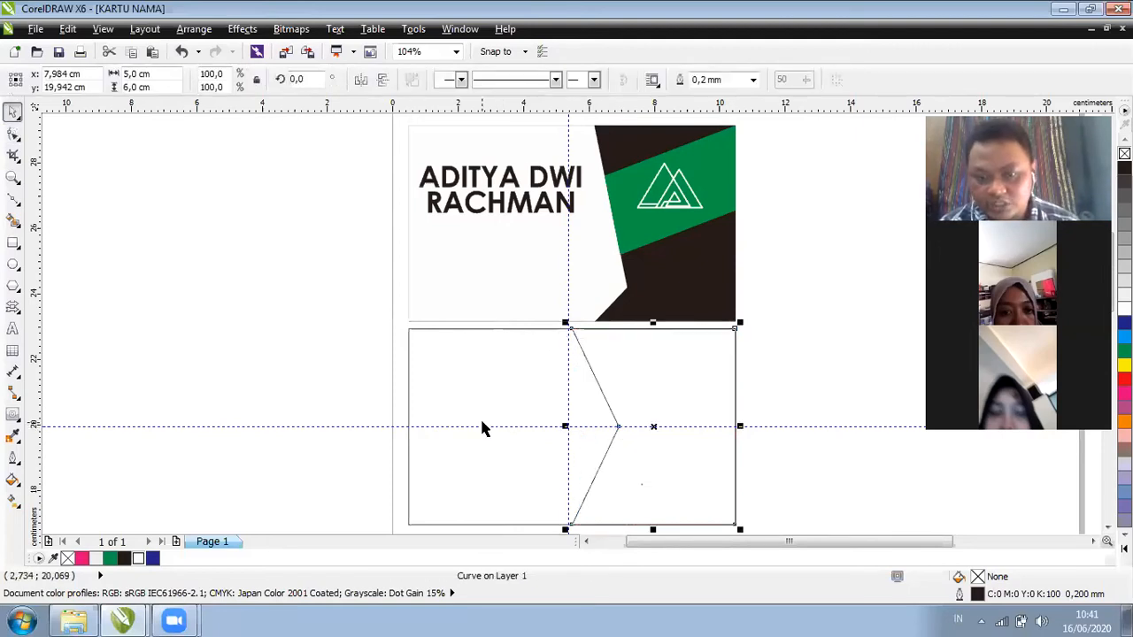
{"action": "left_click", "coordinate": [484, 426]}
{"action": "key", "text": "Delete"}
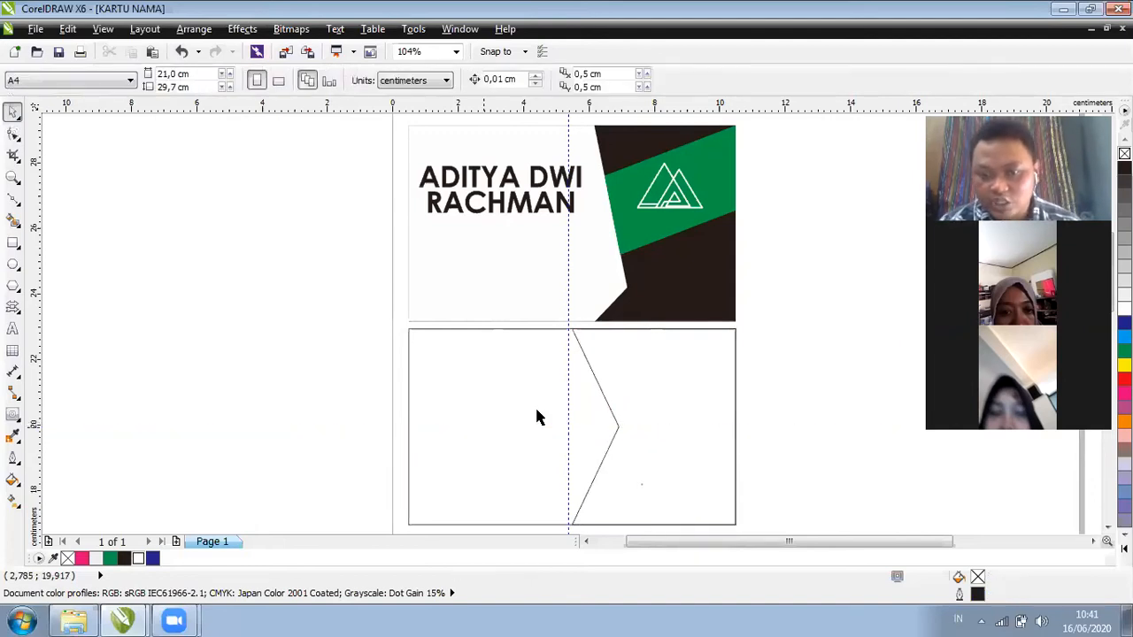
Fill the chevron-edged right section with black, then deselect
{"action": "left_click", "coordinate": [618, 426]}
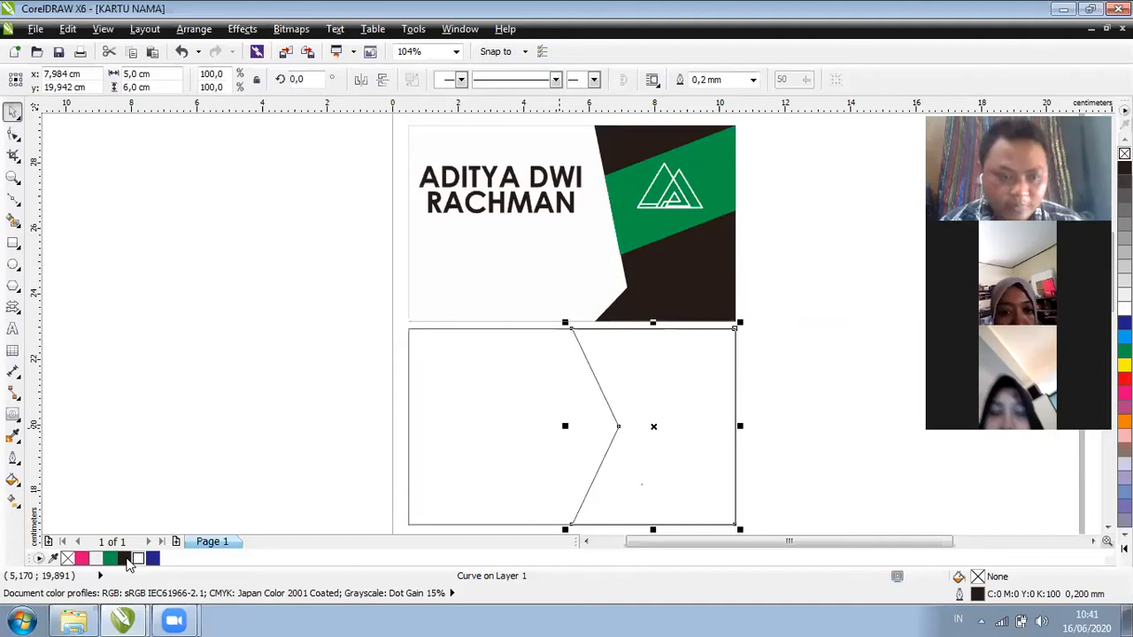
{"action": "left_click", "coordinate": [125, 559]}
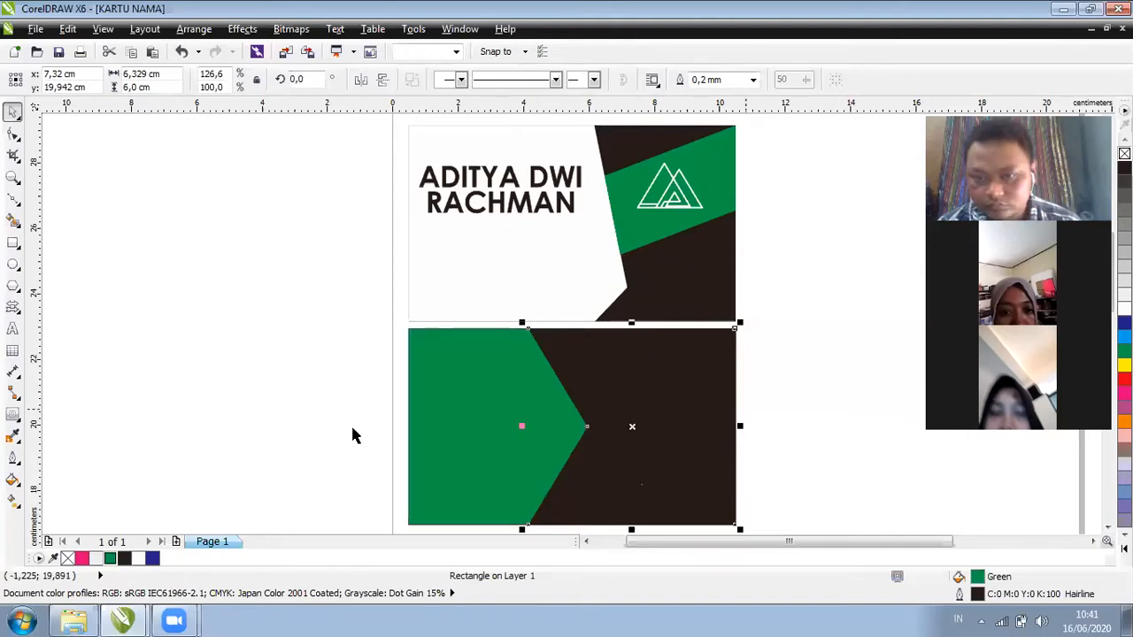
{"action": "key", "text": "Escape"}
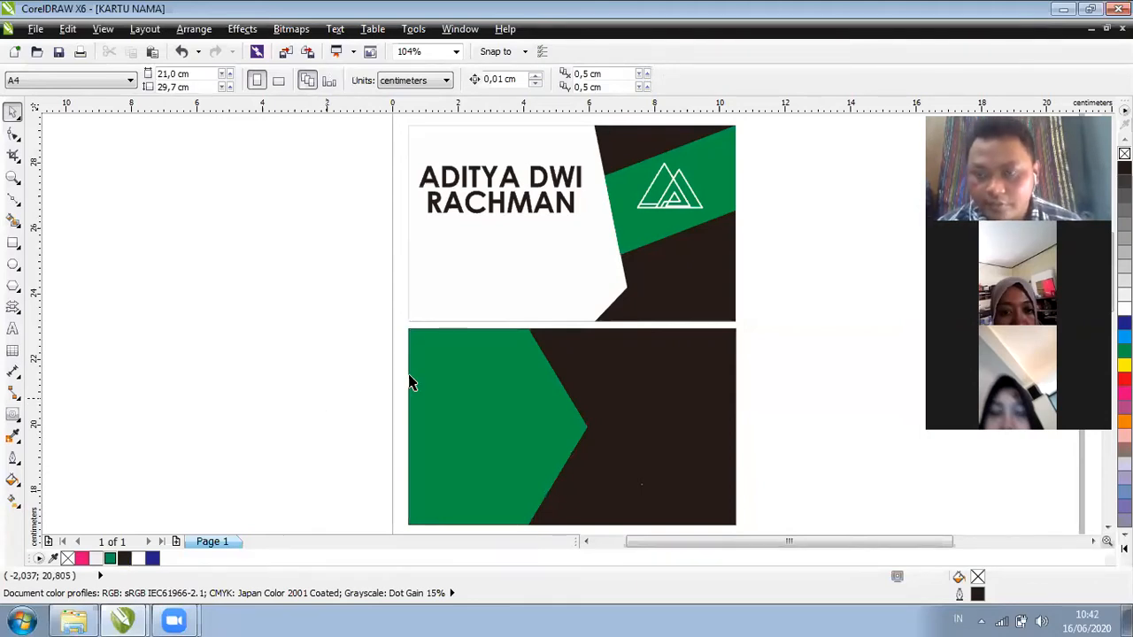
Draw a small rectangle at the back card's lower-right corner, then deselect it
{"action": "key", "text": "F6"}
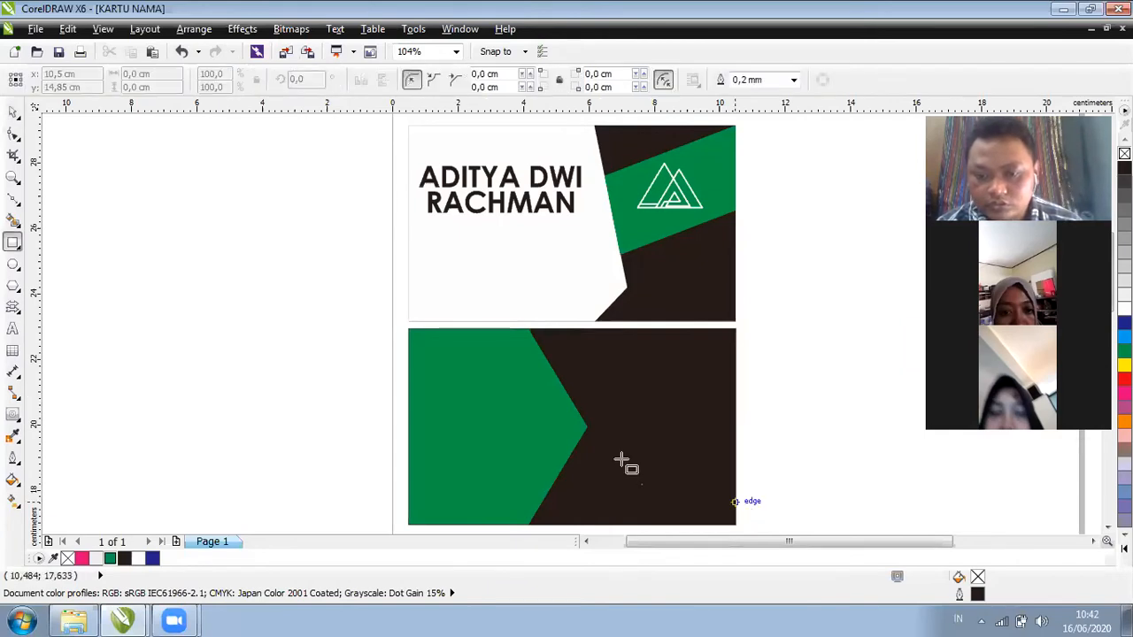
{"action": "left_click_drag", "start_coordinate": [621, 459], "coordinate": [735, 504]}
{"action": "left_click_drag", "start_coordinate": [621, 474], "coordinate": [622, 472]}
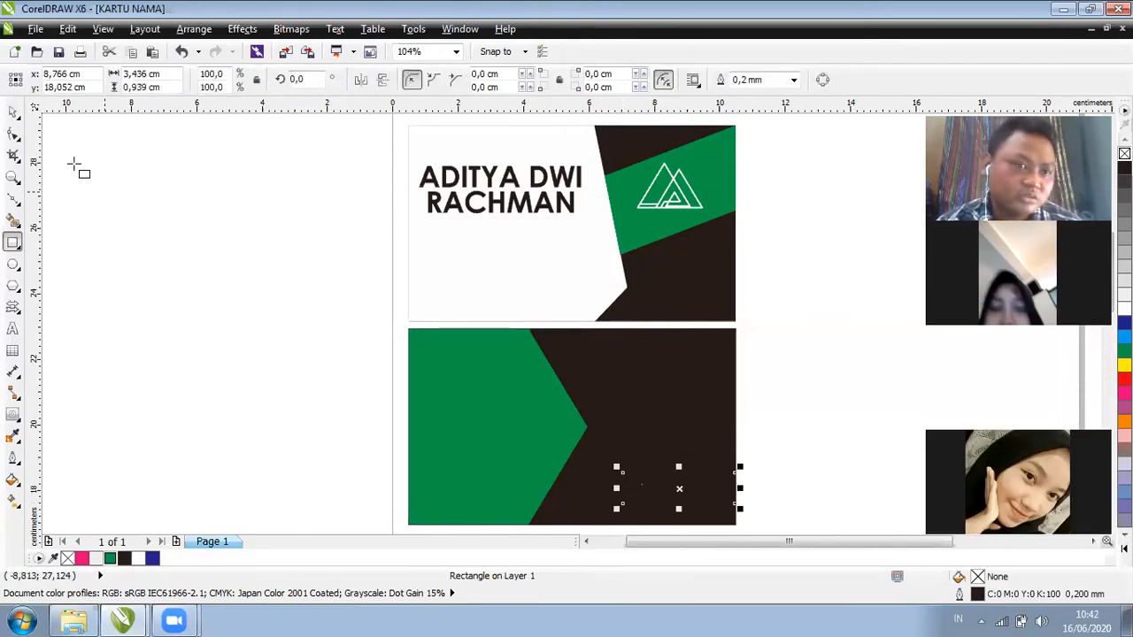
{"action": "left_click", "coordinate": [13, 111]}
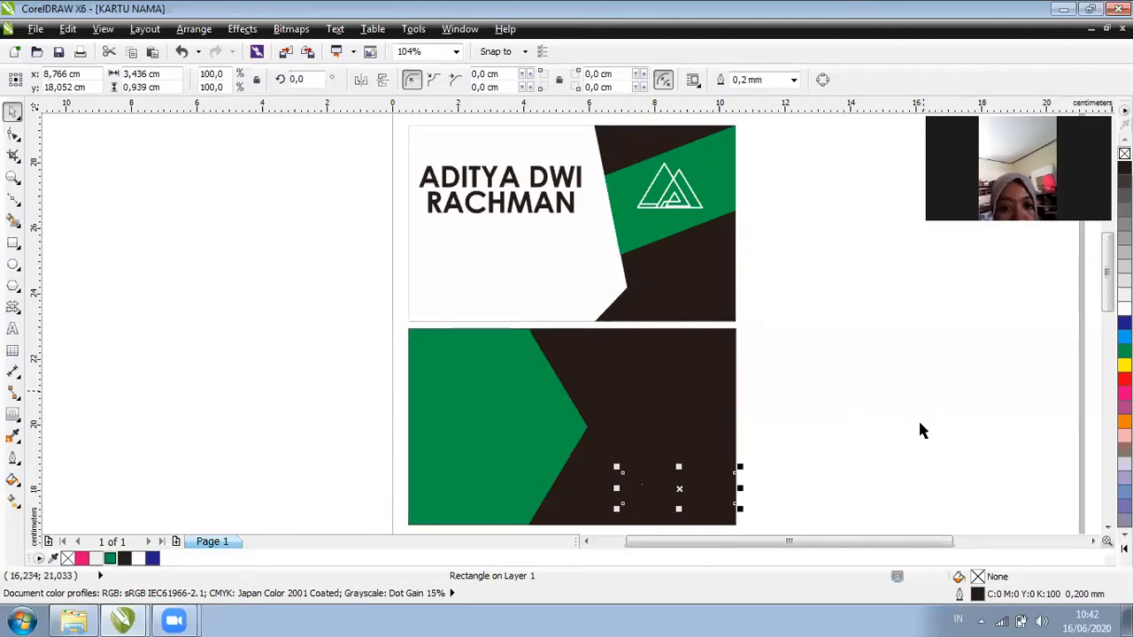
{"action": "left_click", "coordinate": [885, 295]}
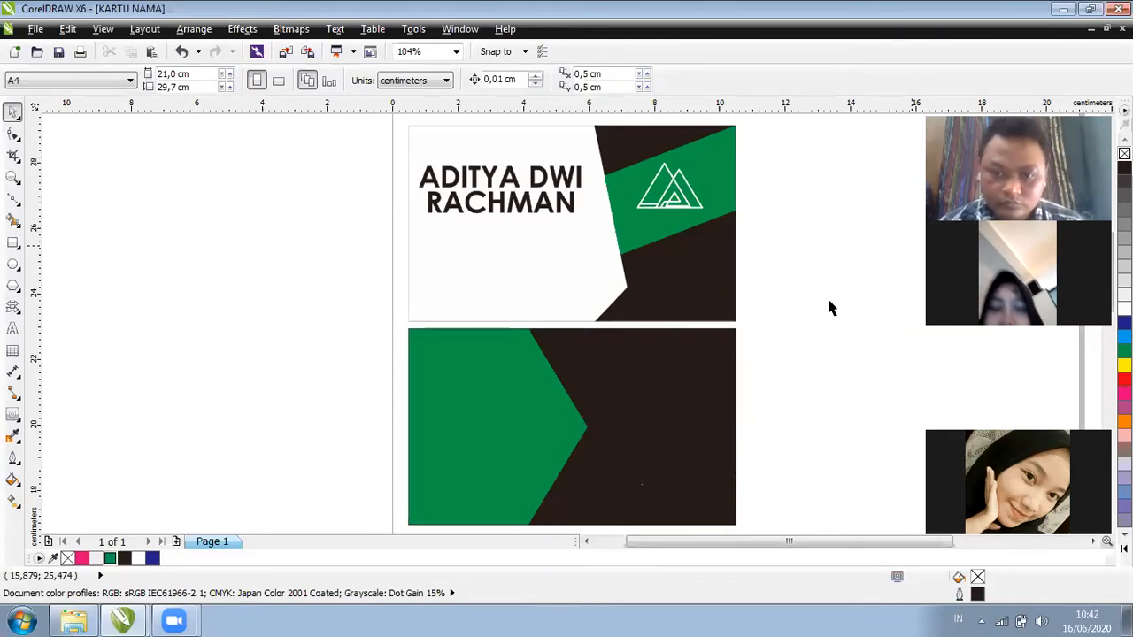
Remove the outline from the dark shape on the back card
{"action": "left_click", "coordinate": [490, 430]}
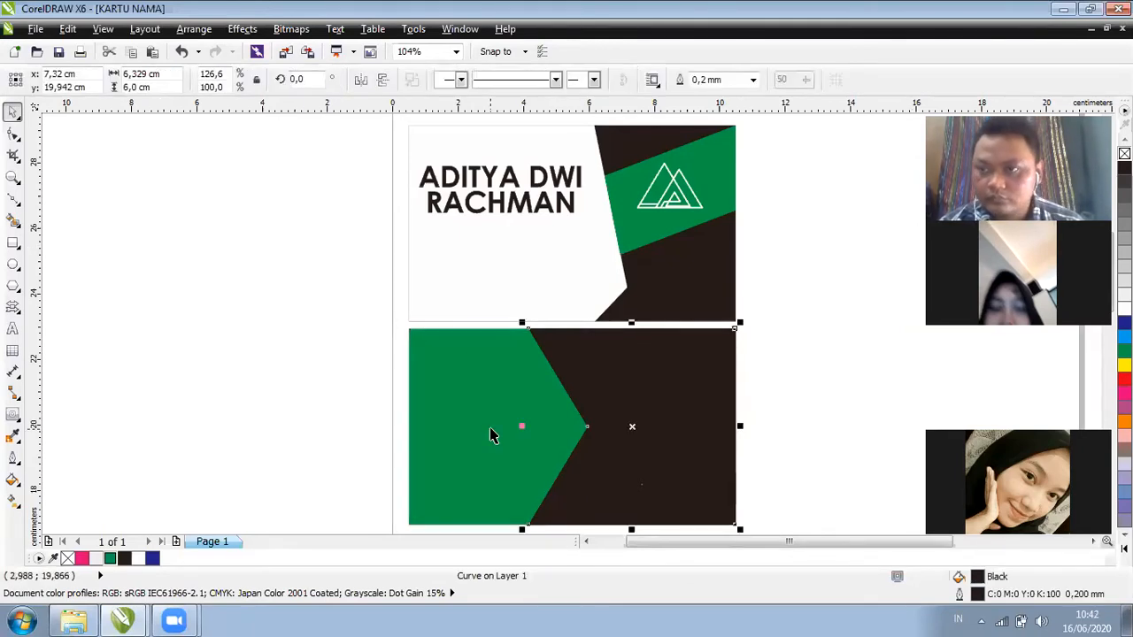
{"action": "right_click", "coordinate": [1124, 153]}
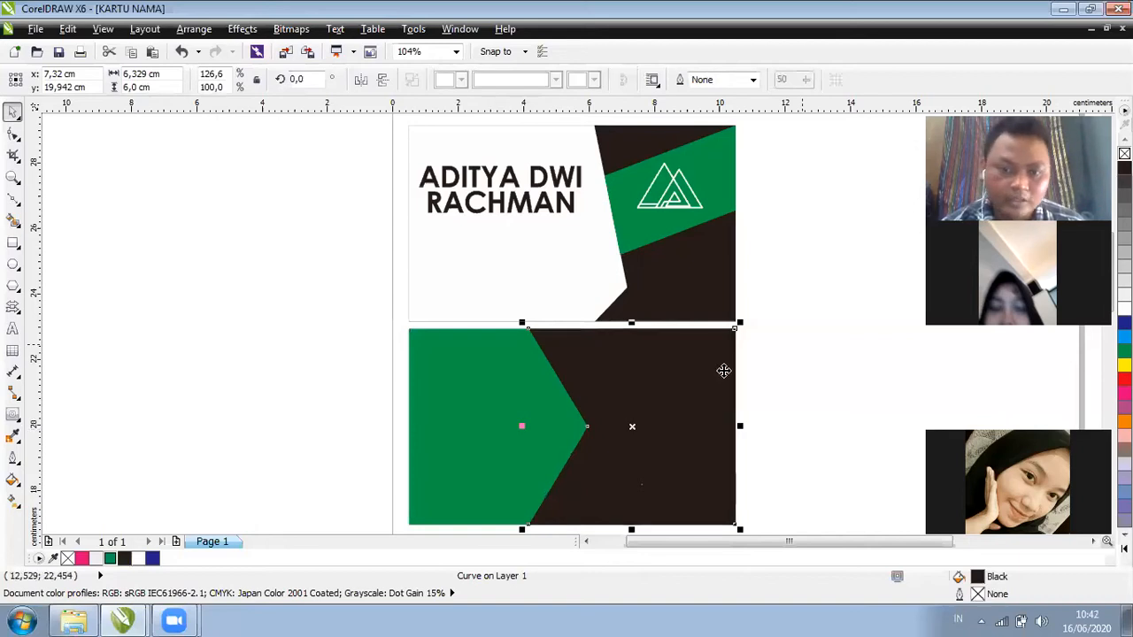
{"action": "left_click", "coordinate": [820, 333]}
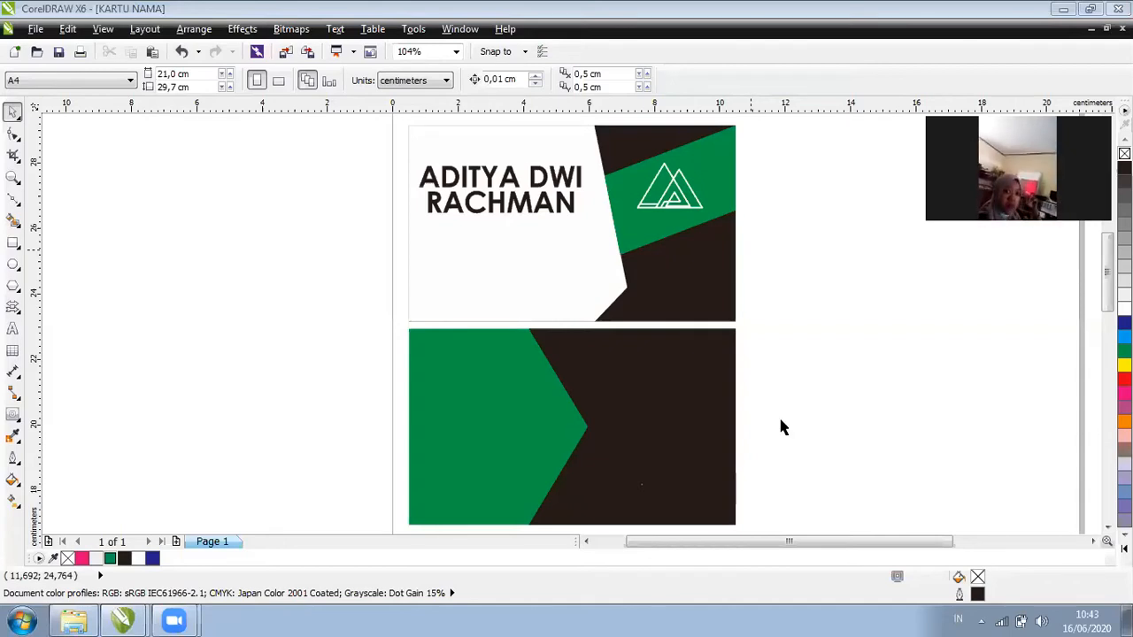
Alternate selection between the dark brown shape and green rectangle to check the back card, then clear it
{"action": "left_click", "coordinate": [678, 423]}
{"action": "left_click", "coordinate": [602, 448]}
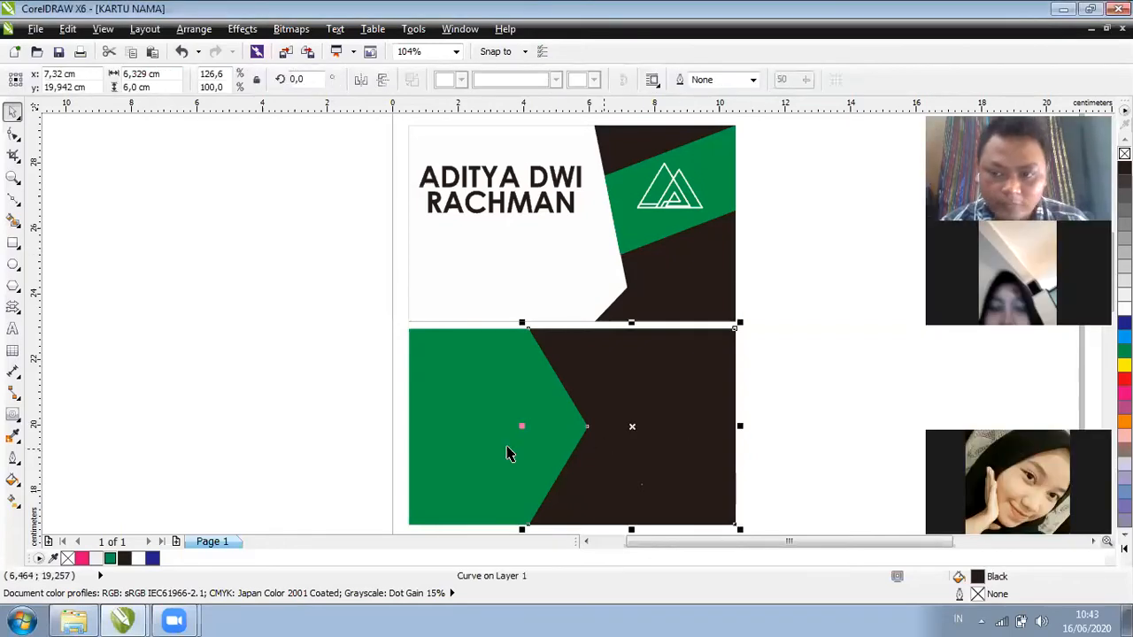
{"action": "left_click", "coordinate": [508, 453]}
{"action": "left_click", "coordinate": [664, 437]}
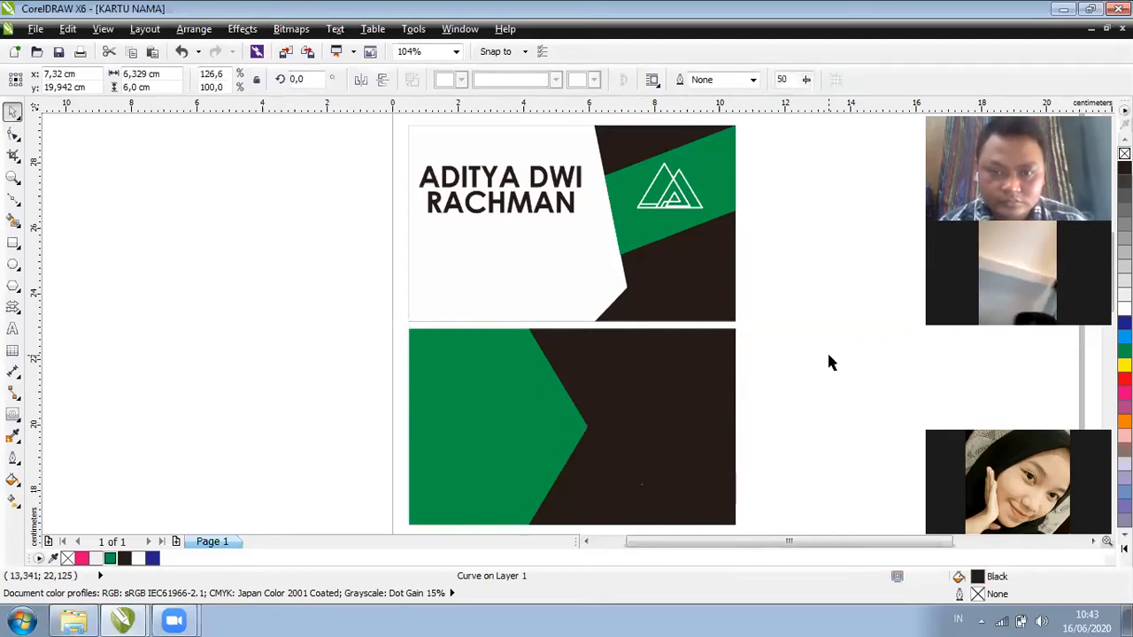
{"action": "left_click", "coordinate": [498, 422]}
{"action": "key", "text": "Tab"}
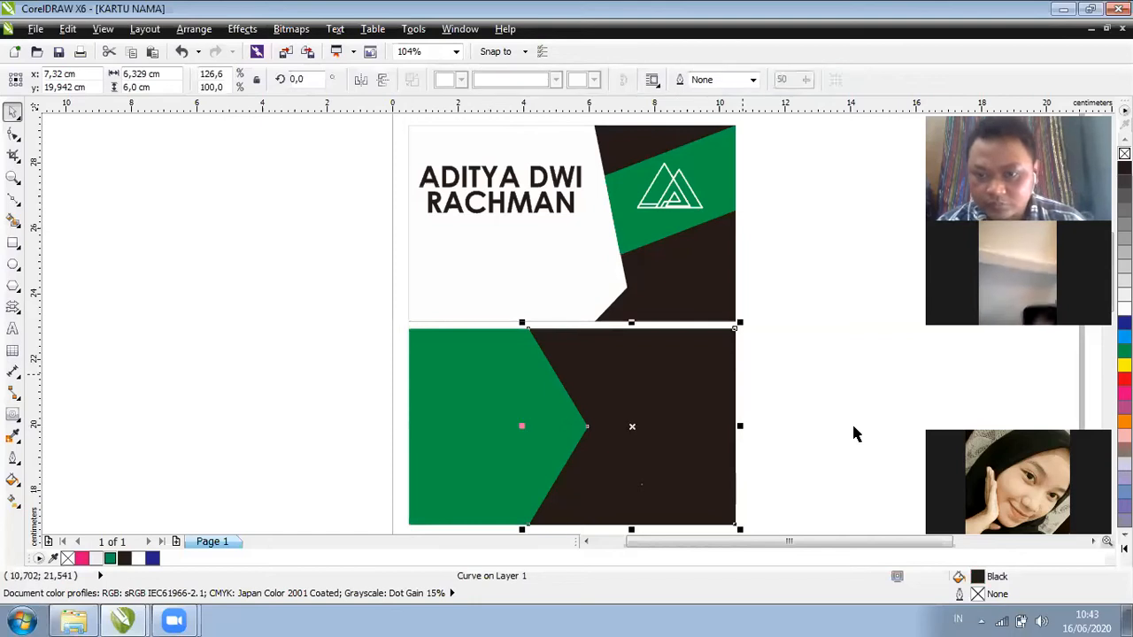
{"action": "key", "text": "Escape"}
{"action": "left_click", "coordinate": [446, 444]}
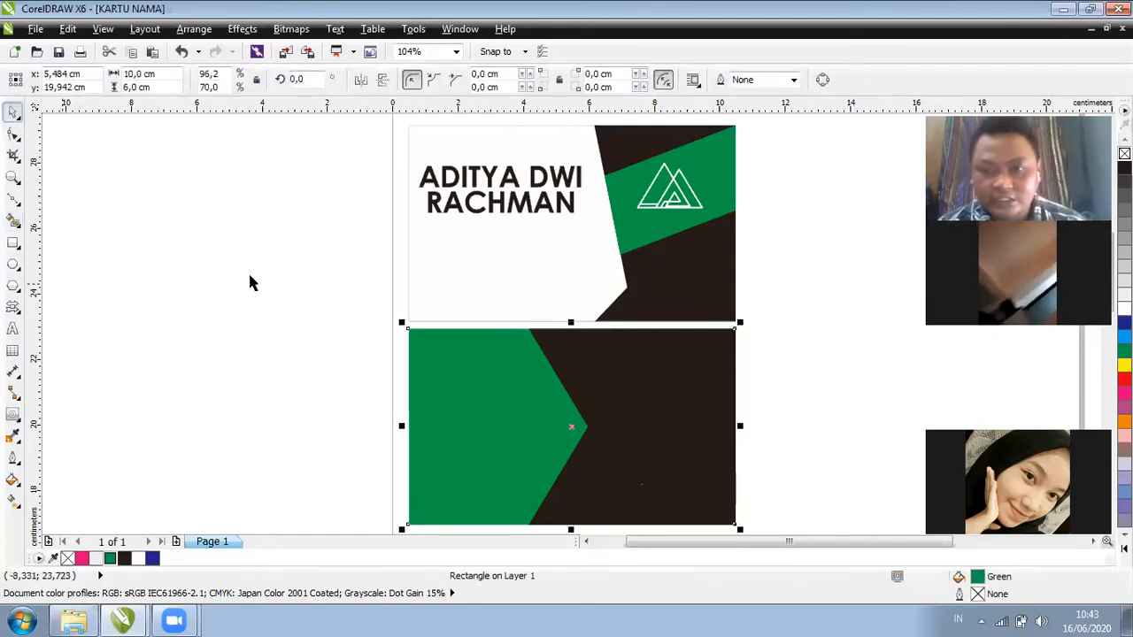
{"action": "key", "text": "Escape"}
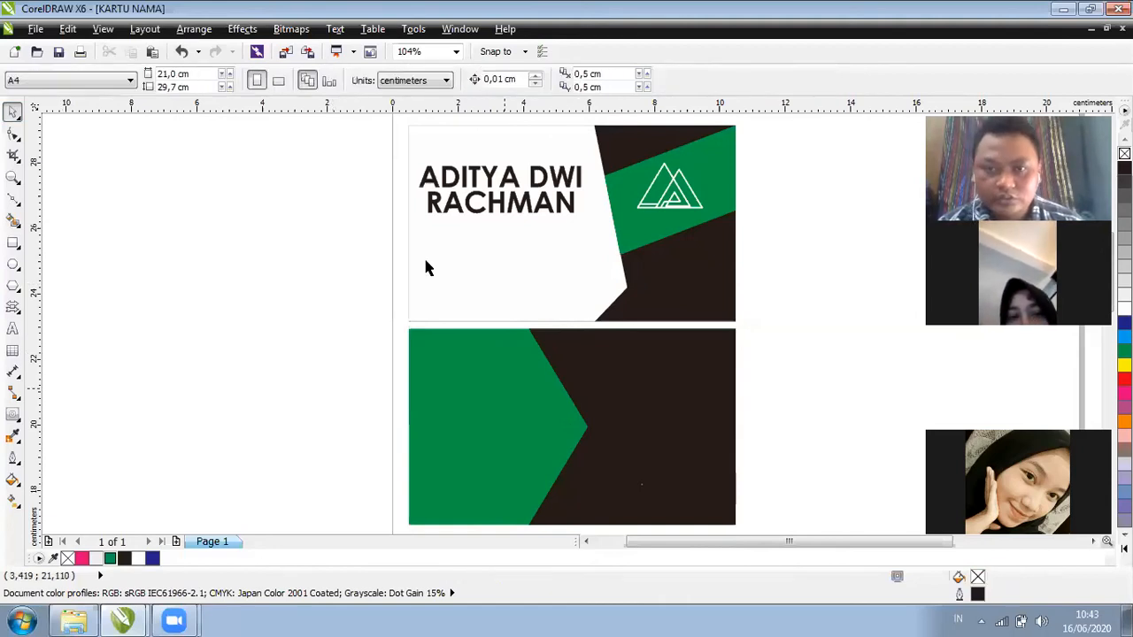
{"action": "left_click", "coordinate": [424, 261]}
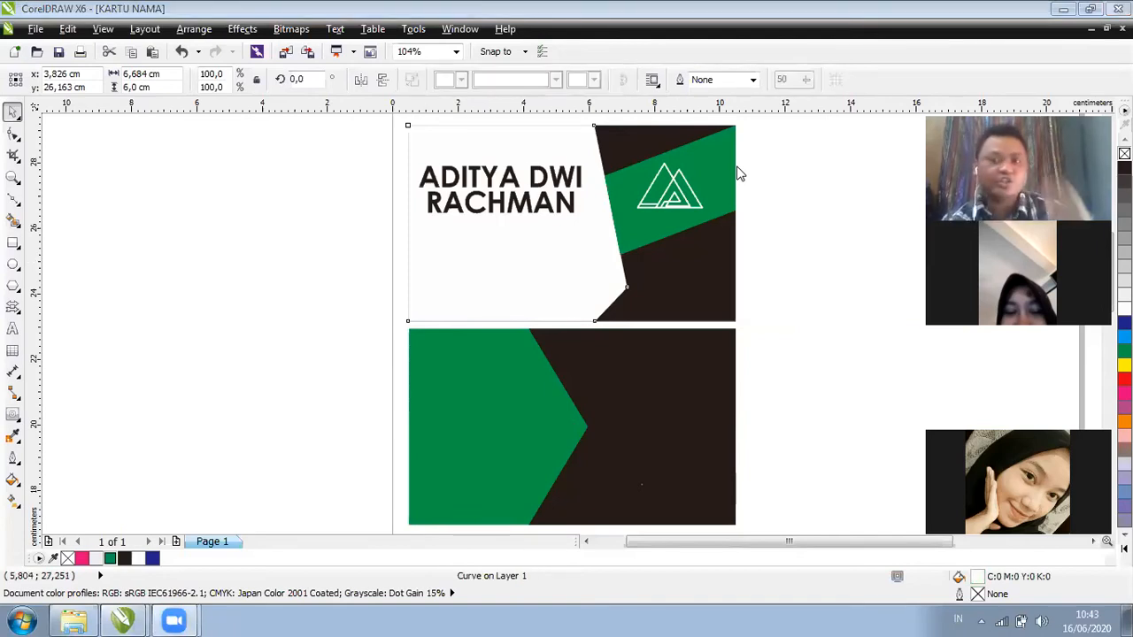
{"action": "left_click", "coordinate": [818, 198]}
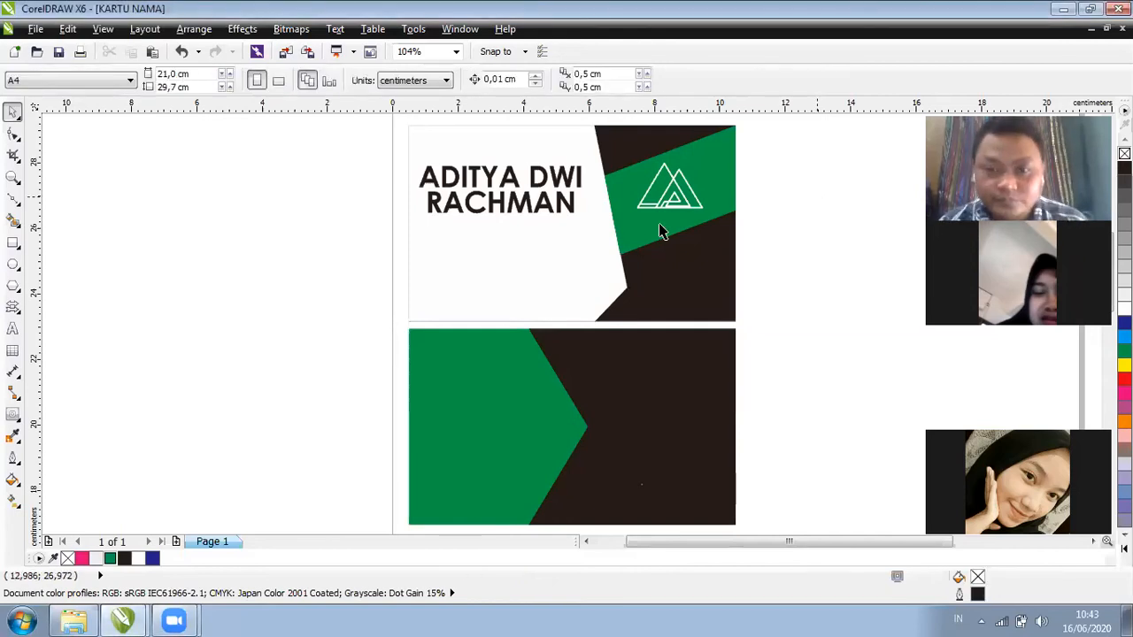
{"action": "left_click", "coordinate": [658, 205]}
{"action": "left_click", "coordinate": [818, 208]}
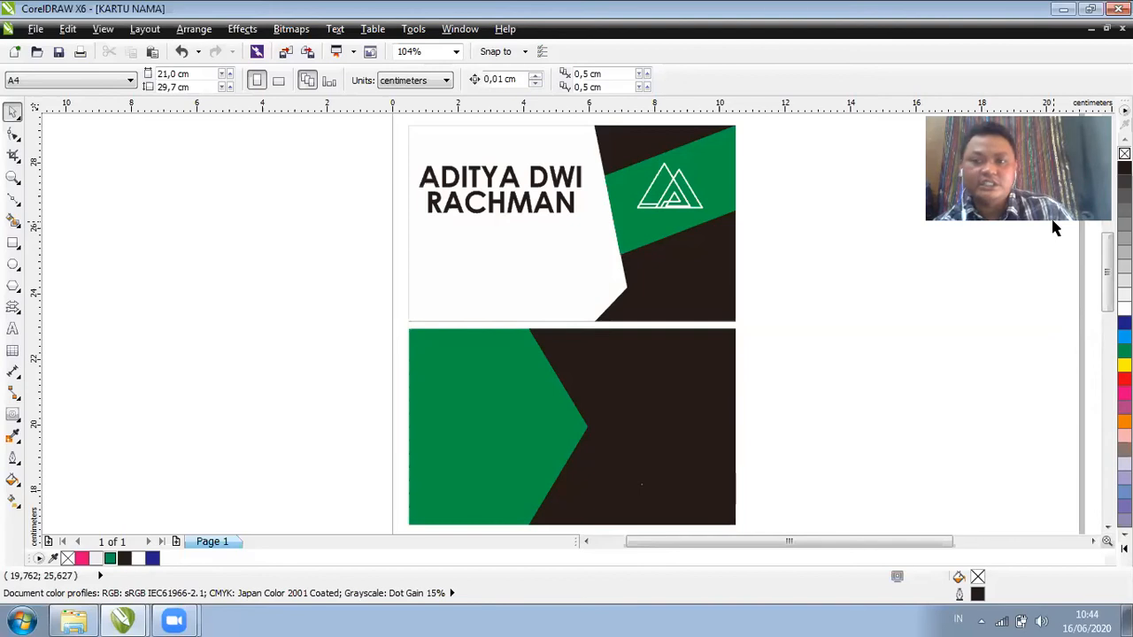
{"action": "left_click", "coordinate": [663, 389]}
{"action": "left_click", "coordinate": [608, 298]}
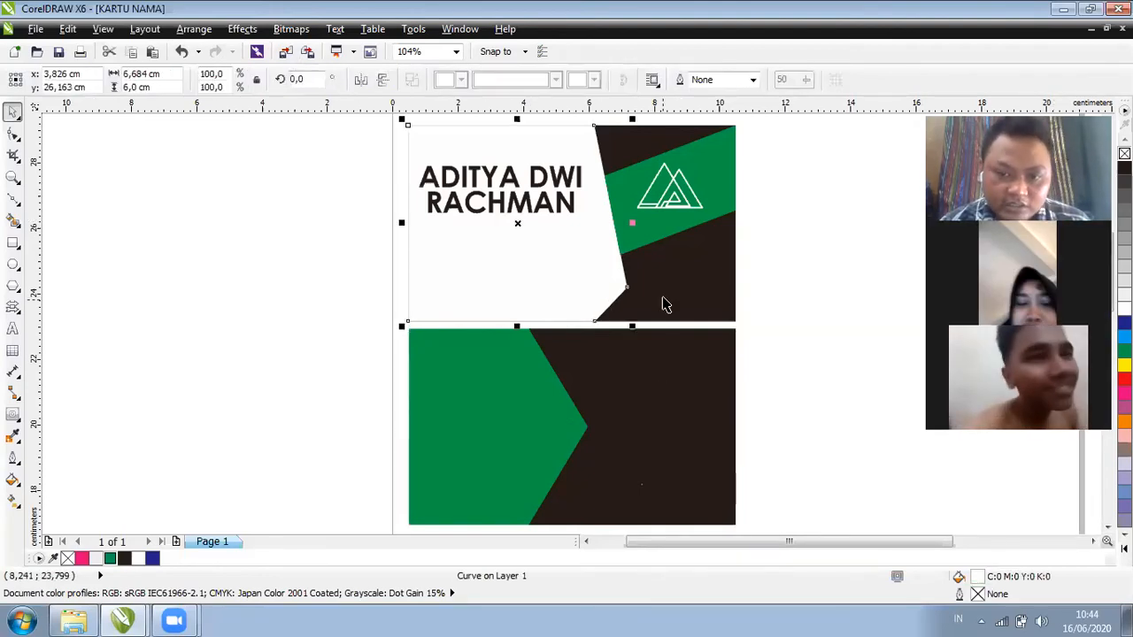
{"action": "left_click", "coordinate": [720, 293]}
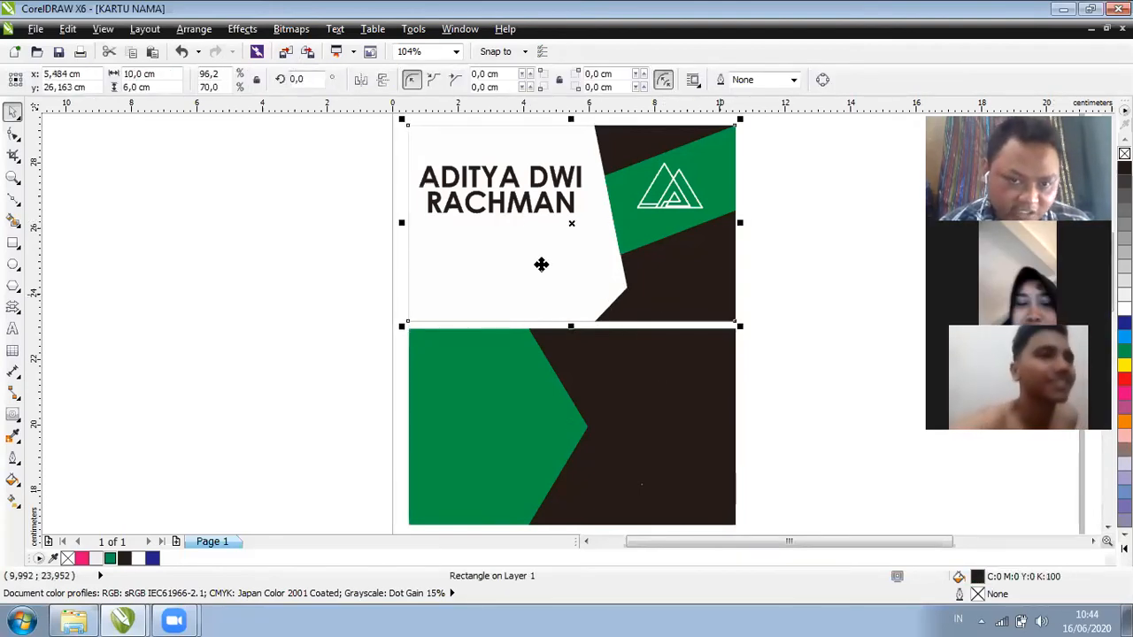
{"action": "left_click", "coordinate": [882, 271]}
{"action": "left_click", "coordinate": [694, 307]}
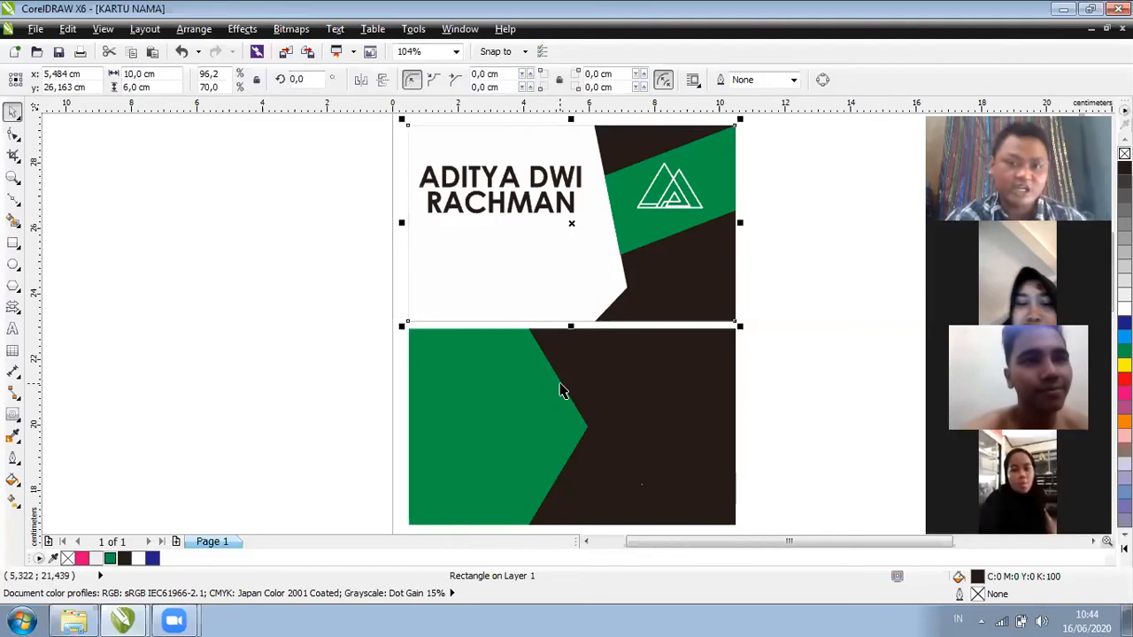
{"action": "left_click", "coordinate": [292, 307]}
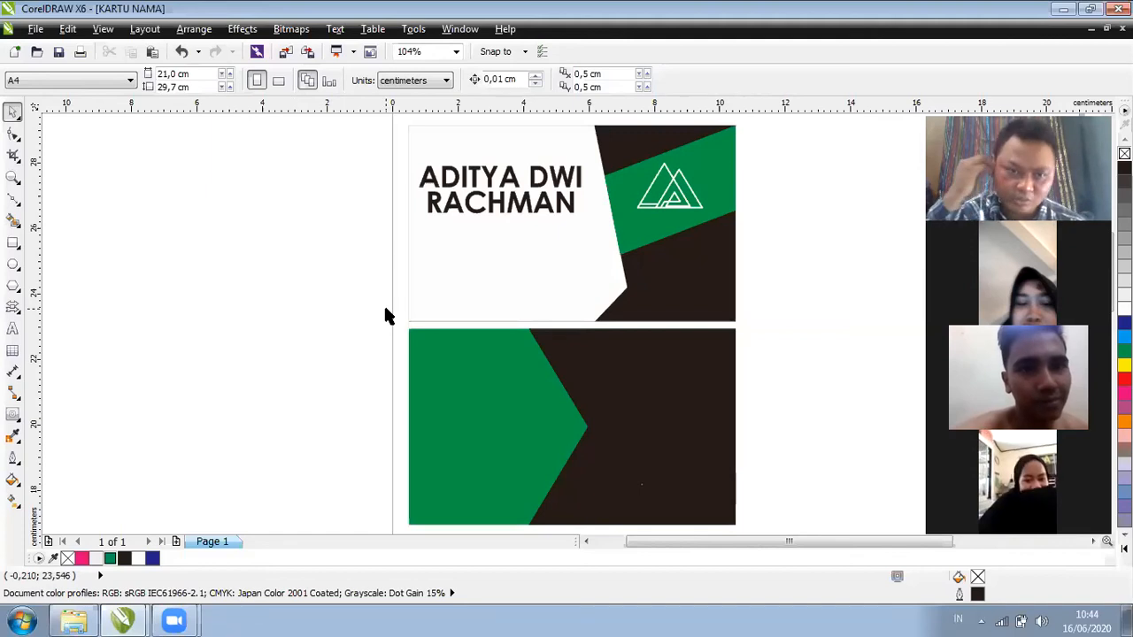
{"action": "left_click", "coordinate": [474, 343]}
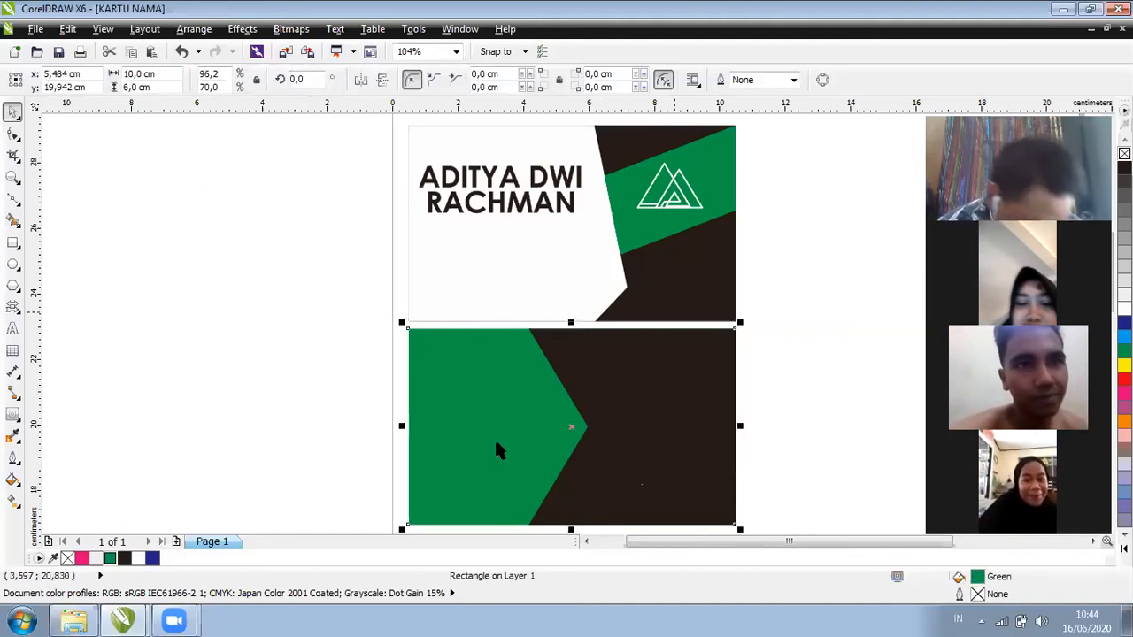
{"action": "key", "text": "Escape"}
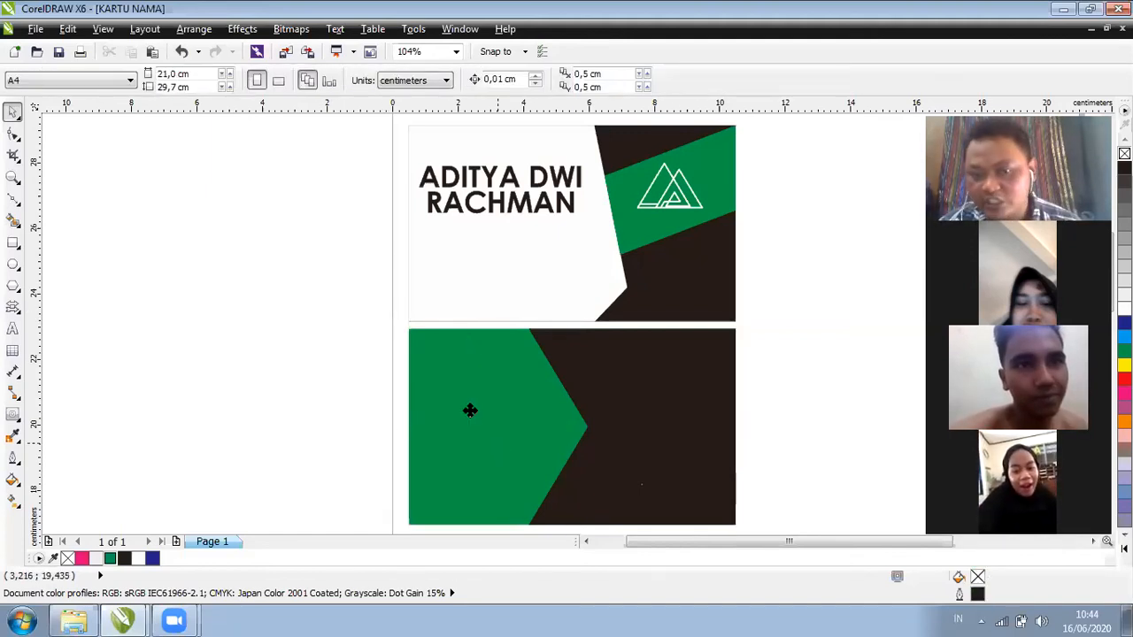
{"action": "left_click", "coordinate": [470, 409]}
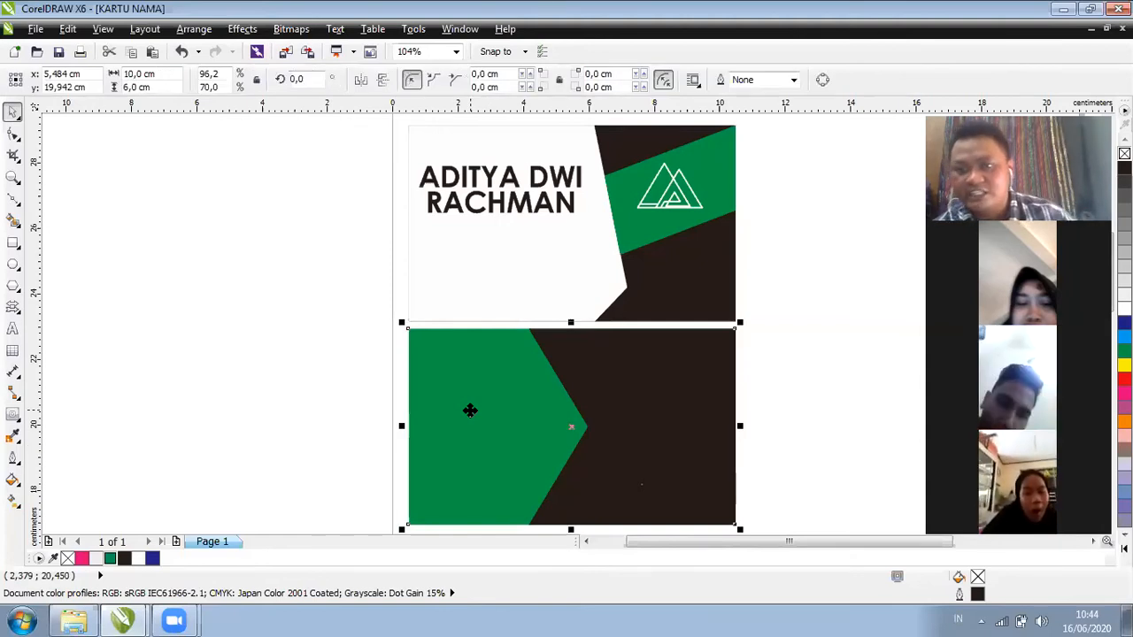
{"action": "left_click", "coordinate": [469, 409]}
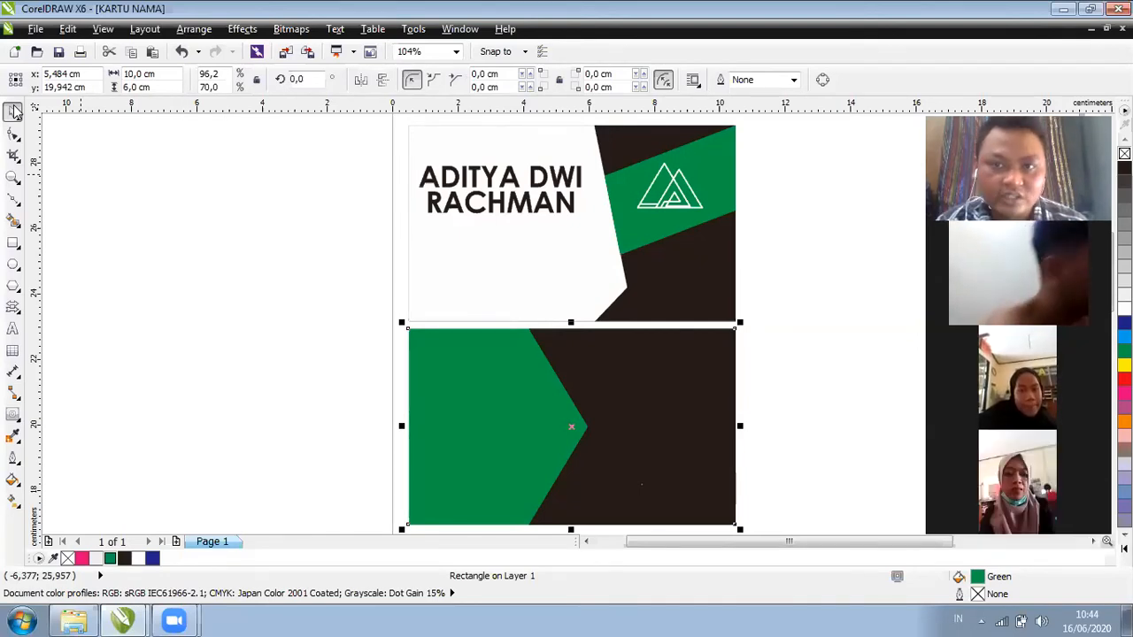
{"action": "left_click", "coordinate": [248, 264]}
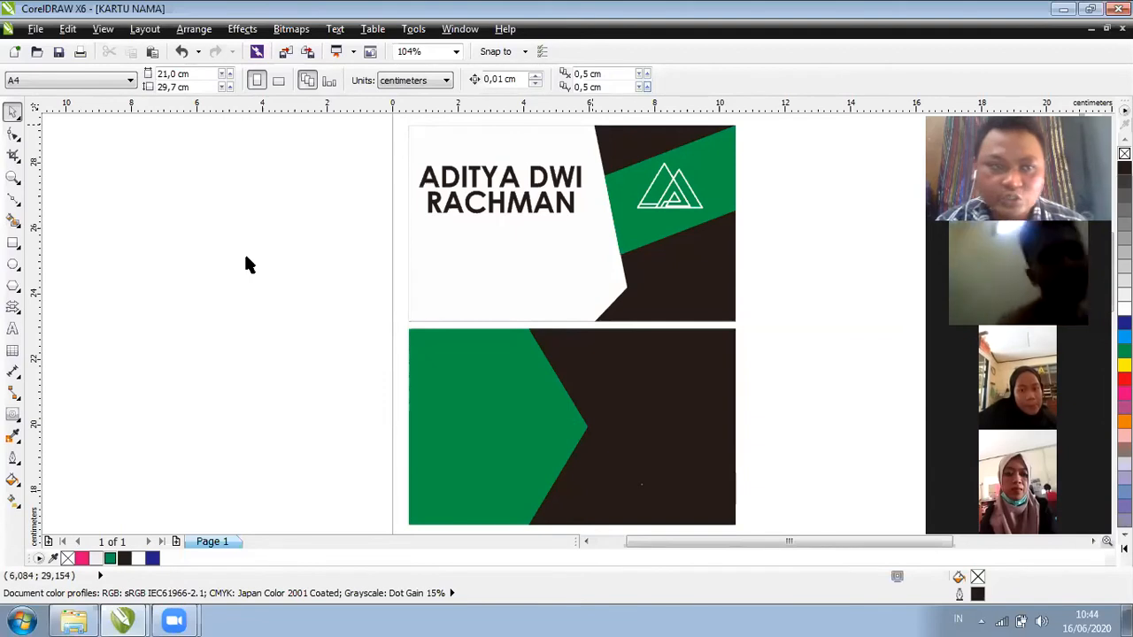
Save the design as the CDR file 'LATIHAN KARTU NAMA'
{"action": "left_click", "coordinate": [59, 54]}
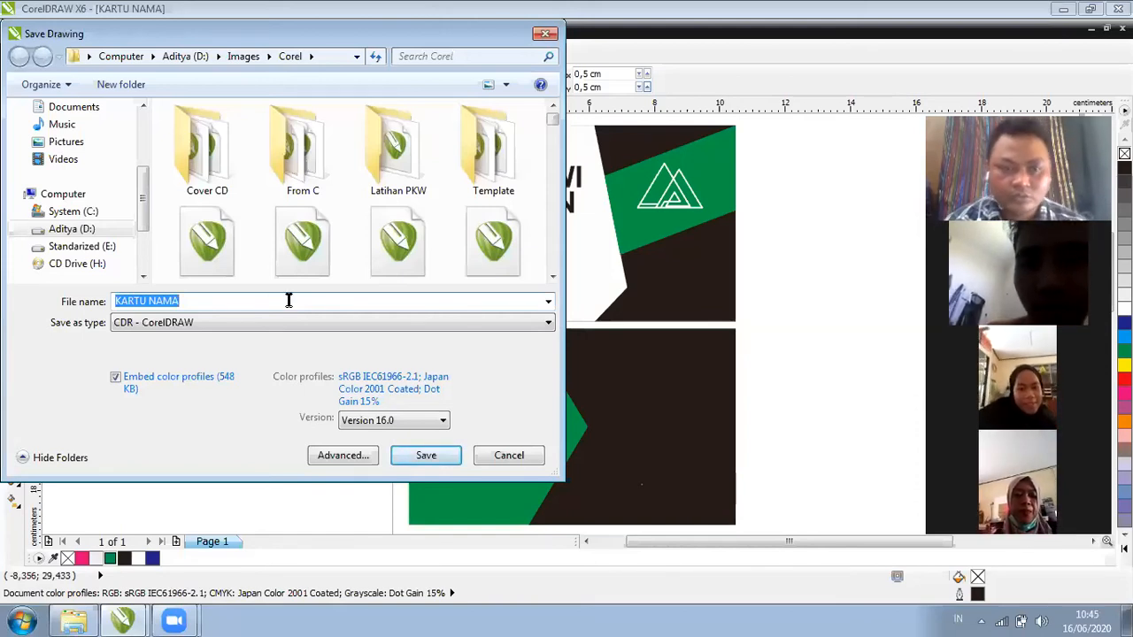
{"action": "left_click", "coordinate": [289, 299]}
{"action": "key", "text": "Home"}
{"action": "type", "text": "LAT"}
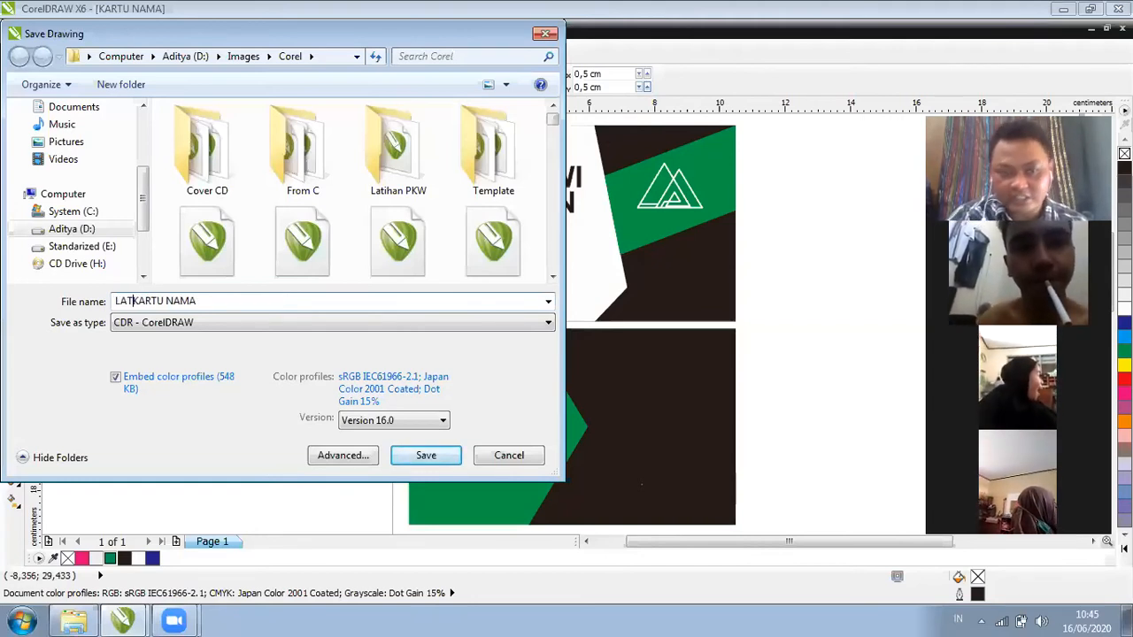
{"action": "type", "text": "IHAN"}
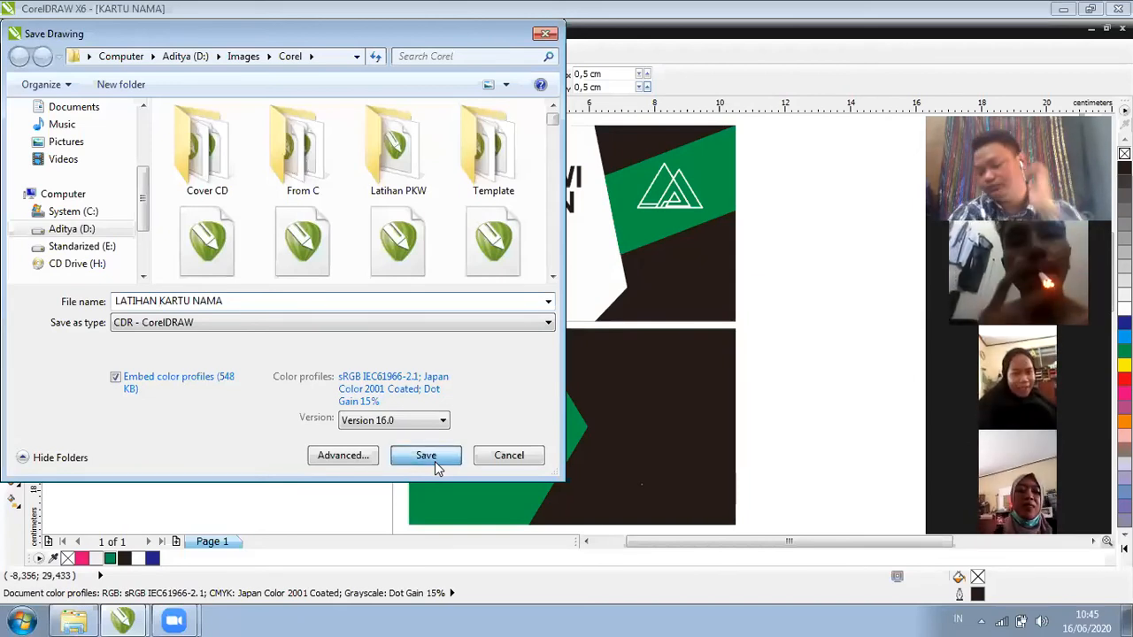
{"action": "left_click", "coordinate": [434, 461]}
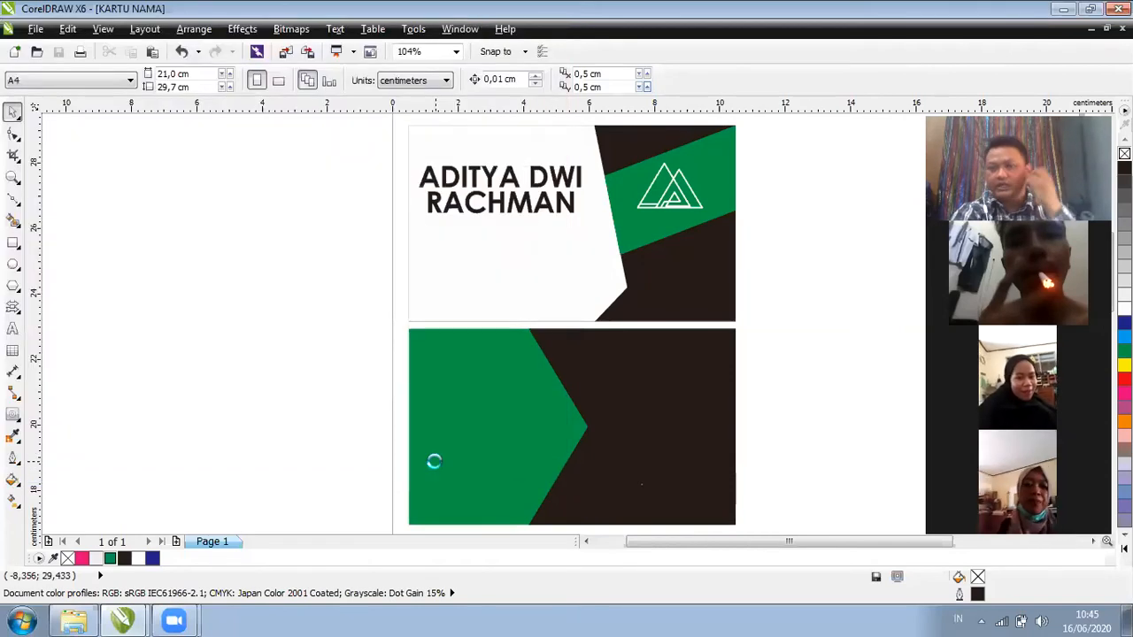
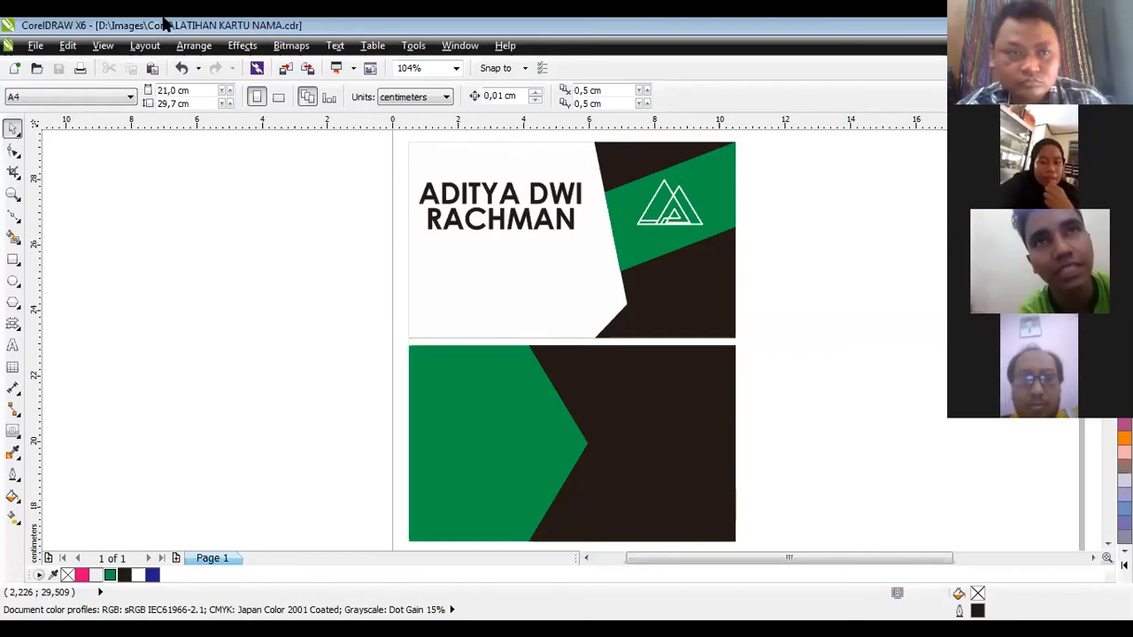
Bring CorelDRAW back into focus, then bring up the Windows Start menu
{"action": "left_click", "coordinate": [241, 25]}
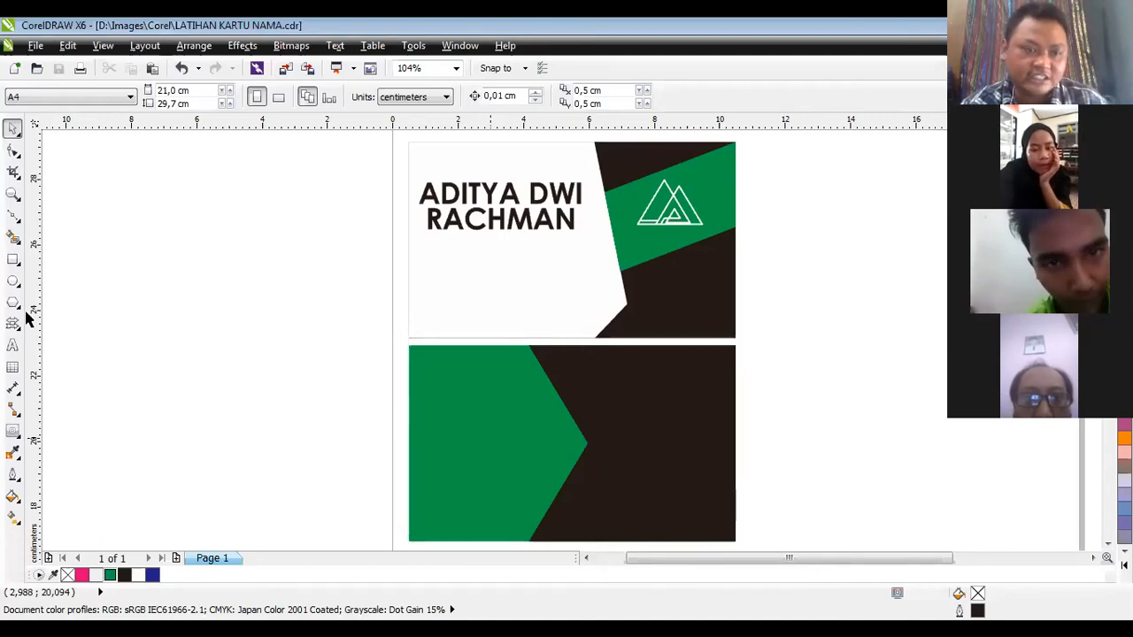
{"action": "key", "text": "super"}
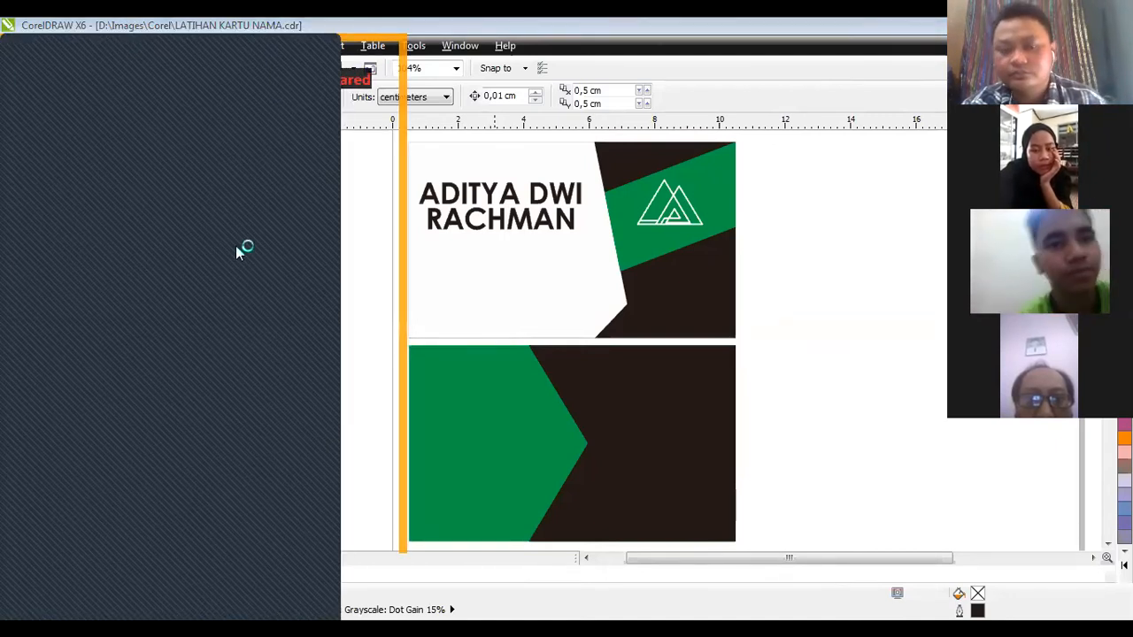
Dismiss the Start menu and switch from CorelDRAW to the Chrome window
{"action": "left_click", "coordinate": [262, 285]}
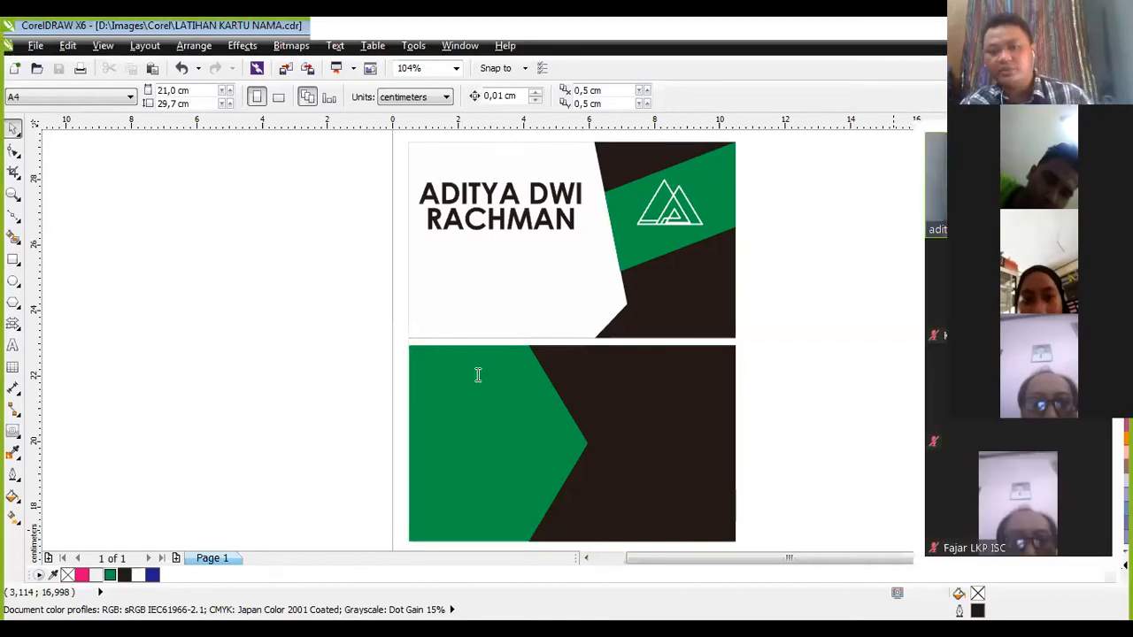
{"action": "key", "text": "alt+Tab"}
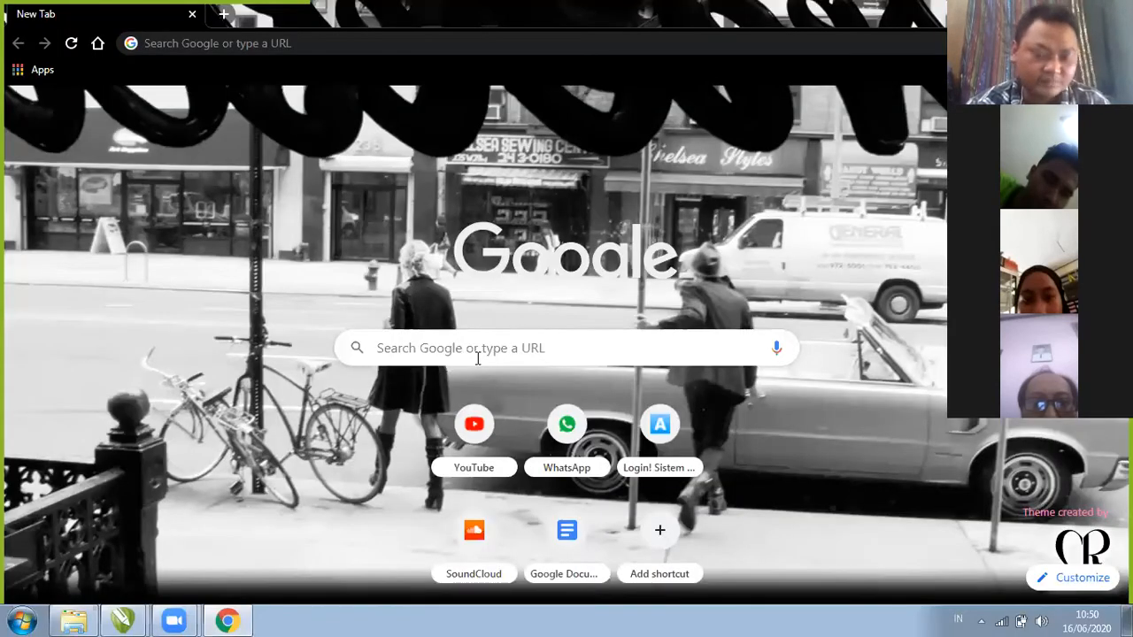
Search Google for 'desain kartu nama', correcting the mistyped word first
{"action": "left_click", "coordinate": [457, 352]}
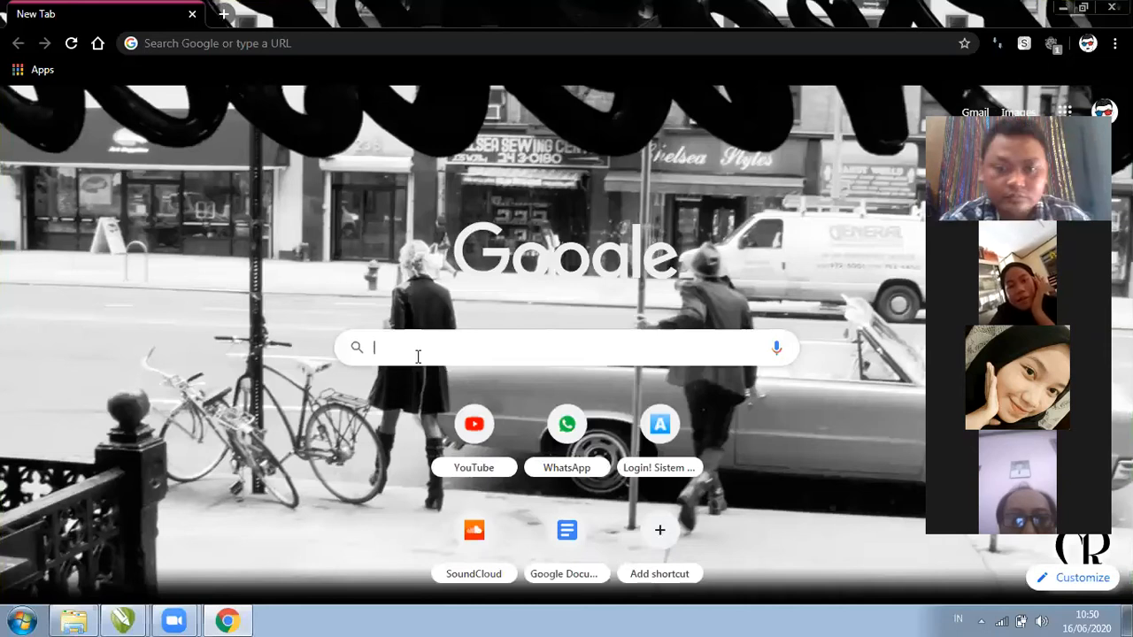
{"action": "type", "text": "de"}
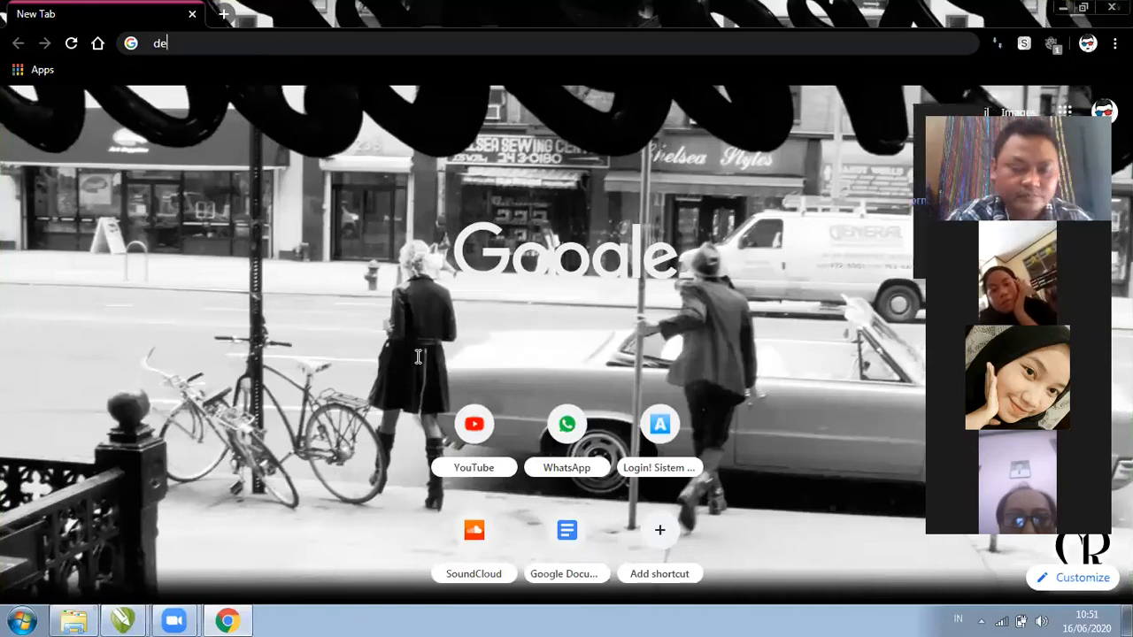
{"action": "type", "text": "sain "}
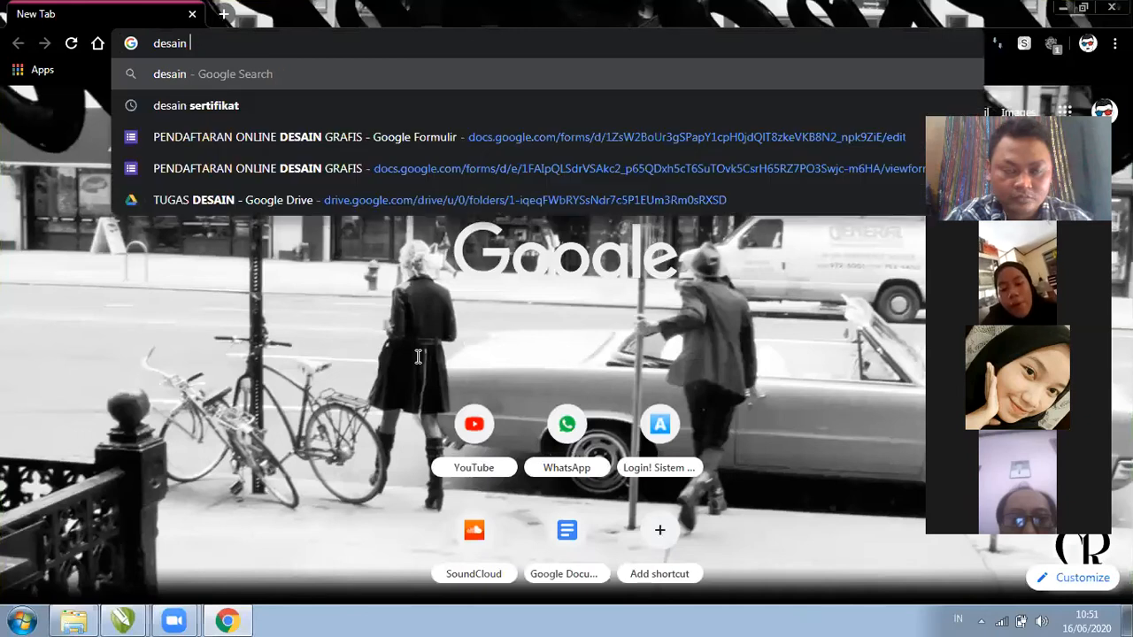
{"action": "type", "text": "kartu ma"}
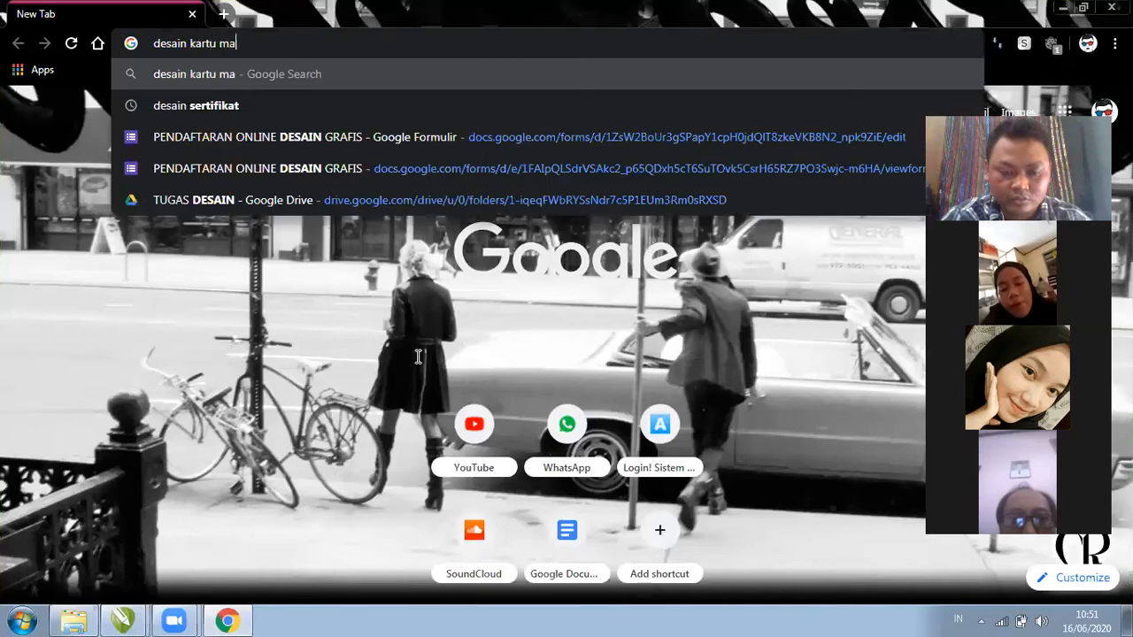
{"action": "type", "text": ",a"}
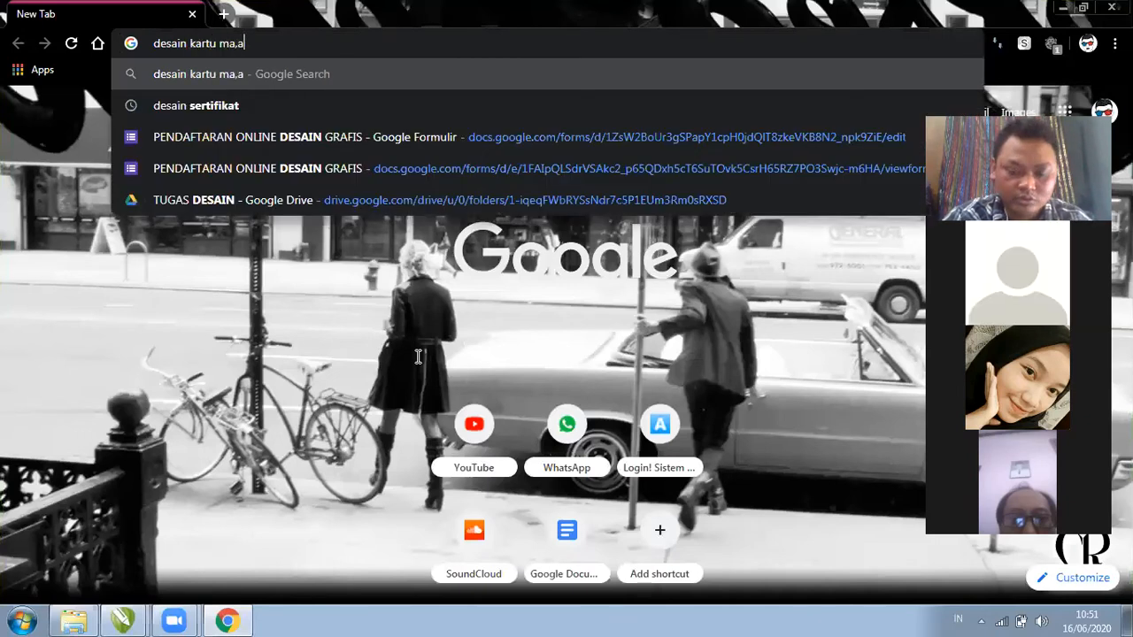
{"action": "key", "text": "BackSpace"}
{"action": "key", "text": "BackSpace"}
{"action": "key", "text": "BackSpace"}
{"action": "key", "text": "BackSpace"}
{"action": "type", "text": "nama"}
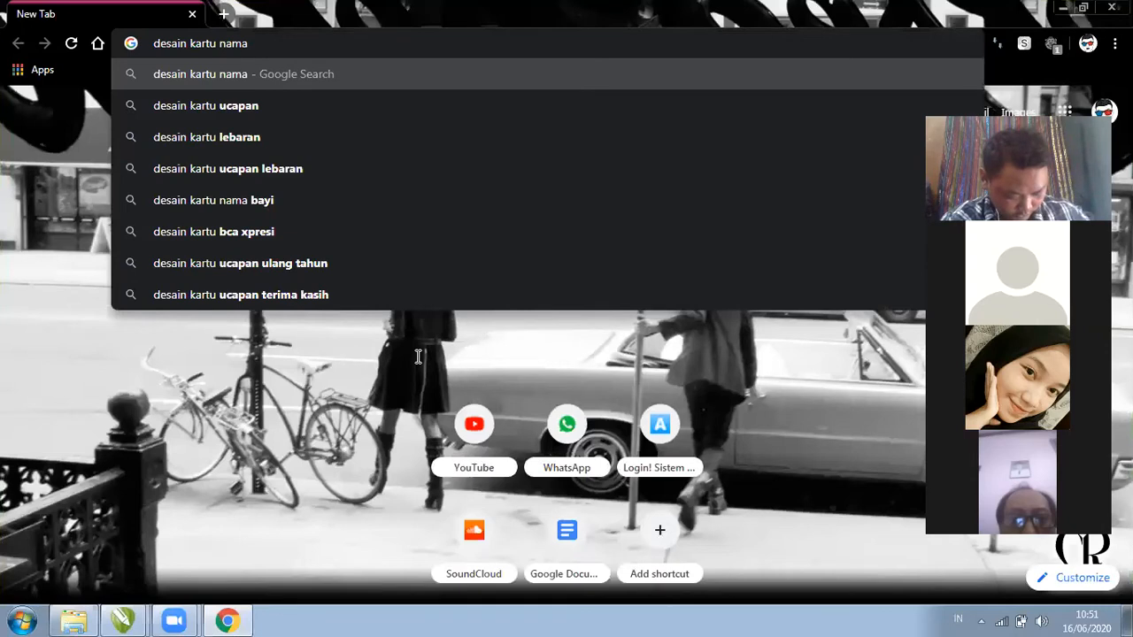
{"action": "key", "text": "Return"}
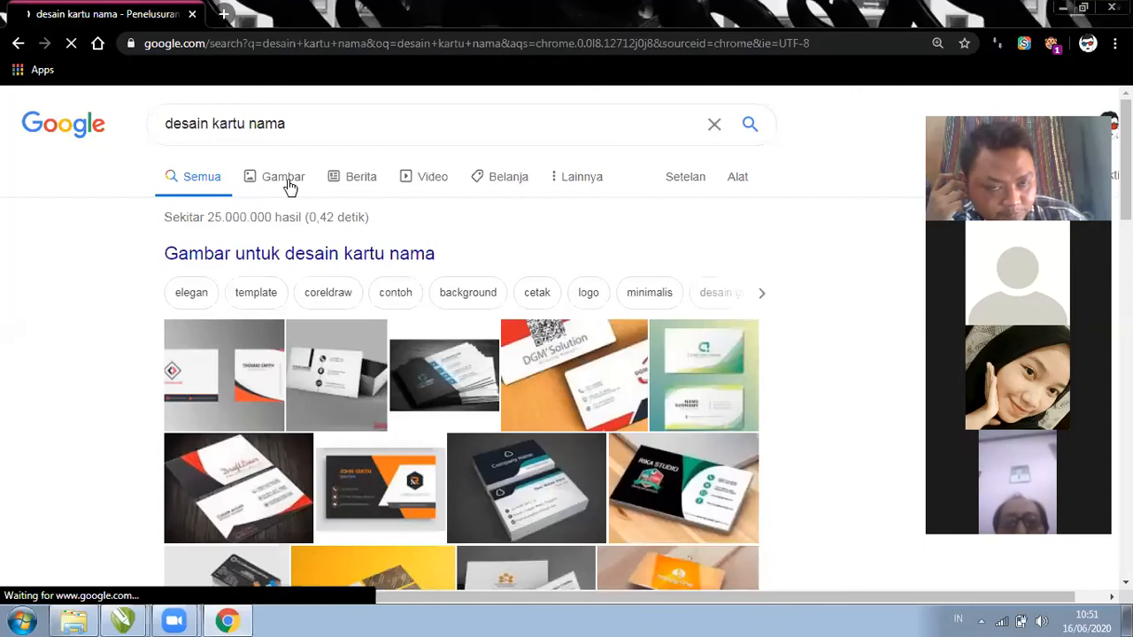
Switch to image results and preview the first orange-and-dark card design
{"action": "left_click", "coordinate": [283, 177]}
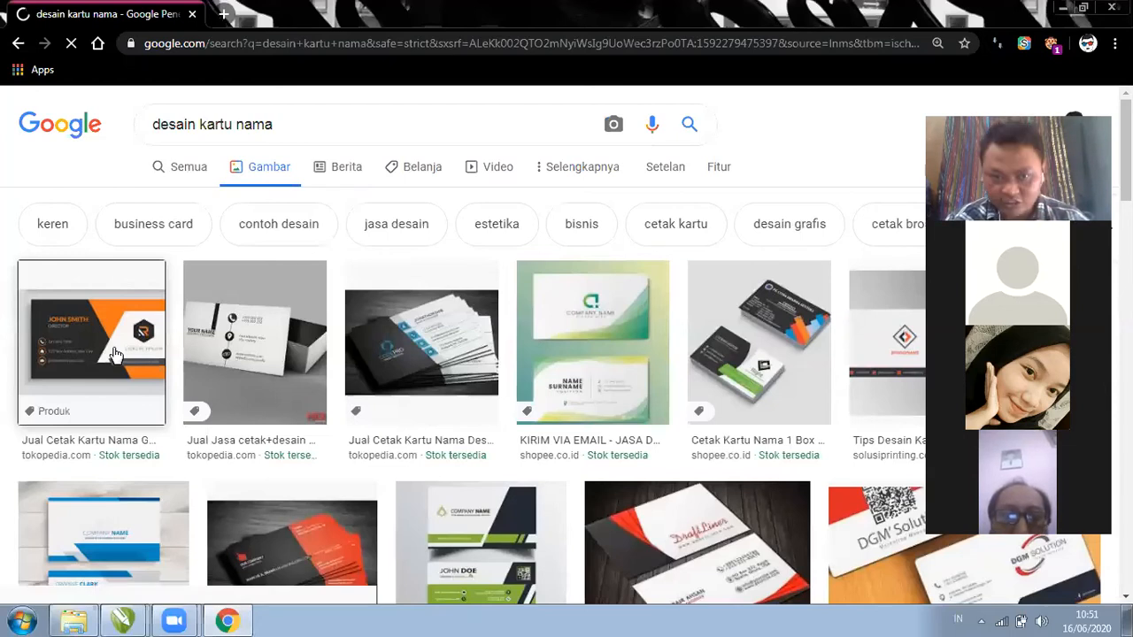
{"action": "left_click", "coordinate": [115, 354]}
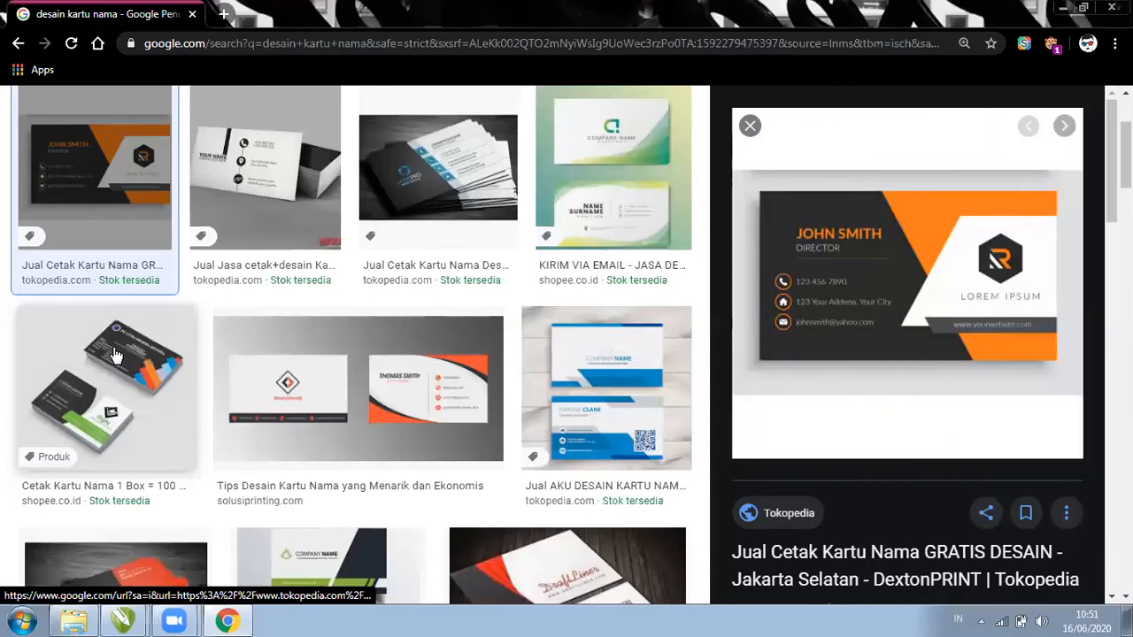
{"action": "scroll", "coordinate": [354, 345], "scroll_direction": "down", "scroll_amount": 2}
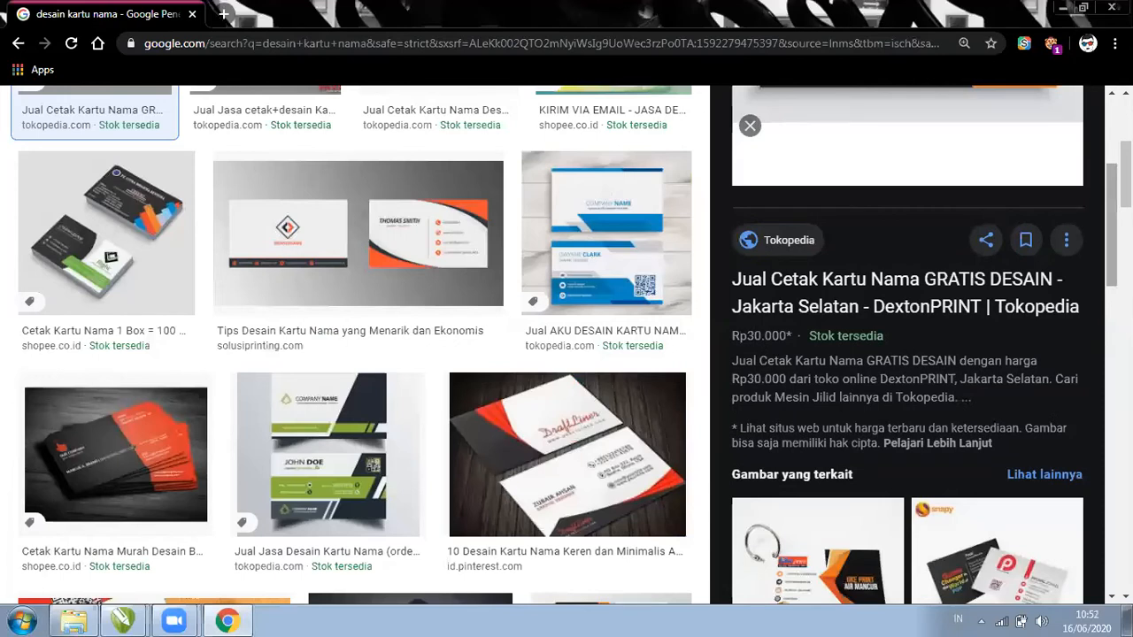
{"action": "scroll", "coordinate": [907, 345], "scroll_direction": "up", "scroll_amount": 2}
{"action": "scroll", "coordinate": [354, 345], "scroll_direction": "up", "scroll_amount": 4}
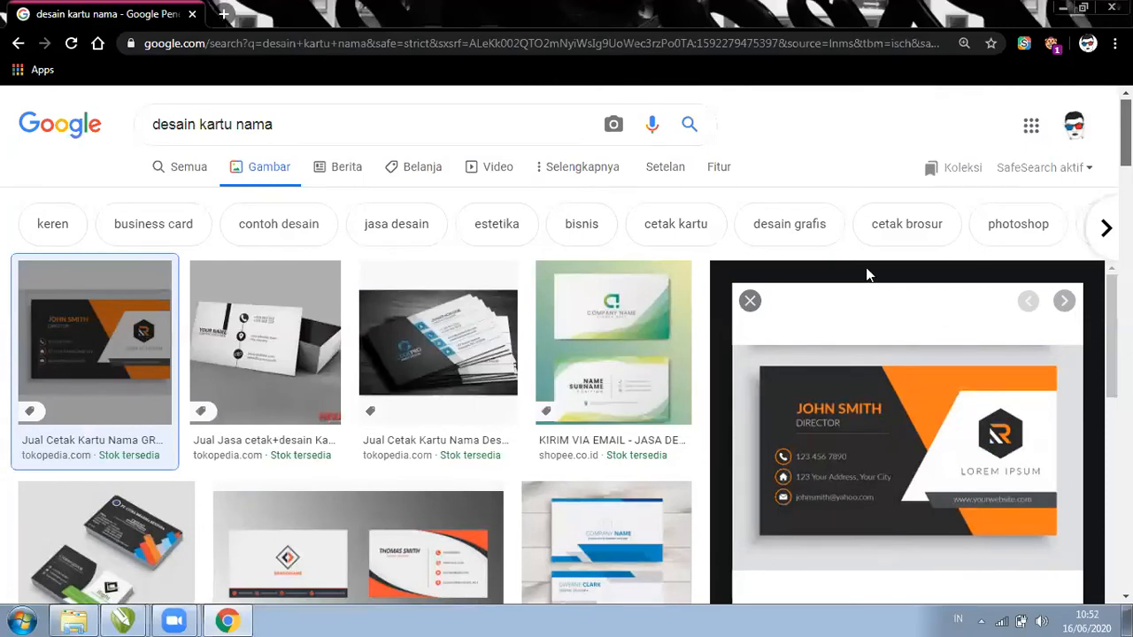
Step through the next previews, including the dark blue and green-and-white card designs
{"action": "key", "text": "Right"}
{"action": "scroll", "coordinate": [1102, 245], "scroll_direction": "down", "scroll_amount": 5}
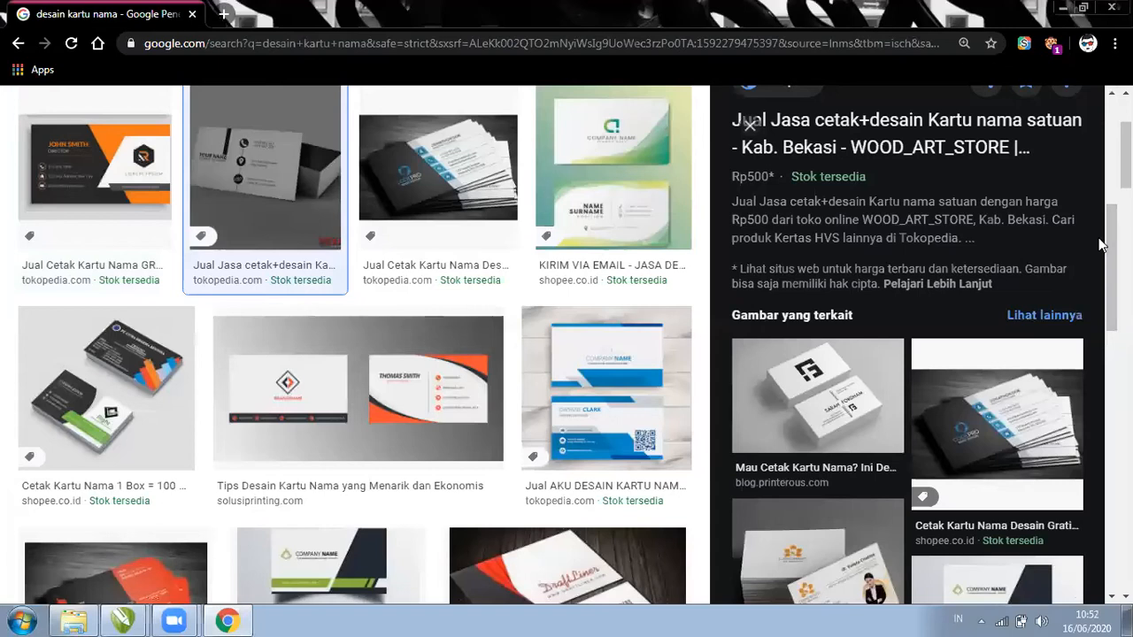
{"action": "key", "text": "Right"}
{"action": "key", "text": "Right"}
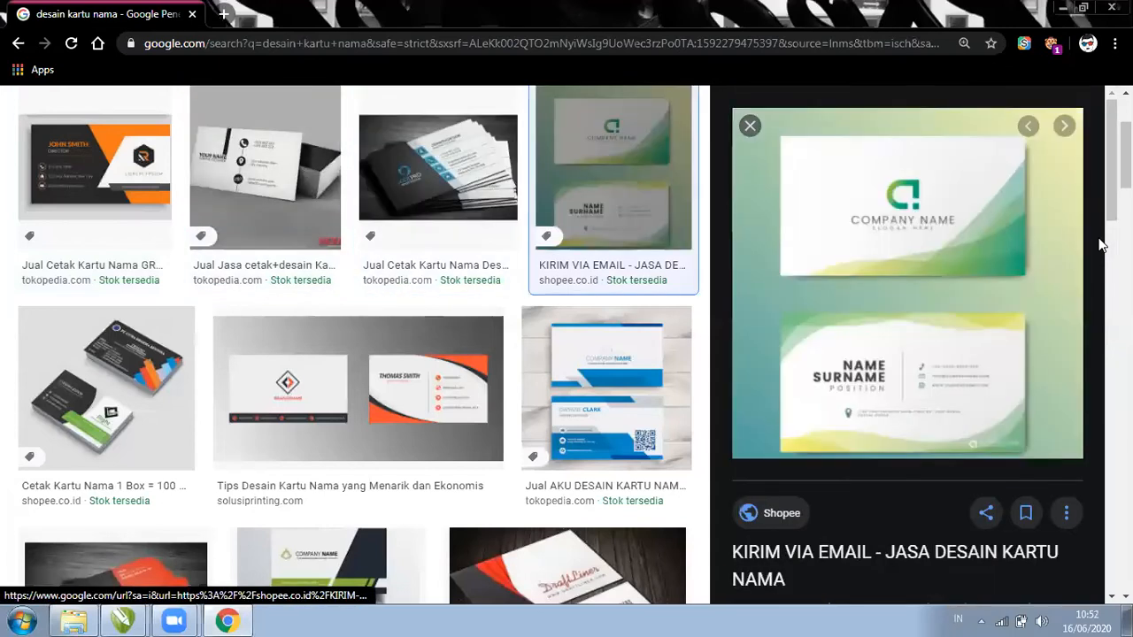
{"action": "key", "text": "Right"}
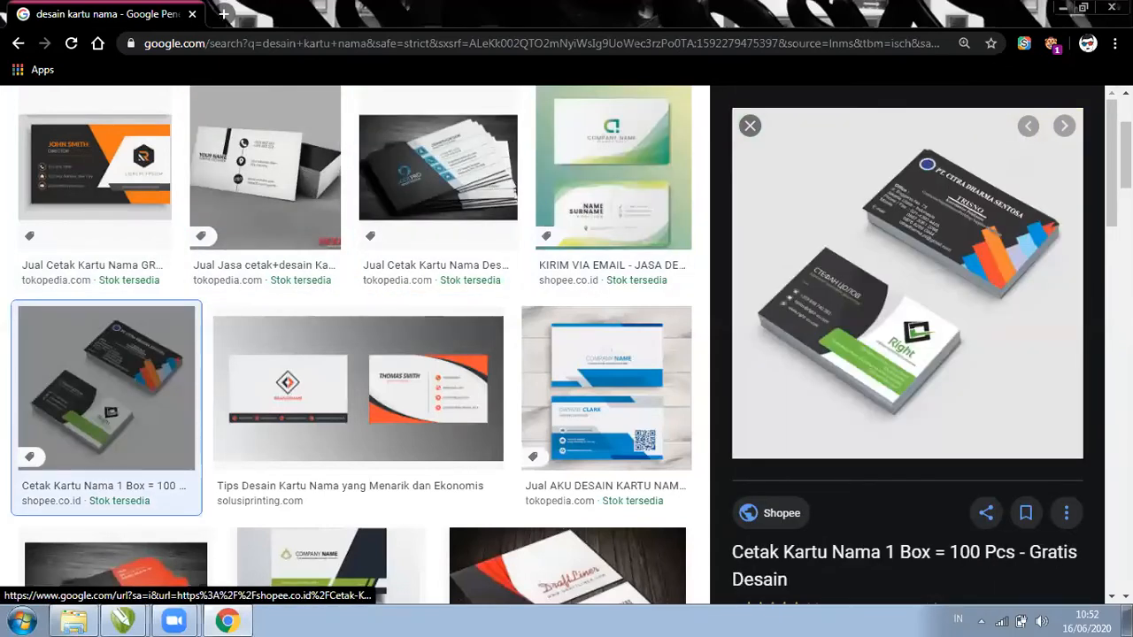
{"action": "scroll", "coordinate": [907, 284], "scroll_direction": "down", "scroll_amount": 2}
{"action": "scroll", "coordinate": [907, 336], "scroll_direction": "down", "scroll_amount": 1}
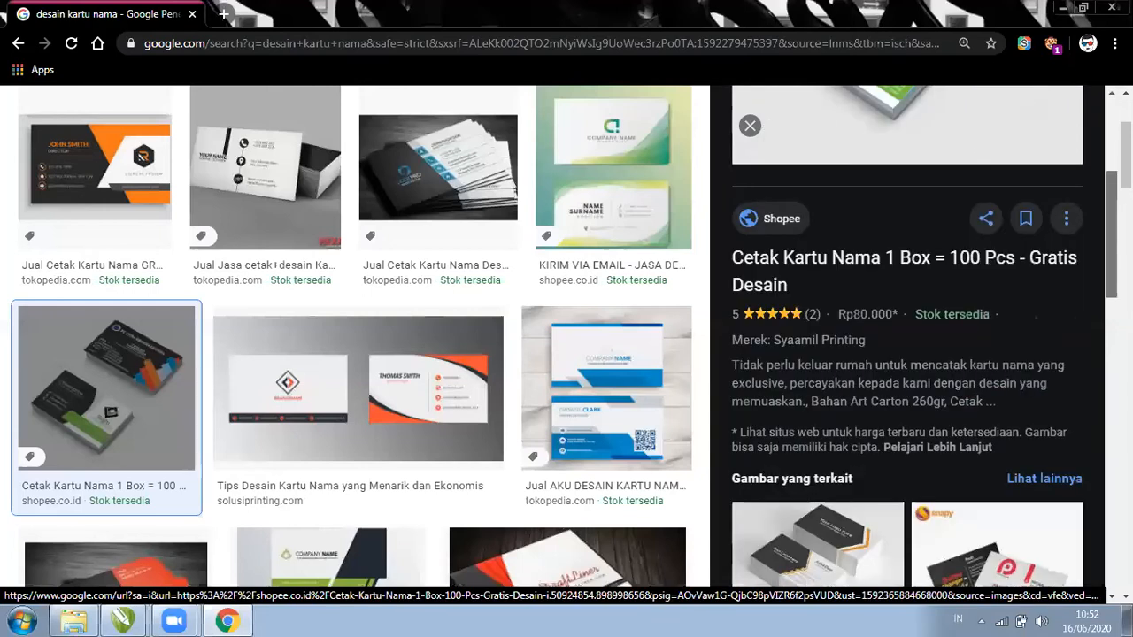
{"action": "scroll", "coordinate": [907, 336], "scroll_direction": "down", "scroll_amount": 3}
{"action": "scroll", "coordinate": [749, 126], "scroll_direction": "up", "scroll_amount": 1}
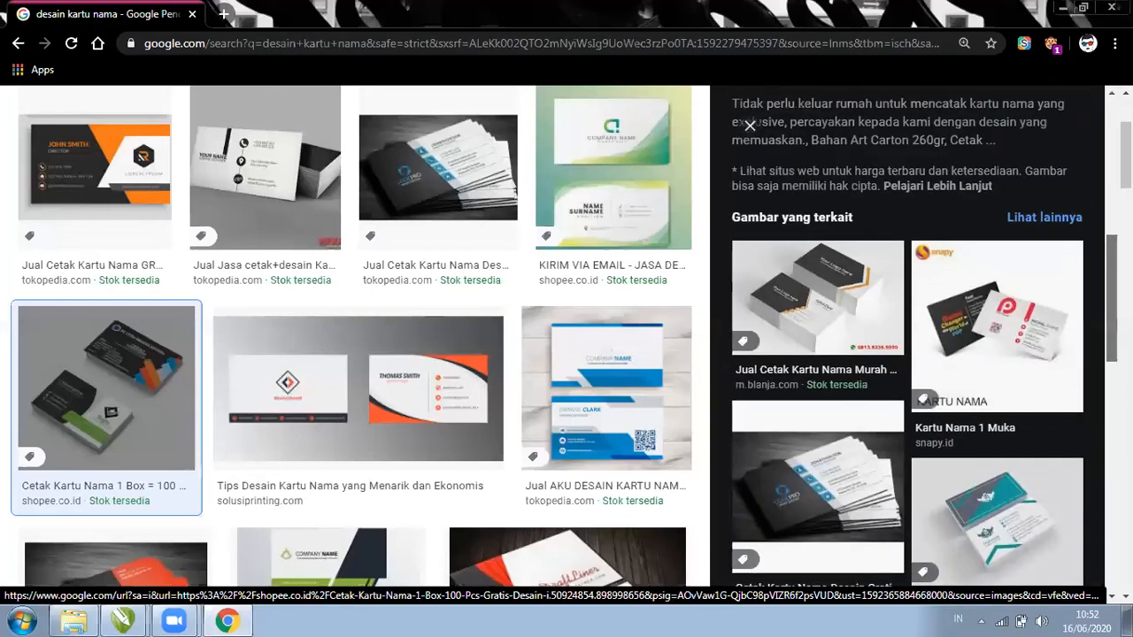
Preview more designs: white-orange, blue-white, dark-orange, green-dark, red-white and red two-sided cards
{"action": "left_click", "coordinate": [358, 390]}
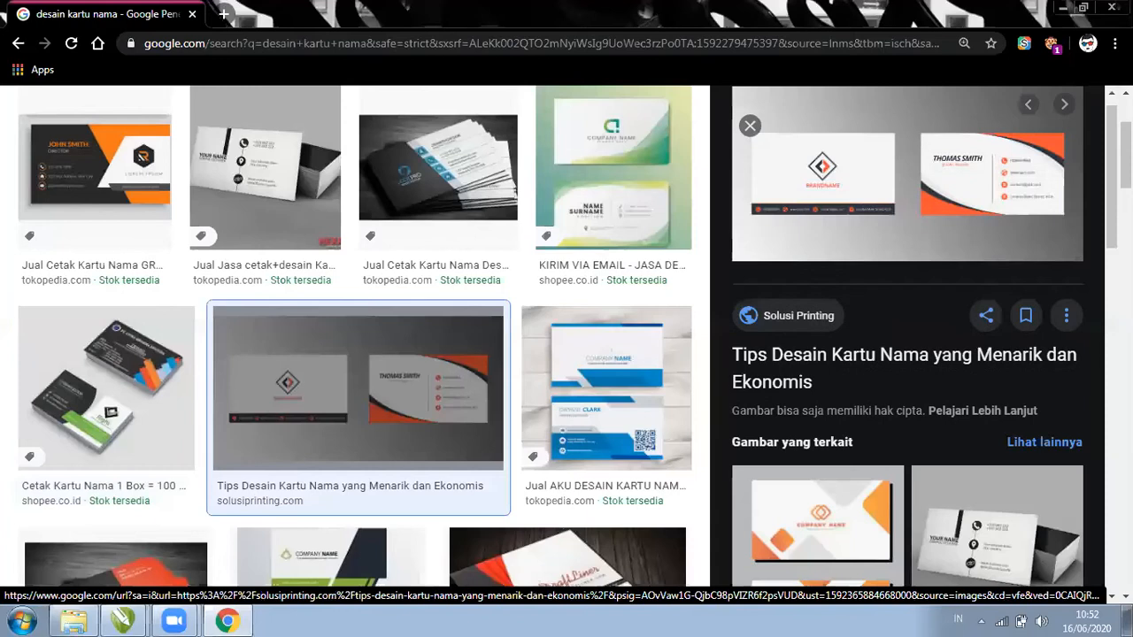
{"action": "left_click", "coordinate": [606, 390]}
{"action": "scroll", "coordinate": [354, 336], "scroll_direction": "down", "scroll_amount": 2}
{"action": "left_click", "coordinate": [116, 442]}
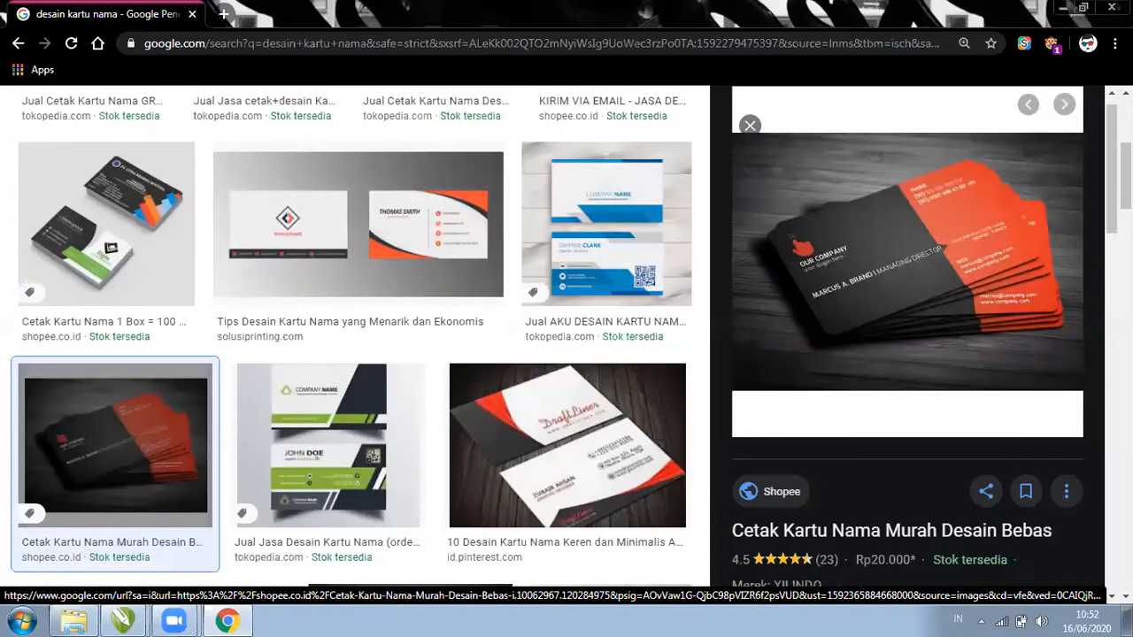
{"action": "left_click", "coordinate": [328, 442]}
{"action": "key", "text": "Right"}
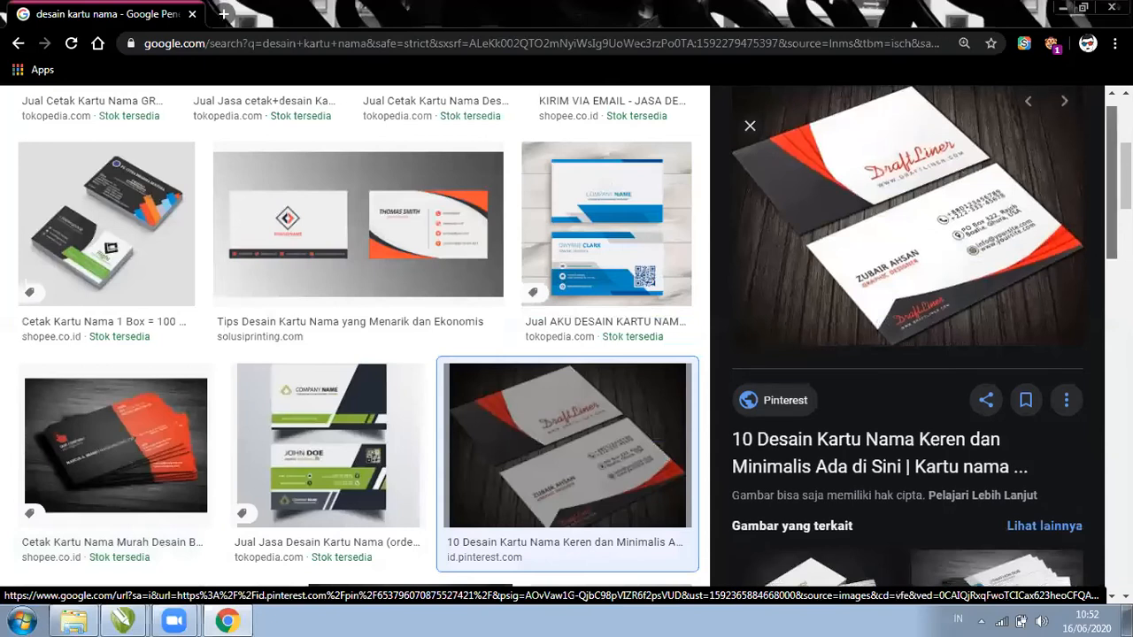
{"action": "key", "text": "Left"}
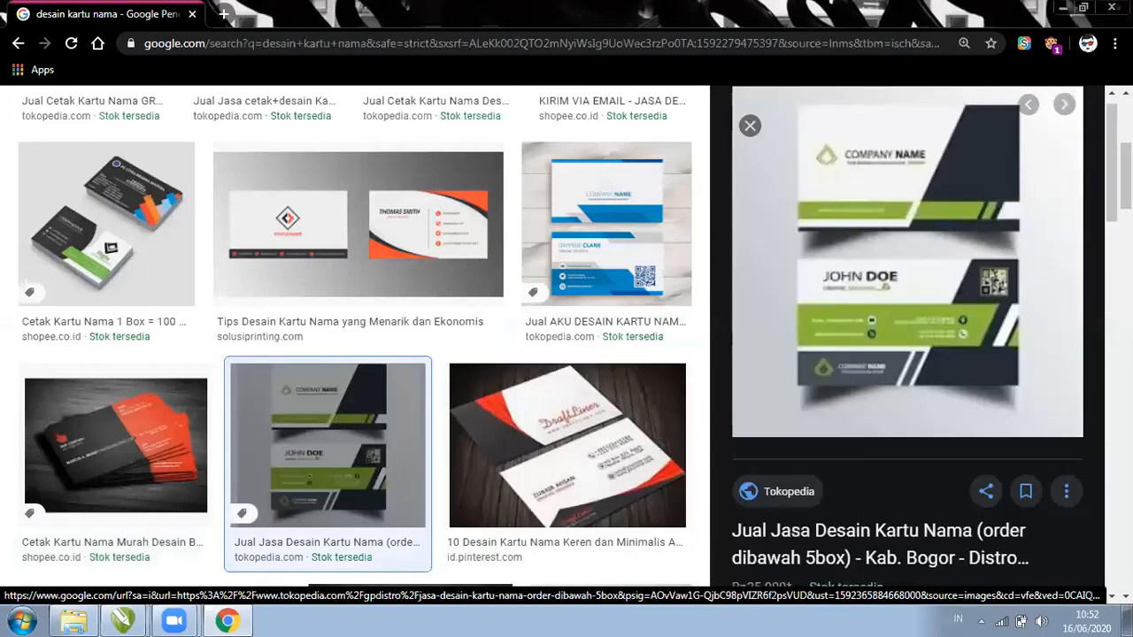
{"action": "key", "text": "Right"}
{"action": "key", "text": "Right"}
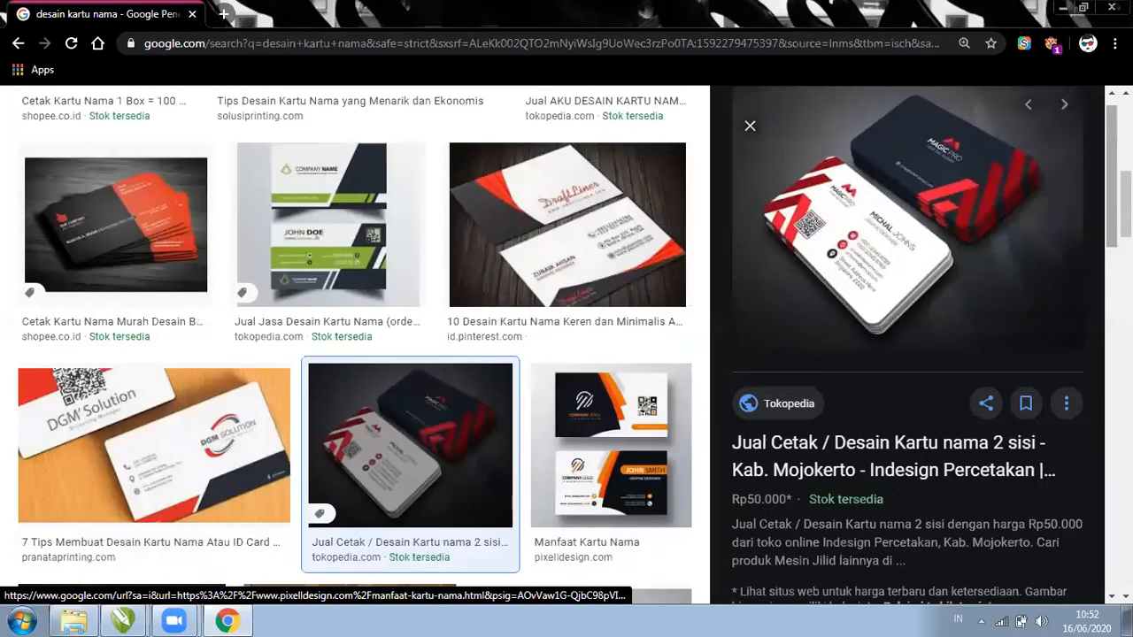
{"action": "key", "text": "Right"}
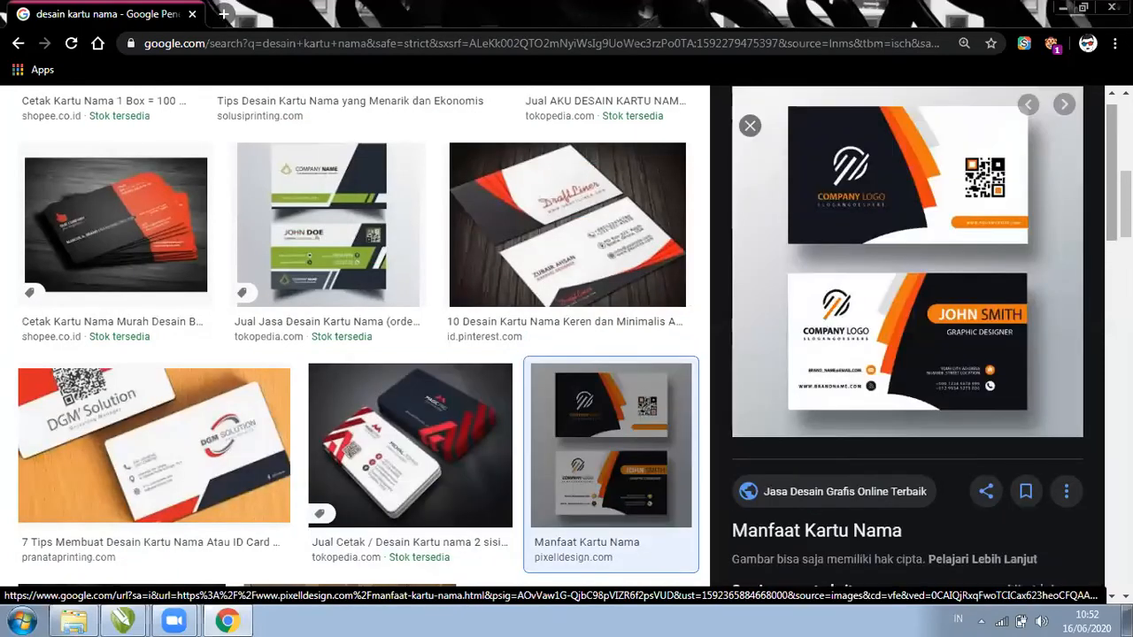
{"action": "key", "text": "Right"}
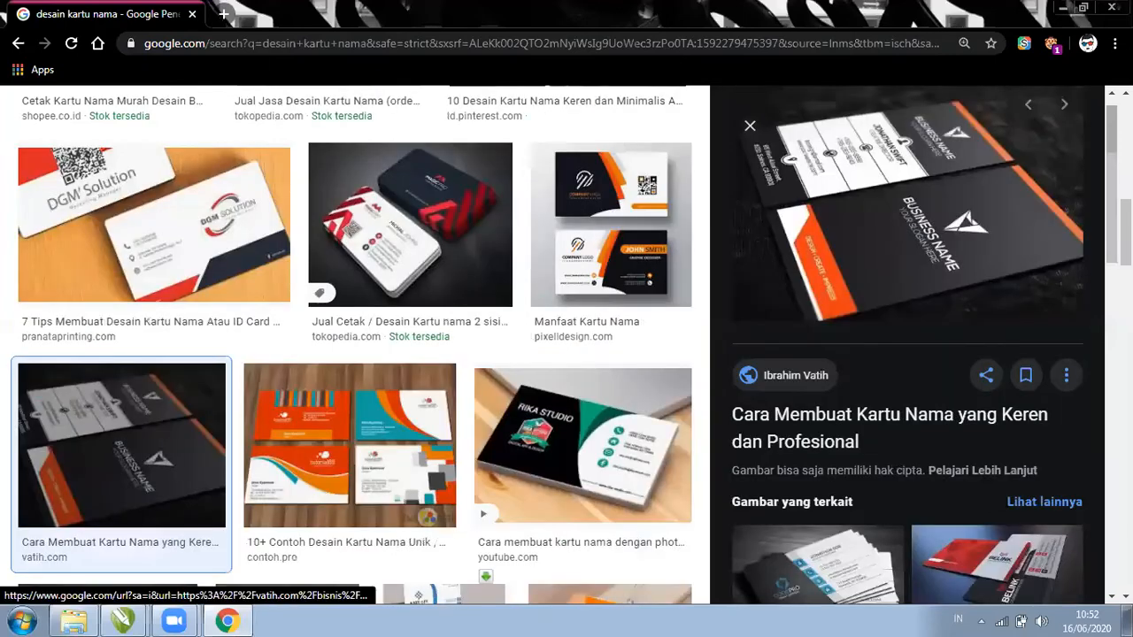
Preview the 10+ Contoh Desain Kartu Nama result and the Rika Studio video result
{"action": "left_click_drag", "start_coordinate": [1111, 184], "coordinate": [1111, 193]}
{"action": "scroll", "coordinate": [416, 389], "scroll_direction": "down", "scroll_amount": 1}
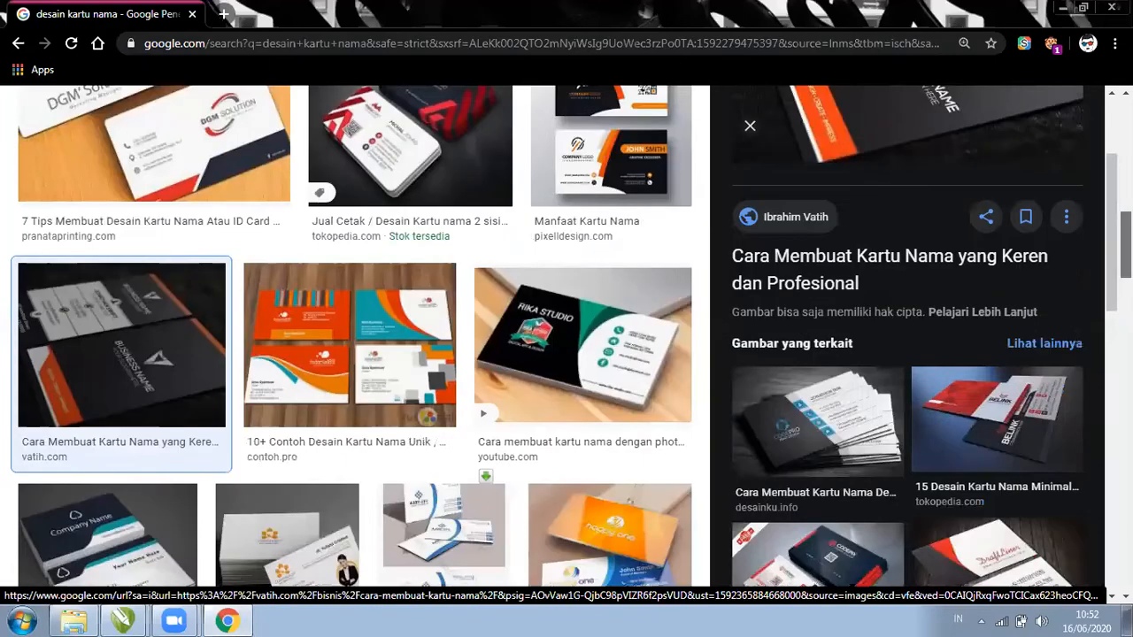
{"action": "scroll", "coordinate": [416, 389], "scroll_direction": "down", "scroll_amount": 2}
{"action": "left_click", "coordinate": [370, 197]}
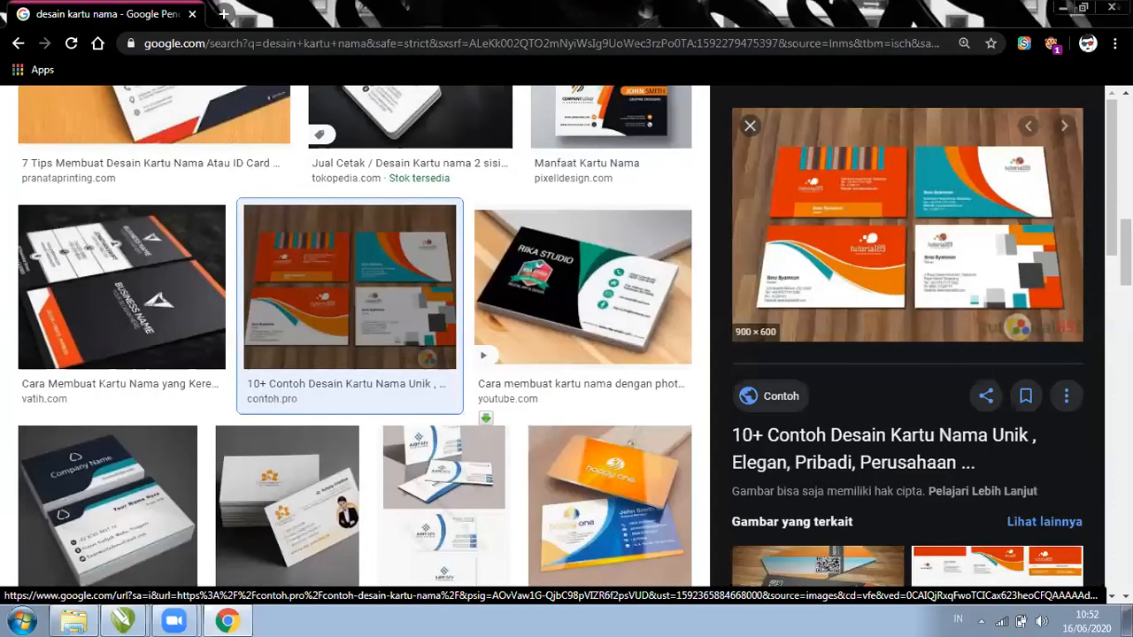
{"action": "scroll", "coordinate": [907, 336], "scroll_direction": "down", "scroll_amount": 2}
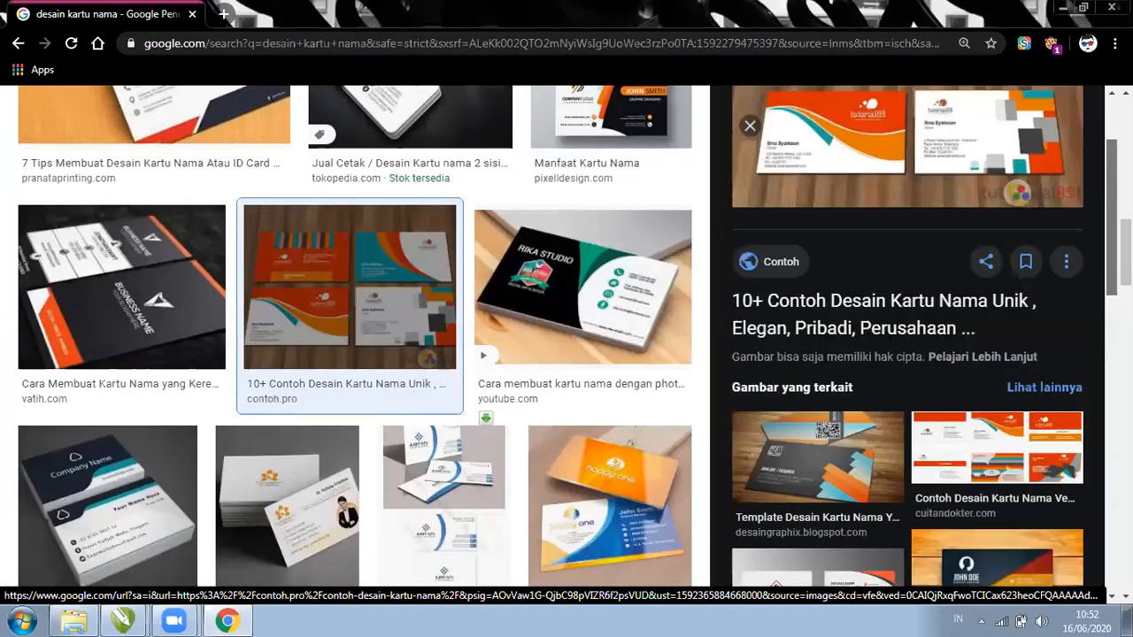
{"action": "left_click", "coordinate": [623, 291]}
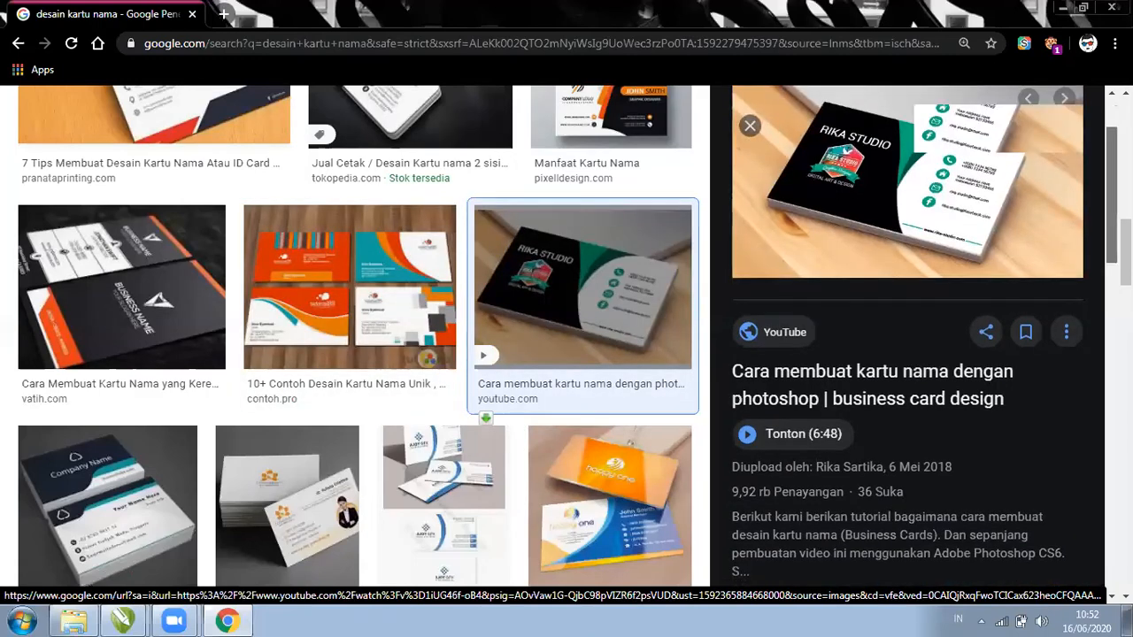
Preview the Tips Membuat Desain Kartu Nama, JASA DESAIN KARTU NAMA and pikbest results
{"action": "scroll", "coordinate": [907, 336], "scroll_direction": "down", "scroll_amount": 2}
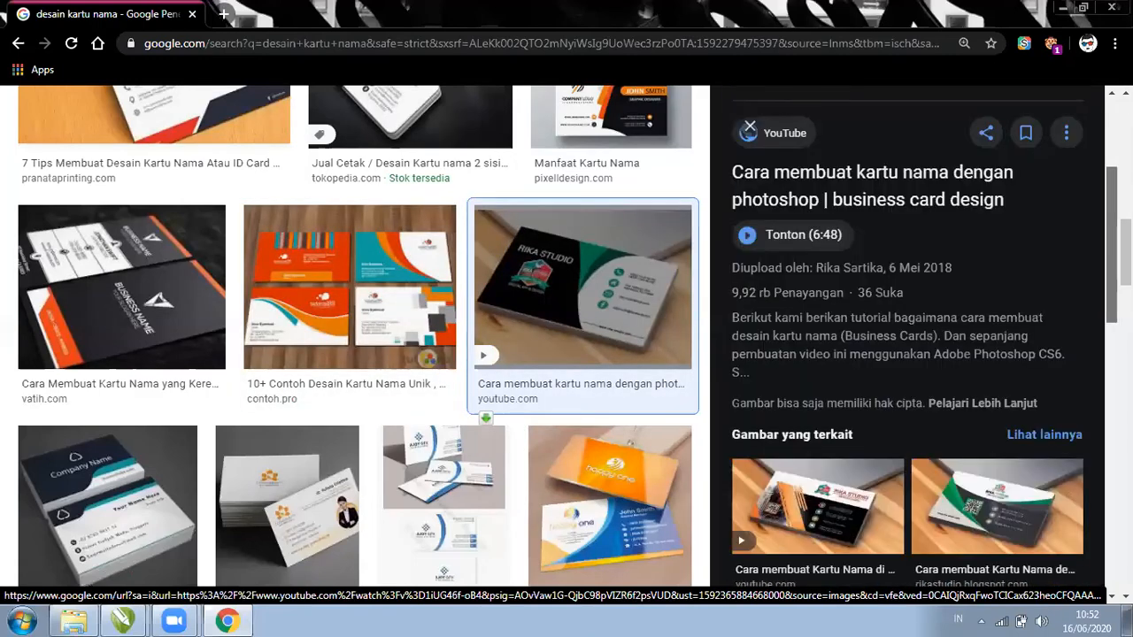
{"action": "scroll", "coordinate": [907, 337], "scroll_direction": "down", "scroll_amount": 2}
{"action": "scroll", "coordinate": [358, 337], "scroll_direction": "down", "scroll_amount": 2}
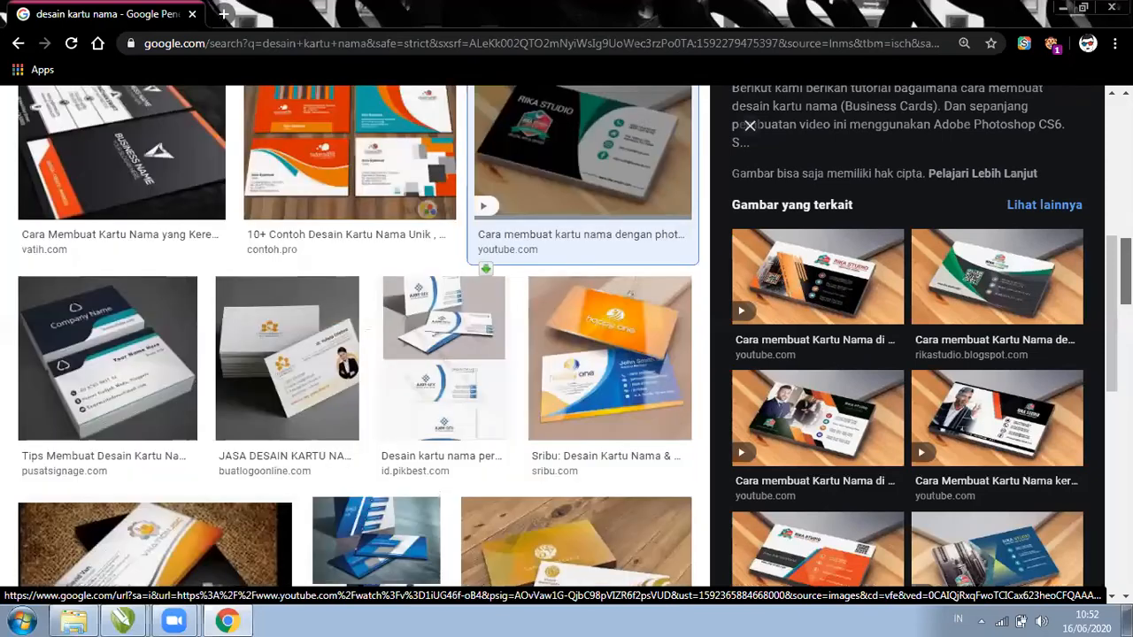
{"action": "left_click", "coordinate": [122, 359]}
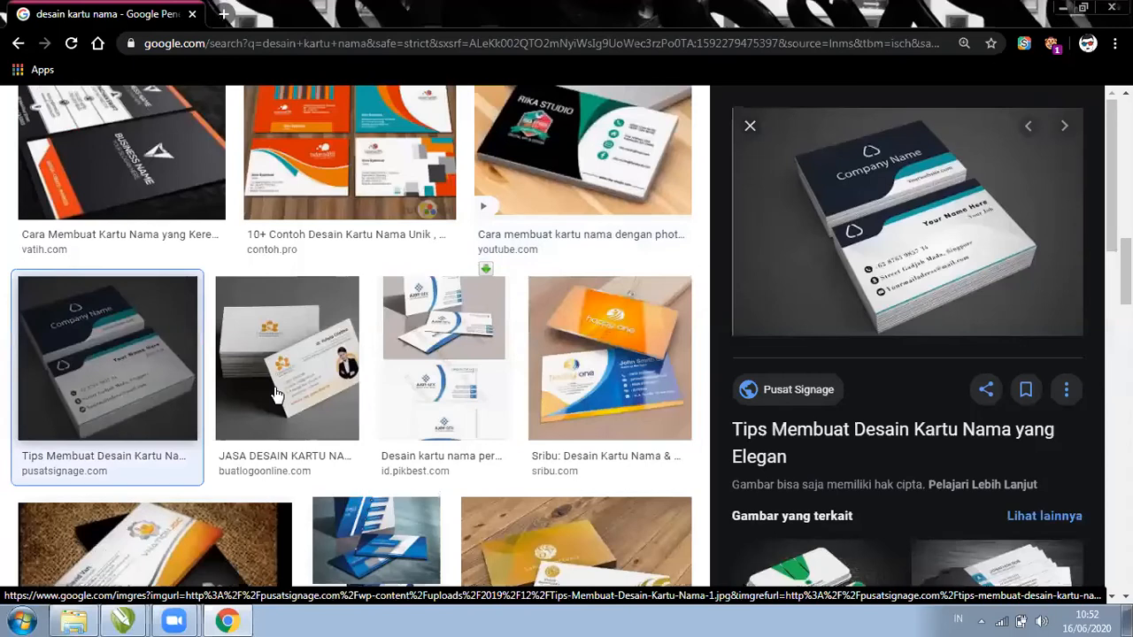
{"action": "left_click", "coordinate": [276, 393]}
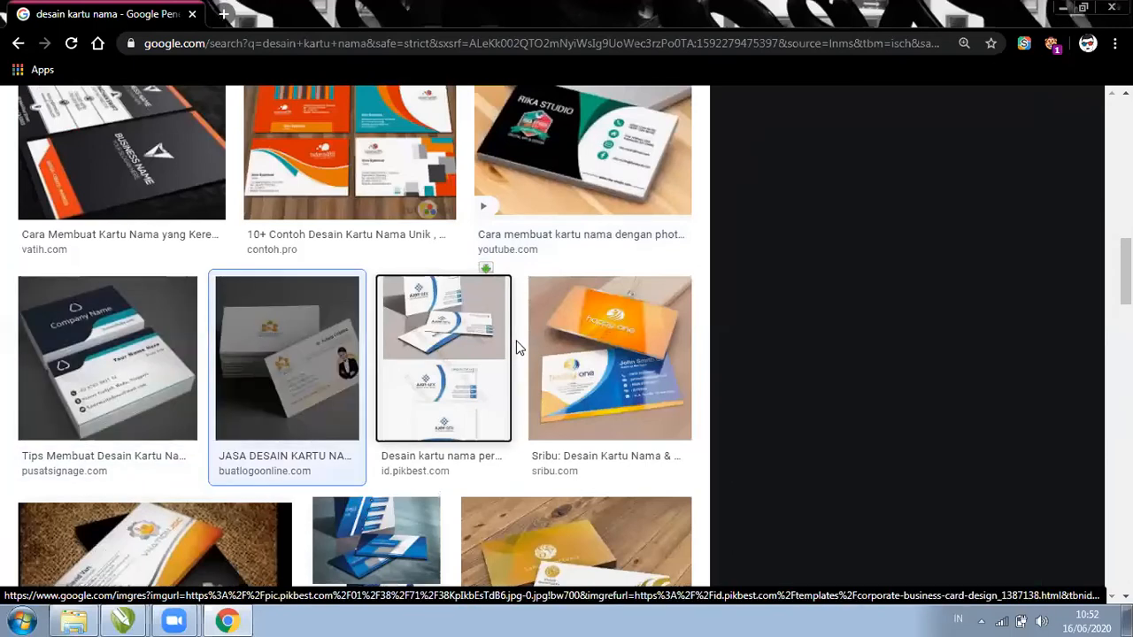
{"action": "left_click", "coordinate": [508, 347]}
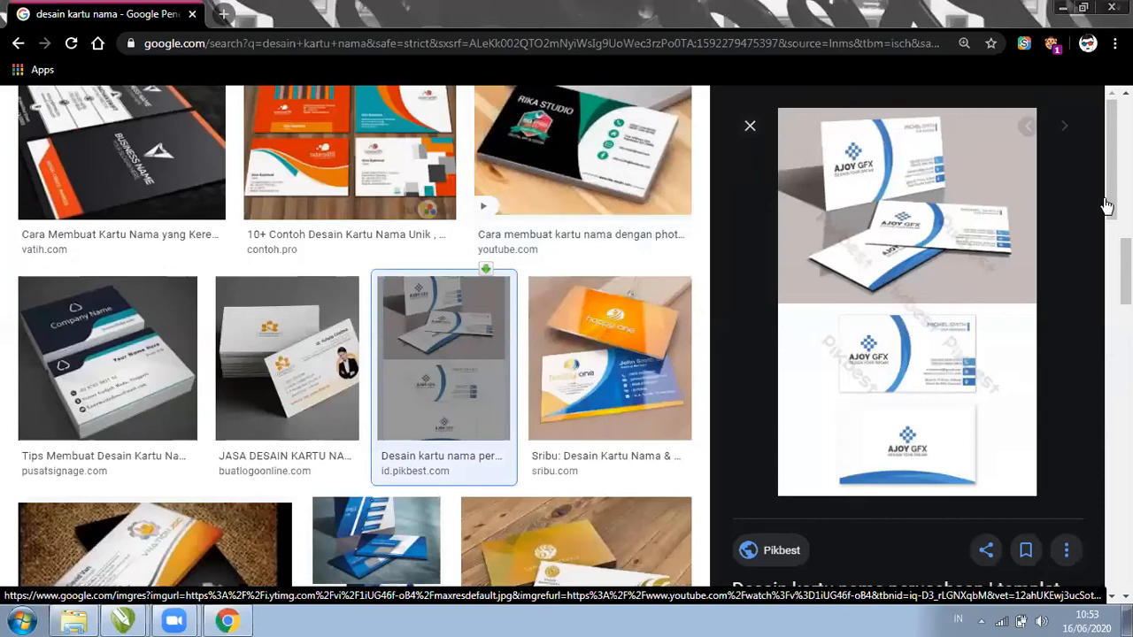
Preview the bukalapak card, then step on through the Tokopedia and serbabisnis card images
{"action": "scroll", "coordinate": [906, 265], "scroll_direction": "down", "scroll_amount": 2}
{"action": "scroll", "coordinate": [907, 336], "scroll_direction": "down", "scroll_amount": 1}
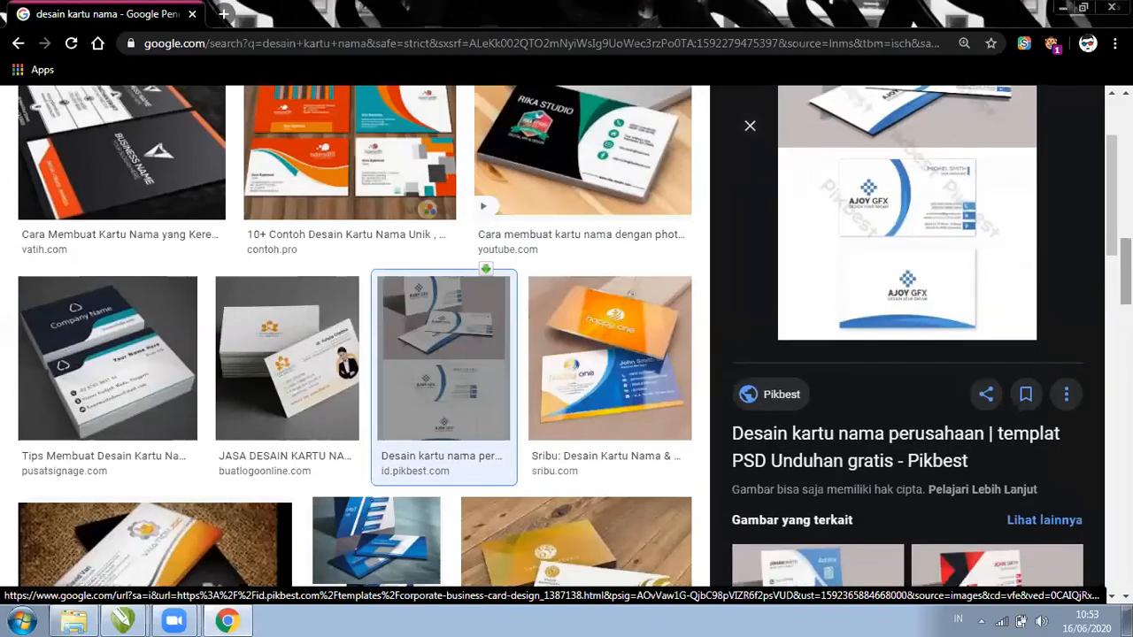
{"action": "scroll", "coordinate": [532, 403], "scroll_direction": "down", "scroll_amount": 2}
{"action": "scroll", "coordinate": [532, 402], "scroll_direction": "down", "scroll_amount": 5}
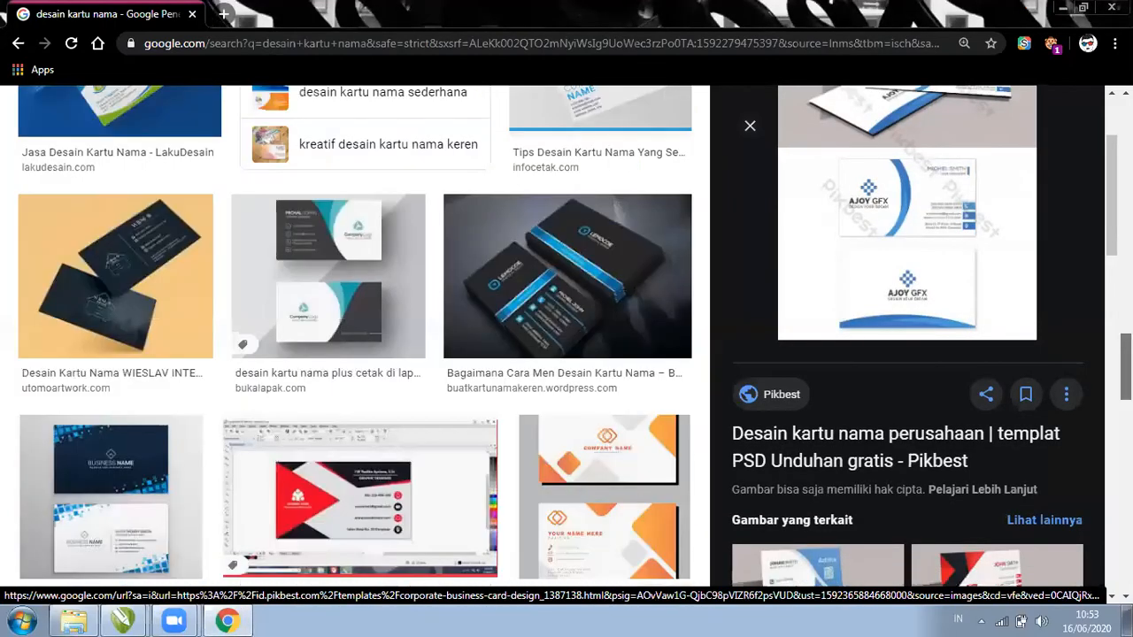
{"action": "scroll", "coordinate": [531, 403], "scroll_direction": "up", "scroll_amount": 1}
{"action": "left_click", "coordinate": [298, 386]}
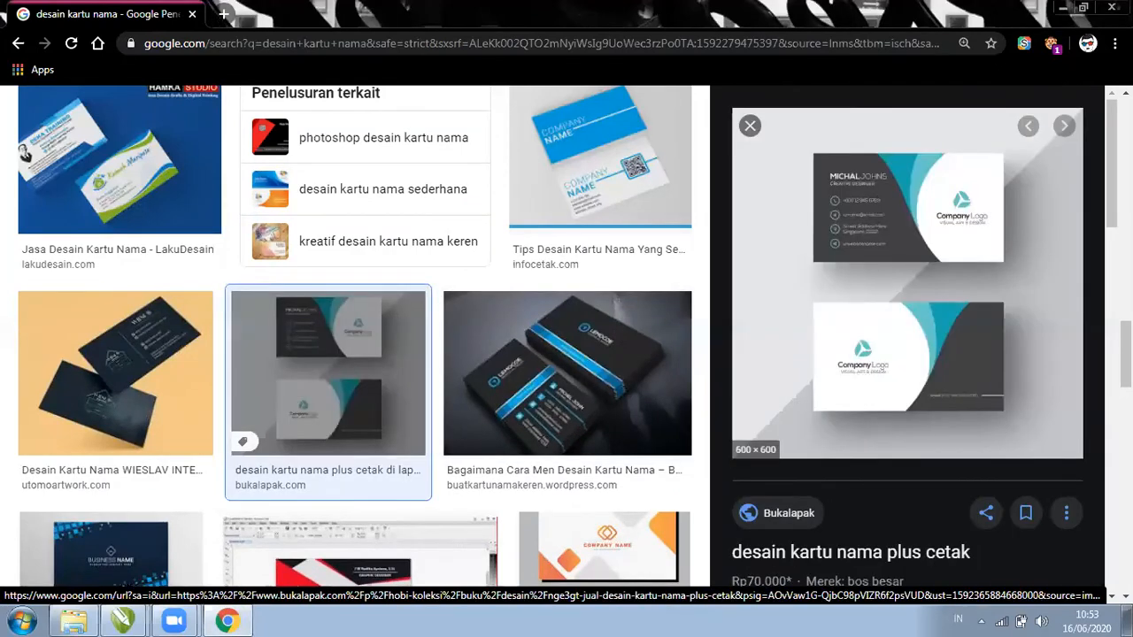
{"action": "scroll", "coordinate": [907, 336], "scroll_direction": "down", "scroll_amount": 2}
{"action": "scroll", "coordinate": [939, 386], "scroll_direction": "down", "scroll_amount": 1}
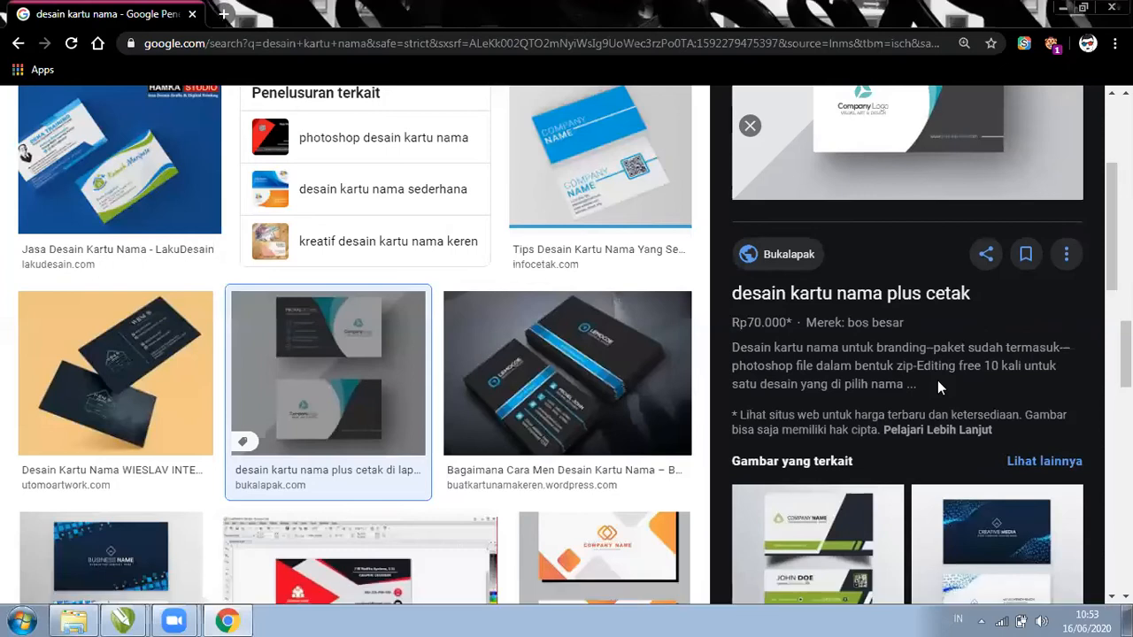
{"action": "key", "text": "Right"}
{"action": "key", "text": "Right"}
{"action": "key", "text": "Right"}
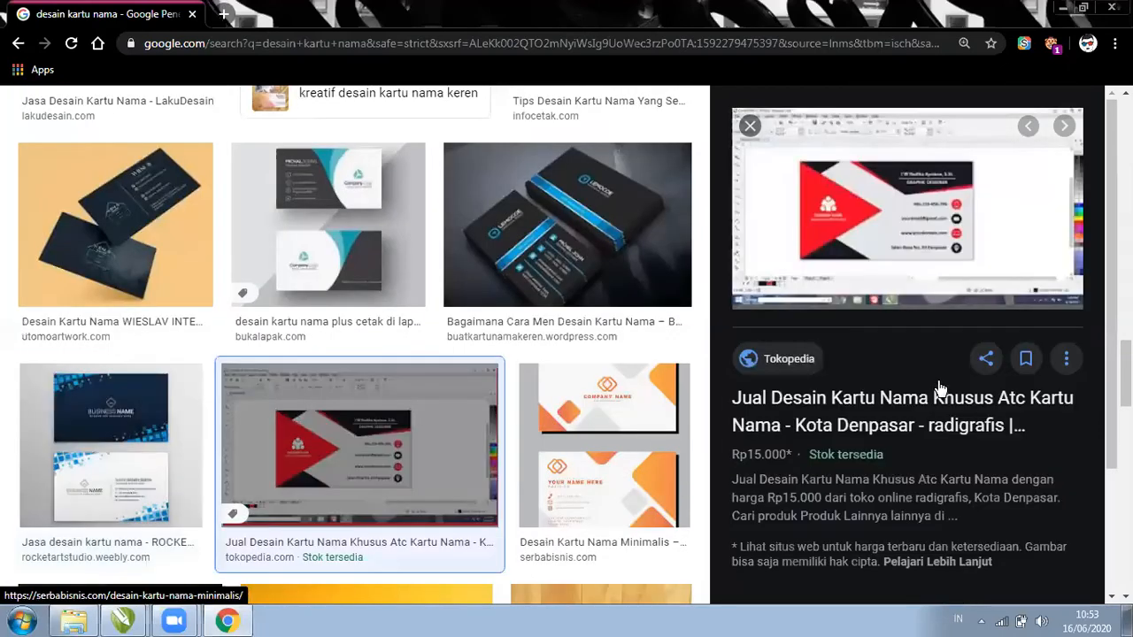
{"action": "key", "text": "Right"}
{"action": "key", "text": "Right"}
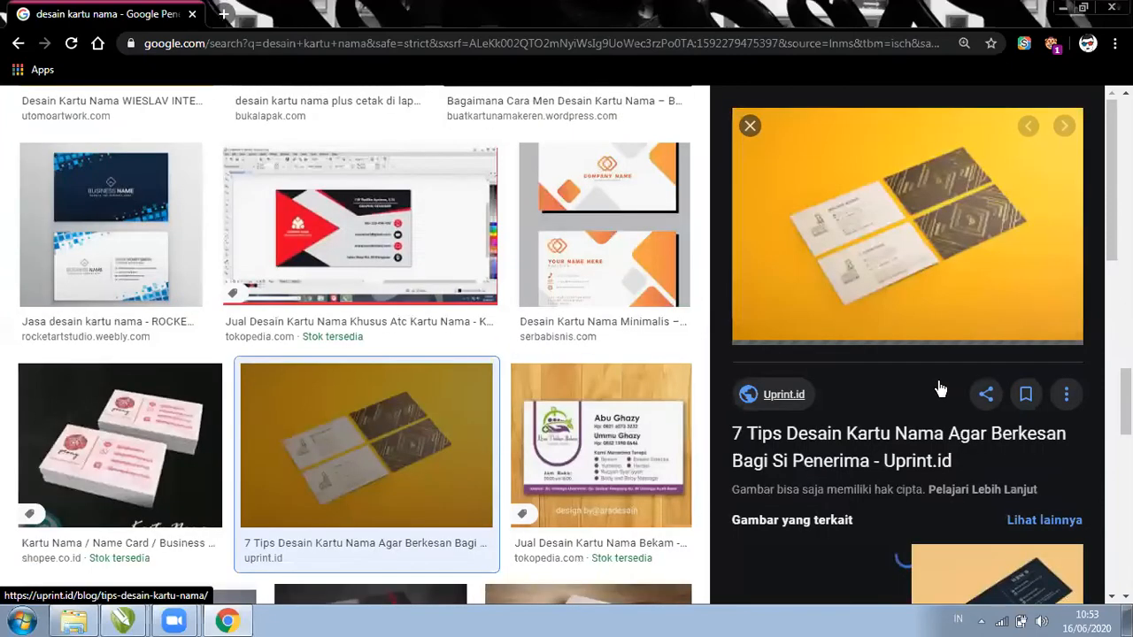
{"action": "scroll", "coordinate": [518, 94], "scroll_direction": "up", "scroll_amount": 3}
{"action": "key", "text": "Right"}
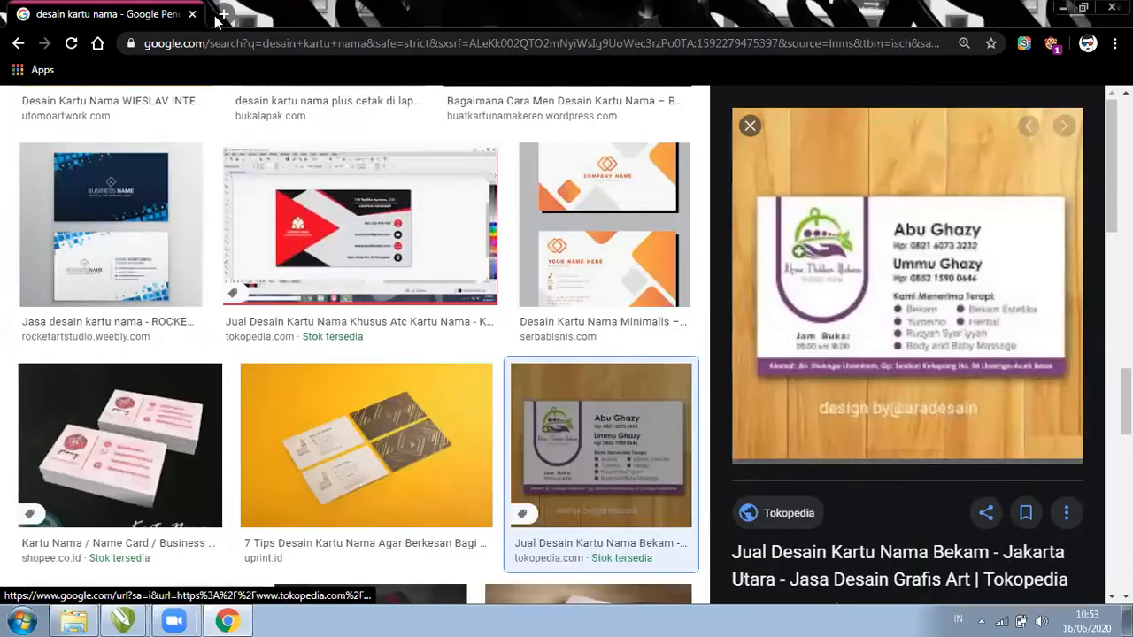
Load freepik.com in a new tab, then go back to the image results
{"action": "left_click", "coordinate": [223, 14]}
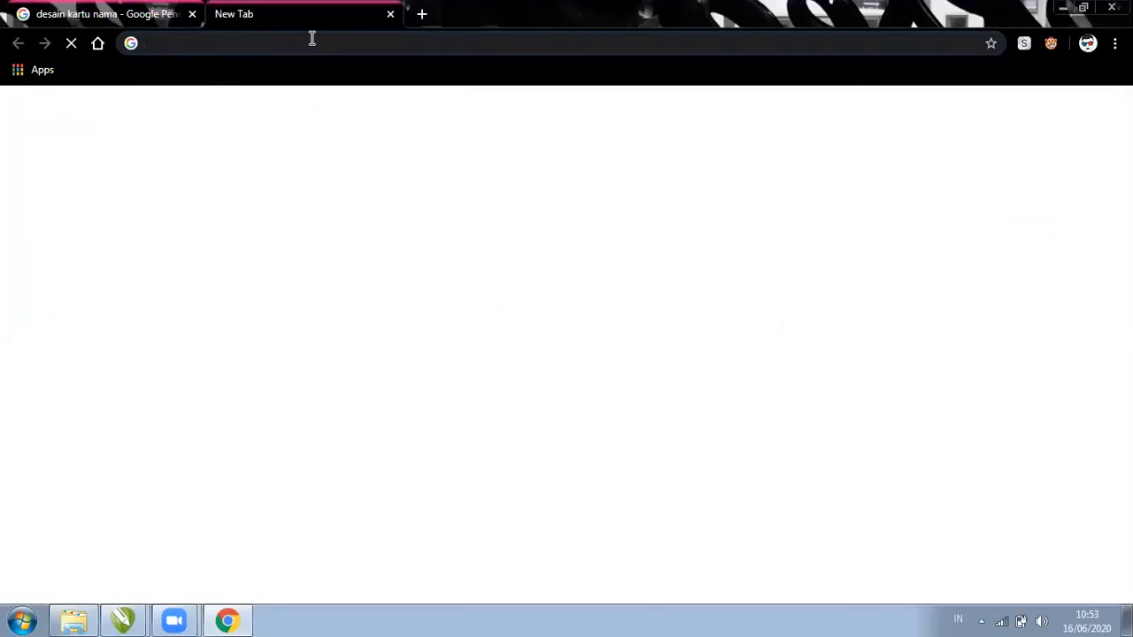
{"action": "type", "text": "free"}
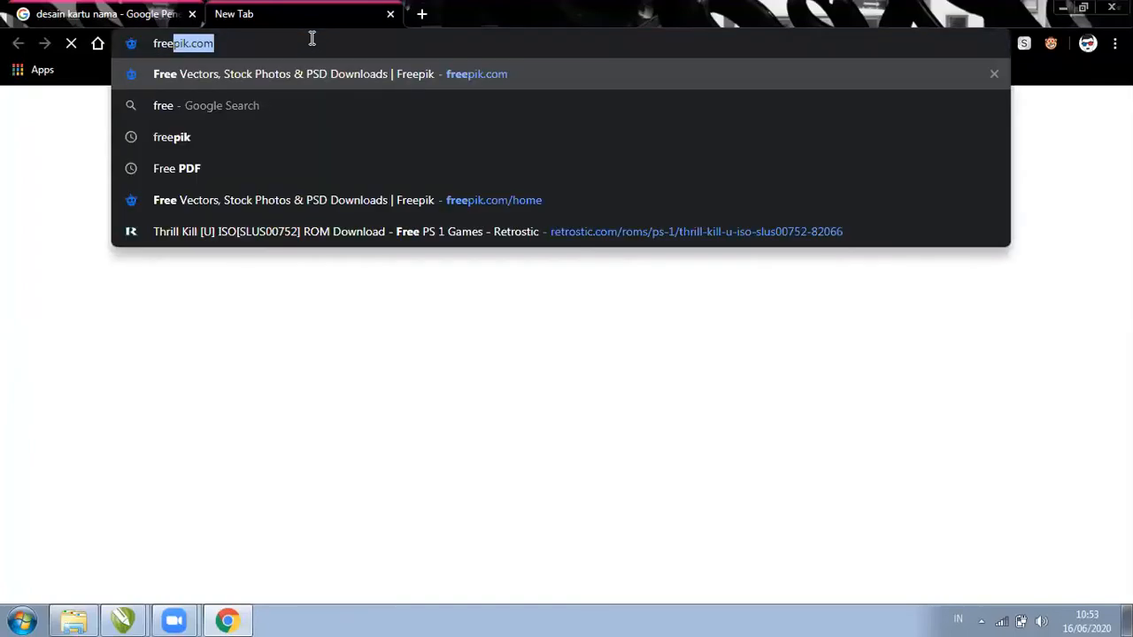
{"action": "key", "text": "Return"}
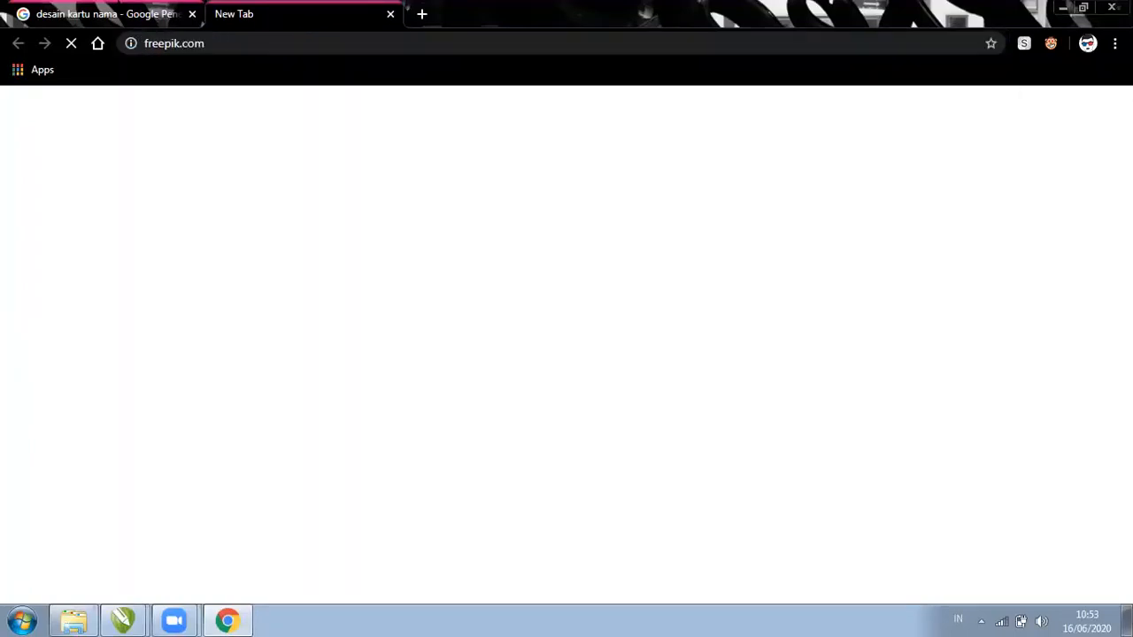
{"action": "key", "text": "ctrl+Tab"}
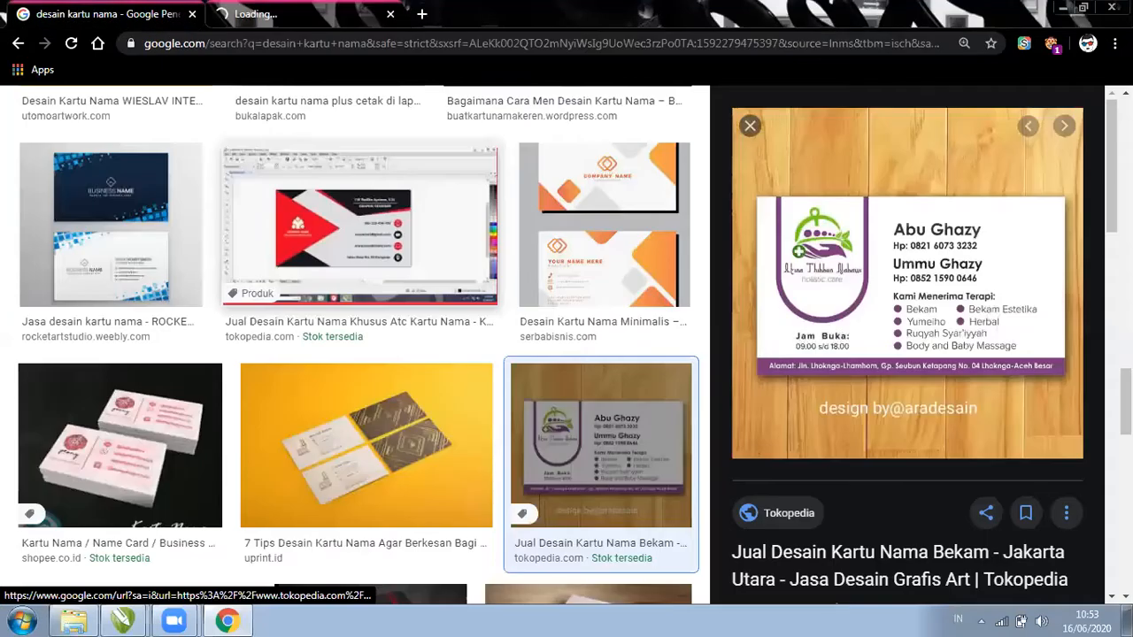
{"action": "scroll", "coordinate": [907, 336], "scroll_direction": "down", "scroll_amount": 2}
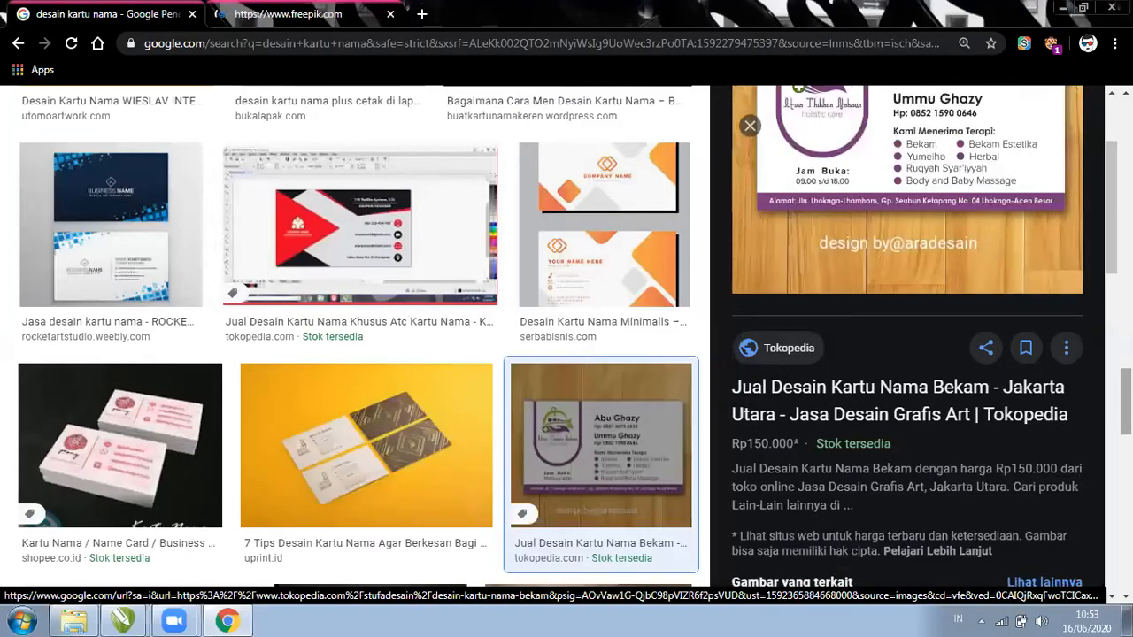
{"action": "scroll", "coordinate": [354, 354], "scroll_direction": "down", "scroll_amount": 2}
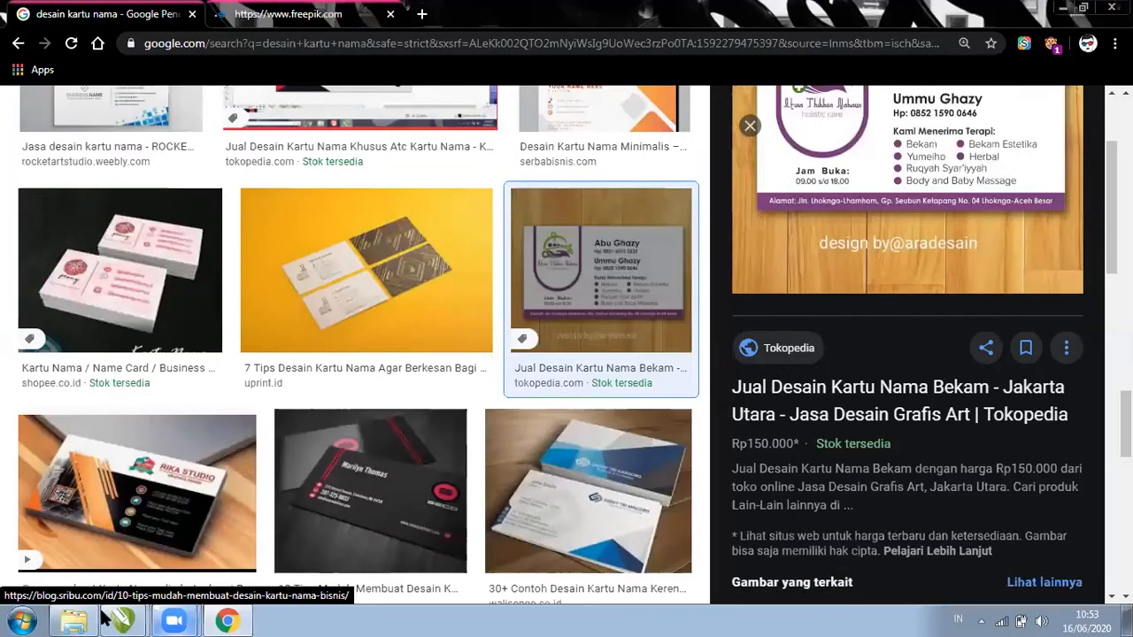
Close the Logo A document without saving its changes
{"action": "mouse_move", "coordinate": [123, 621]}
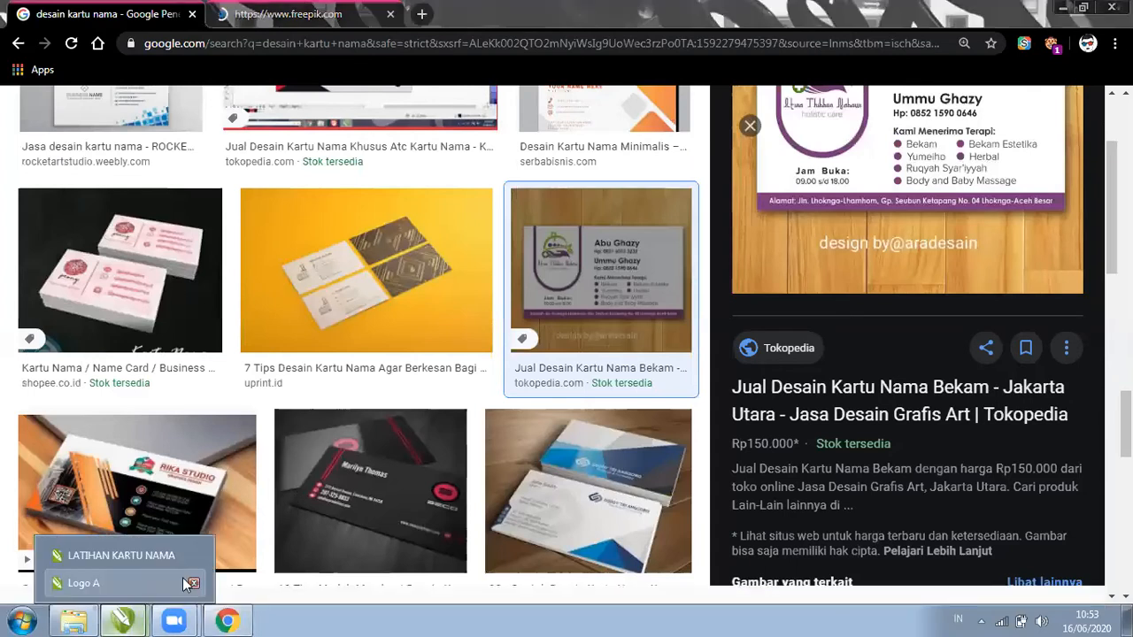
{"action": "left_click", "coordinate": [197, 580]}
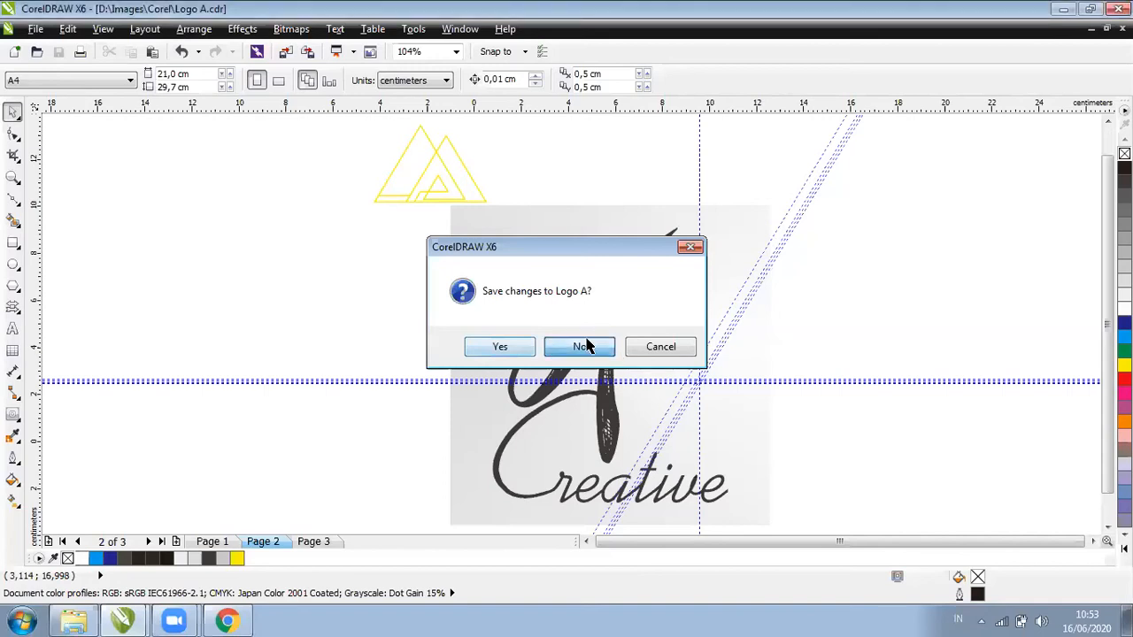
{"action": "left_click", "coordinate": [586, 346]}
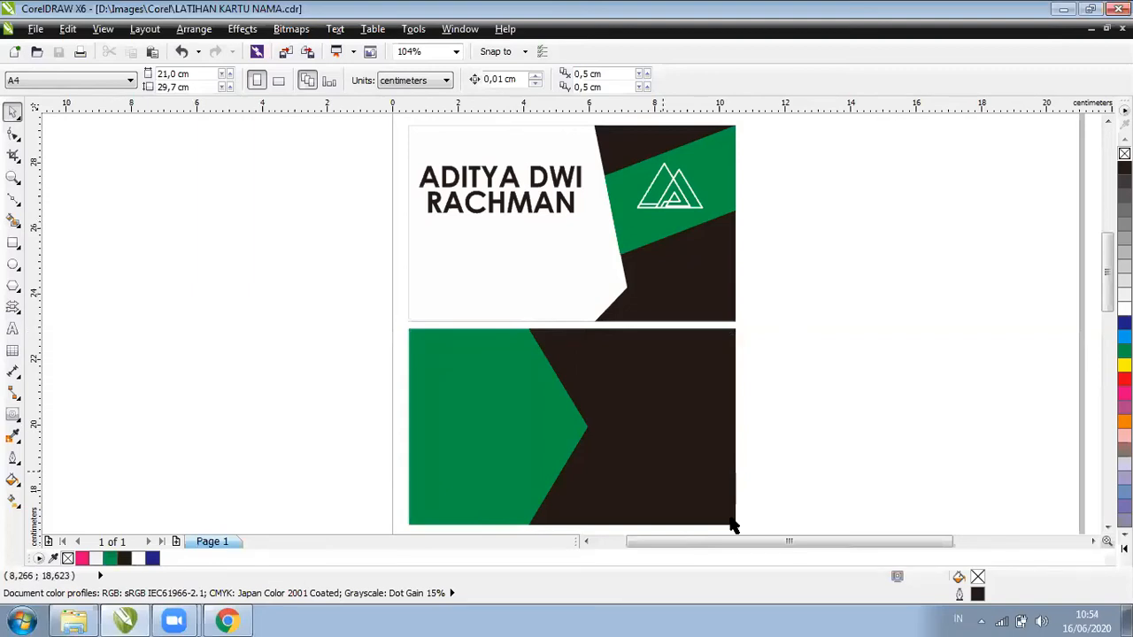
Place a copy of the card front's dark rectangle beside the card
{"action": "scroll", "coordinate": [756, 544], "scroll_direction": "right", "scroll_amount": 2}
{"action": "scroll", "coordinate": [416, 275], "scroll_direction": "right", "scroll_amount": 1}
{"action": "left_click", "coordinate": [417, 274]}
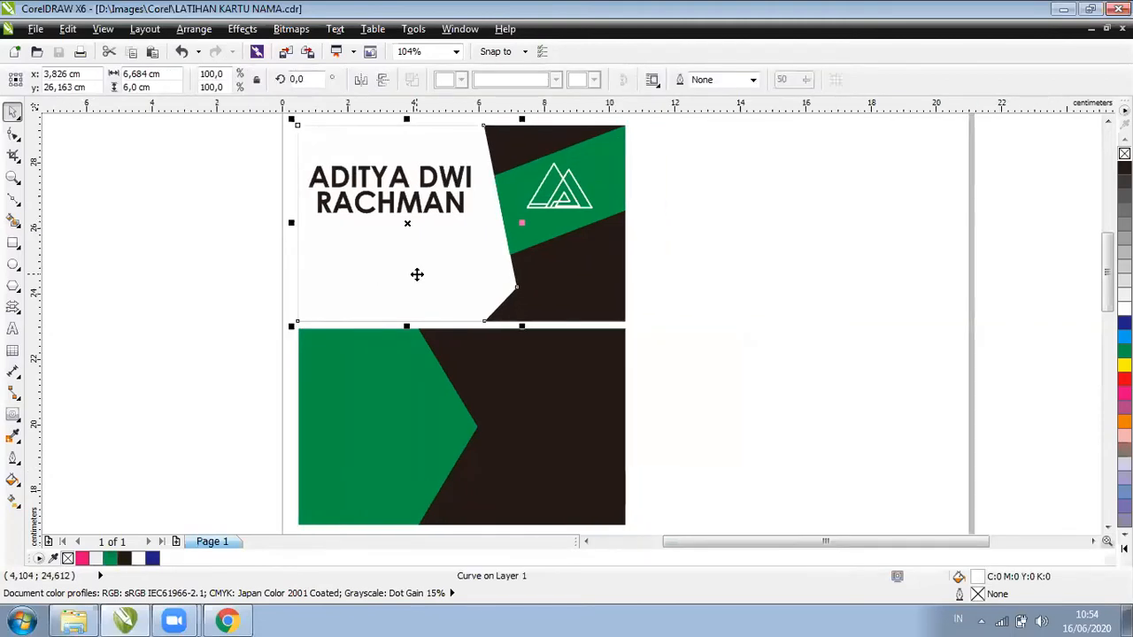
{"action": "left_click", "coordinate": [548, 288]}
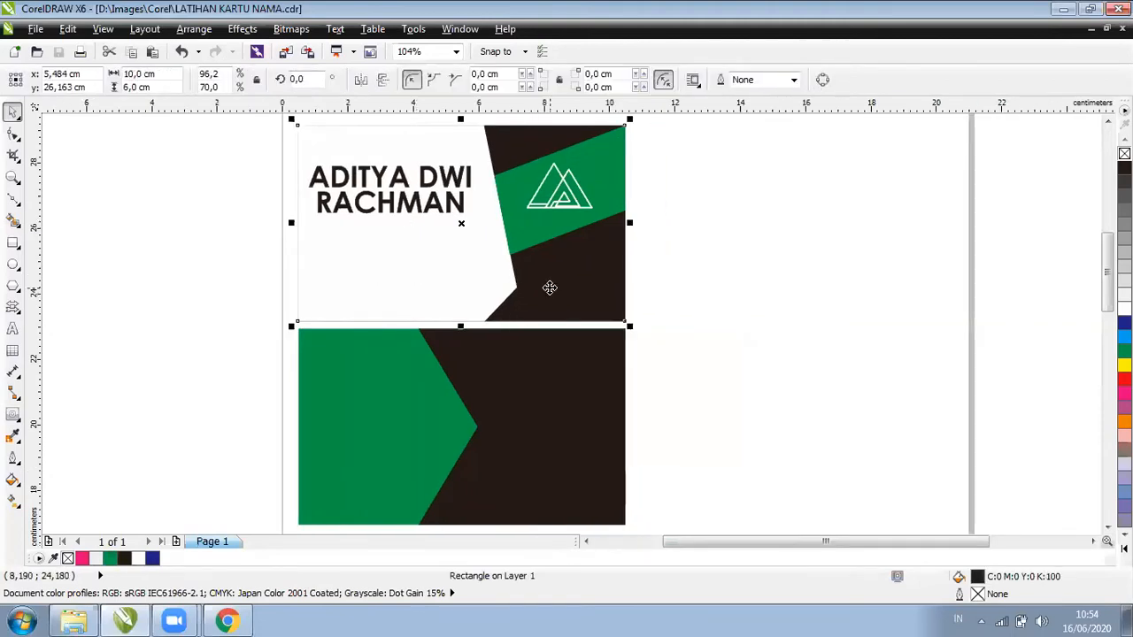
{"action": "left_click_drag", "start_coordinate": [574, 276], "coordinate": [895, 291]}
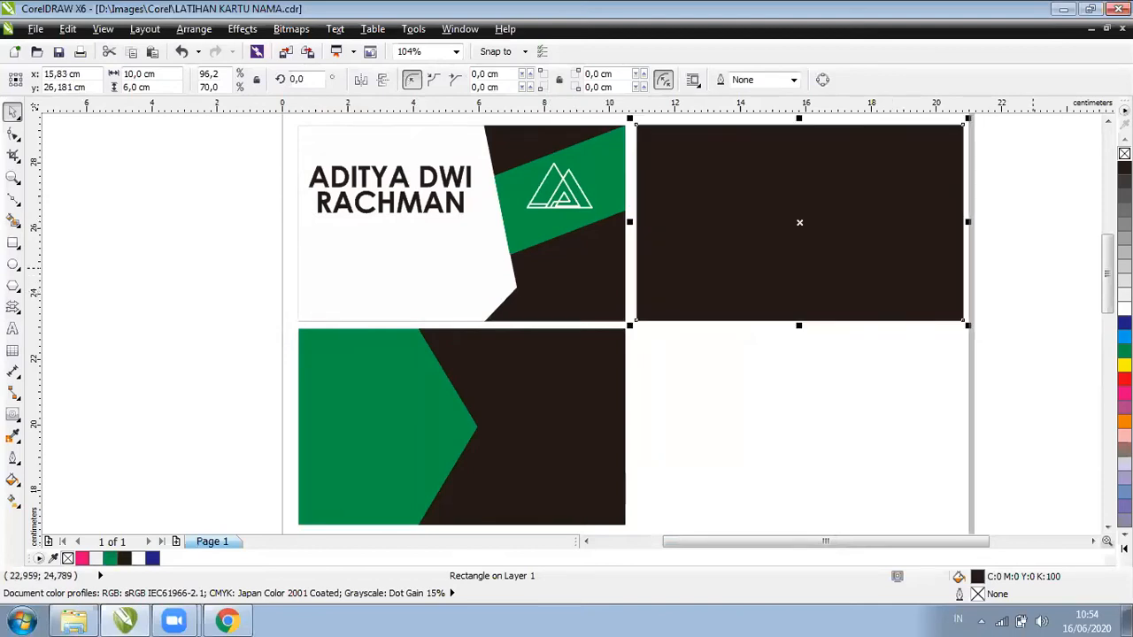
Give the new rectangle a white fill and black outline, and bring up the Images folder
{"action": "left_click", "coordinate": [1124, 309]}
{"action": "right_click", "coordinate": [1124, 167]}
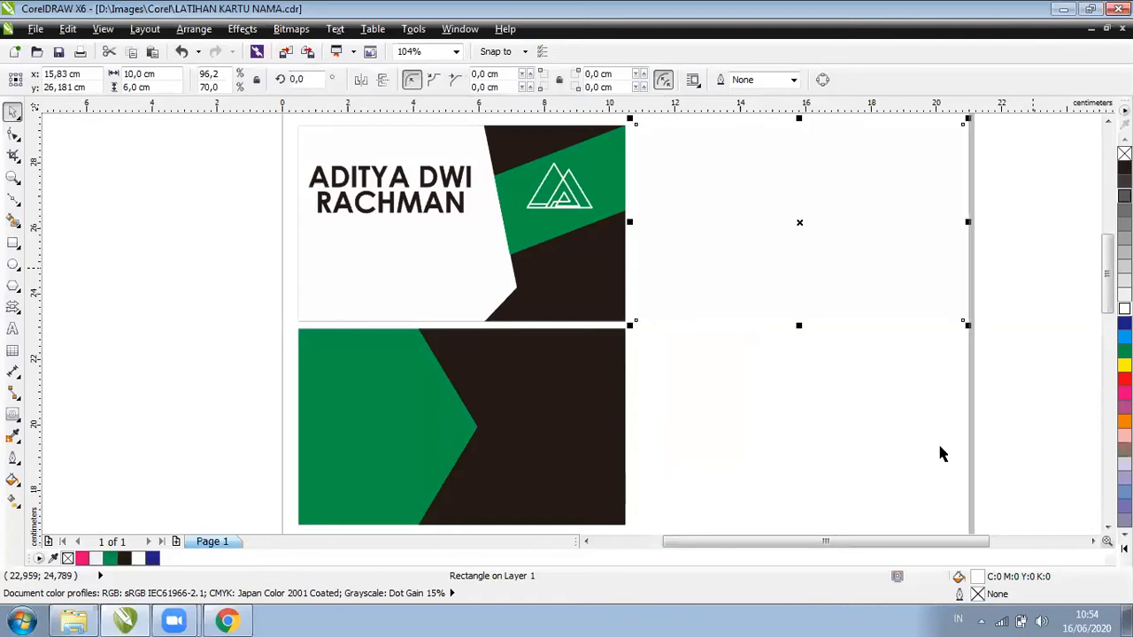
{"action": "left_click", "coordinate": [74, 619]}
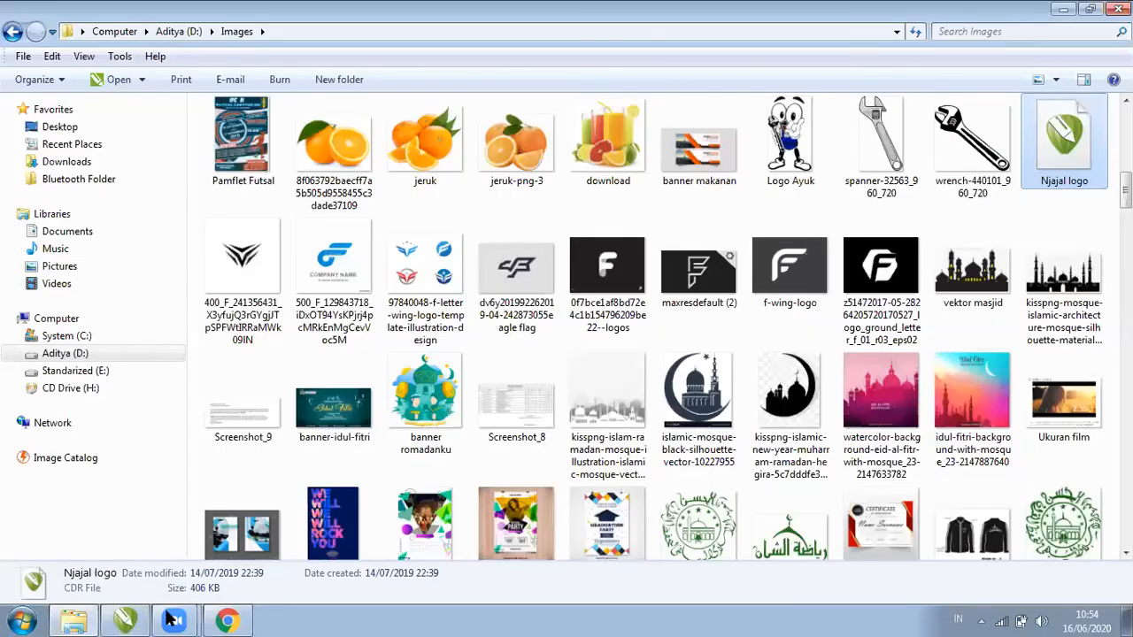
Switch from the Images folder back to the CorelDRAW business-card document
{"action": "left_click", "coordinate": [133, 620]}
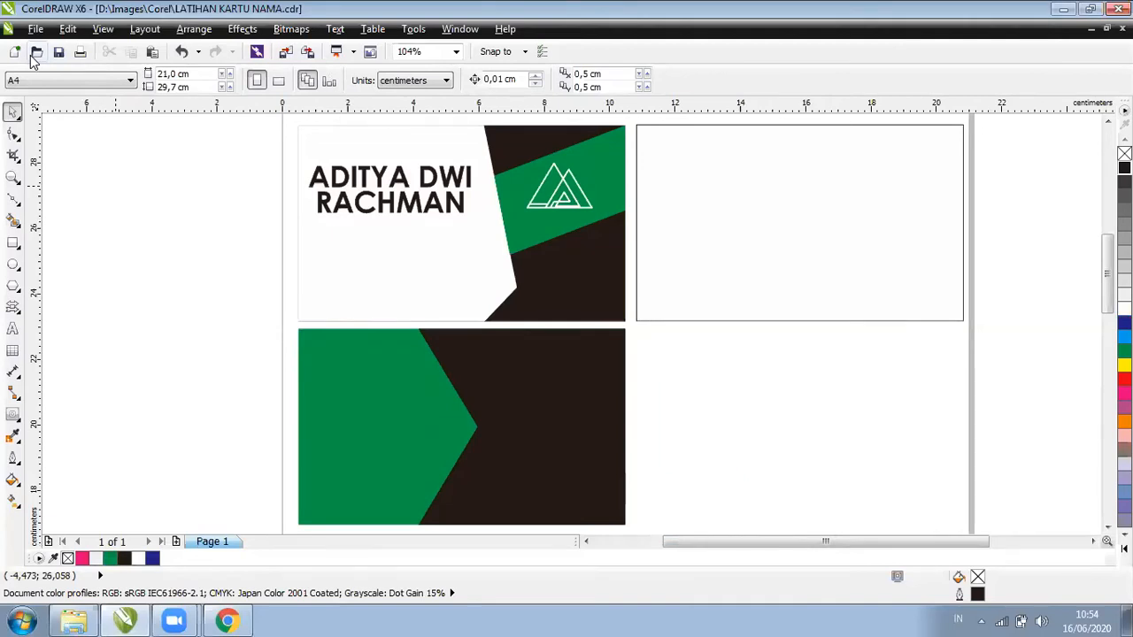
Open the Import dialog from the File menu
{"action": "key", "text": "alt+f"}
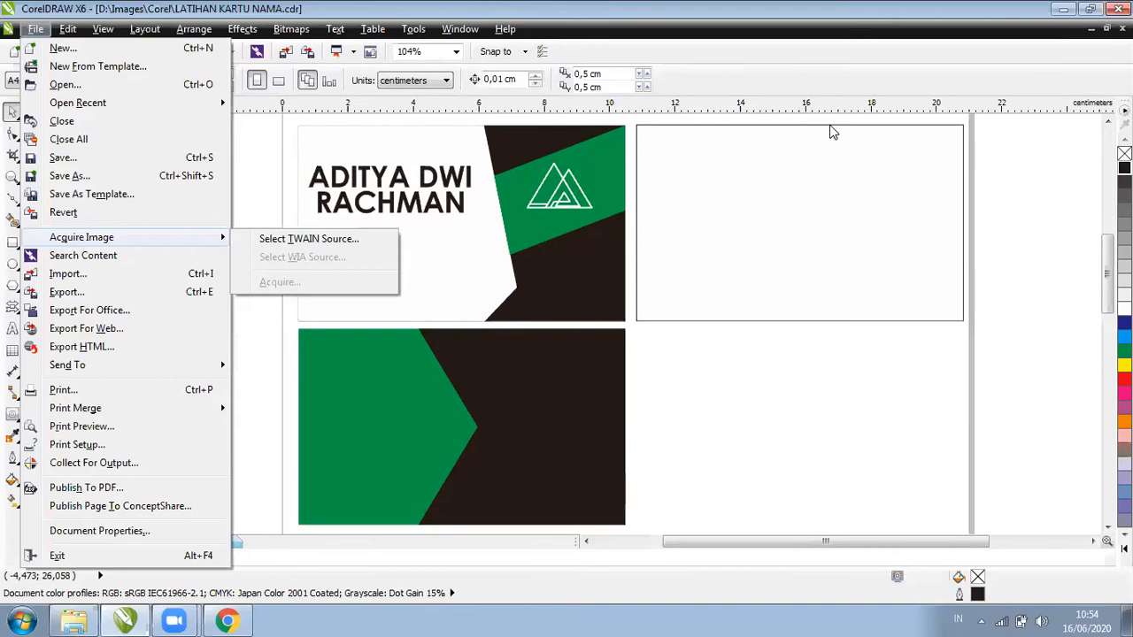
{"action": "key", "text": "Left"}
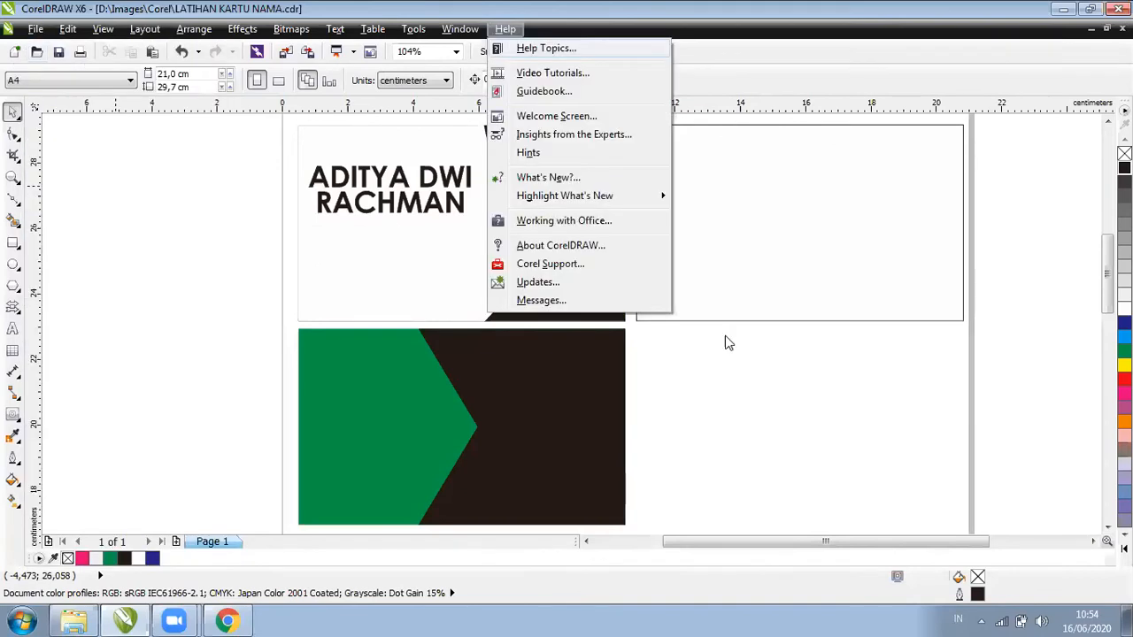
{"action": "key", "text": "Escape"}
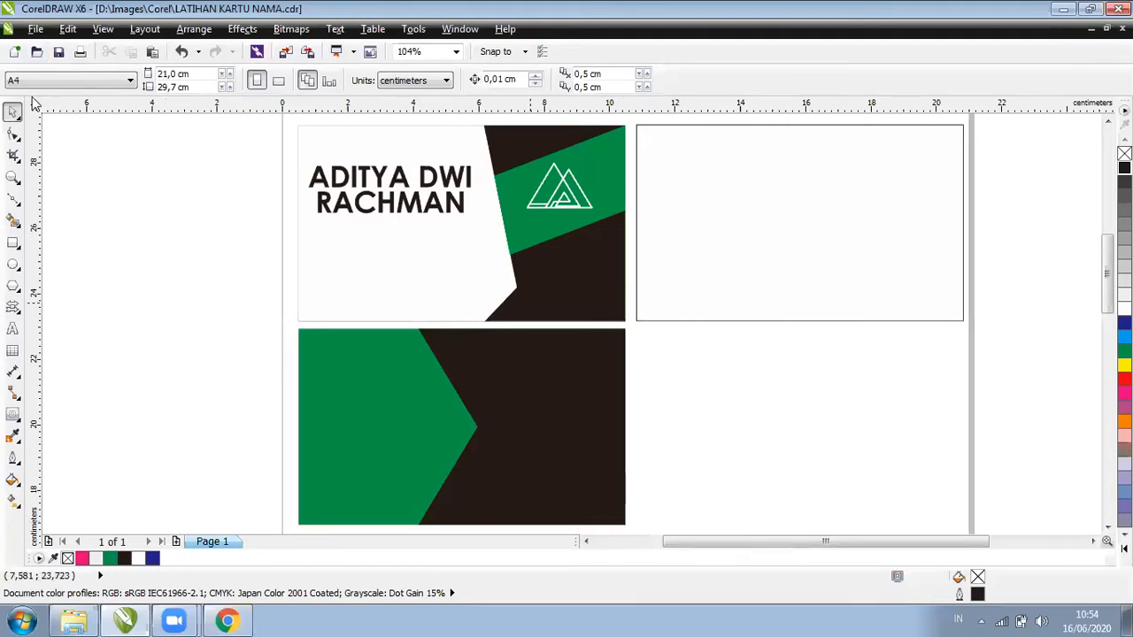
{"action": "key", "text": "alt+e"}
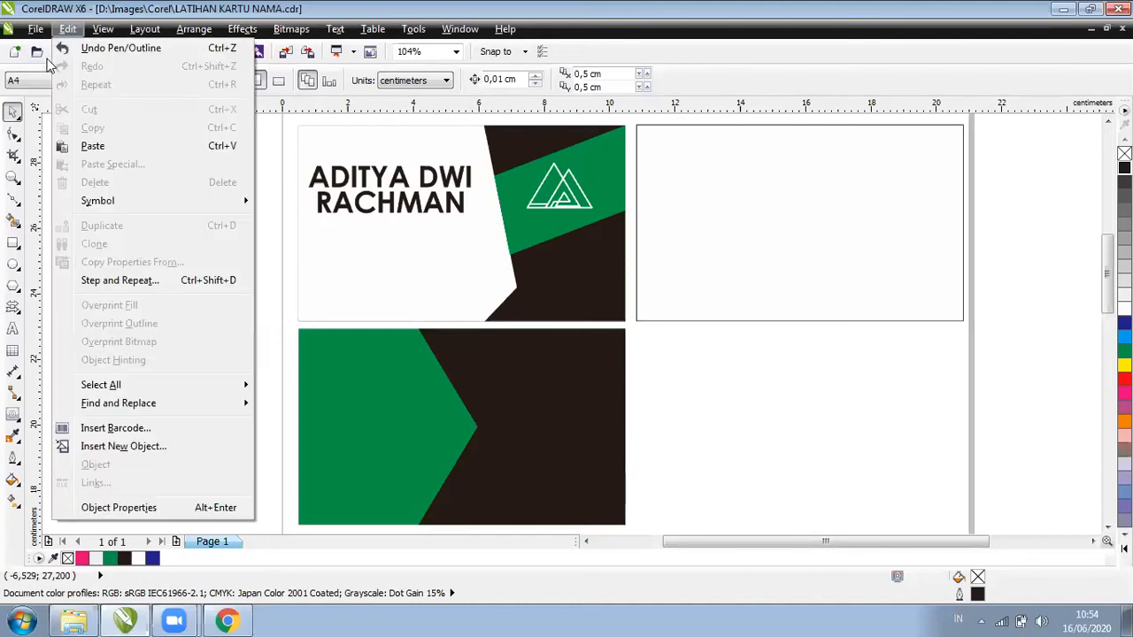
{"action": "left_click", "coordinate": [33, 30]}
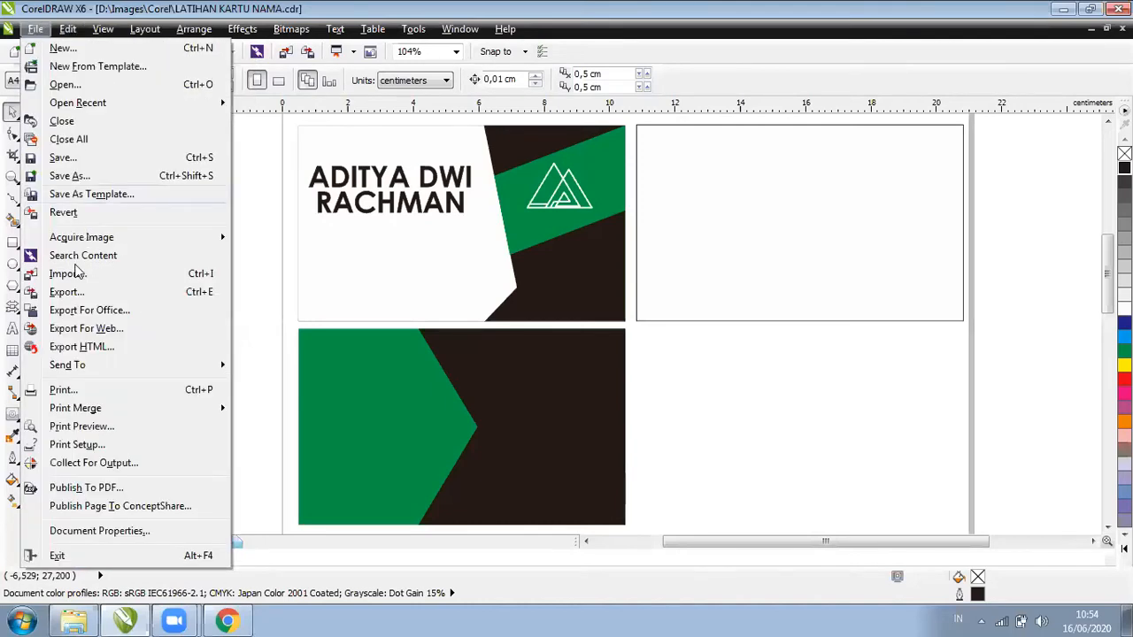
{"action": "left_click", "coordinate": [148, 274]}
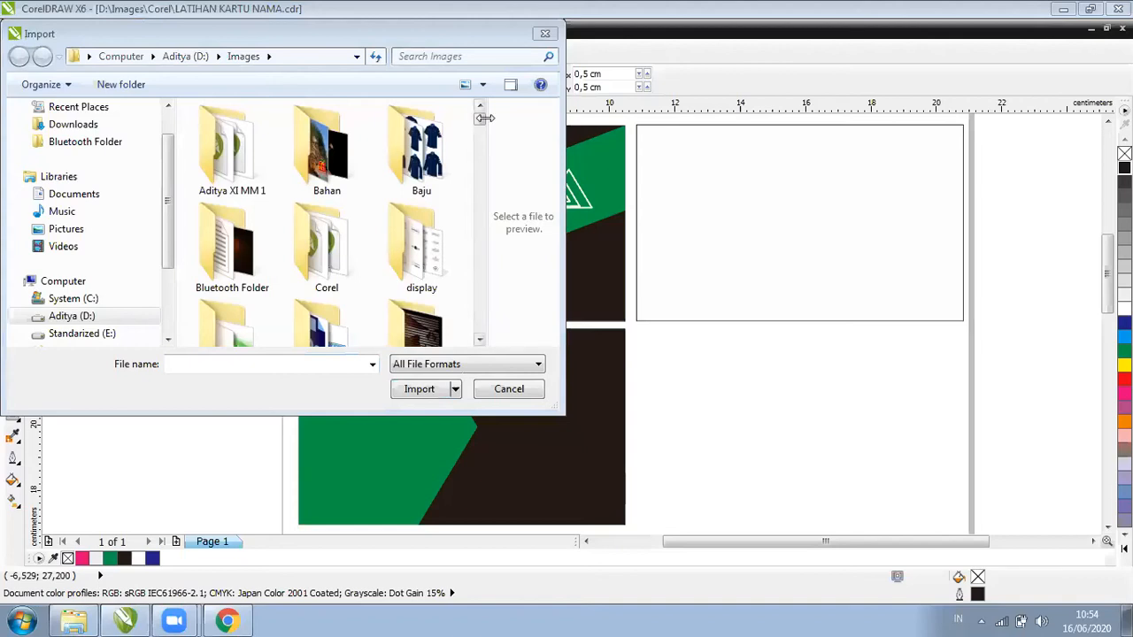
Import the 1280x1024 splash image from the Images > Landscape folder
{"action": "left_click", "coordinate": [322, 300]}
{"action": "scroll", "coordinate": [322, 301], "scroll_direction": "down", "scroll_amount": 3}
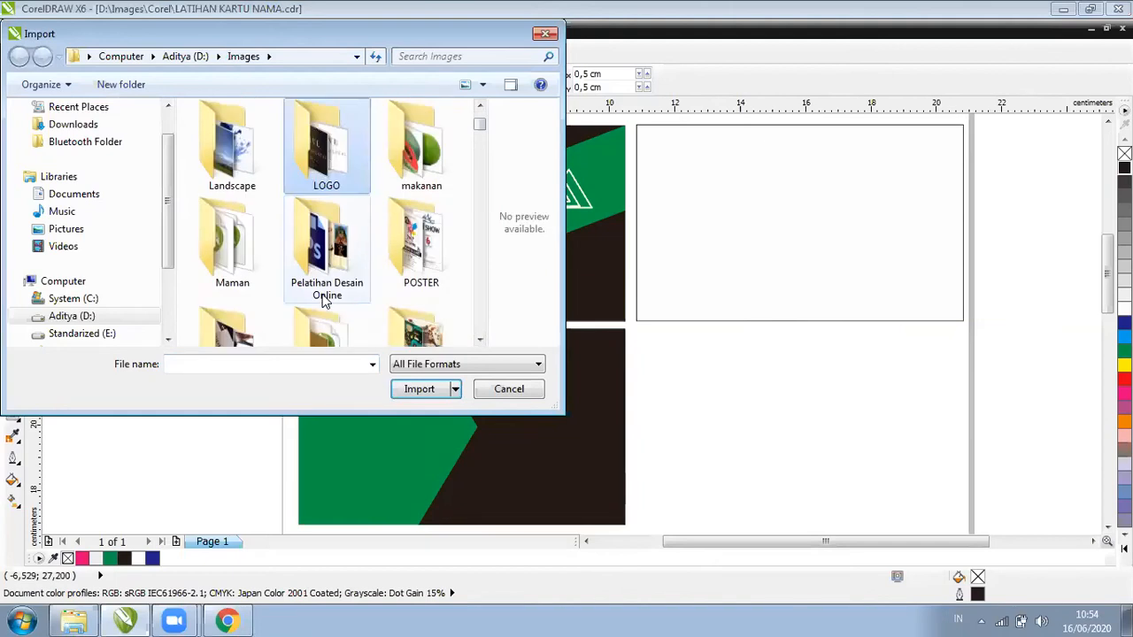
{"action": "key", "text": "Left"}
{"action": "key", "text": "Return"}
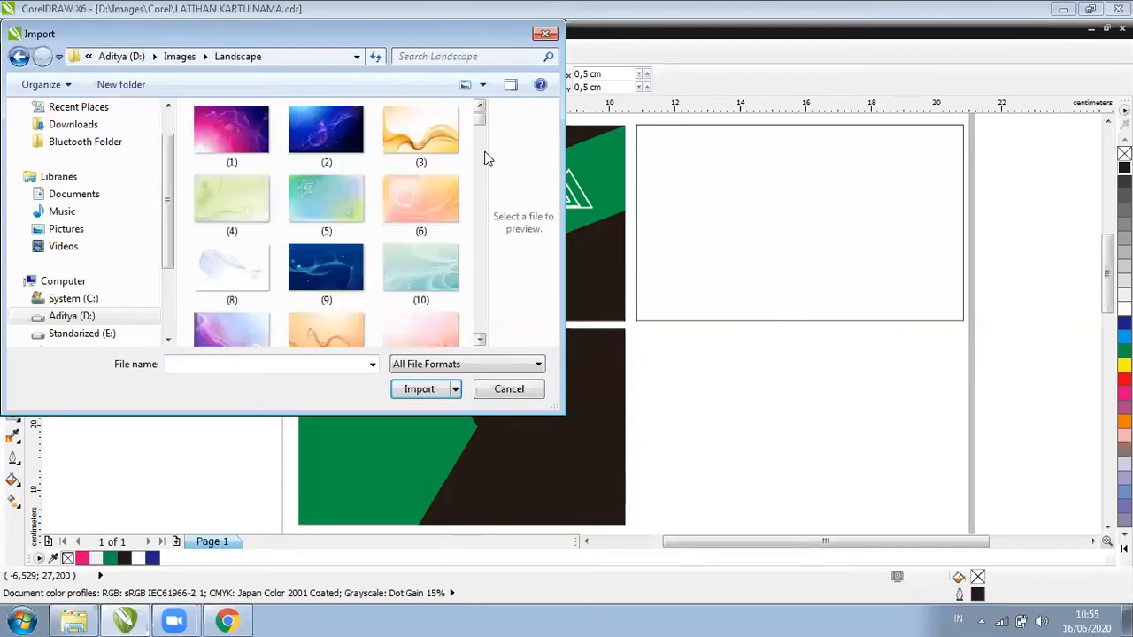
{"action": "left_click_drag", "start_coordinate": [479, 117], "coordinate": [332, 190]}
{"action": "scroll", "coordinate": [332, 190], "scroll_direction": "down", "scroll_amount": 1}
{"action": "left_click", "coordinate": [326, 172]}
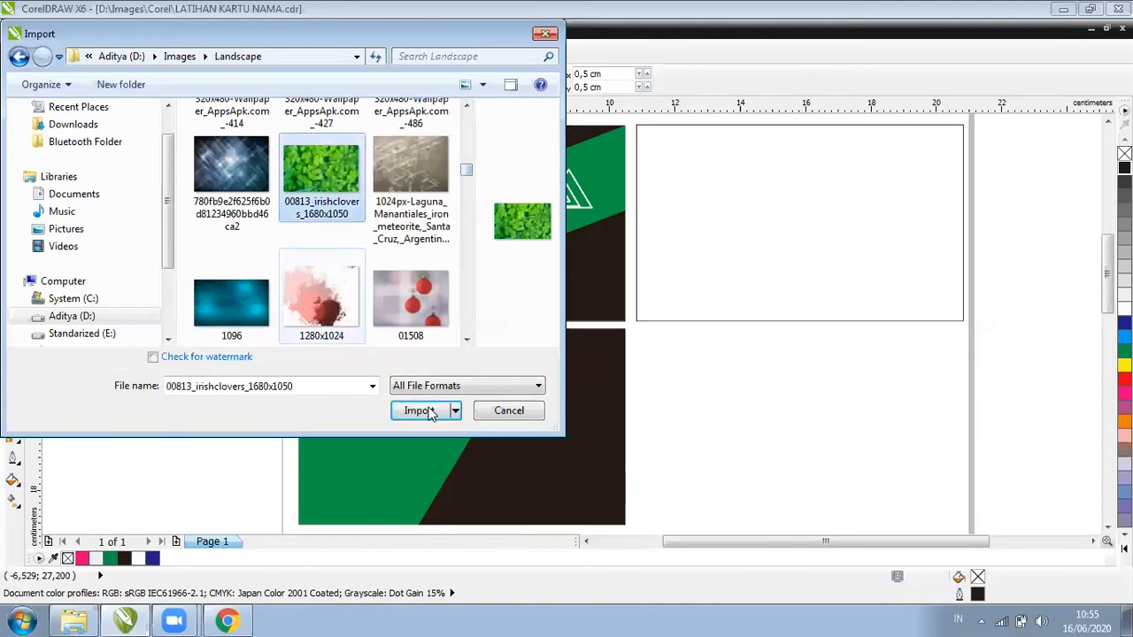
{"action": "key", "text": "Down"}
{"action": "left_click", "coordinate": [421, 411]}
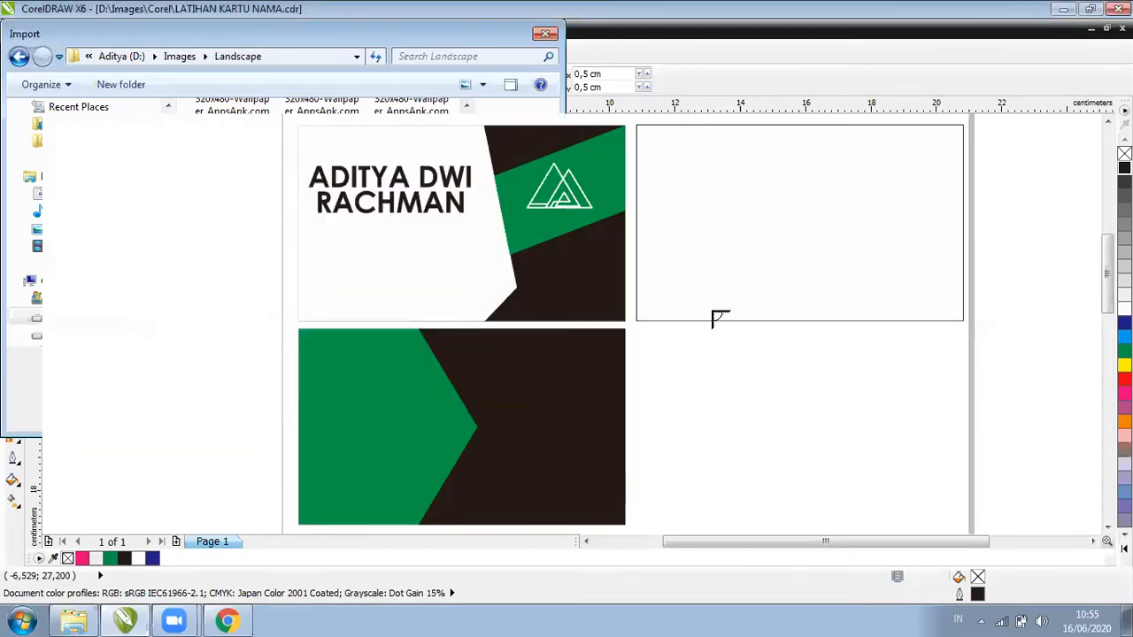
Place the splash image, PowerClip it into the right-hand 10 × 6 cm rectangle, and remove the outline
{"action": "left_click", "coordinate": [702, 283]}
{"action": "left_click_drag", "start_coordinate": [745, 333], "coordinate": [172, 255]}
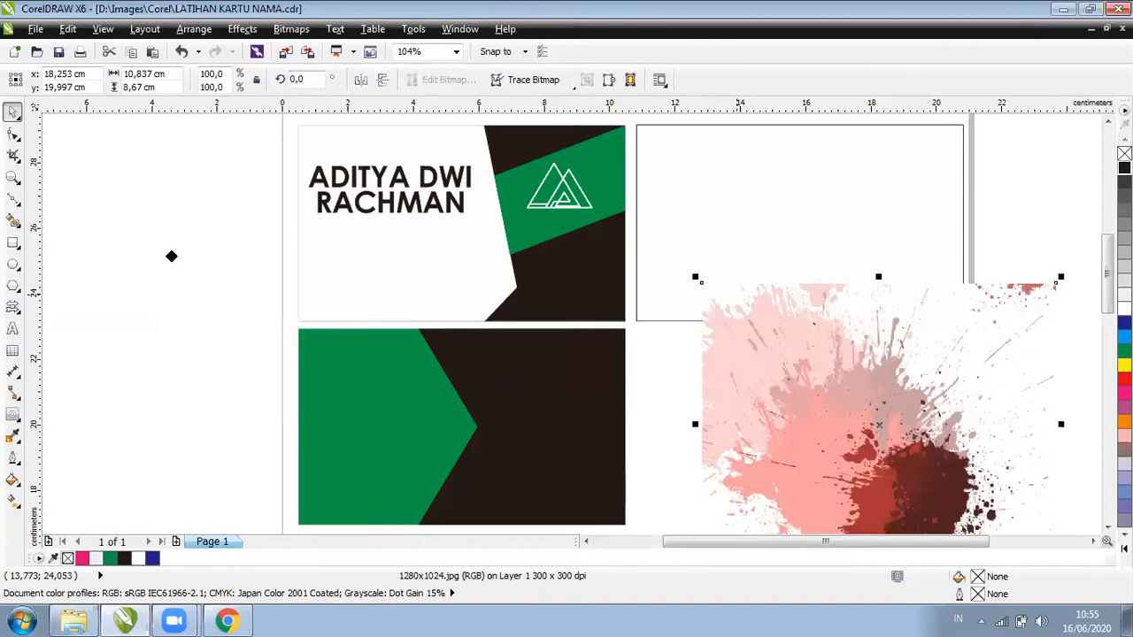
{"action": "left_click", "coordinate": [237, 29]}
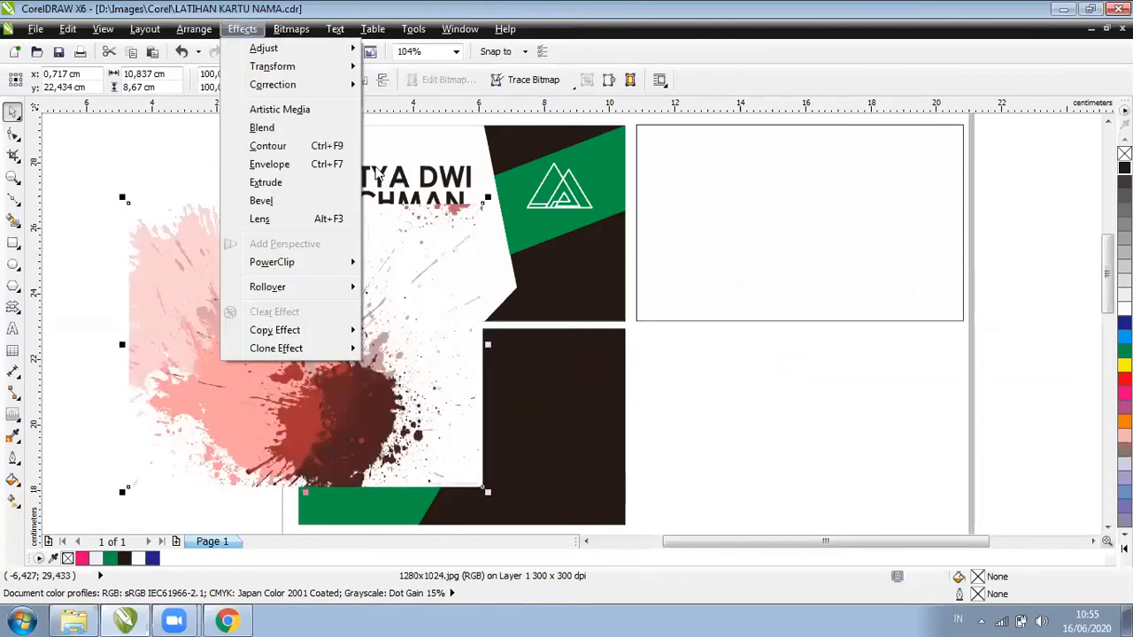
{"action": "key", "text": "Right"}
{"action": "key", "text": "Return"}
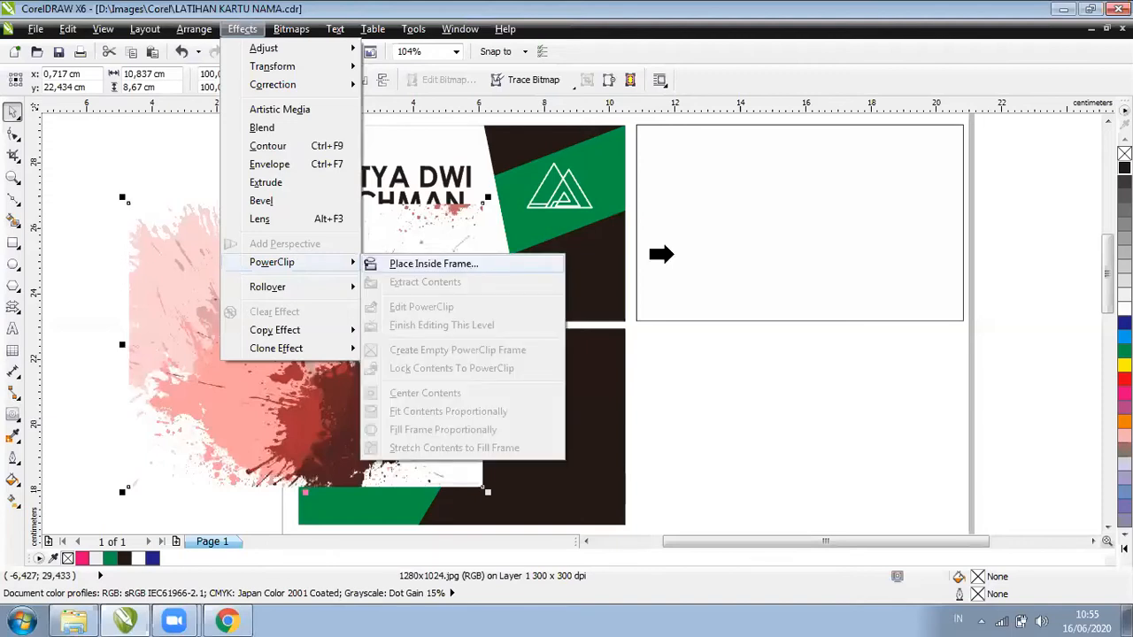
{"action": "left_click", "coordinate": [855, 246]}
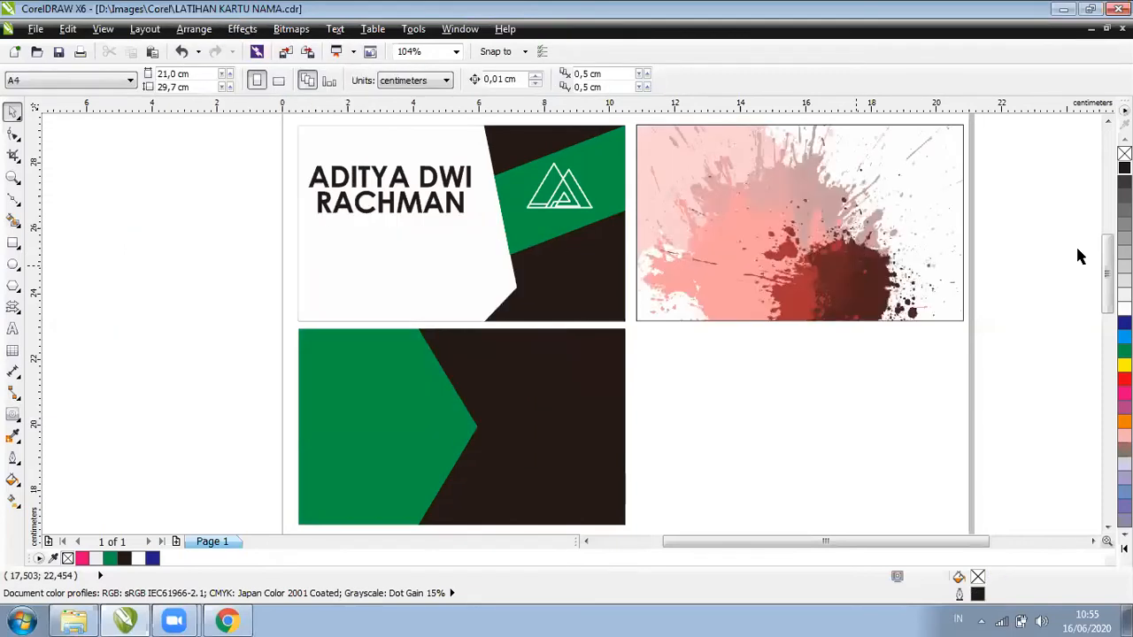
{"action": "right_click", "coordinate": [1124, 154]}
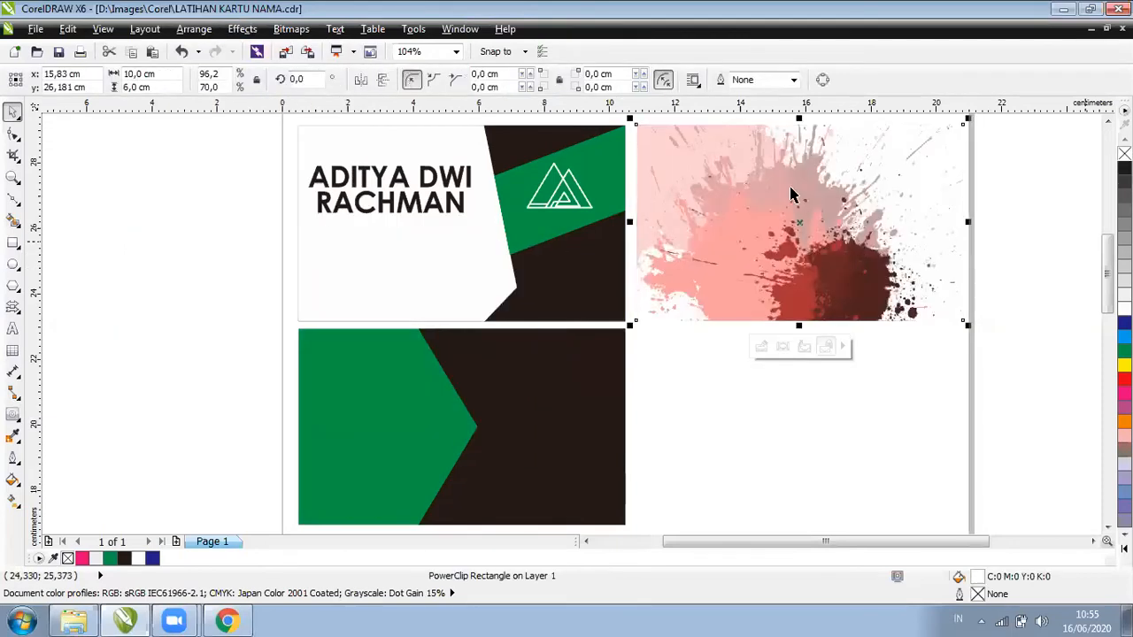
Copy the name text from the first card onto the top of the splash card
{"action": "left_click", "coordinate": [423, 170]}
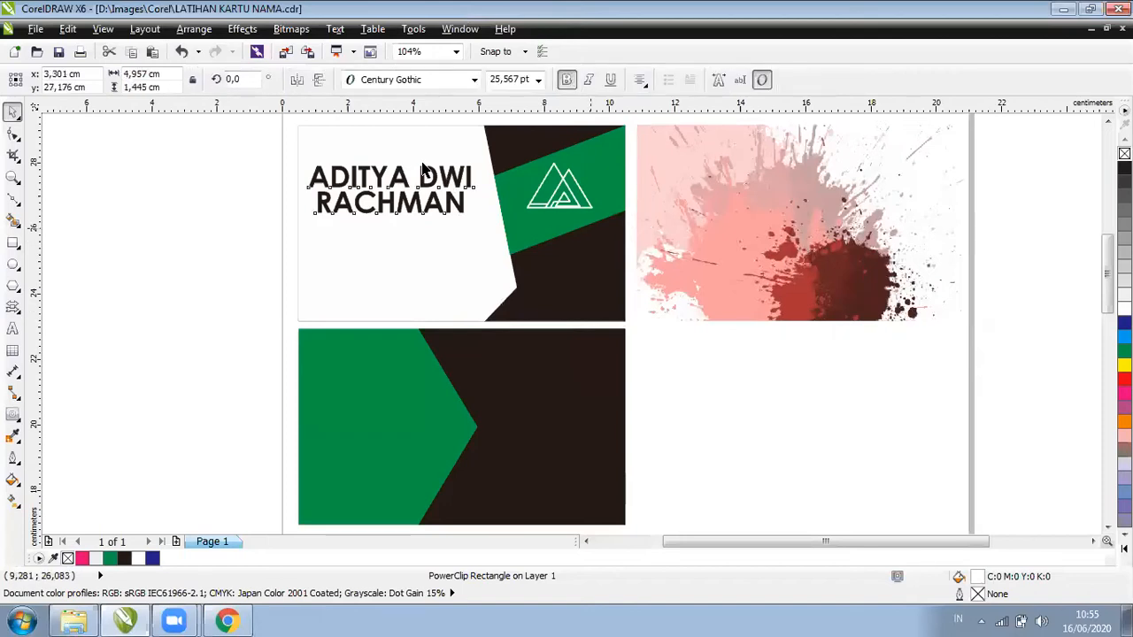
{"action": "left_click_drag", "start_coordinate": [422, 170], "coordinate": [778, 191]}
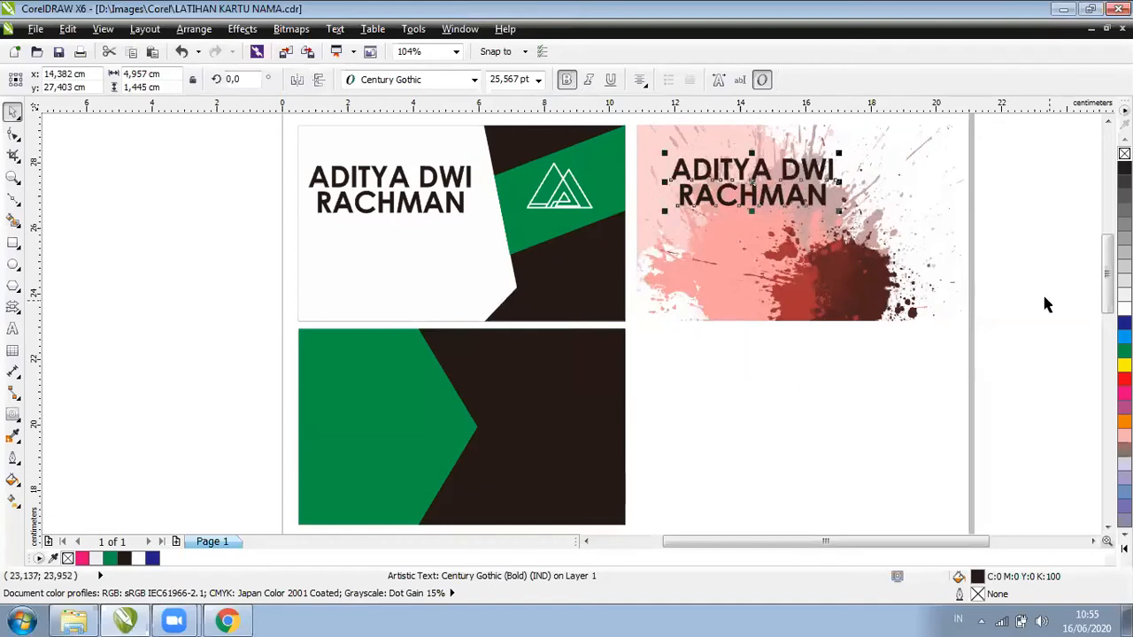
{"action": "left_click", "coordinate": [1003, 283]}
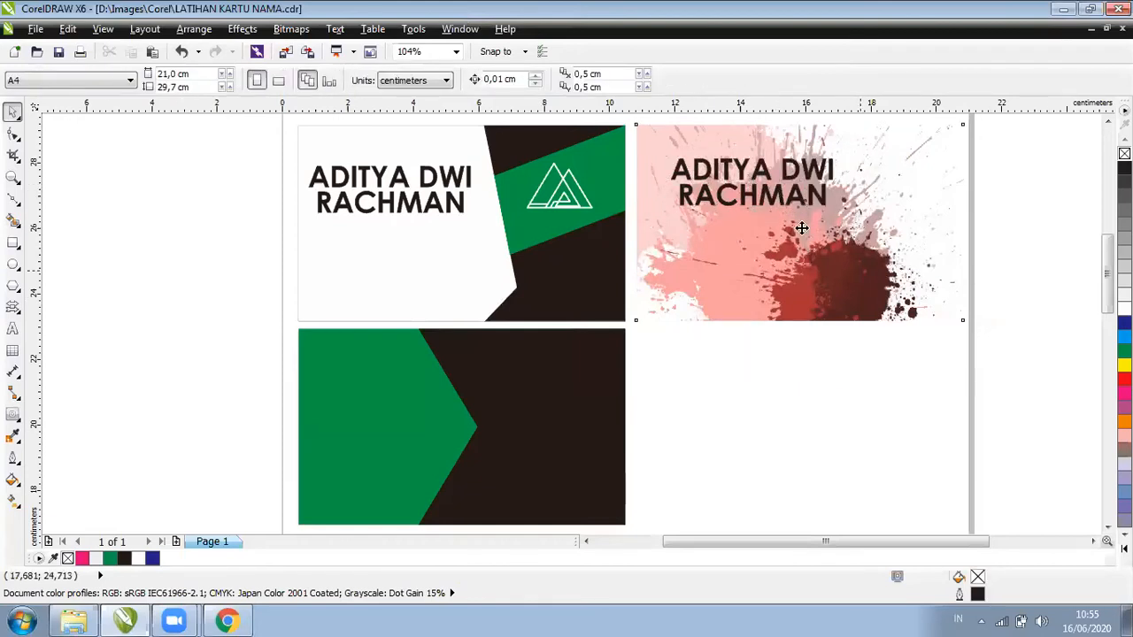
{"action": "left_click", "coordinate": [779, 192]}
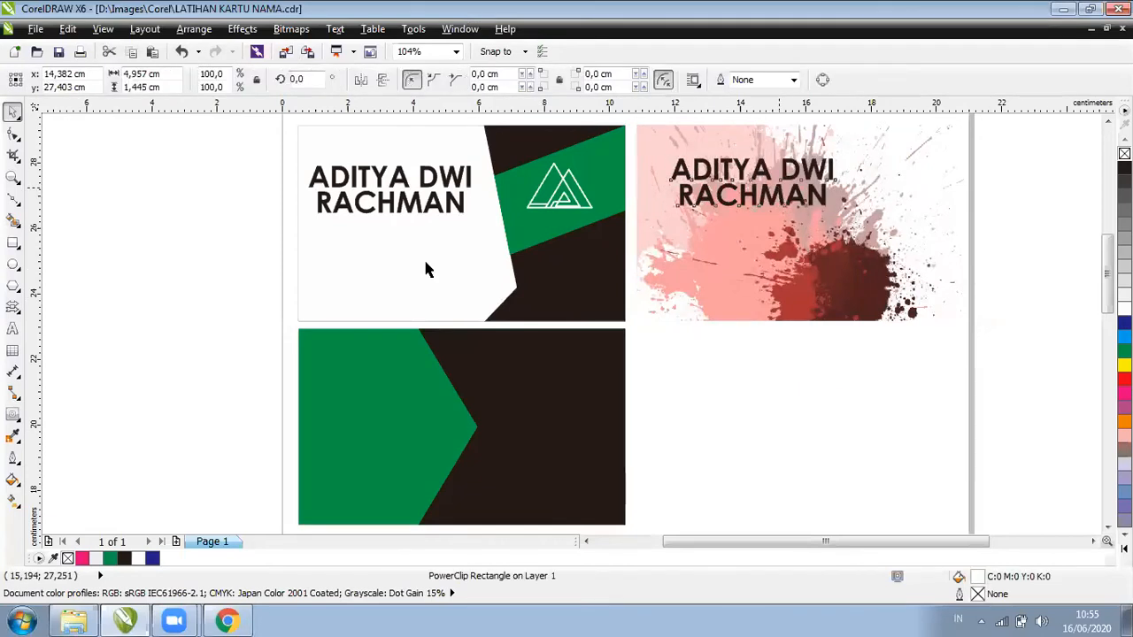
Check the name text on the original and splash cards, then return to Google Images in Chrome
{"action": "left_click", "coordinate": [405, 206]}
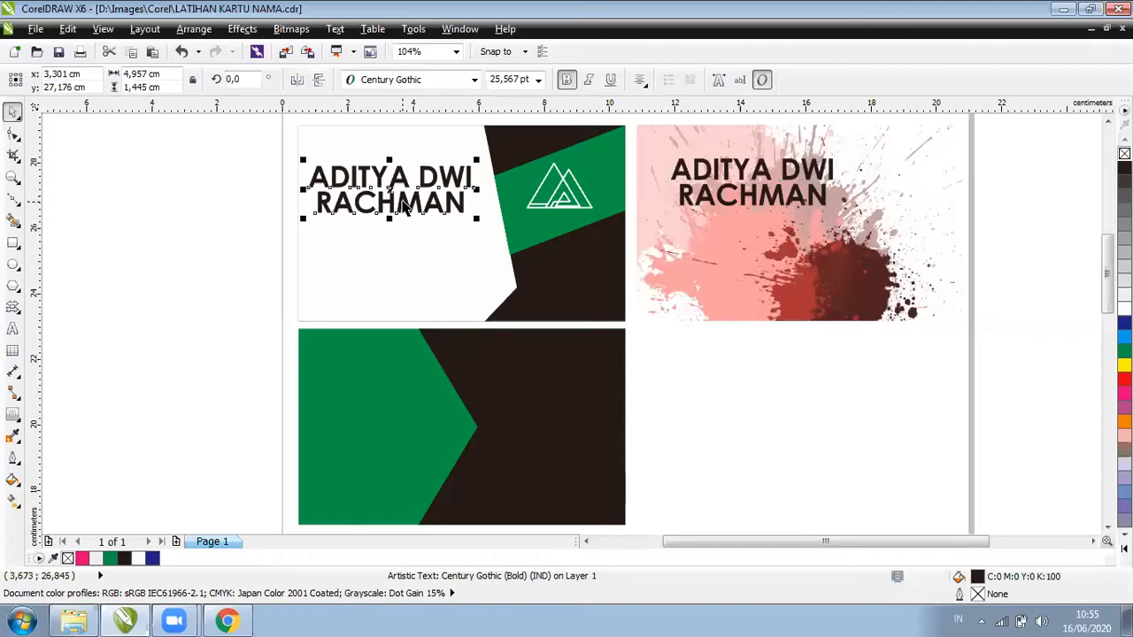
{"action": "left_click", "coordinate": [819, 221]}
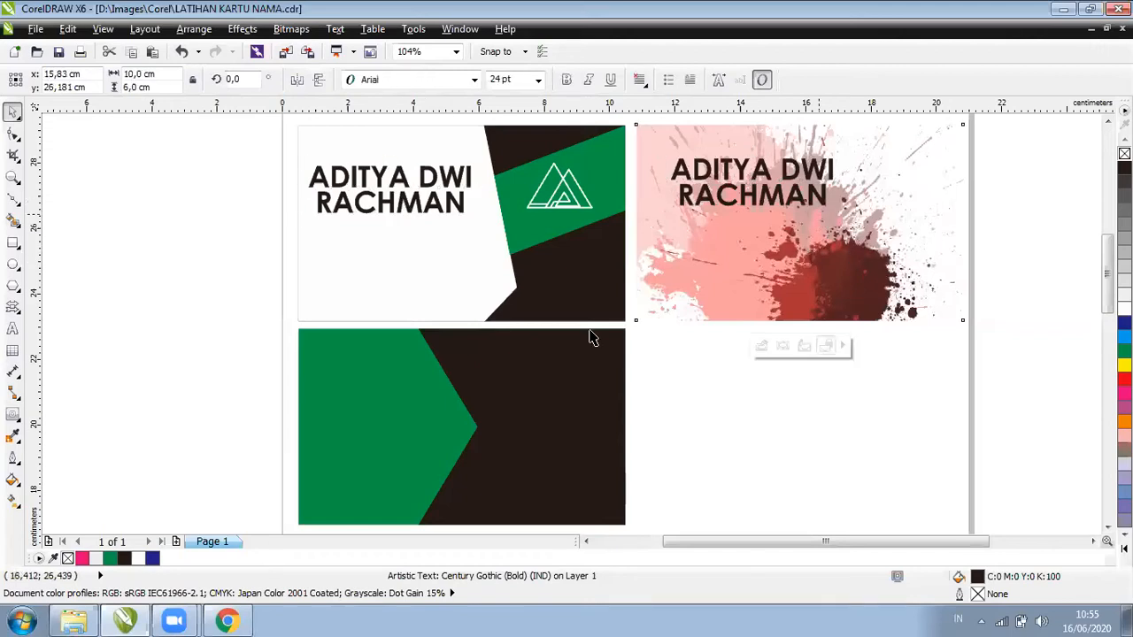
{"action": "key", "text": "Tab"}
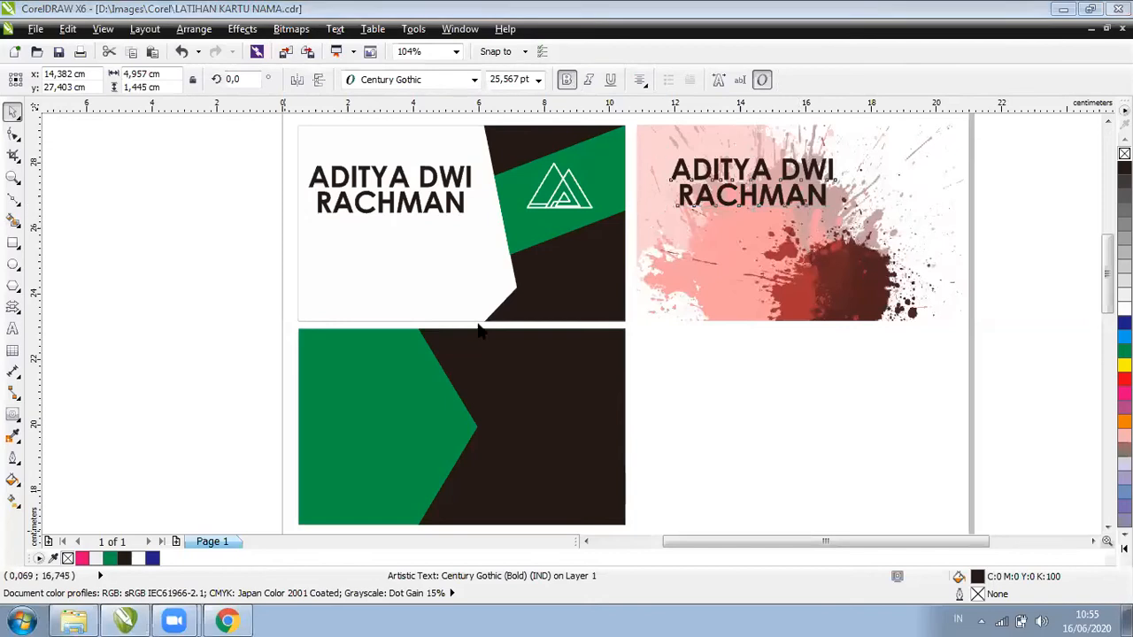
{"action": "left_click", "coordinate": [398, 391]}
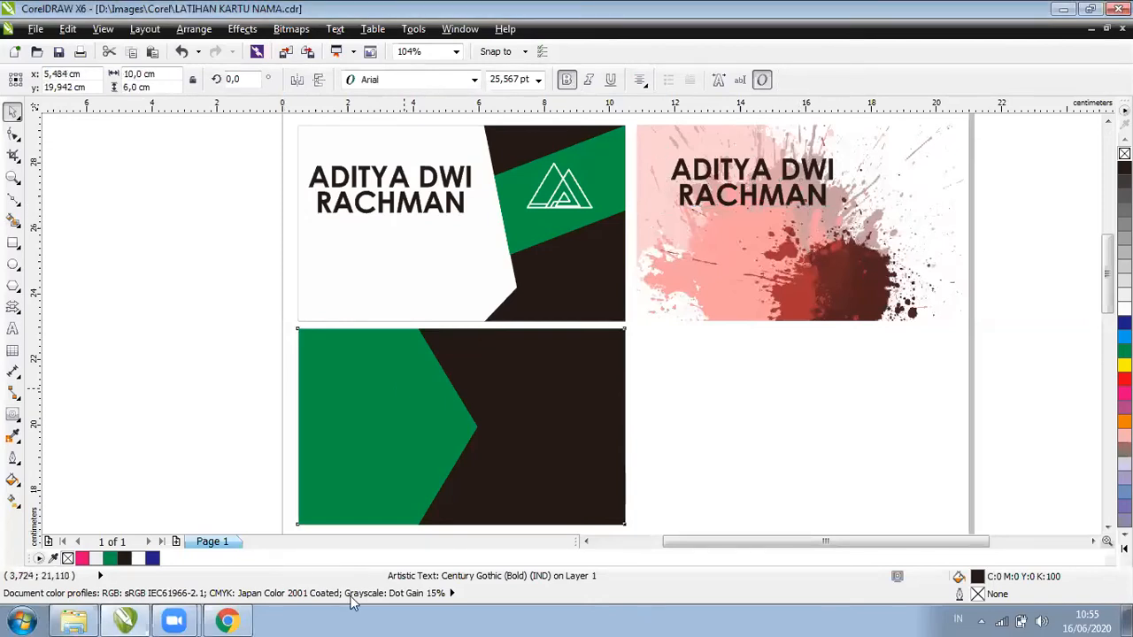
{"action": "left_click", "coordinate": [225, 620]}
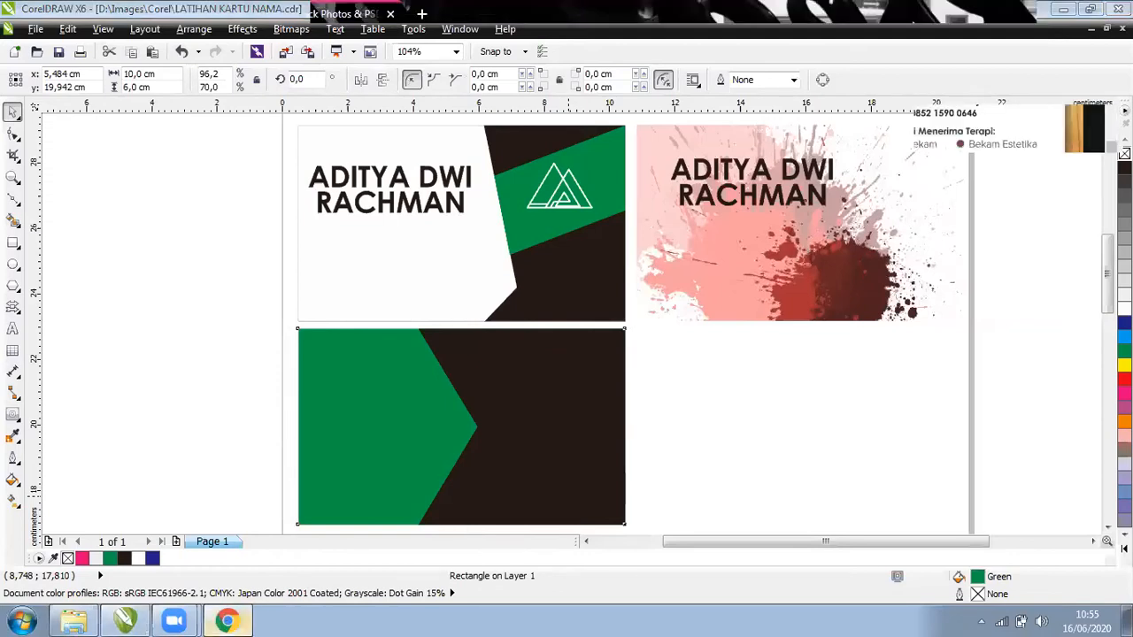
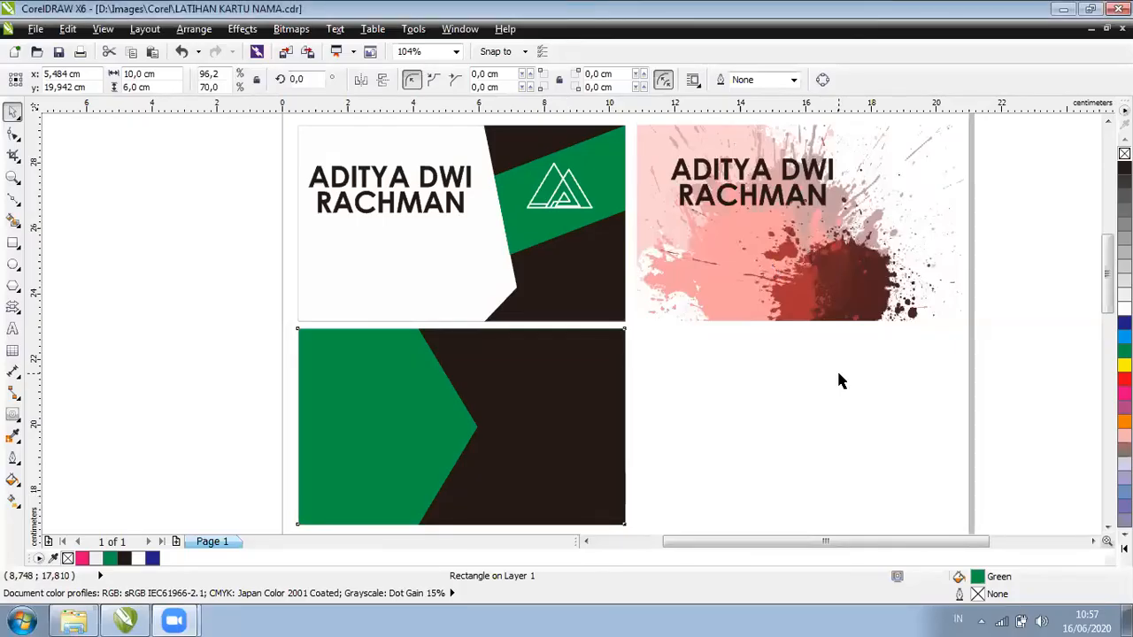
Launch Google Chrome from the Windows Start menu
{"action": "key", "text": "super"}
{"action": "left_click", "coordinate": [203, 195]}
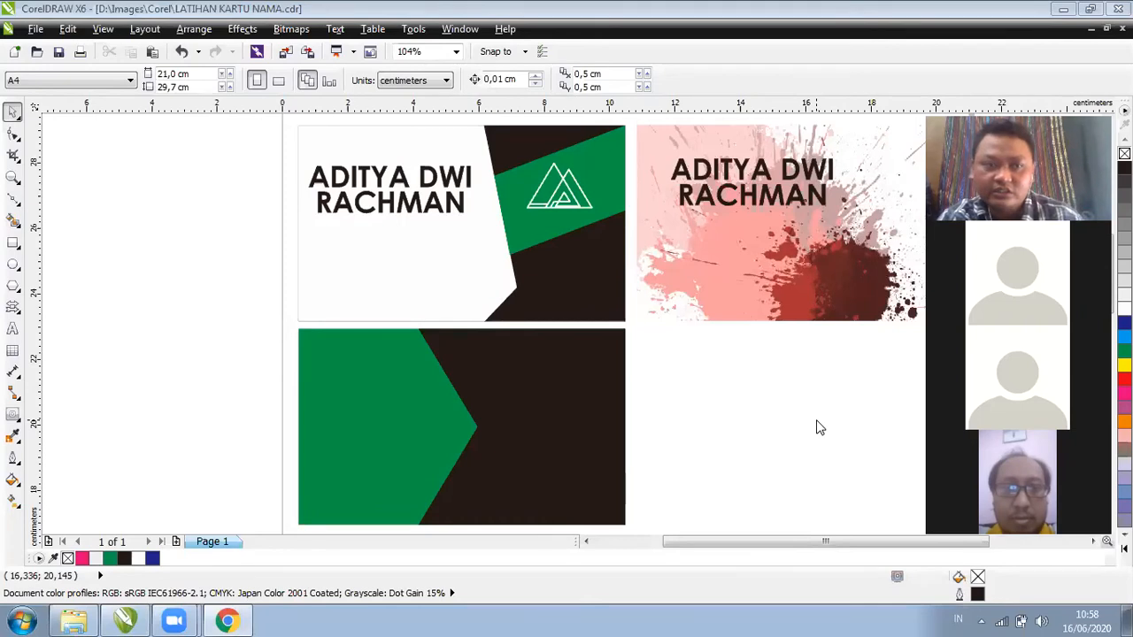
Search Google for 'remove background' and open the remove.bg site
{"action": "key", "text": "alt+Tab"}
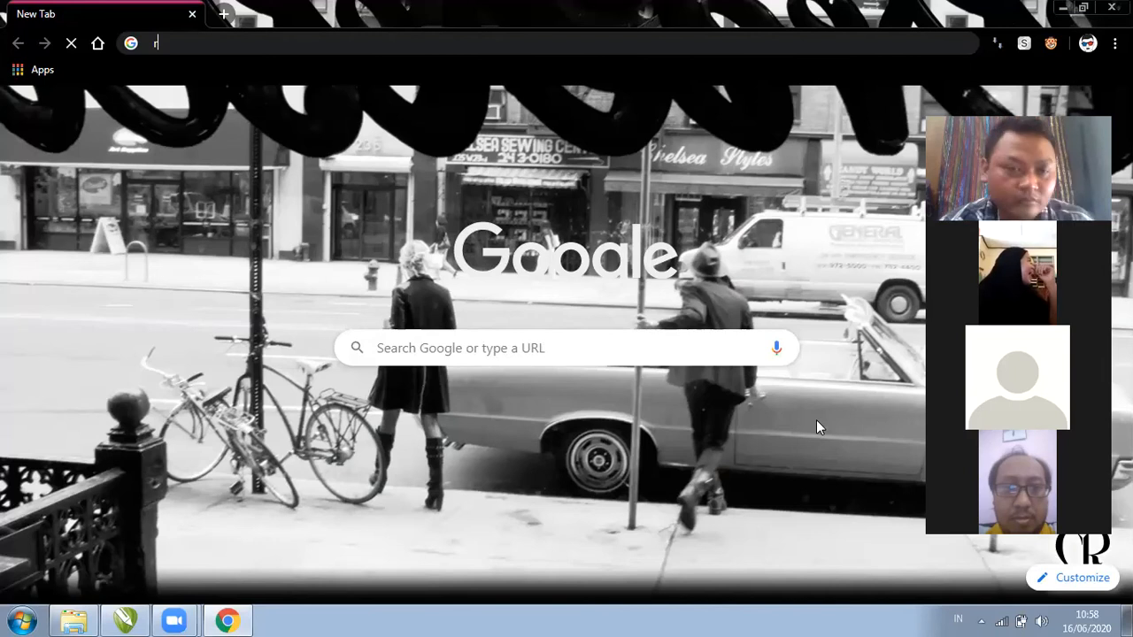
{"action": "type", "text": "emove background"}
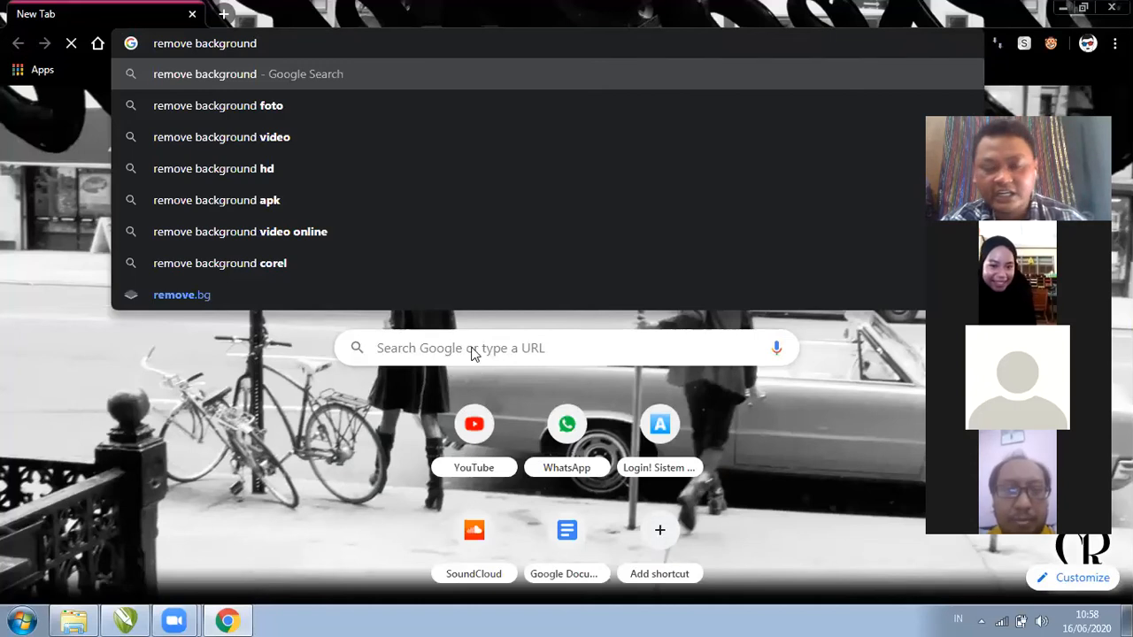
{"action": "key", "text": "Return"}
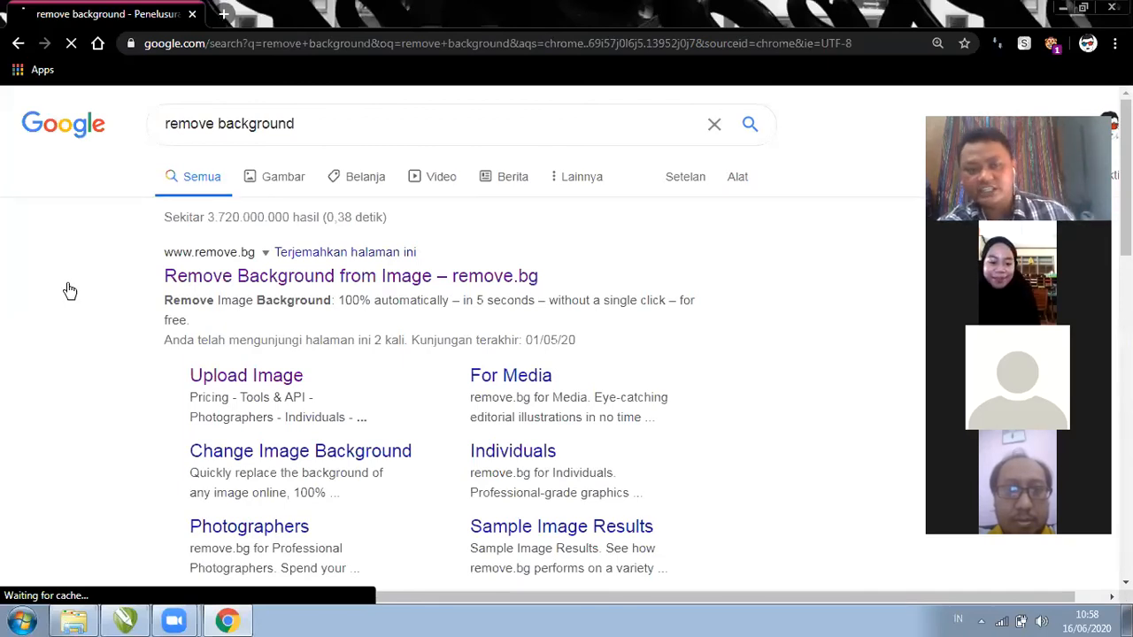
{"action": "left_click", "coordinate": [301, 275]}
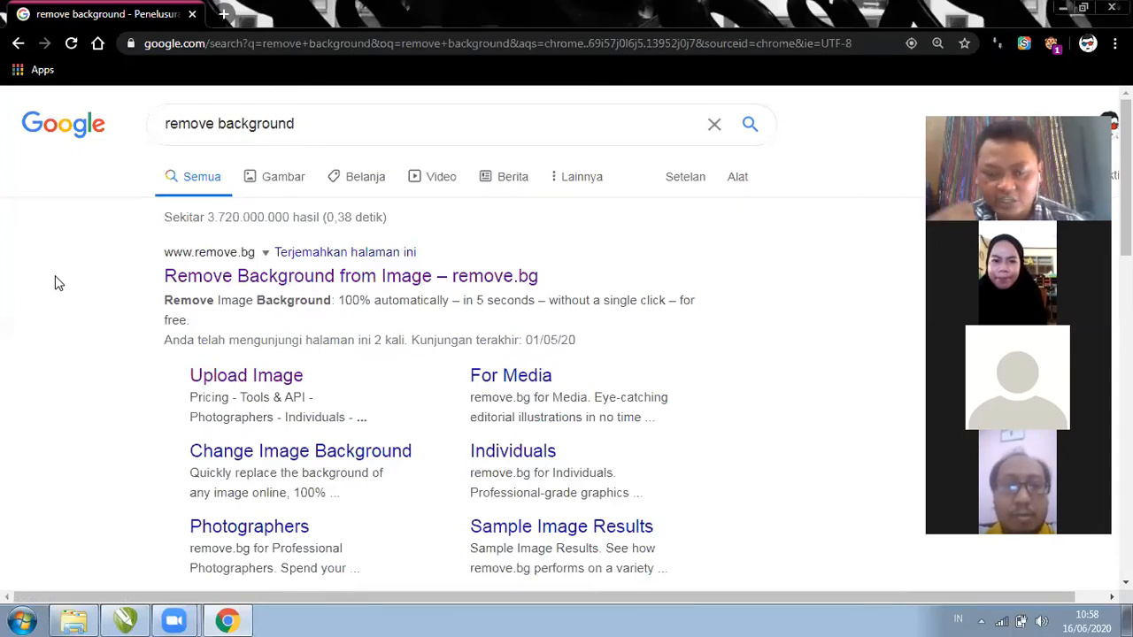
{"action": "left_click", "coordinate": [309, 286]}
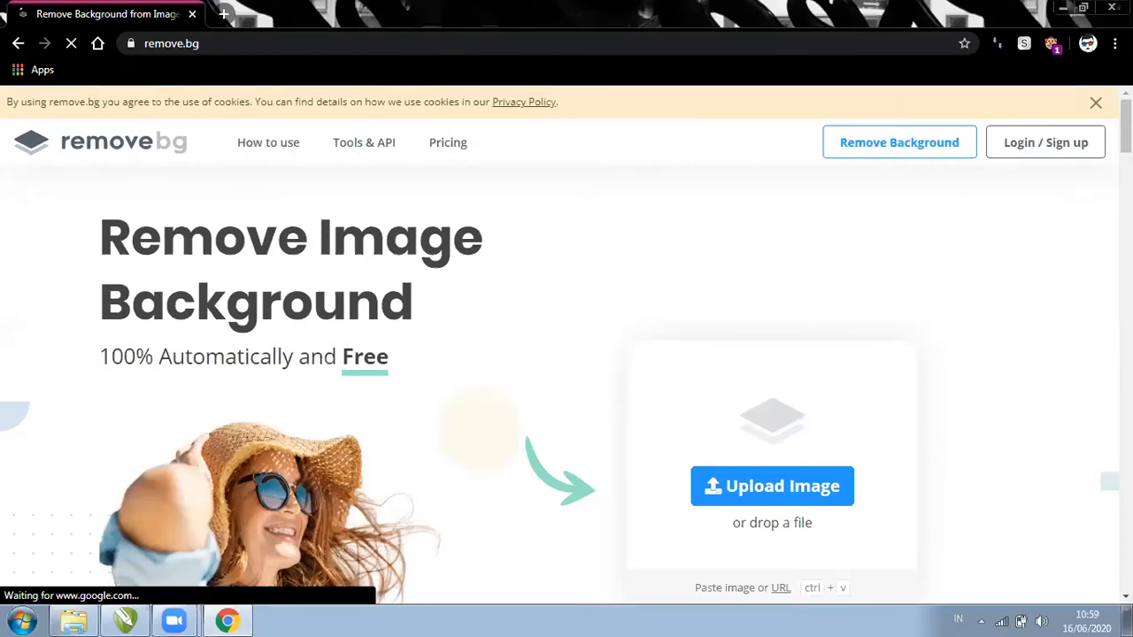
In Explorer on the D: drive, locate the OSIS SMEKANSA 2014 - 2015 folder
{"action": "scroll", "coordinate": [129, 571], "scroll_direction": "down", "scroll_amount": 2}
{"action": "scroll", "coordinate": [129, 572], "scroll_direction": "up", "scroll_amount": 1}
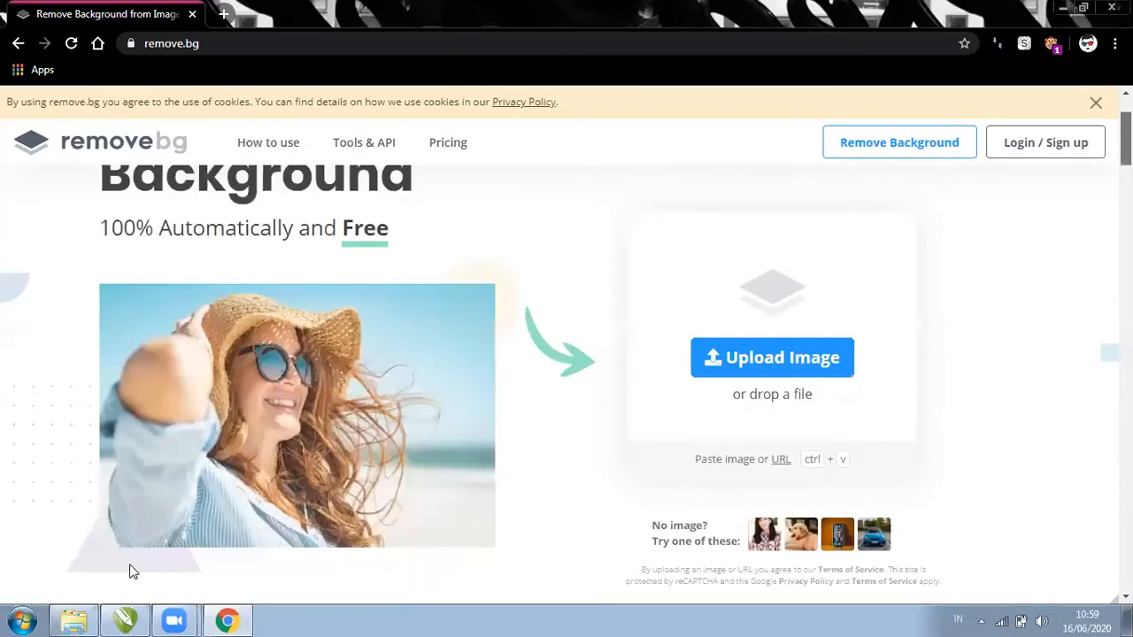
{"action": "left_click", "coordinate": [88, 615]}
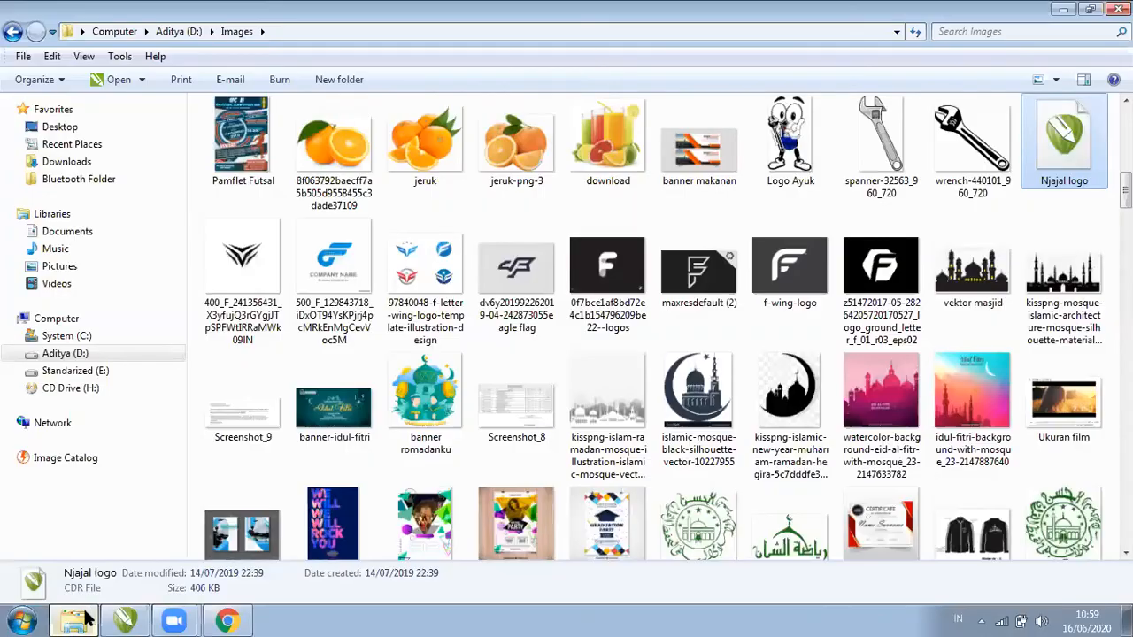
{"action": "left_click", "coordinate": [92, 354]}
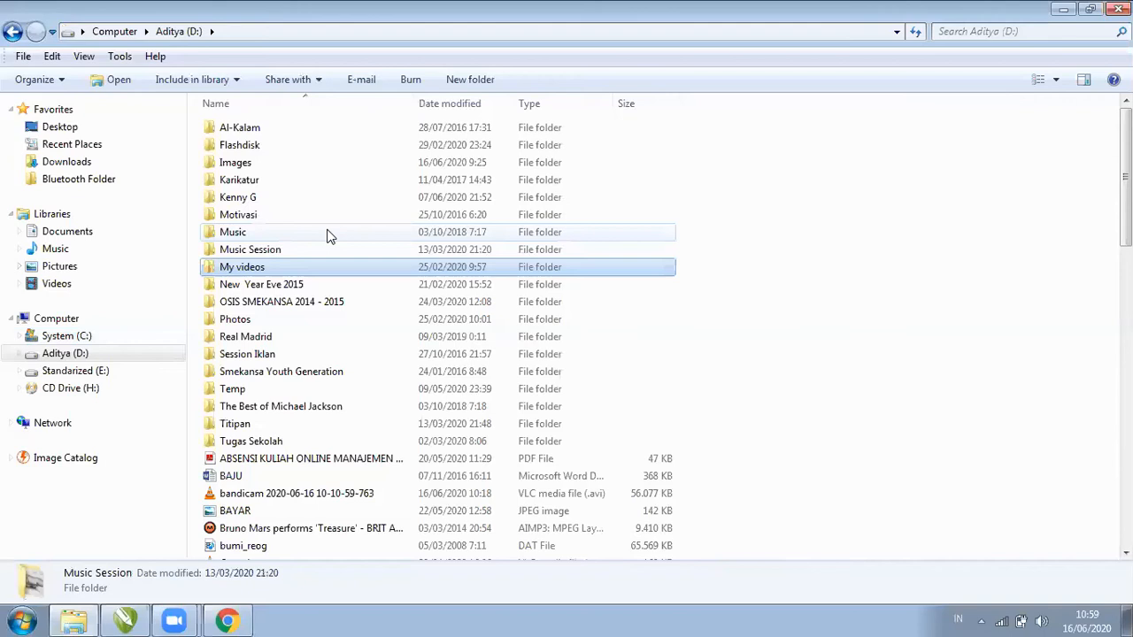
{"action": "key", "text": "Down"}
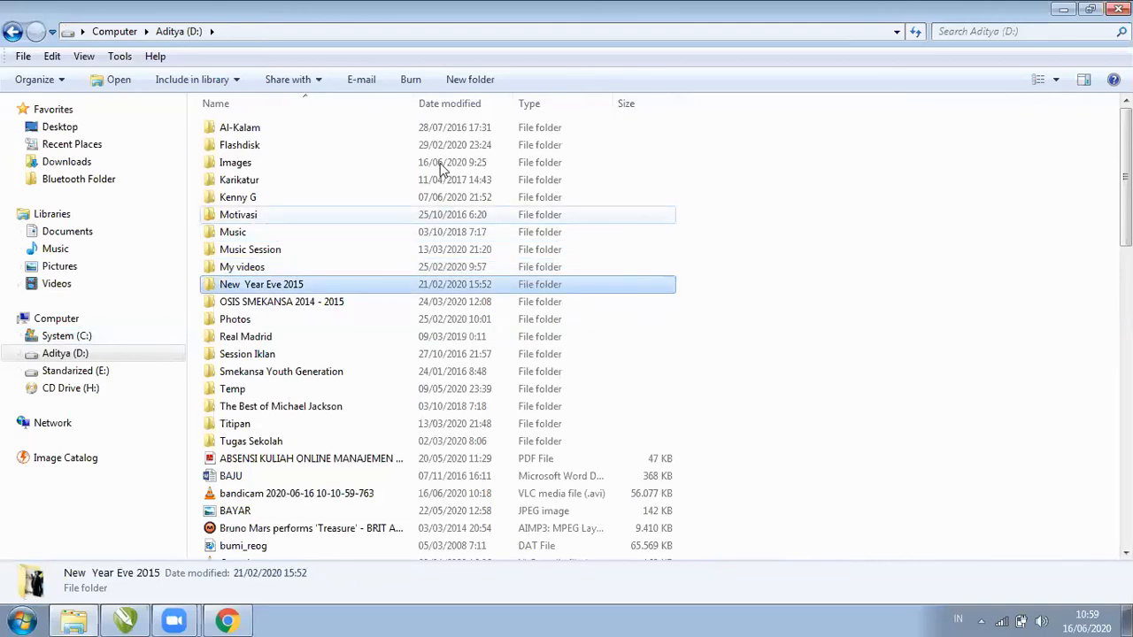
{"action": "left_click", "coordinate": [362, 314]}
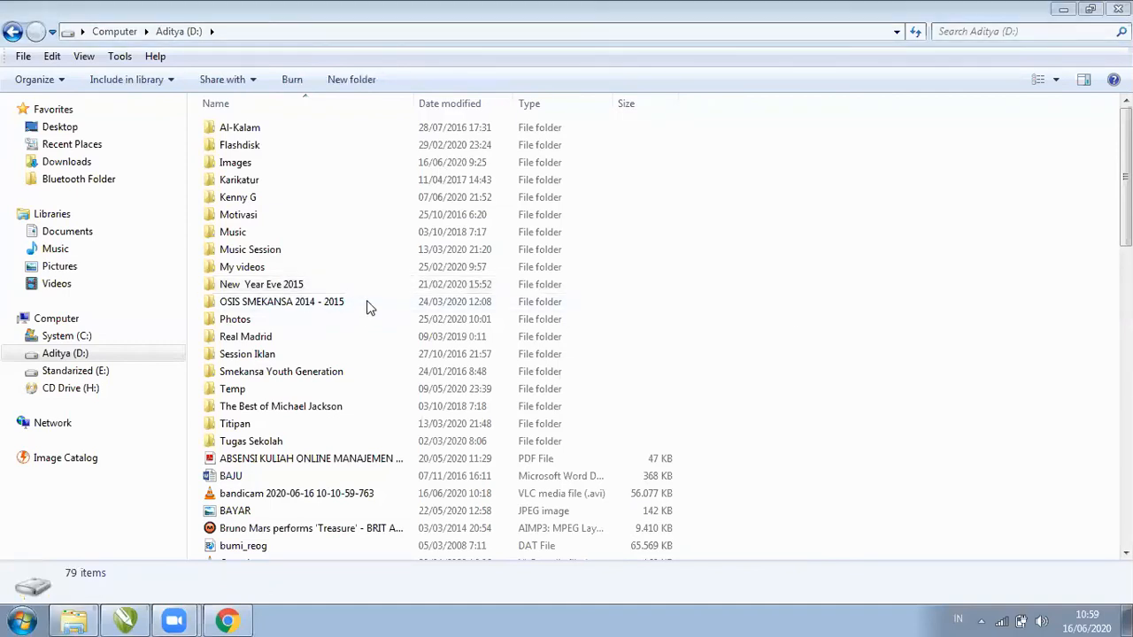
{"action": "left_click", "coordinate": [367, 302]}
{"action": "key", "text": "i"}
{"action": "key", "text": "Return"}
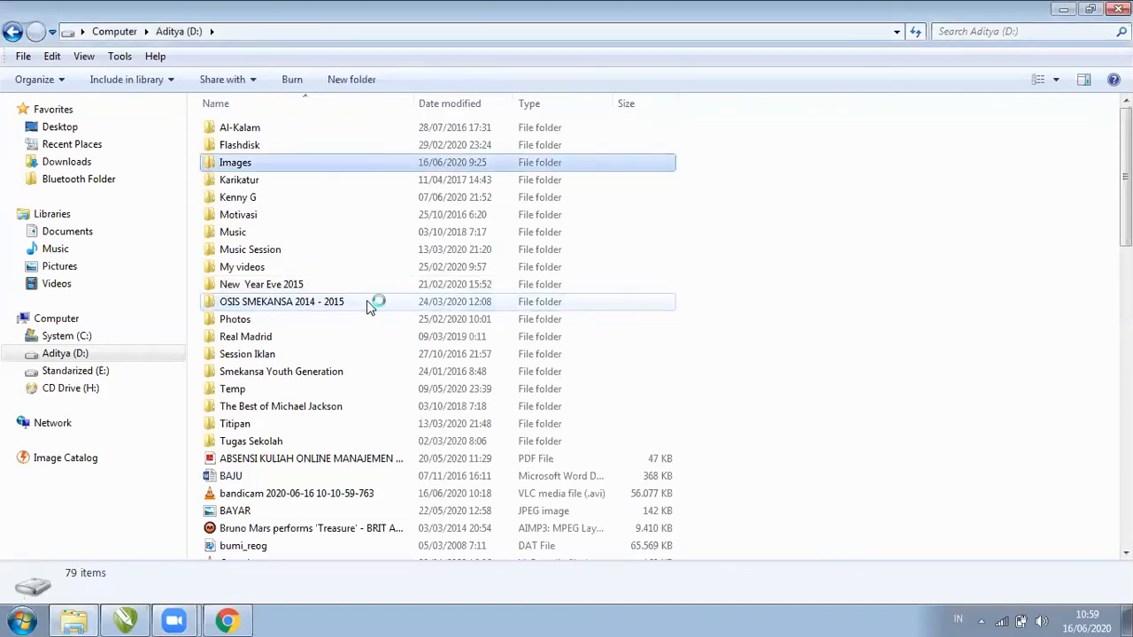
{"action": "key", "text": "BackSpace"}
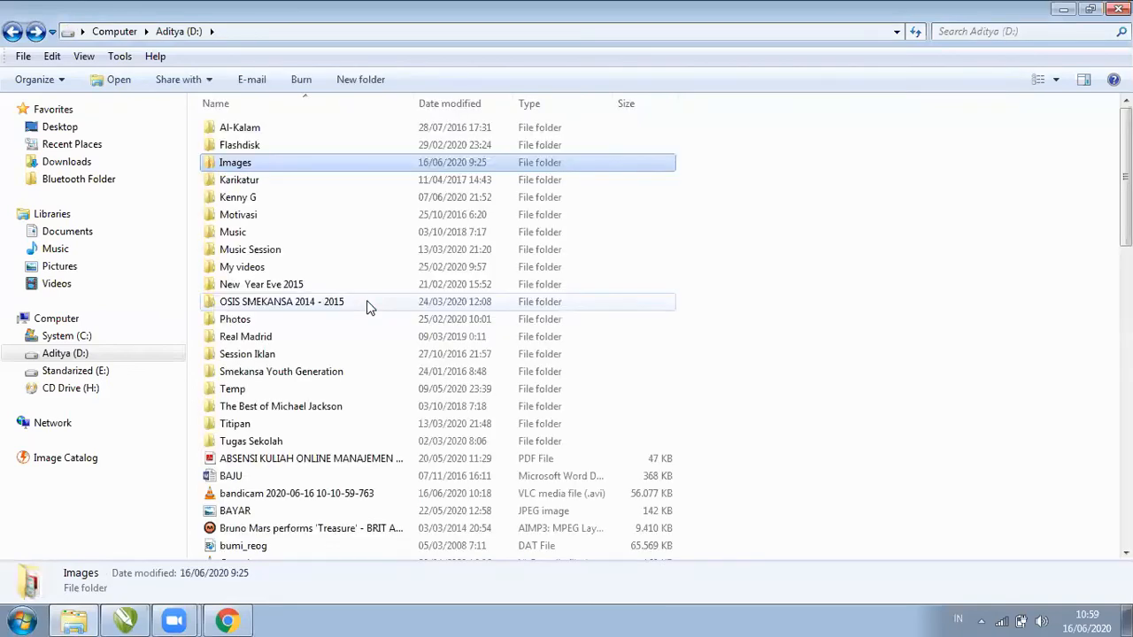
Open Photos > 5. KE5 and drag the twelfth student's portrait onto remove.bg
{"action": "left_click", "coordinate": [370, 306]}
{"action": "key", "text": "p"}
{"action": "key", "text": "Return"}
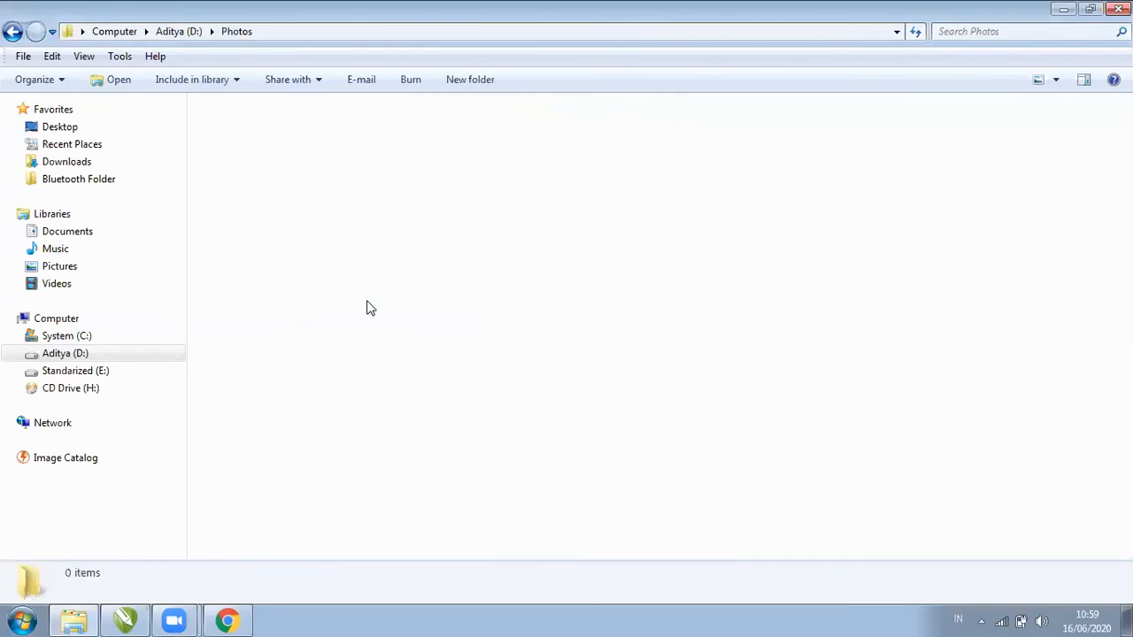
{"action": "key", "text": "f"}
{"action": "key", "text": "Home"}
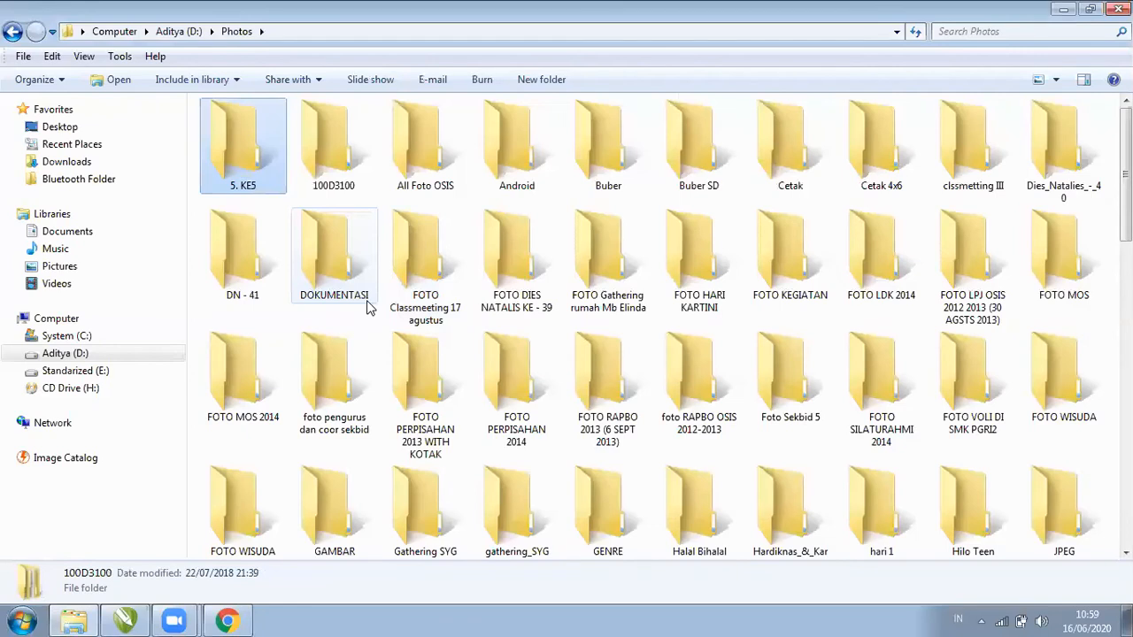
{"action": "key", "text": "Return"}
{"action": "key", "text": "Right"}
{"action": "left_click_drag", "start_coordinate": [370, 307], "coordinate": [773, 379]}
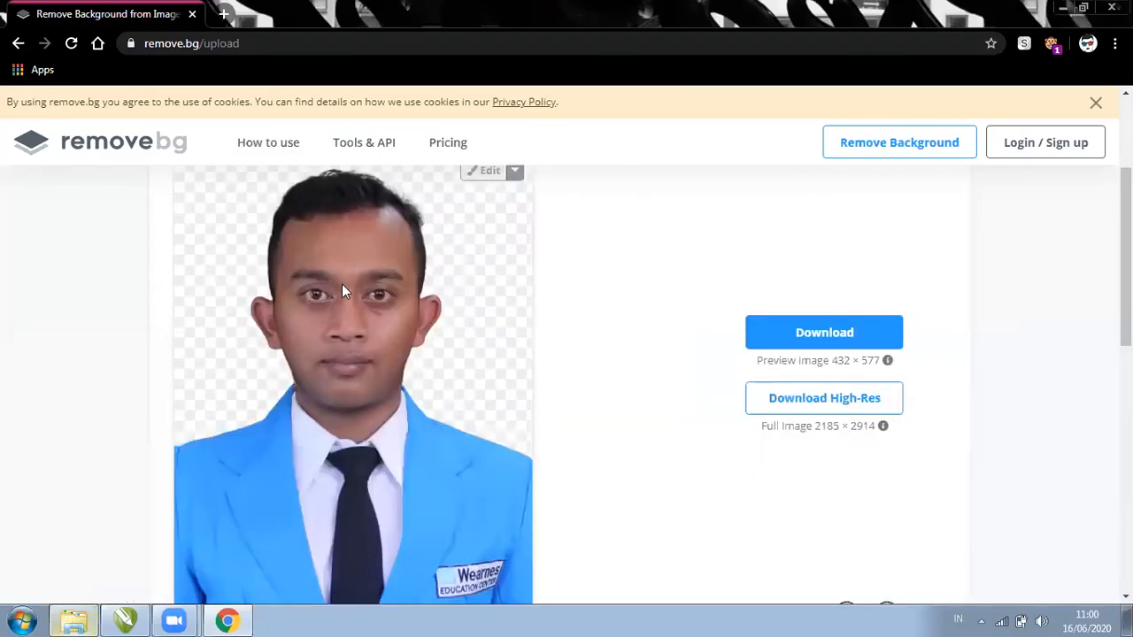
Compare the original portrait with the background-removed result on remove.bg
{"action": "key", "text": "alt+Tab"}
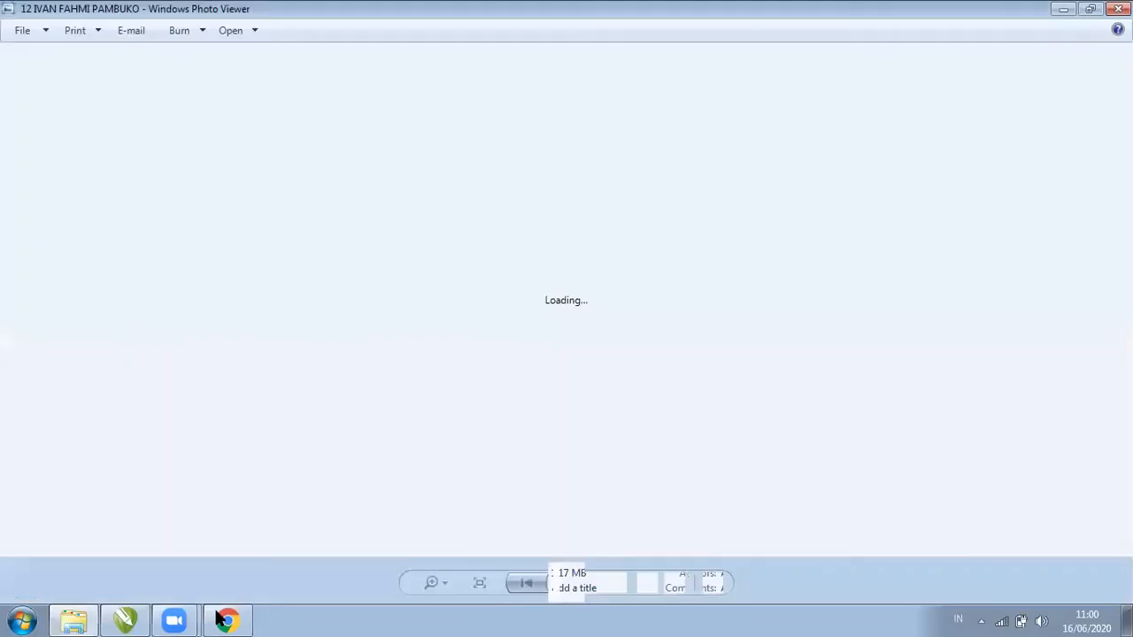
{"action": "left_click", "coordinate": [223, 620]}
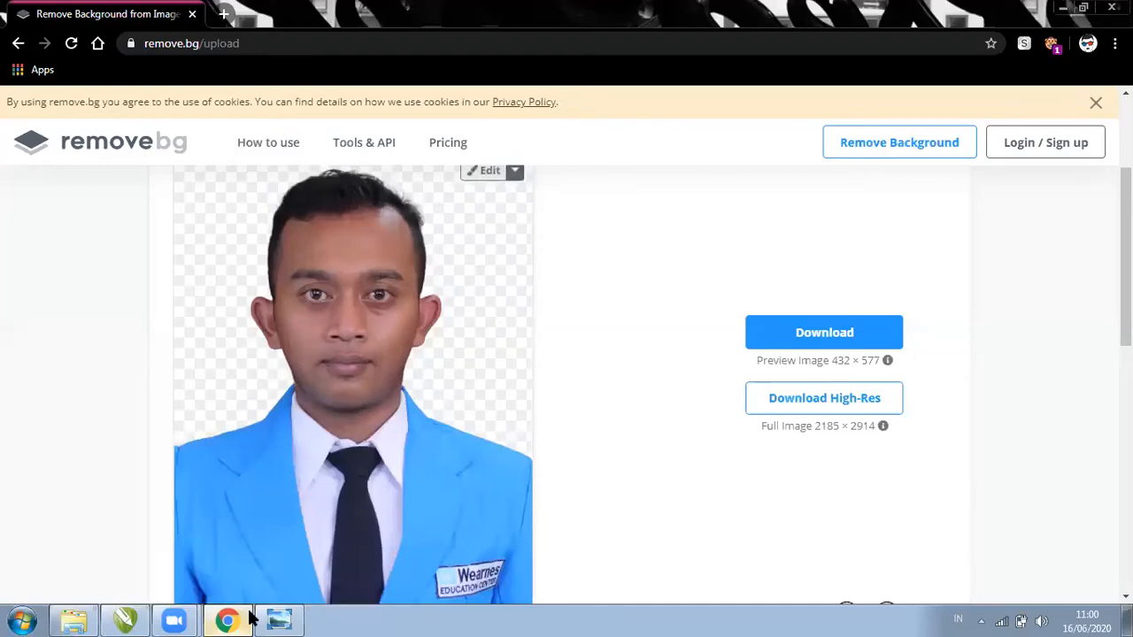
{"action": "left_click", "coordinate": [277, 619]}
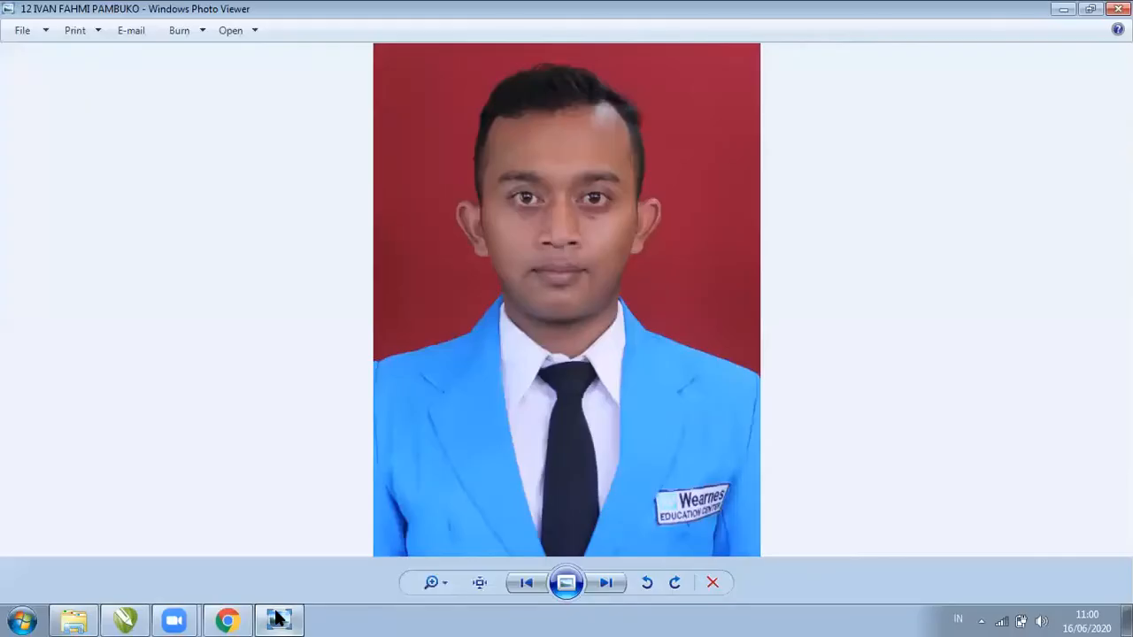
{"action": "left_click", "coordinate": [277, 619]}
{"action": "scroll", "coordinate": [1056, 263], "scroll_direction": "down", "scroll_amount": 1}
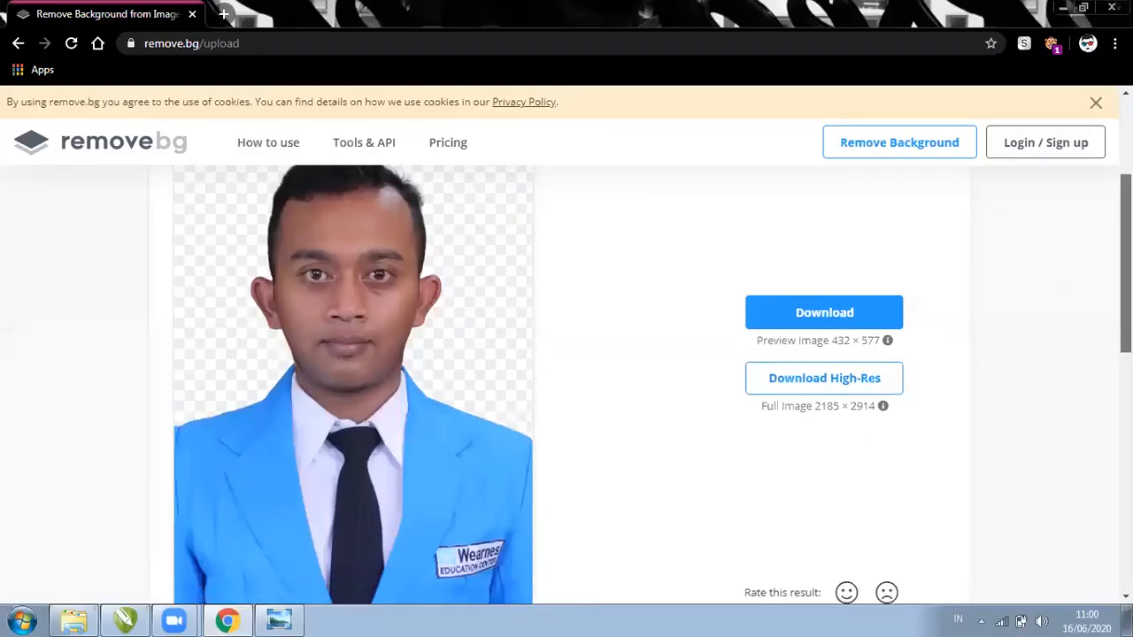
{"action": "scroll", "coordinate": [566, 372], "scroll_direction": "up", "scroll_amount": 1}
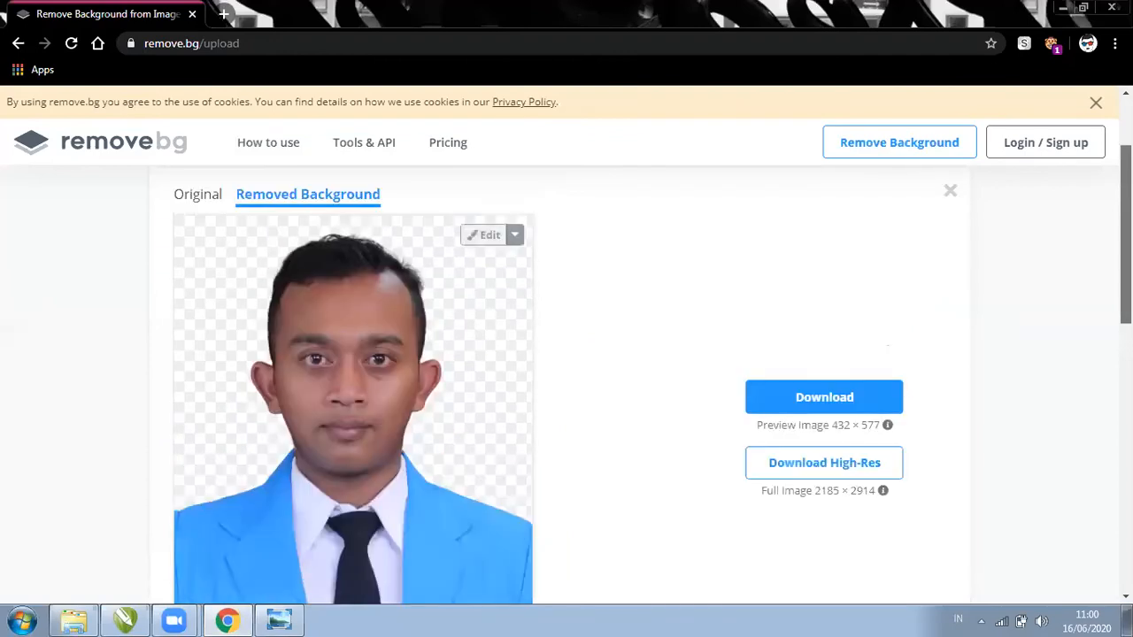
{"action": "scroll", "coordinate": [566, 372], "scroll_direction": "down", "scroll_amount": 1}
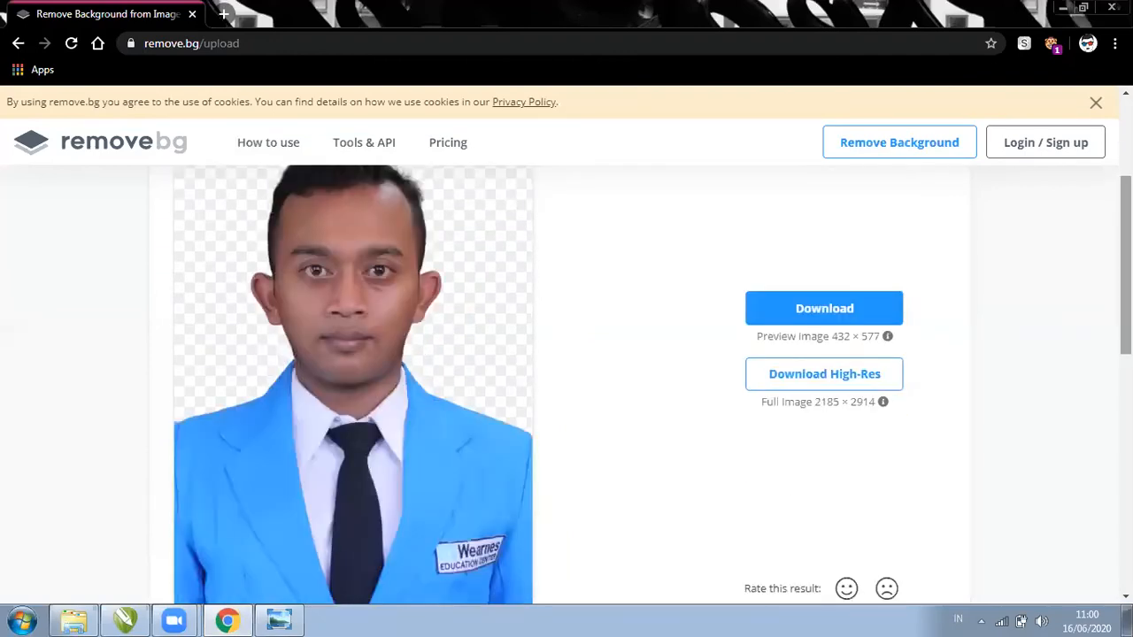
{"action": "scroll", "coordinate": [567, 371], "scroll_direction": "down", "scroll_amount": 1}
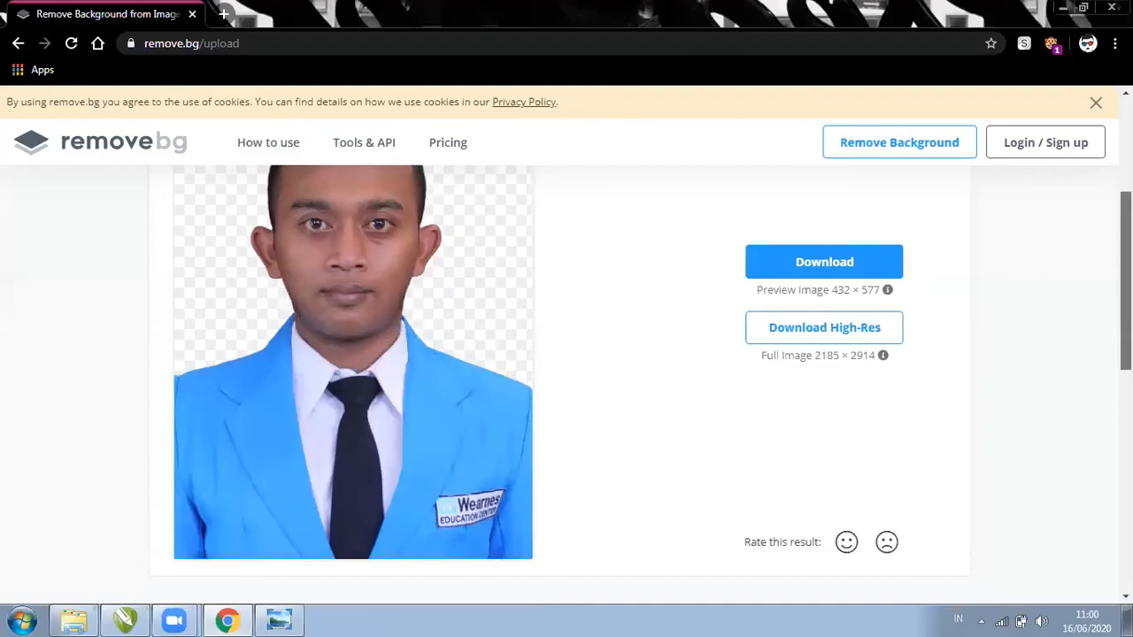
{"action": "scroll", "coordinate": [301, 144], "scroll_direction": "up", "scroll_amount": 1}
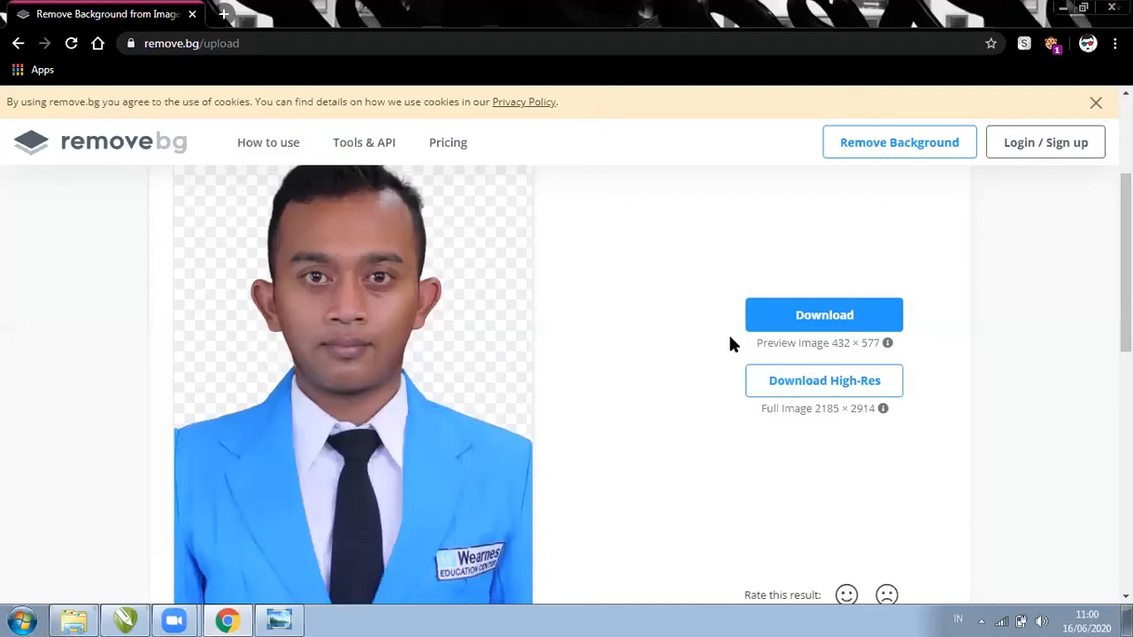
{"action": "scroll", "coordinate": [1066, 308], "scroll_direction": "down", "scroll_amount": 1}
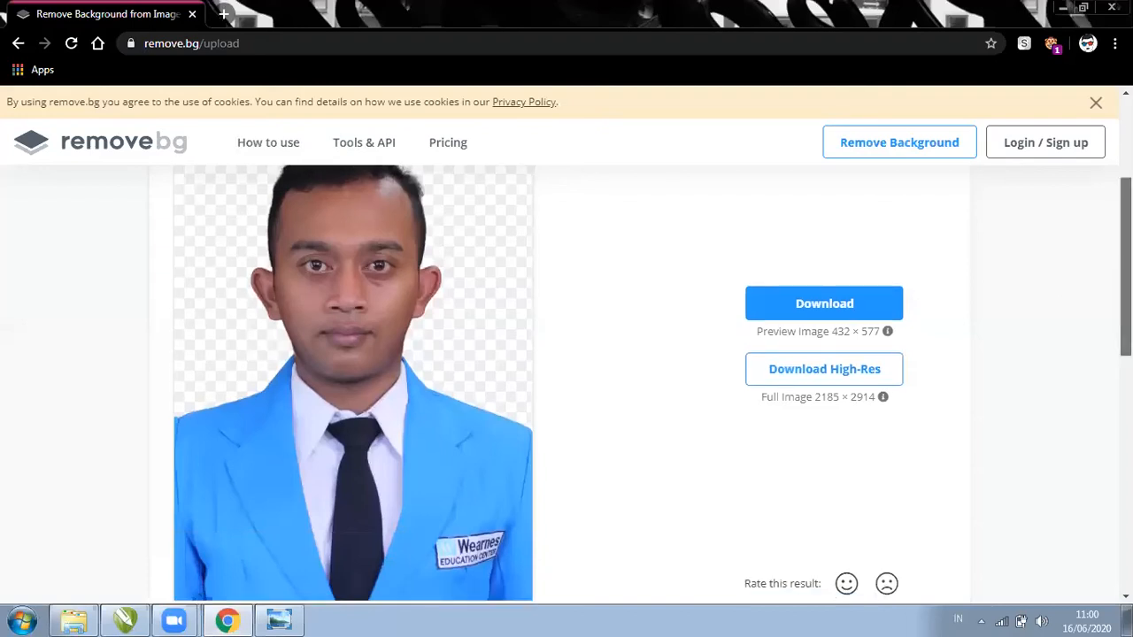
{"action": "scroll", "coordinate": [859, 375], "scroll_direction": "down", "scroll_amount": 1}
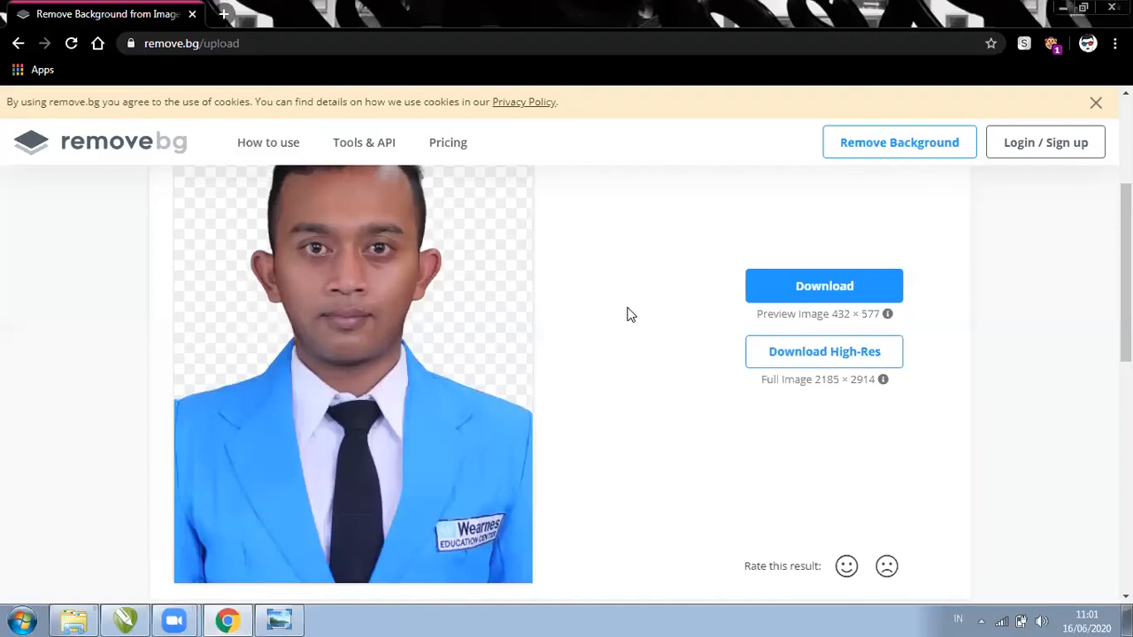
Download the 432 × 577 preview of the background-removed photo
{"action": "left_click", "coordinate": [804, 363]}
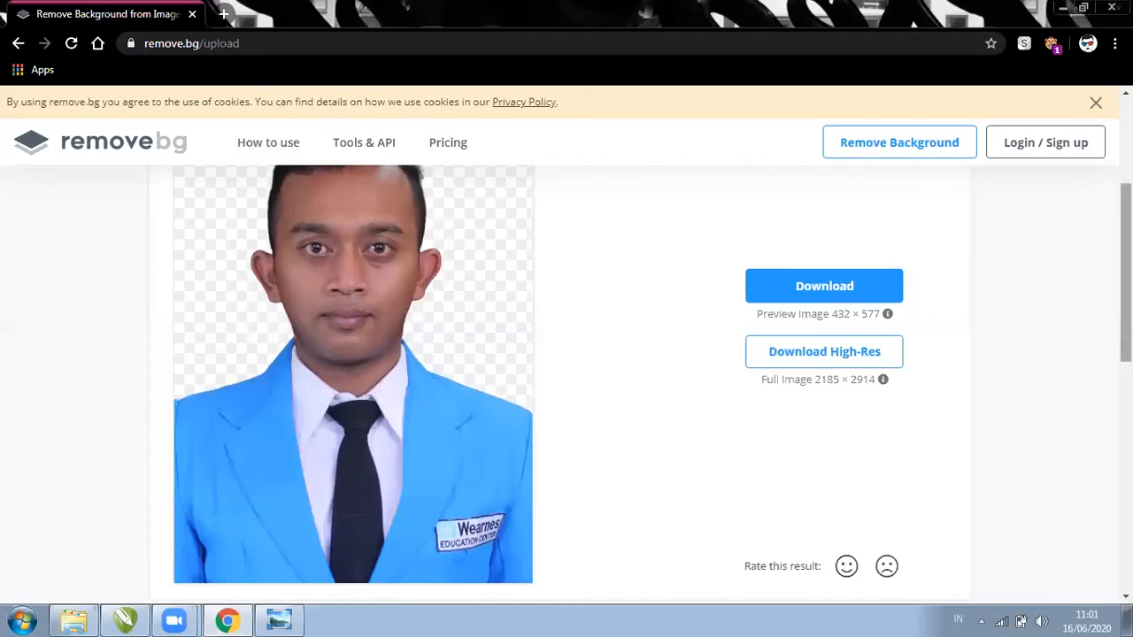
{"action": "scroll", "coordinate": [1126, 266], "scroll_direction": "up", "scroll_amount": 1}
{"action": "left_click", "coordinate": [863, 319]}
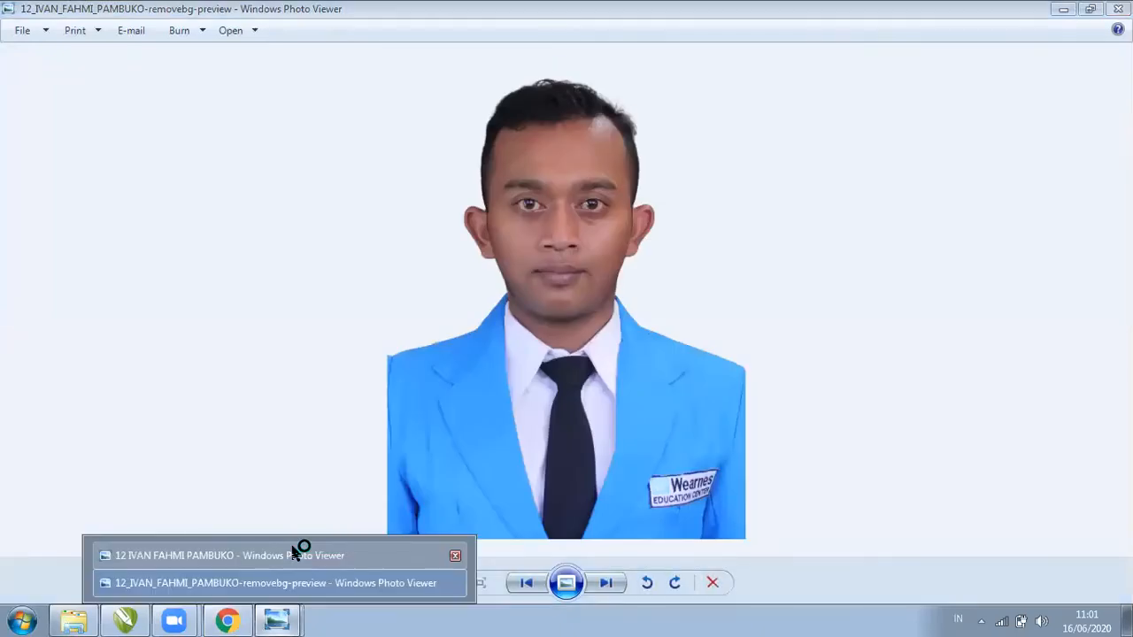
Switch Photo Viewer between the red-background original and the removebg-preview image
{"action": "left_click", "coordinate": [285, 555]}
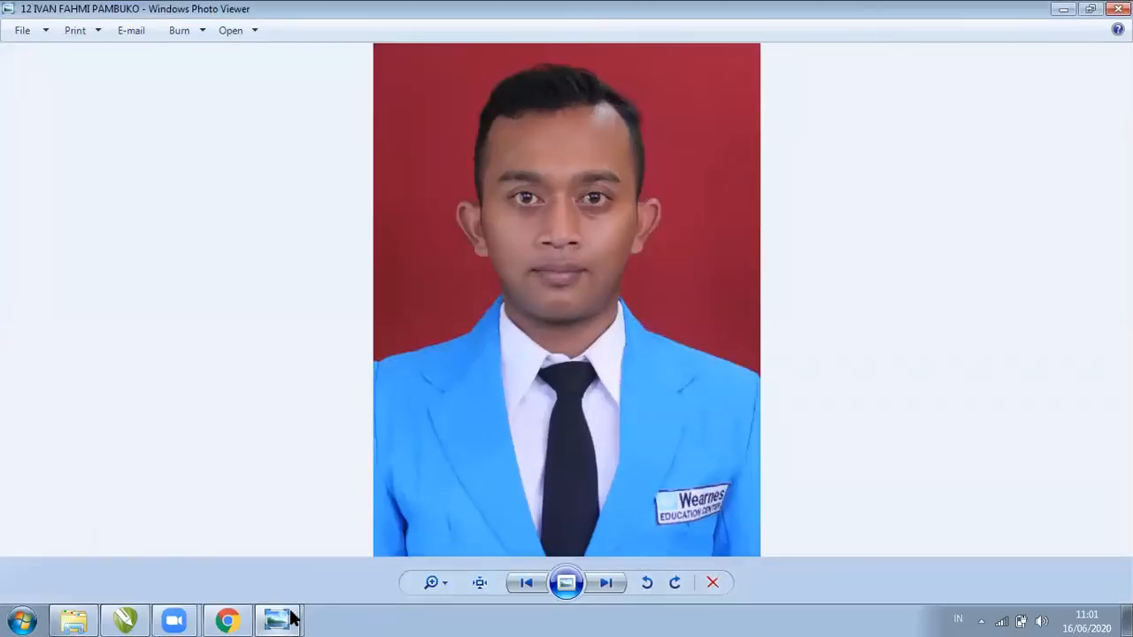
{"action": "mouse_move", "coordinate": [292, 616]}
{"action": "left_click", "coordinate": [320, 583]}
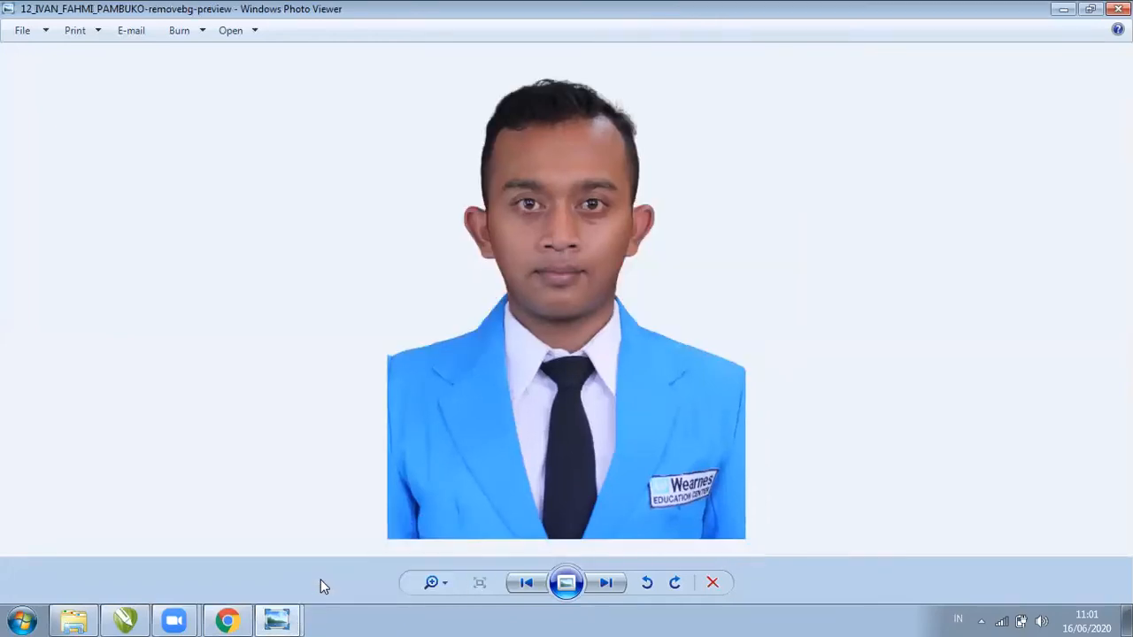
Return to the remove.bg result page in Chrome and review it
{"action": "left_click", "coordinate": [227, 620]}
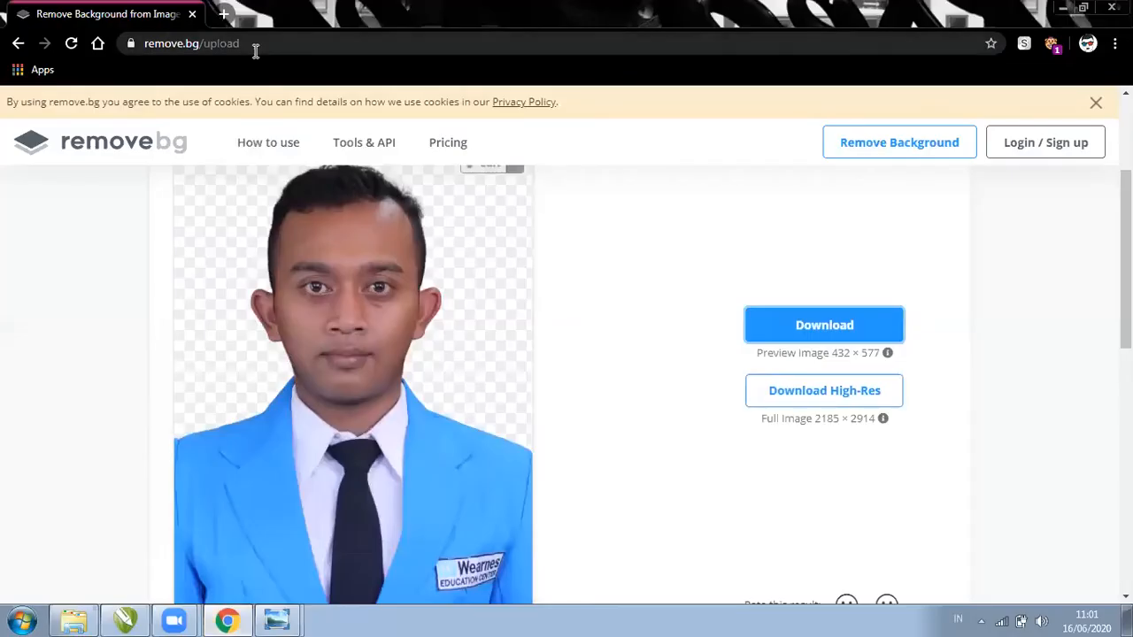
{"action": "scroll", "coordinate": [566, 380], "scroll_direction": "up", "scroll_amount": 2}
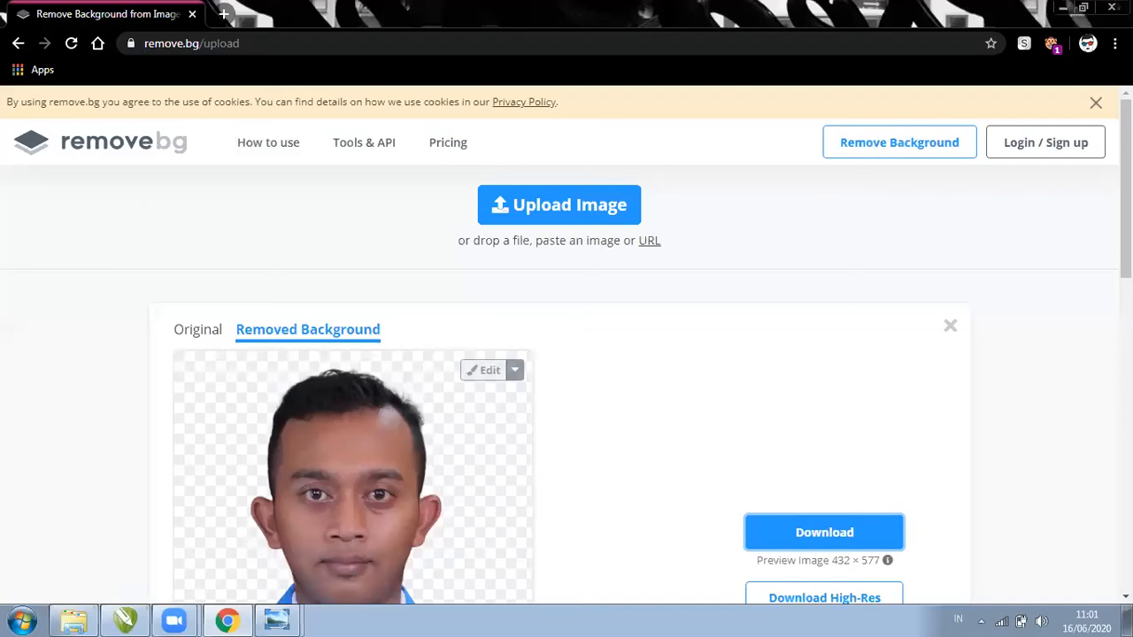
{"action": "scroll", "coordinate": [566, 354], "scroll_direction": "down", "scroll_amount": 3}
{"action": "scroll", "coordinate": [566, 354], "scroll_direction": "down", "scroll_amount": 1}
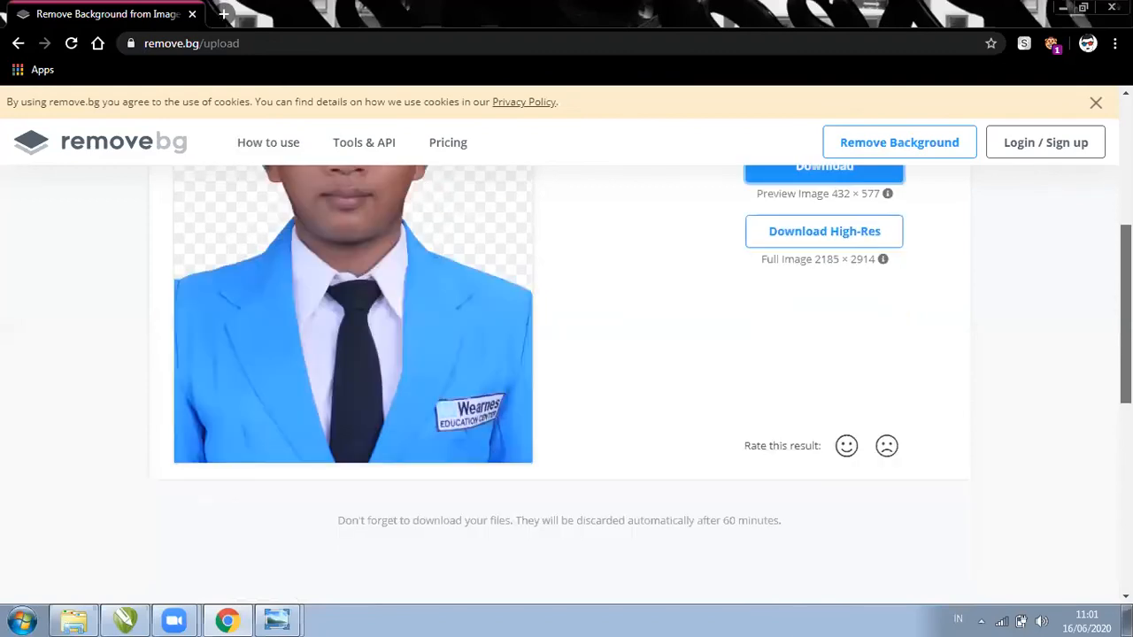
{"action": "scroll", "coordinate": [566, 607], "scroll_direction": "up", "scroll_amount": 1}
{"action": "scroll", "coordinate": [566, 607], "scroll_direction": "down", "scroll_amount": 1}
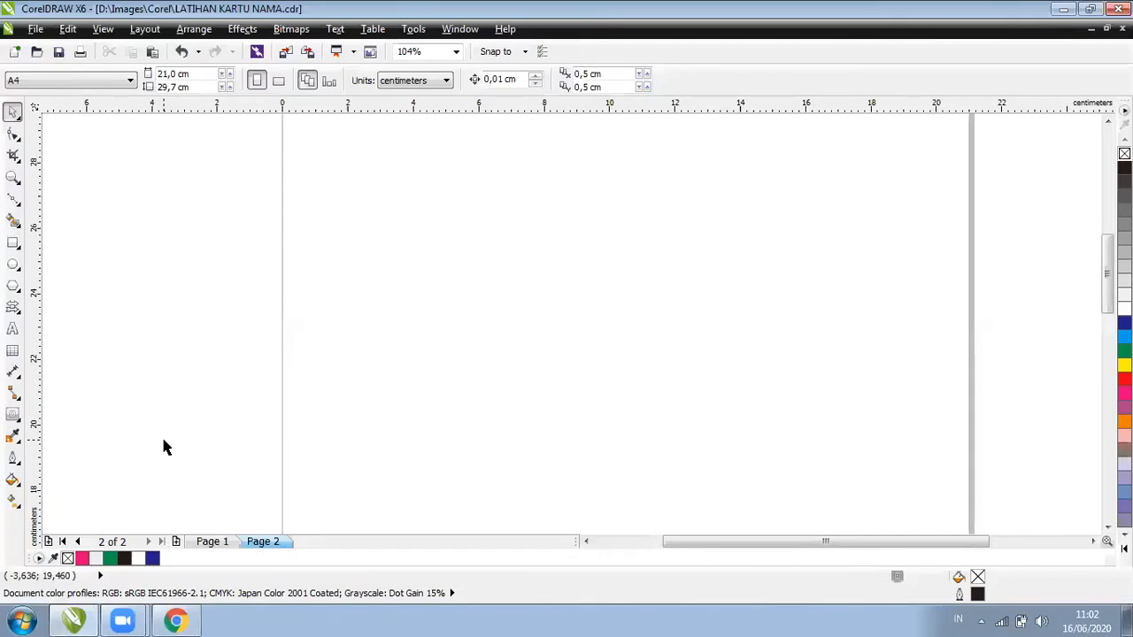
Draw a circle on page 2 with the Ellipse tool, then delete it
{"action": "left_click", "coordinate": [14, 263]}
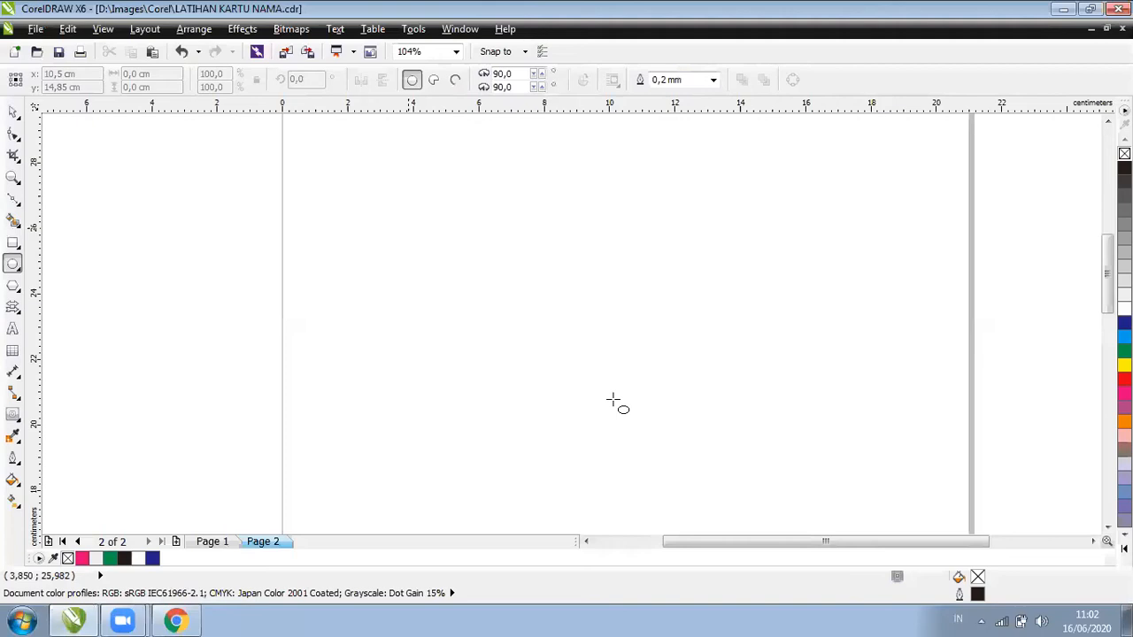
{"action": "left_click_drag", "start_coordinate": [408, 228], "coordinate": [612, 401]}
{"action": "left_click_drag", "start_coordinate": [575, 367], "coordinate": [580, 375]}
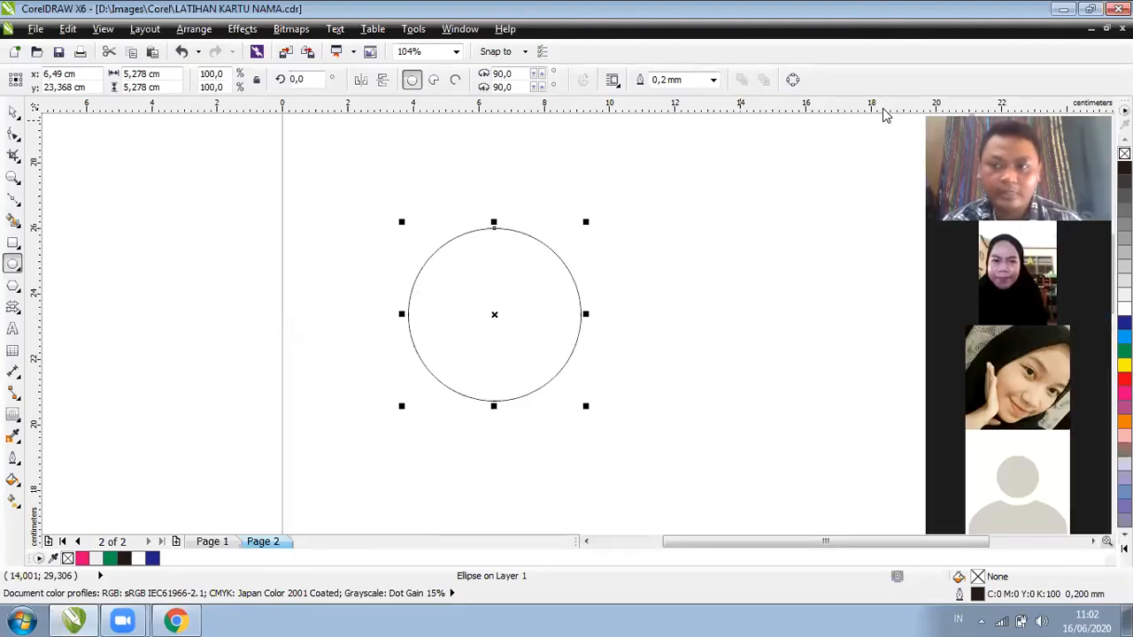
{"action": "key", "text": "Escape"}
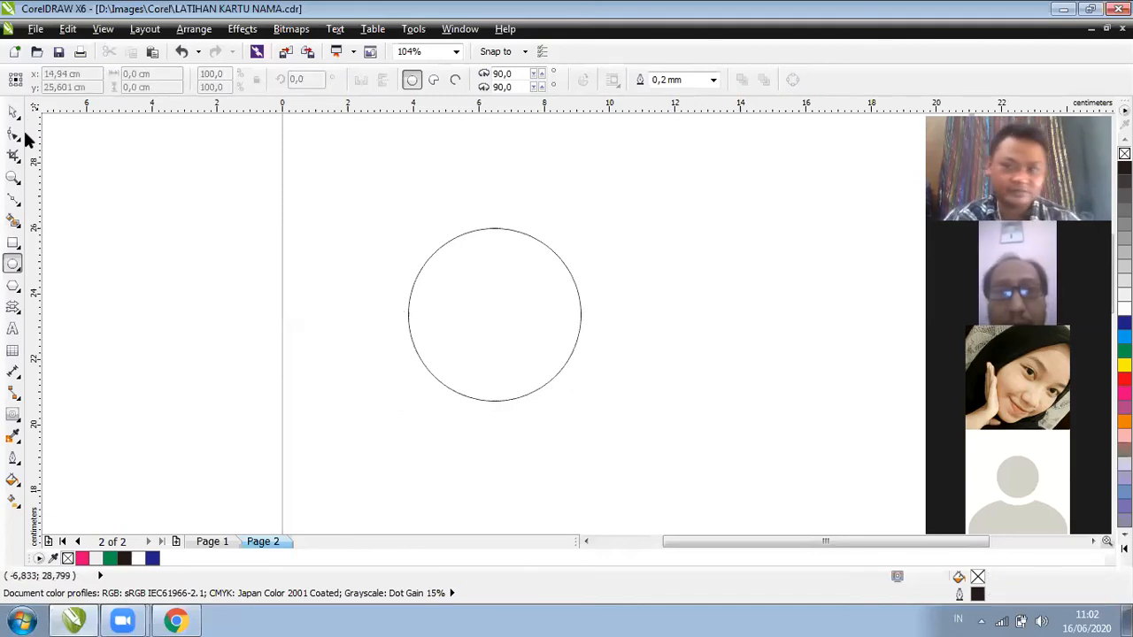
{"action": "key", "text": "space"}
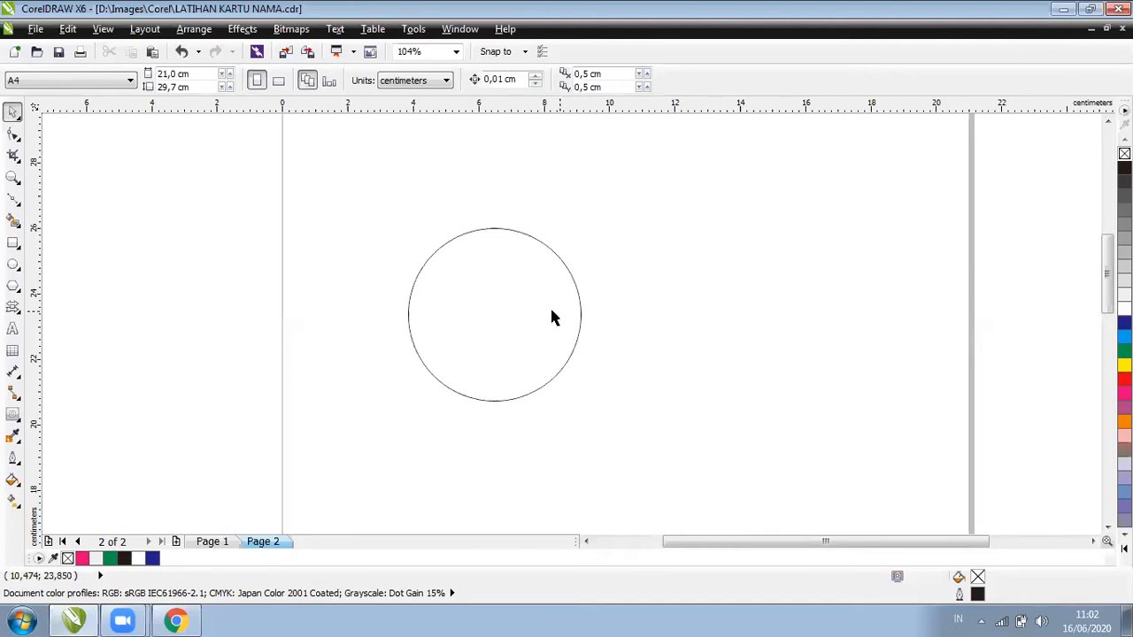
{"action": "left_click", "coordinate": [552, 315]}
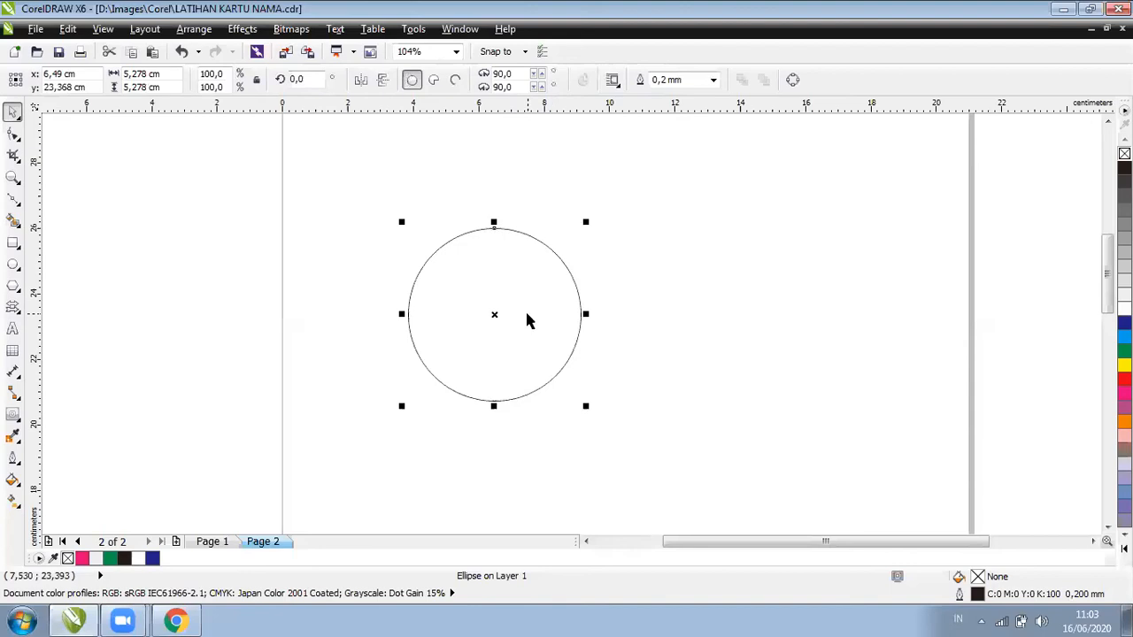
{"action": "key", "text": "Delete"}
Redraw the circle and scale it to 5,202 cm across
{"action": "left_click", "coordinate": [11, 264]}
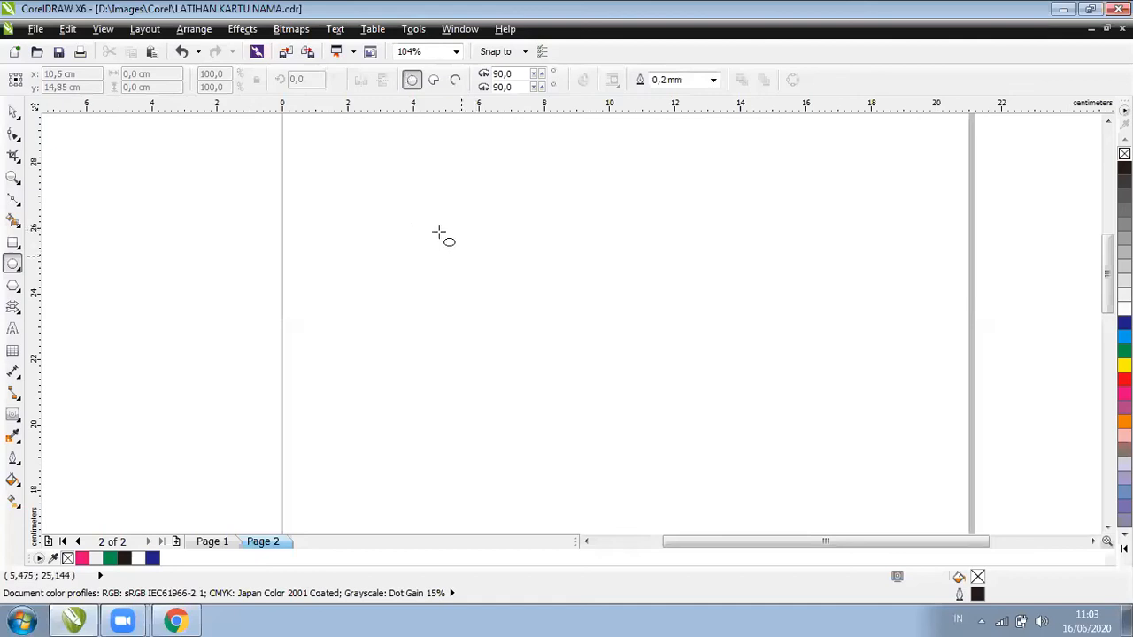
{"action": "left_click_drag", "start_coordinate": [439, 232], "coordinate": [590, 361]}
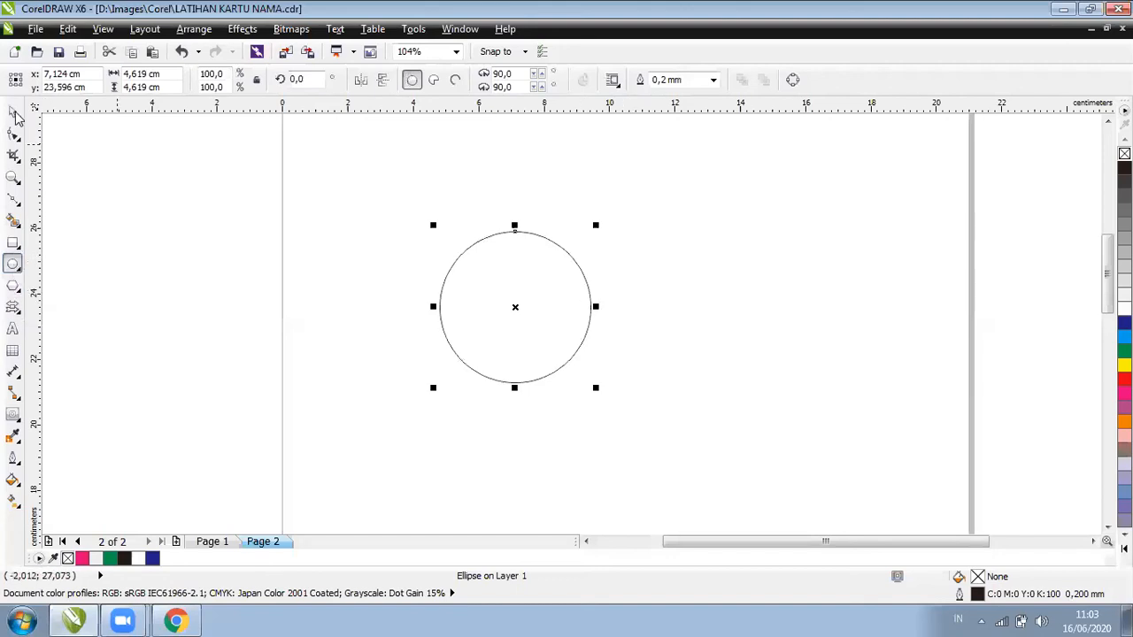
{"action": "key", "text": "space"}
{"action": "left_click_drag", "start_coordinate": [601, 390], "coordinate": [631, 411]}
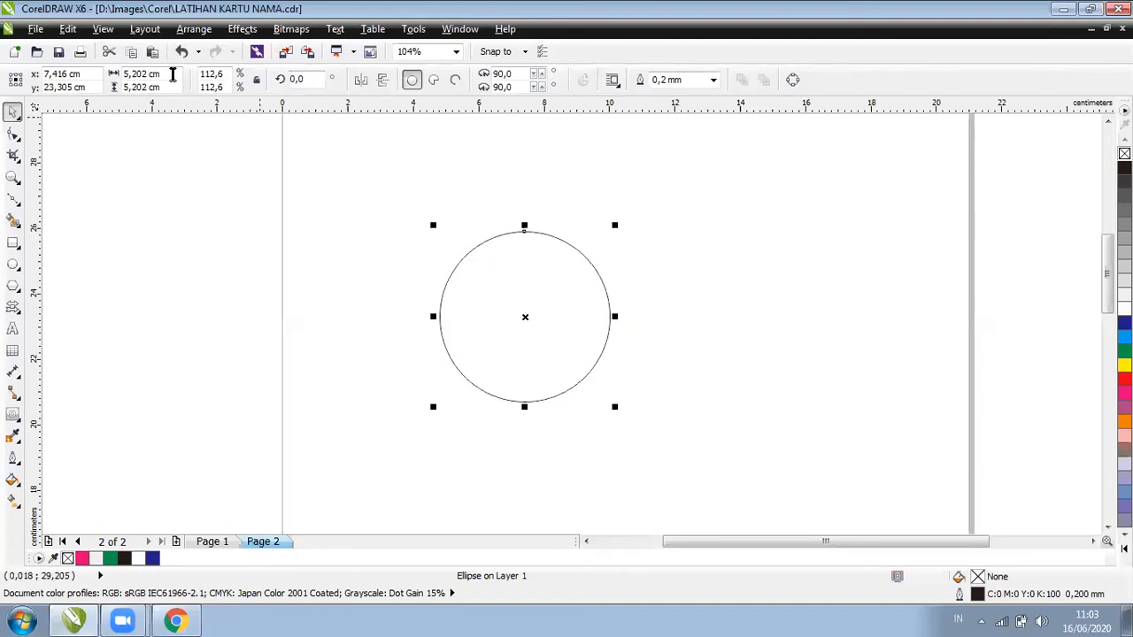
{"action": "left_click", "coordinate": [172, 75]}
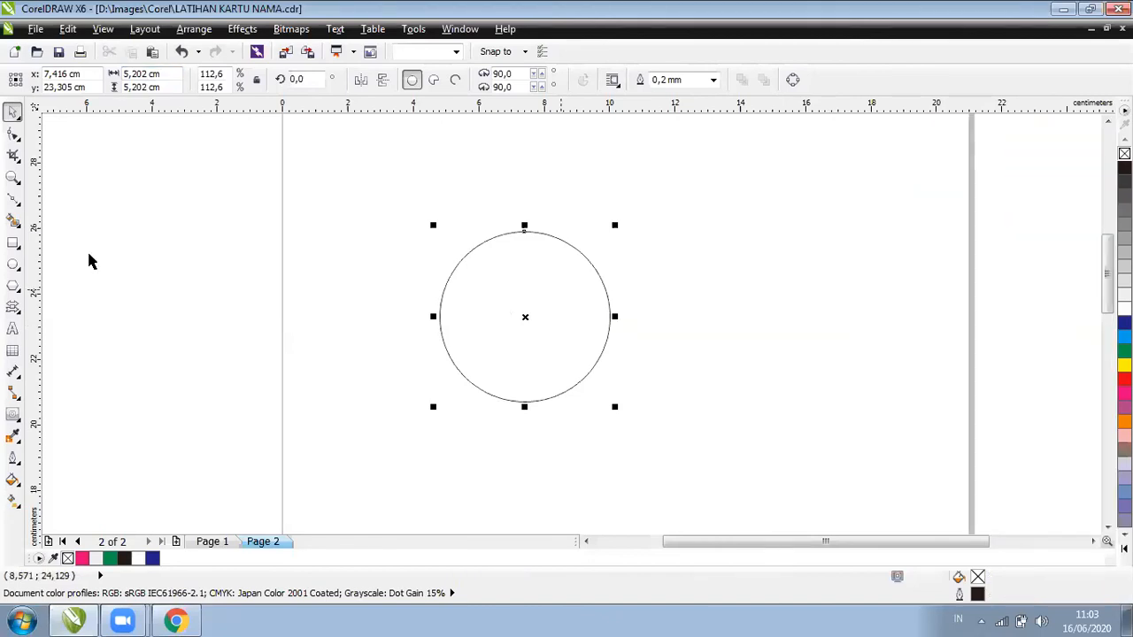
{"action": "left_click", "coordinate": [13, 329]}
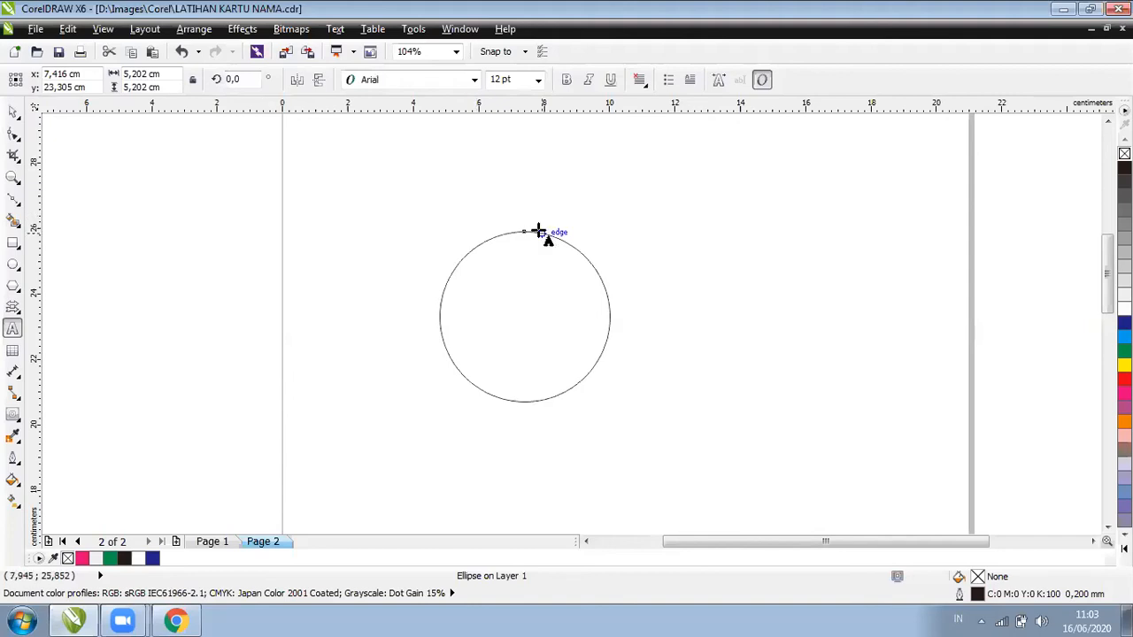
Zoom in on the circle, then on its top edge to 1206%
{"action": "left_click", "coordinate": [14, 177]}
{"action": "left_click_drag", "start_coordinate": [425, 211], "coordinate": [627, 412]}
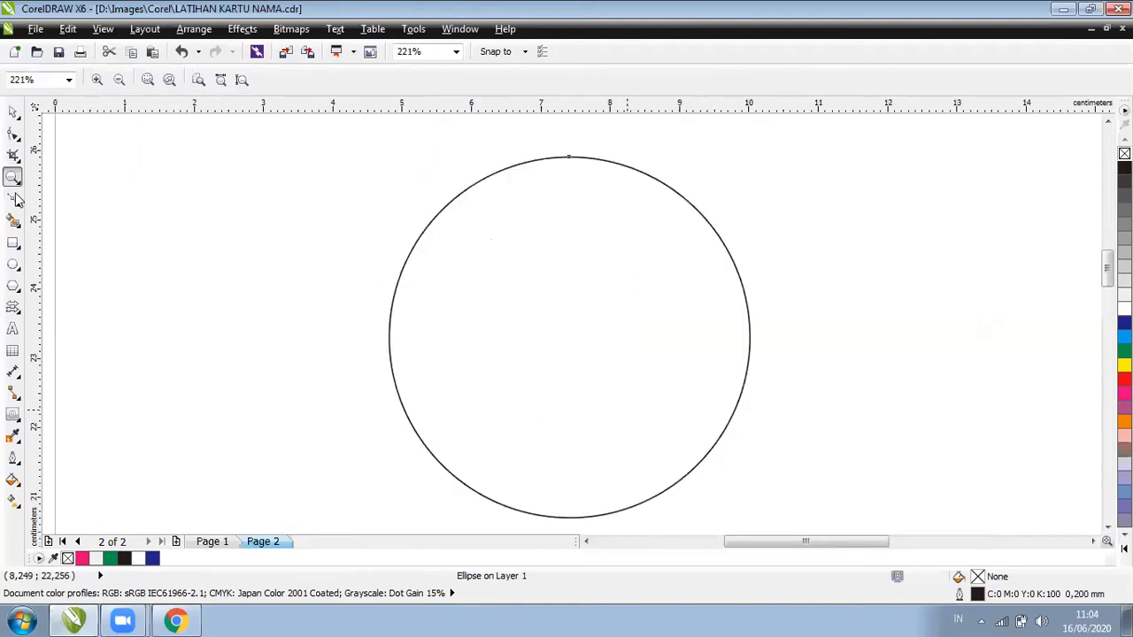
{"action": "left_click", "coordinate": [14, 329]}
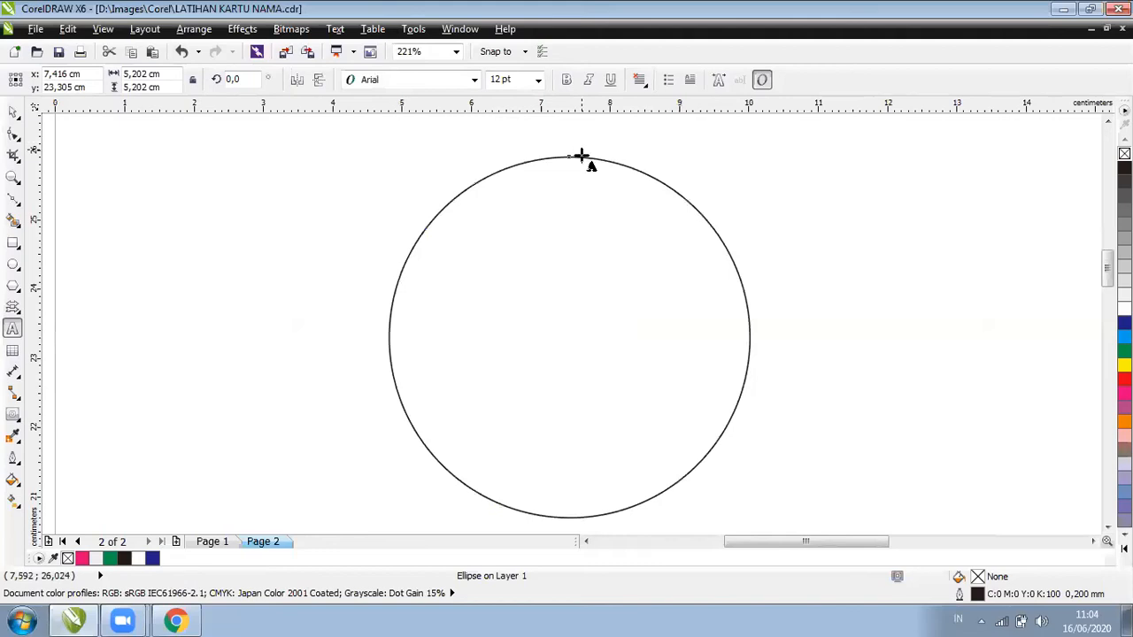
{"action": "left_click", "coordinate": [13, 176]}
{"action": "left_click_drag", "start_coordinate": [472, 124], "coordinate": [650, 200]}
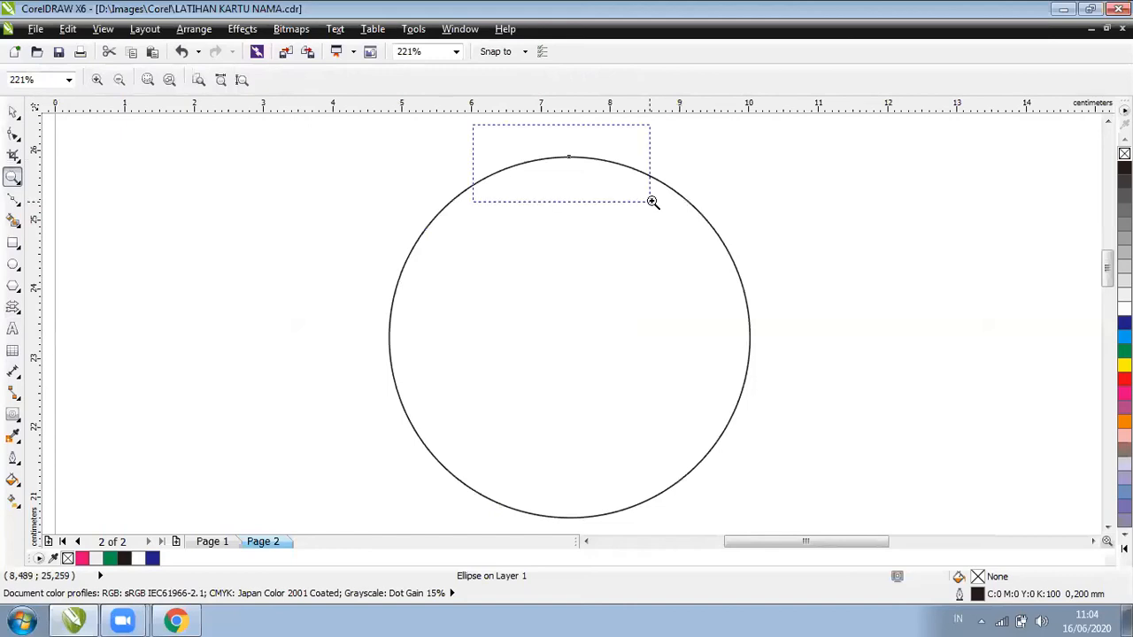
{"action": "left_click", "coordinate": [15, 329]}
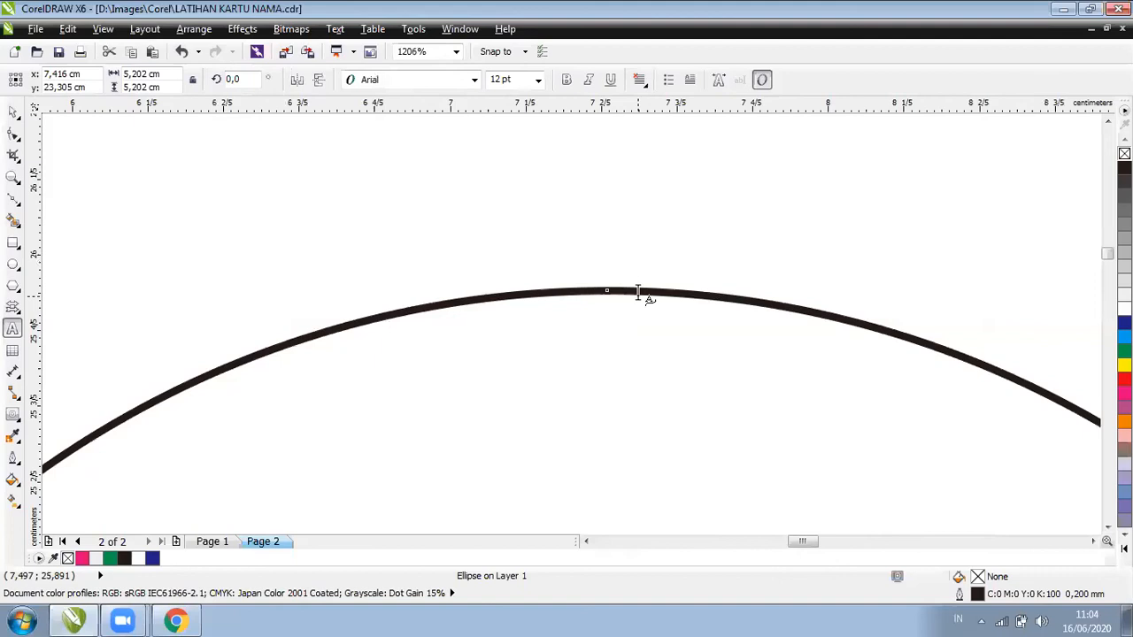
{"action": "left_click", "coordinate": [637, 292]}
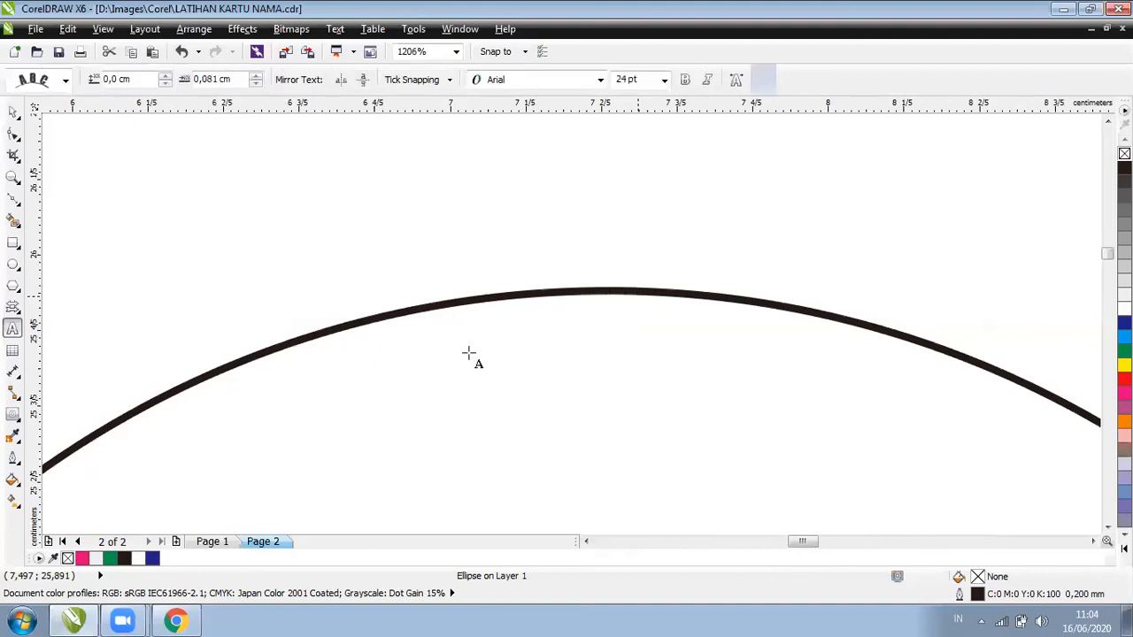
{"action": "scroll", "coordinate": [468, 354], "scroll_direction": "down", "scroll_amount": 2}
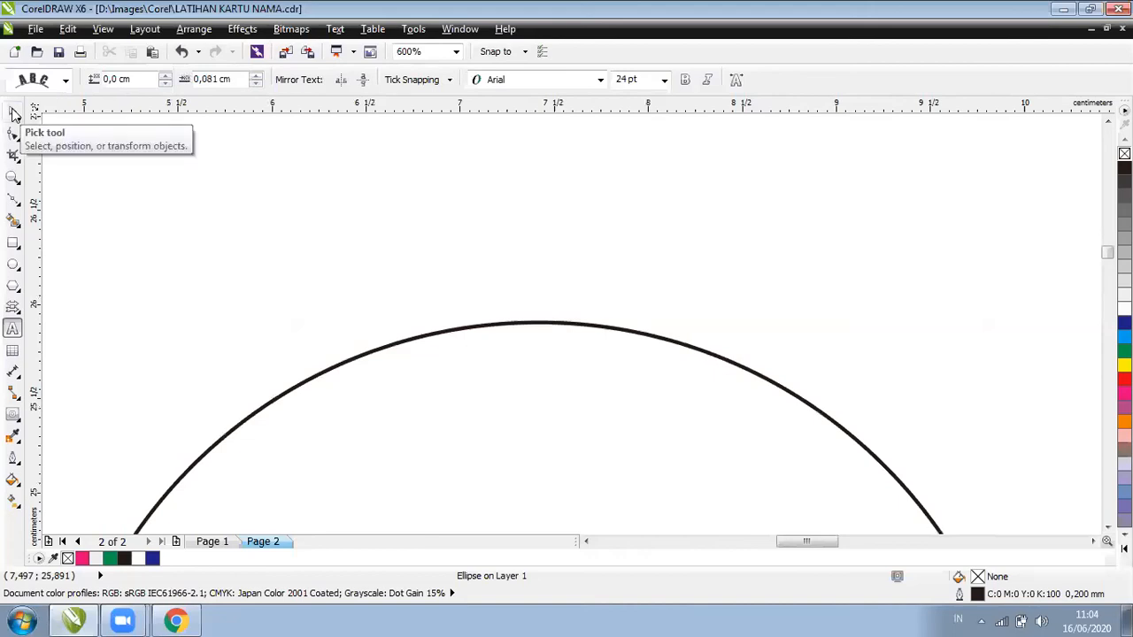
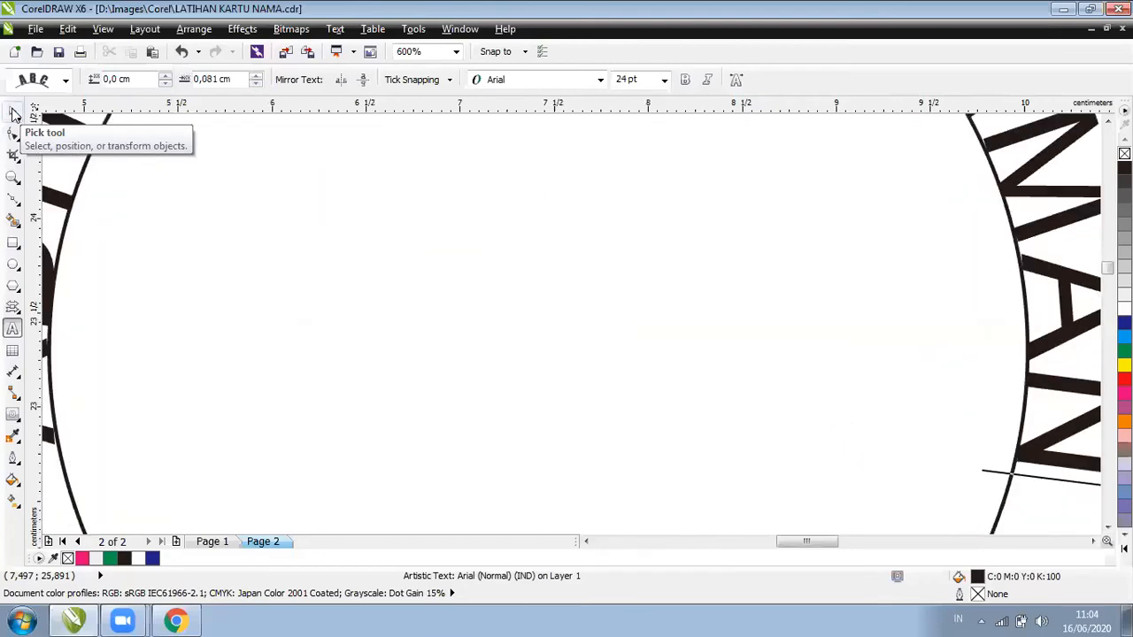
{"action": "key", "text": "F4"}
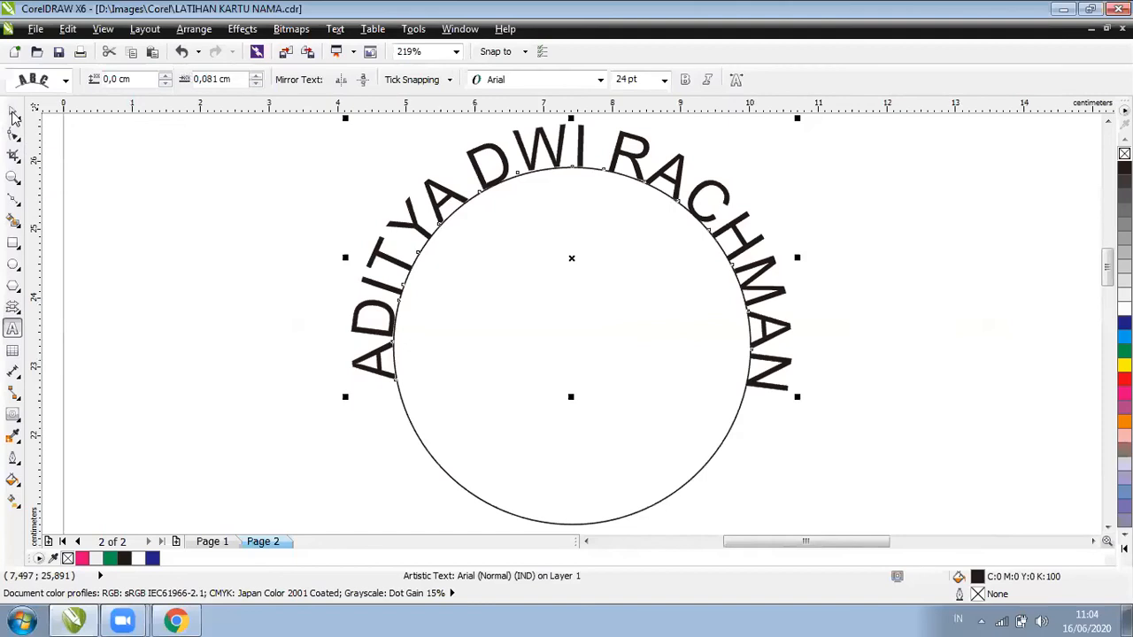
{"action": "left_click", "coordinate": [13, 115]}
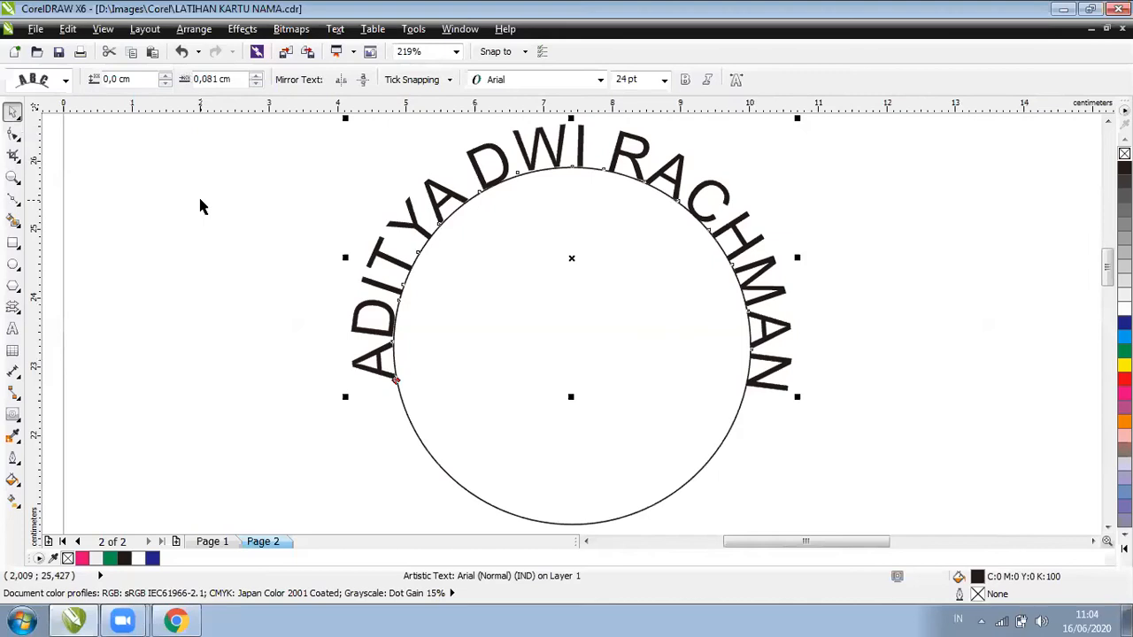
{"action": "left_click", "coordinate": [61, 82]}
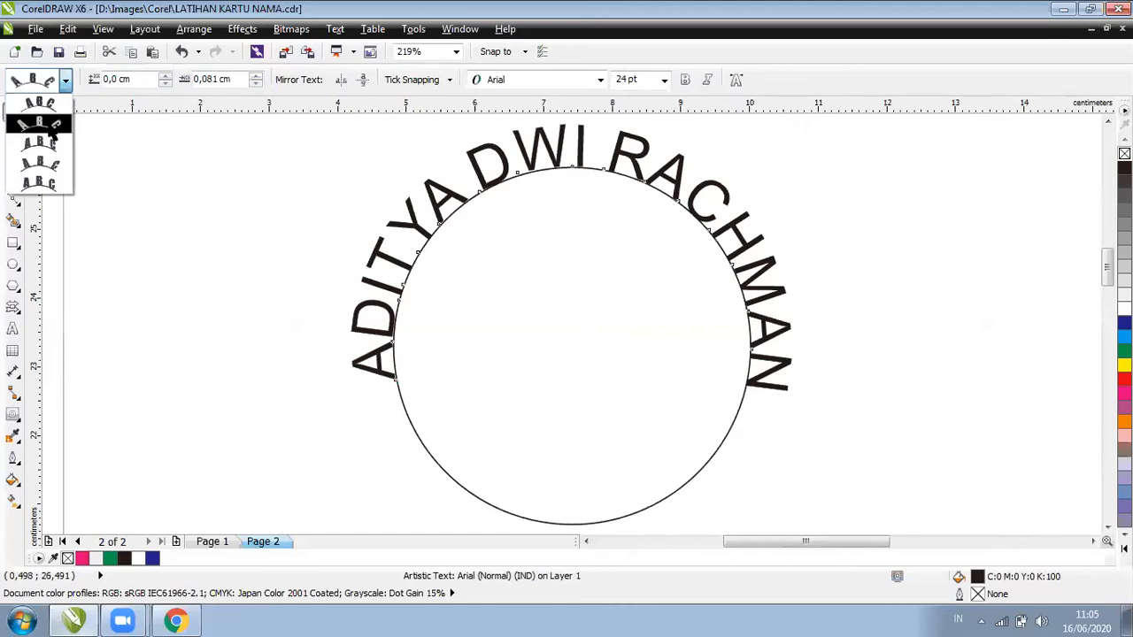
{"action": "left_click", "coordinate": [51, 132]}
{"action": "left_click", "coordinate": [46, 84]}
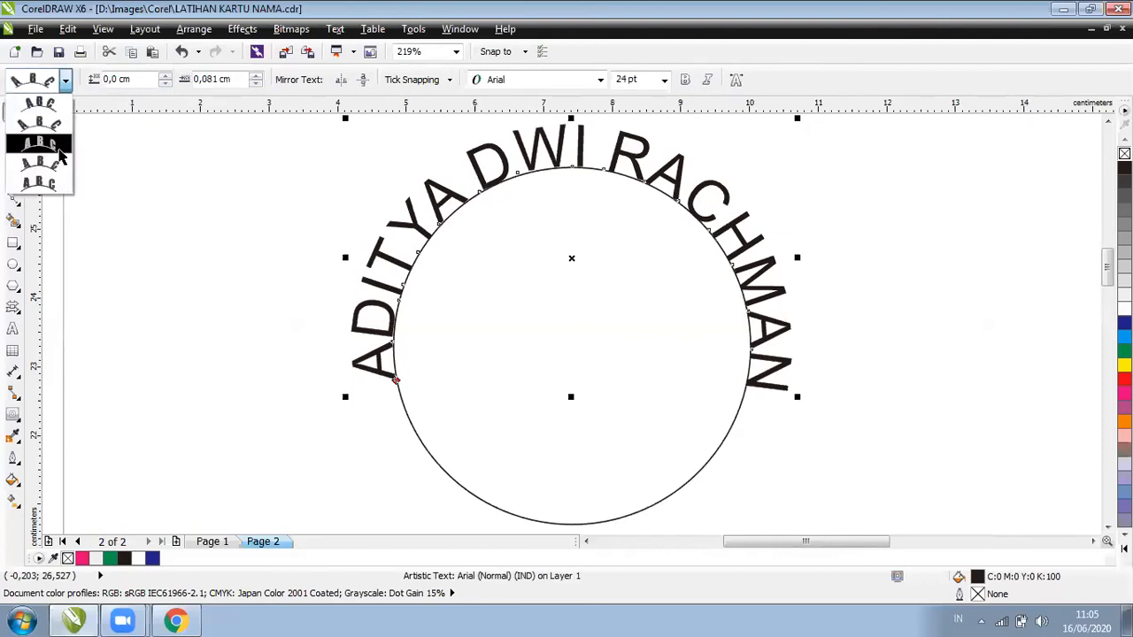
{"action": "left_click", "coordinate": [61, 156]}
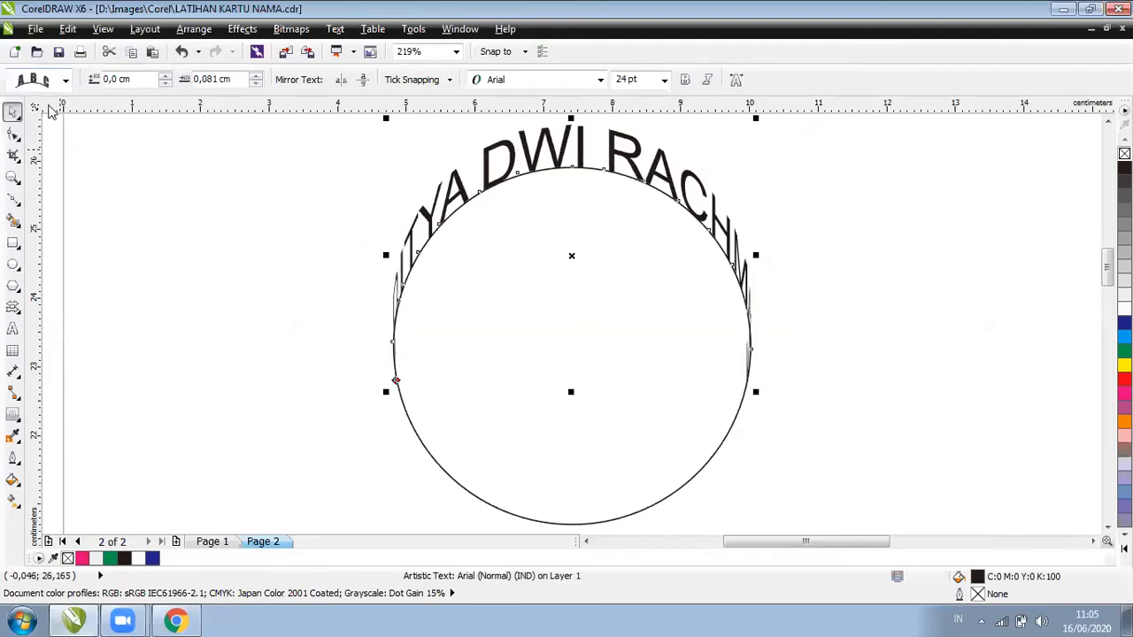
{"action": "left_click", "coordinate": [48, 81]}
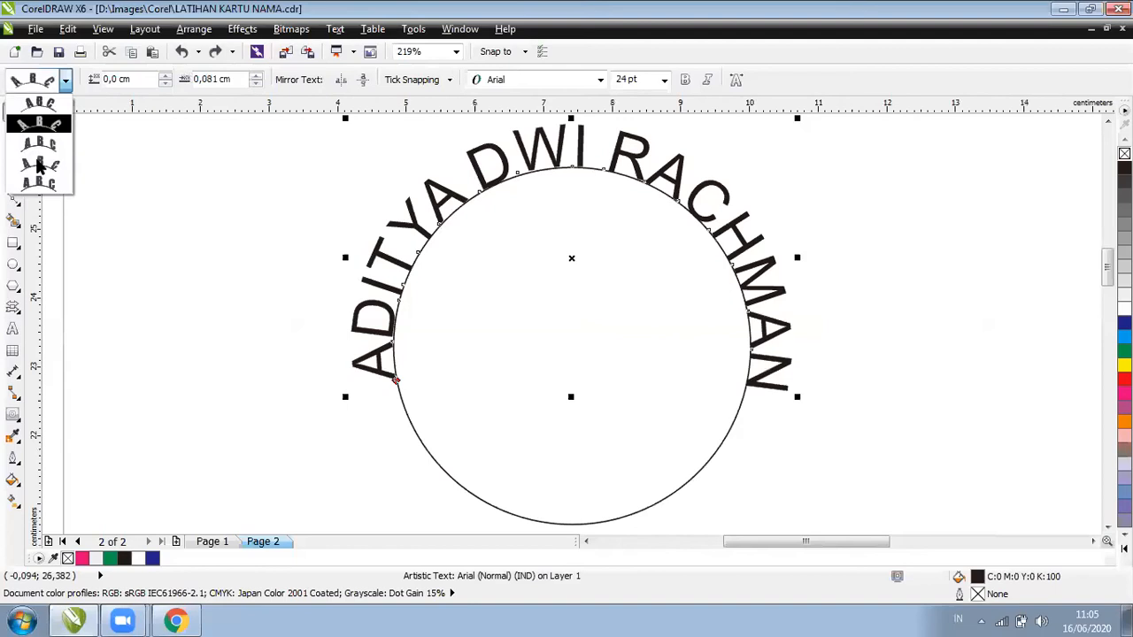
{"action": "left_click", "coordinate": [45, 163]}
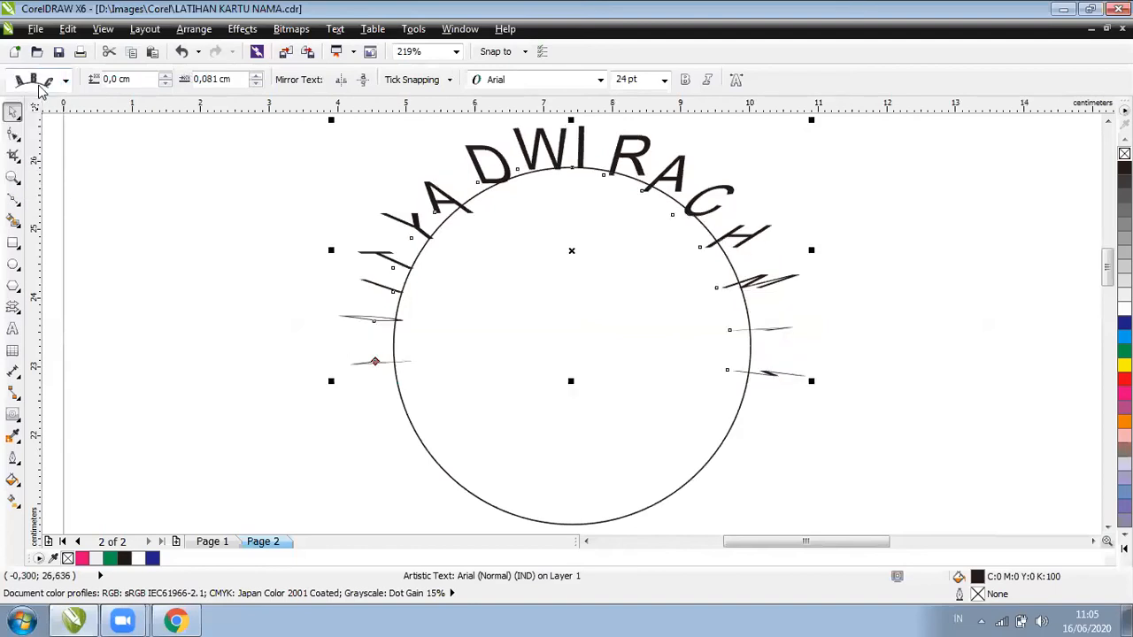
{"action": "left_click", "coordinate": [48, 81]}
{"action": "left_click", "coordinate": [40, 158]}
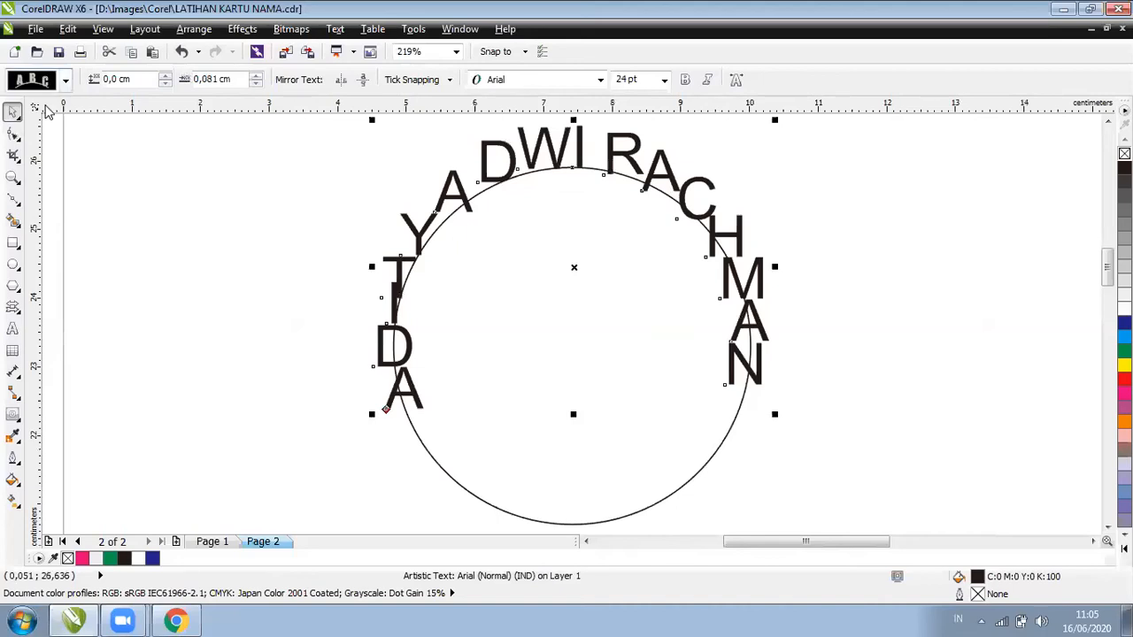
{"action": "key", "text": "ctrl+z"}
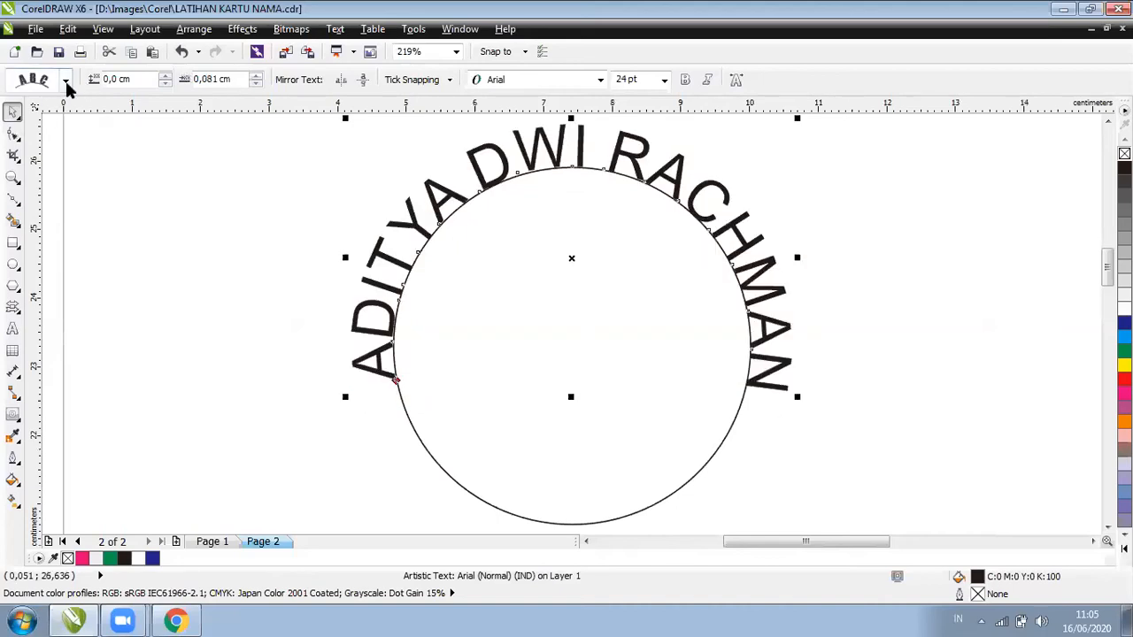
{"action": "left_click", "coordinate": [50, 86]}
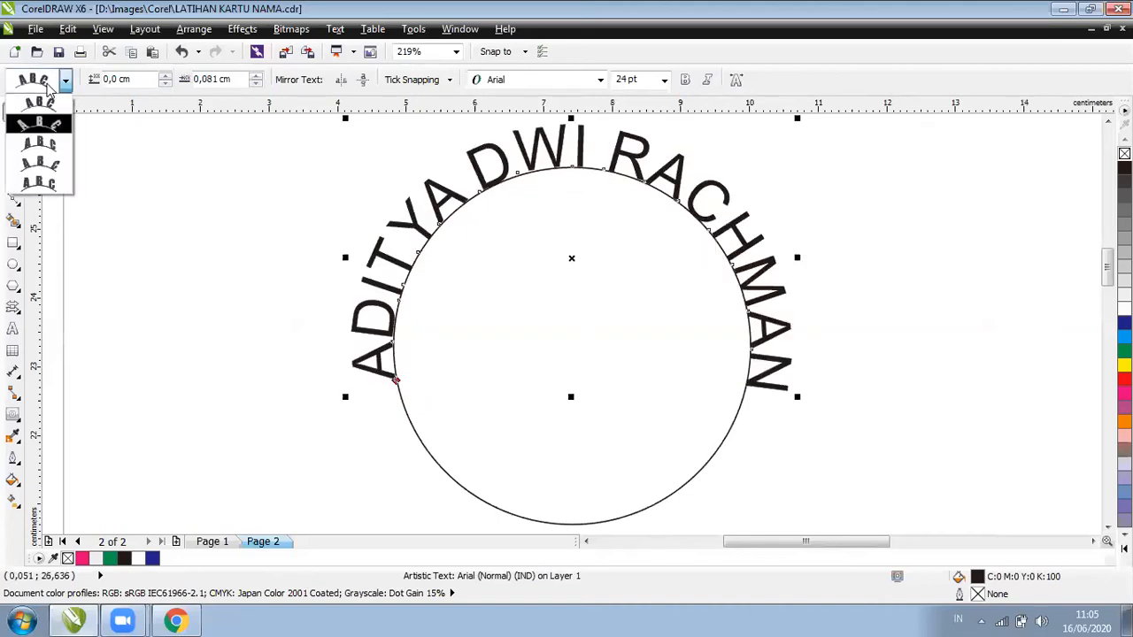
{"action": "left_click", "coordinate": [50, 88]}
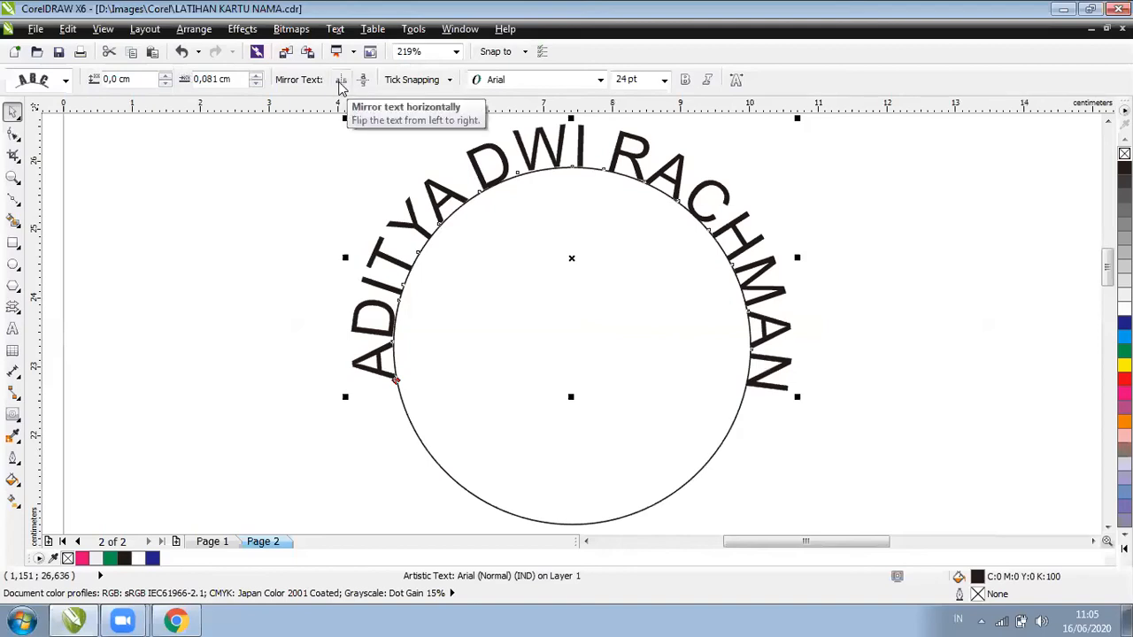
{"action": "left_click", "coordinate": [340, 82]}
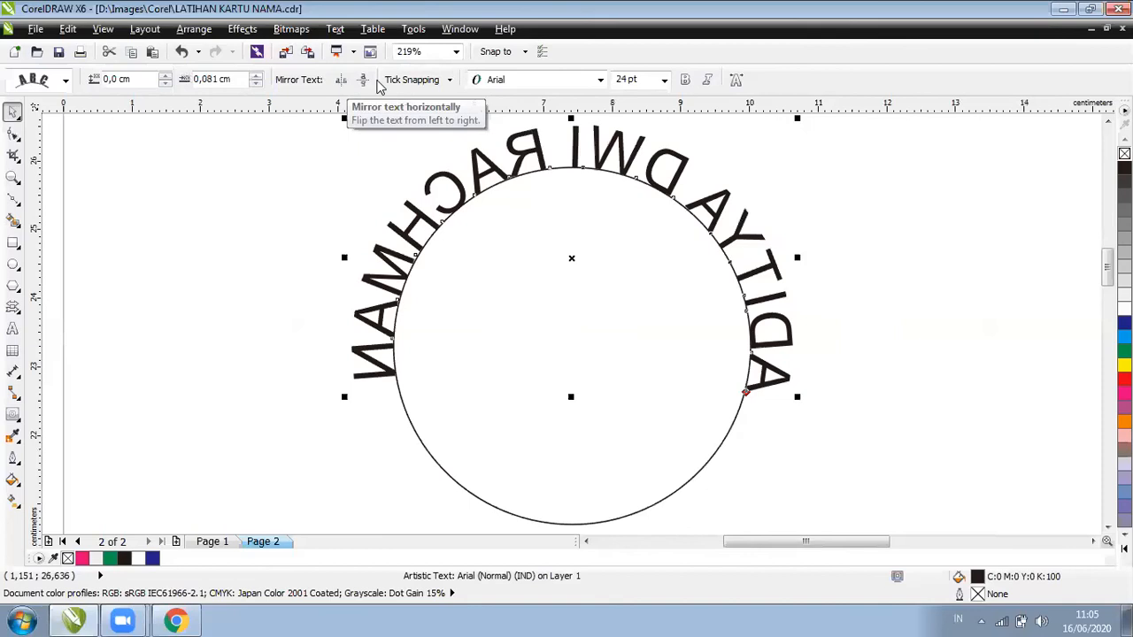
{"action": "key", "text": "ctrl+z"}
{"action": "left_click", "coordinate": [363, 81]}
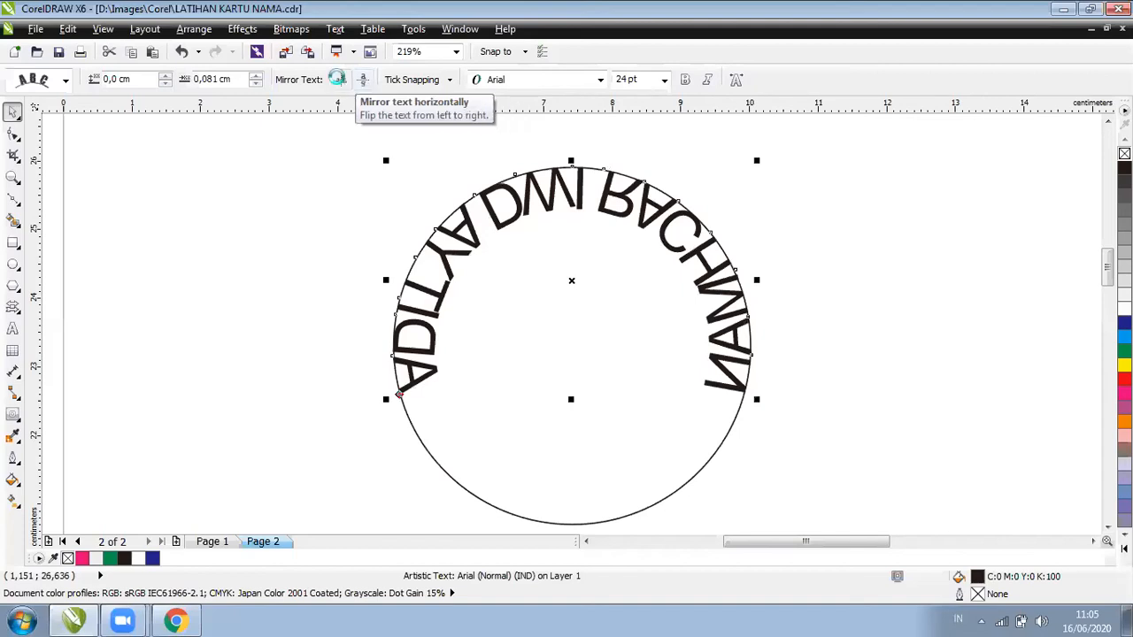
{"action": "left_click", "coordinate": [341, 81]}
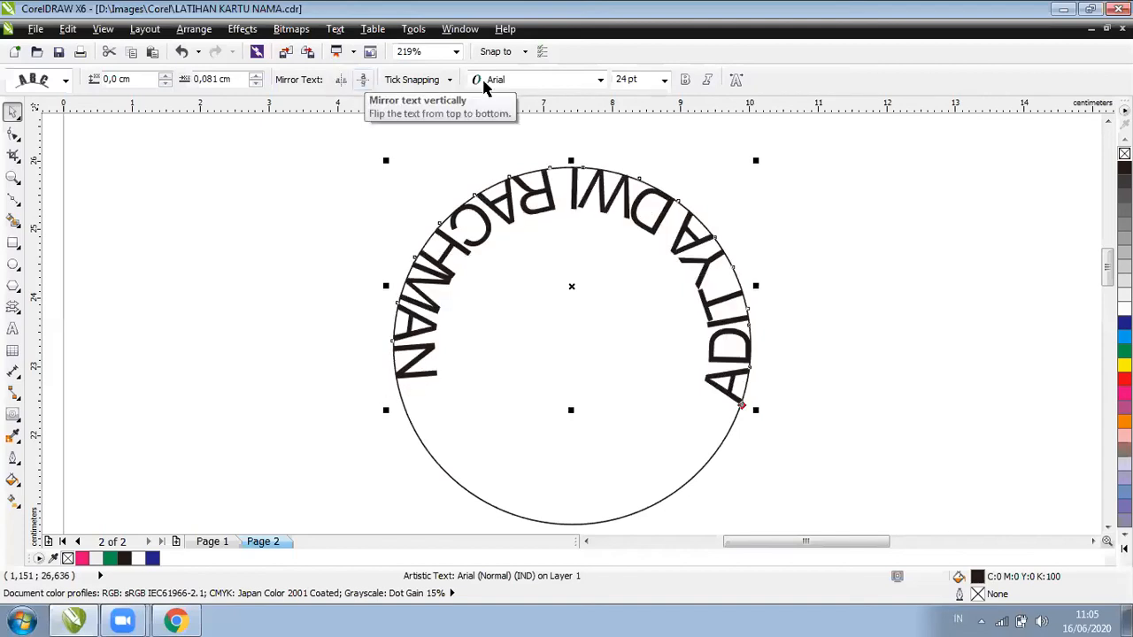
{"action": "key", "text": "ctrl+z"}
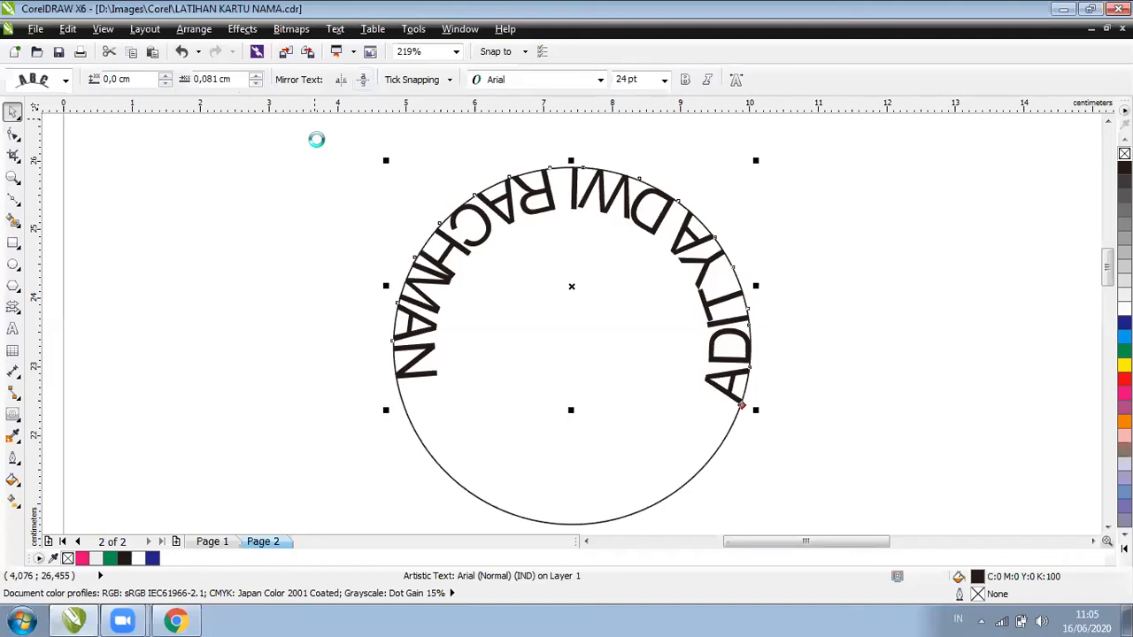
{"action": "key", "text": "ctrl+z"}
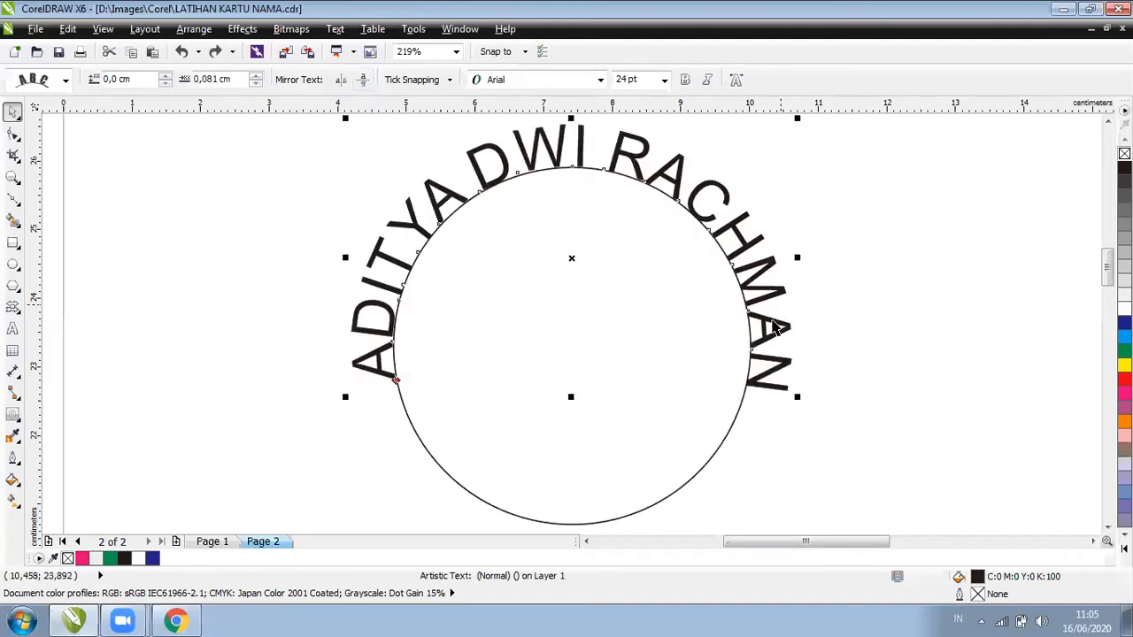
Draw a larger circle with F7 around the curved name ring
{"action": "left_click", "coordinate": [775, 325]}
{"action": "left_click", "coordinate": [772, 320]}
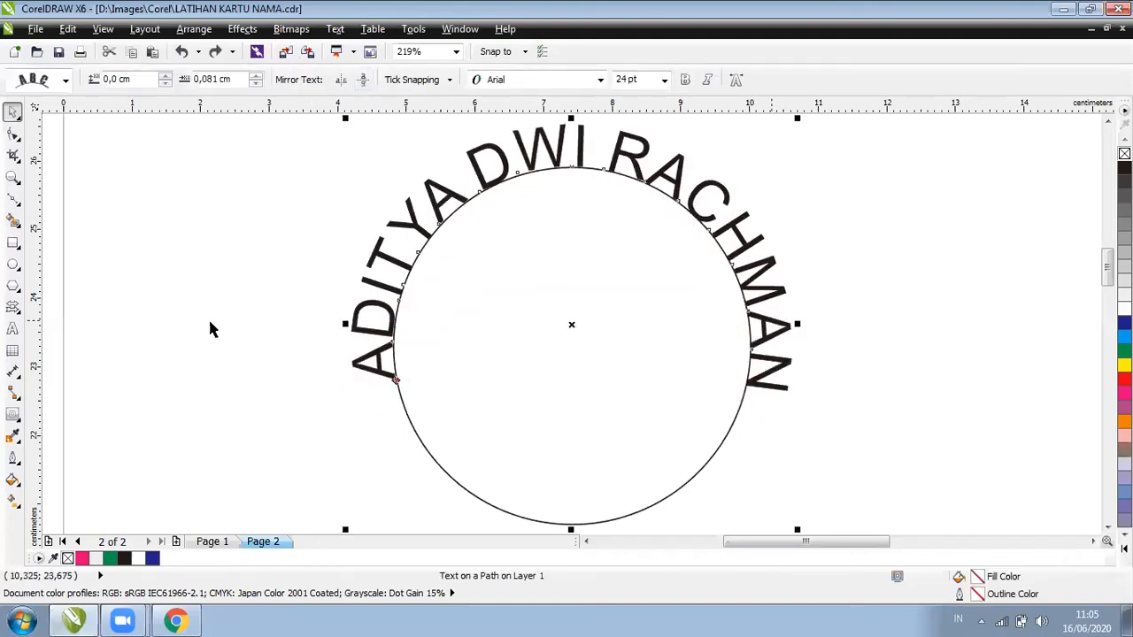
{"action": "scroll", "coordinate": [209, 328], "scroll_direction": "down", "scroll_amount": 3}
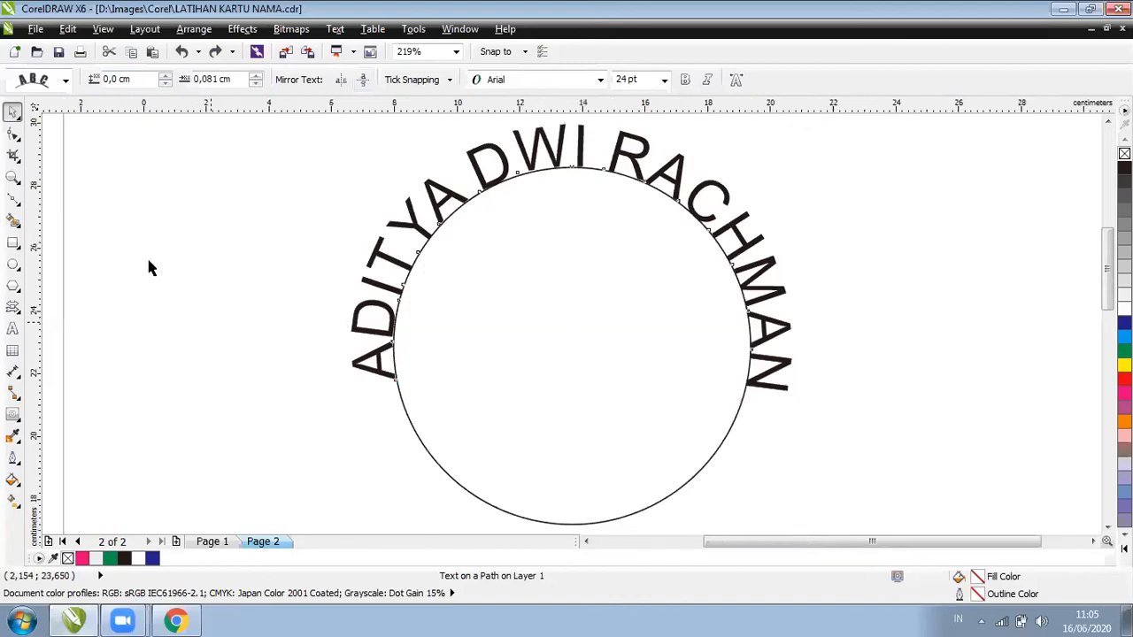
{"action": "key", "text": "F7"}
{"action": "mouse_move", "coordinate": [263, 222]}
{"action": "left_mouse_down"}
{"action": "mouse_move", "coordinate": [475, 384]}
{"action": "mouse_move", "coordinate": [485, 372]}
{"action": "left_mouse_up"}
{"action": "key", "text": "space"}
{"action": "key", "text": "Escape"}
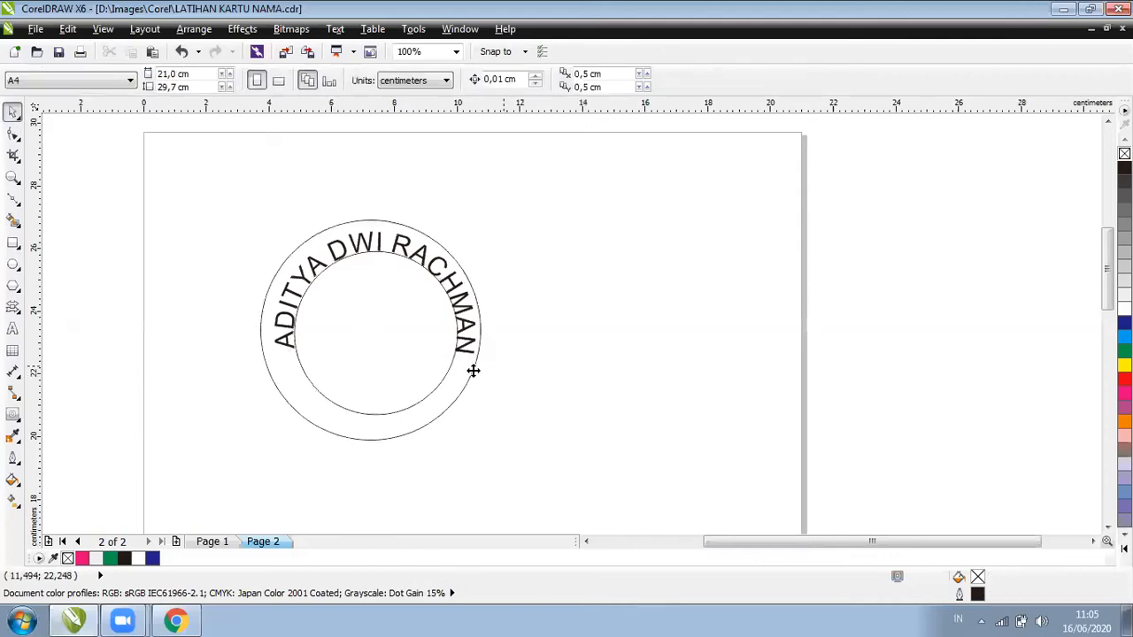
Select both circles and align their centres with C and E, undoing one alignment
{"action": "left_click", "coordinate": [474, 370]}
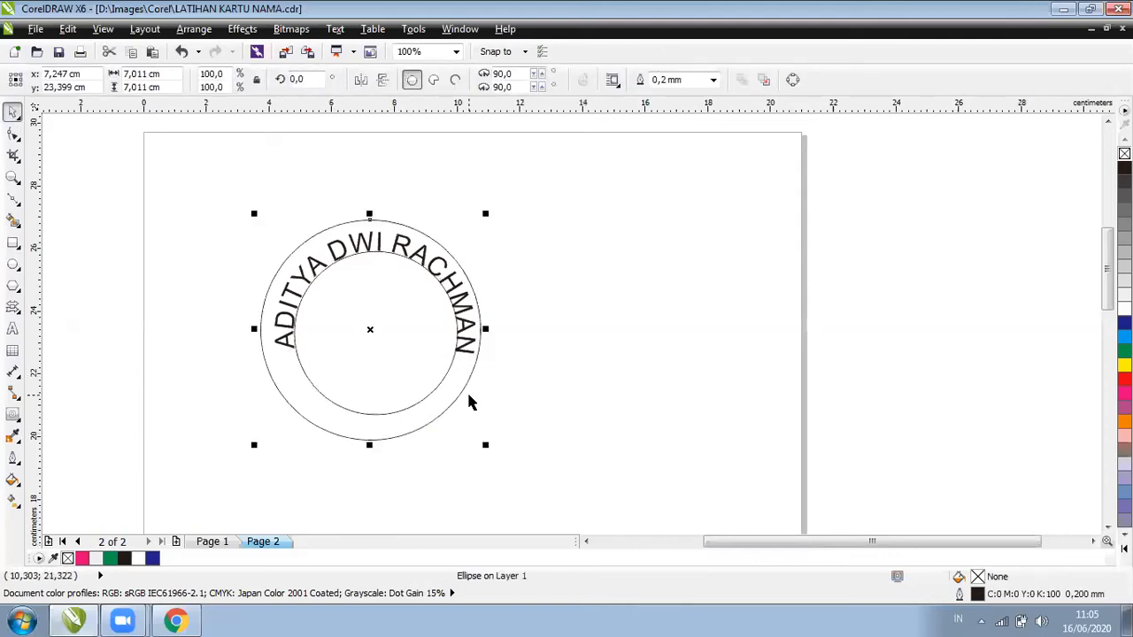
{"action": "left_click", "coordinate": [447, 383]}
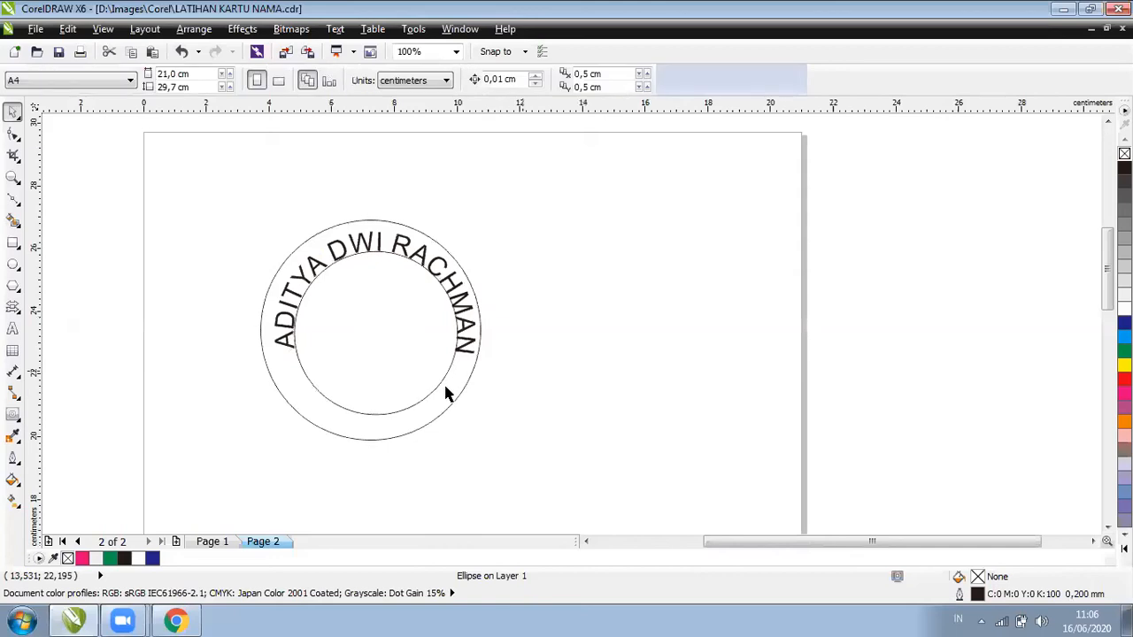
{"action": "left_click", "coordinate": [448, 394]}
{"action": "left_click", "coordinate": [468, 396]}
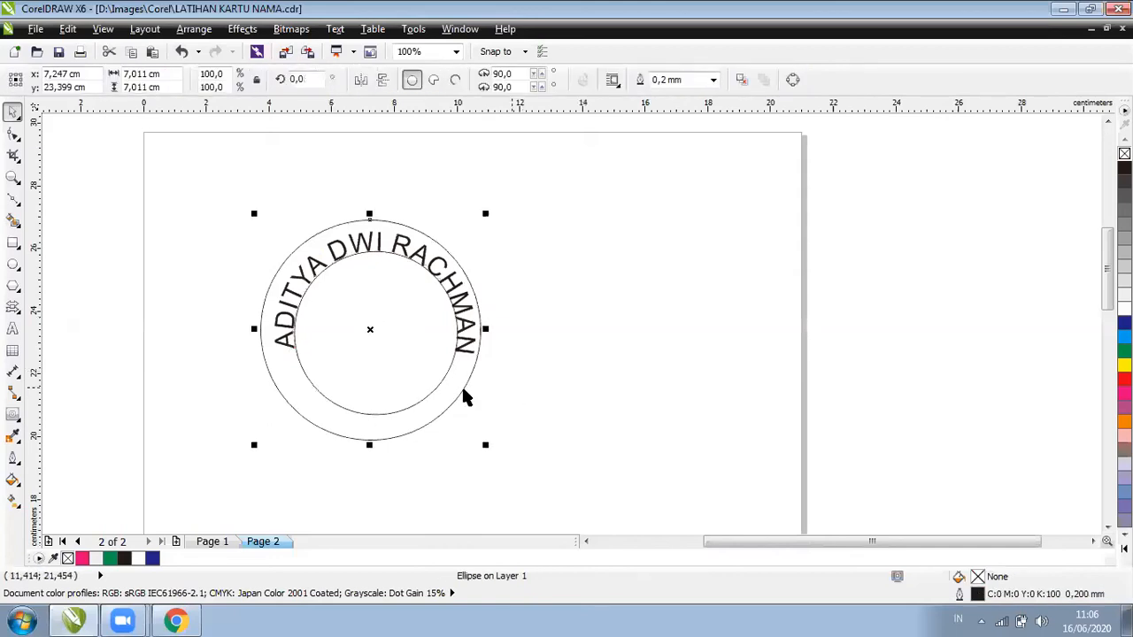
{"action": "left_click", "coordinate": [414, 370], "text": "shift"}
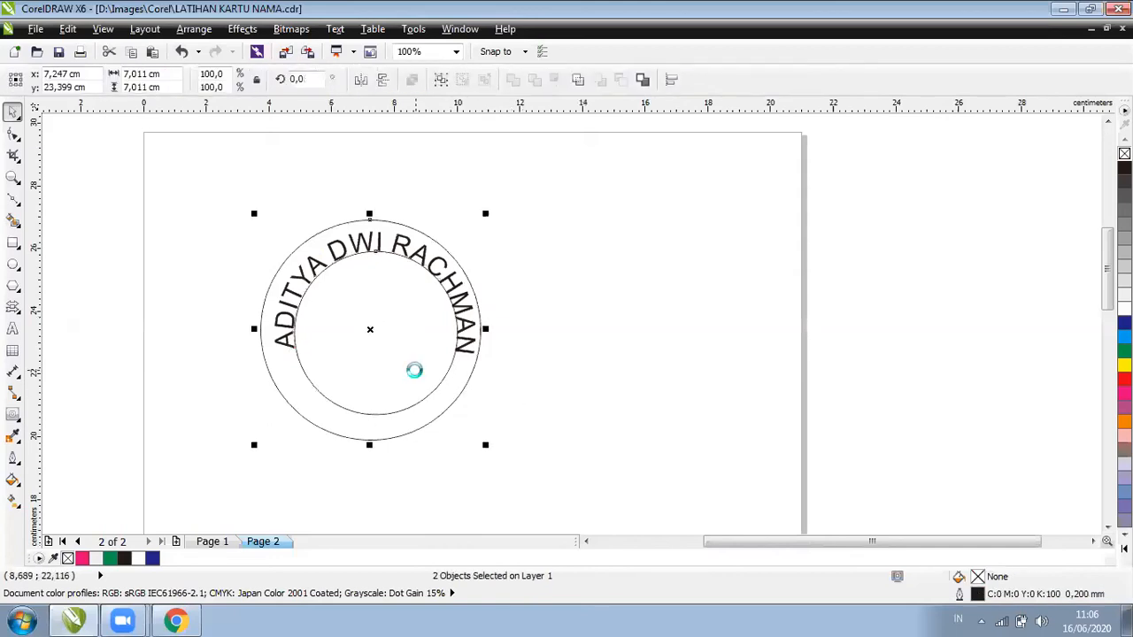
{"action": "key", "text": "c"}
{"action": "key", "text": "e"}
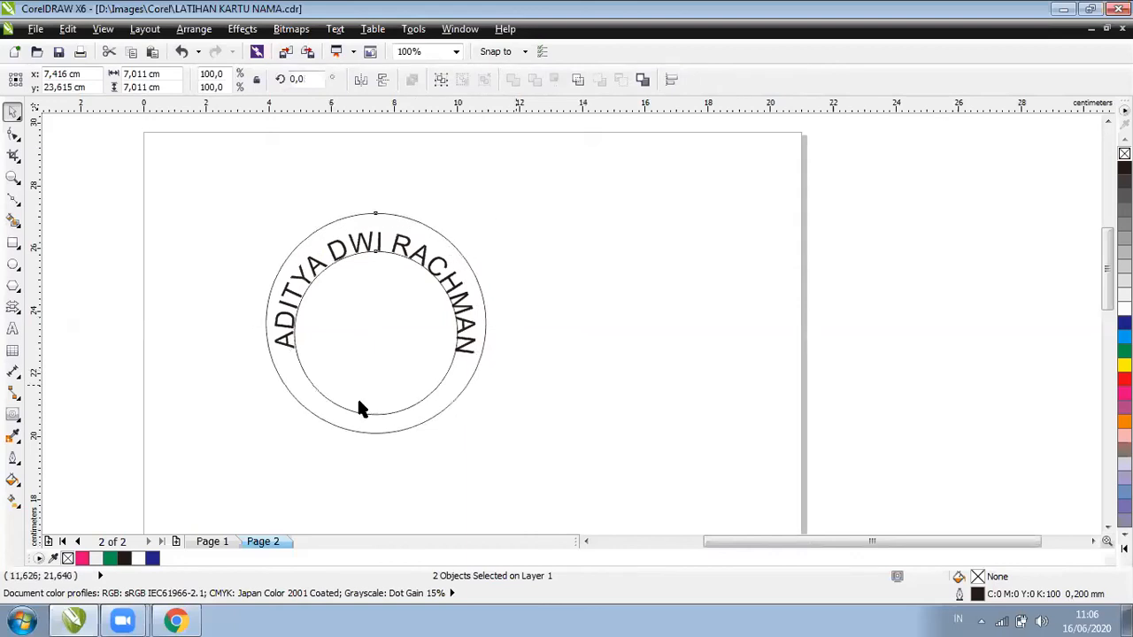
{"action": "left_click", "coordinate": [359, 404]}
{"action": "key", "text": "ctrl+z"}
Nudge the outer circle down and zoom to the selection
{"action": "left_click", "coordinate": [445, 254]}
{"action": "left_click", "coordinate": [459, 268]}
{"action": "key", "text": "Down"}
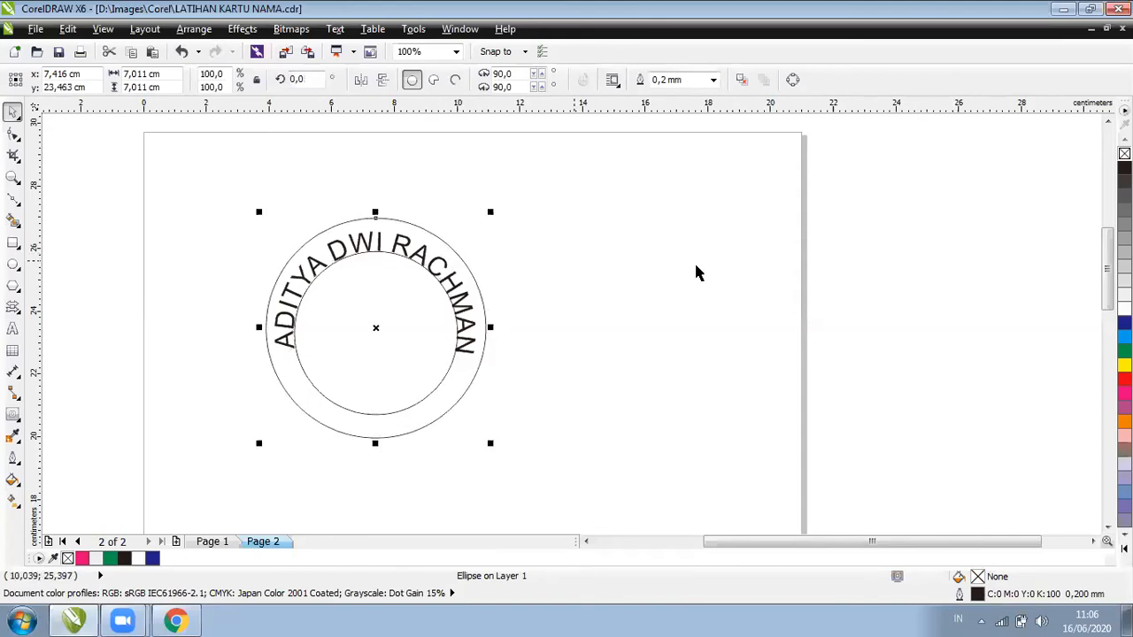
{"action": "key", "text": "shift+F2"}
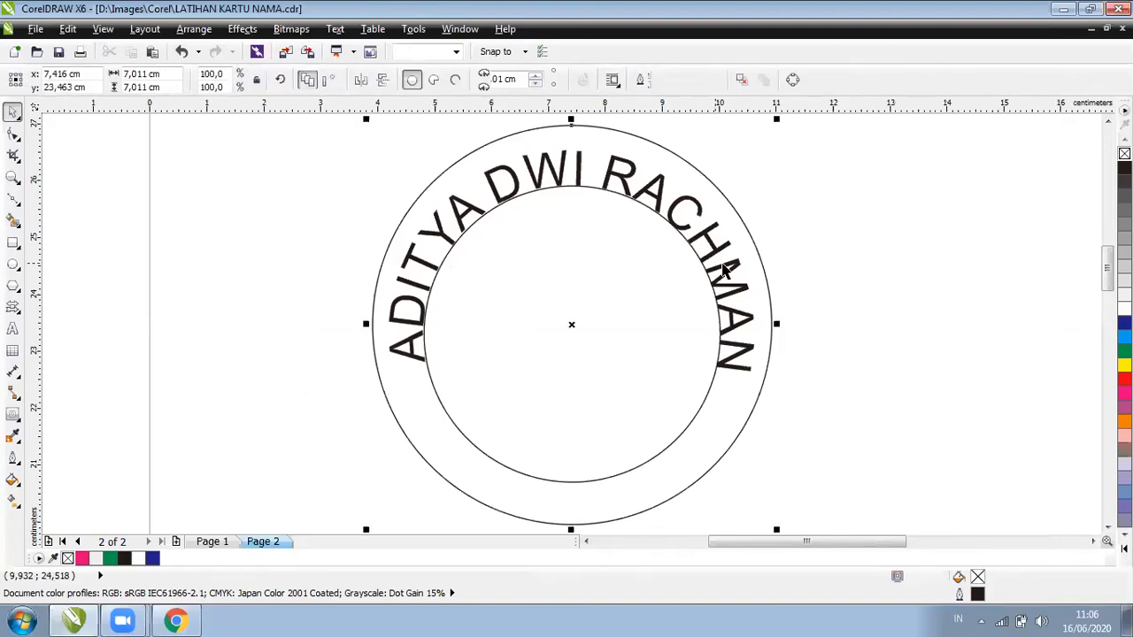
Set the curved name text's distance from the circle to 0,2 cm
{"action": "left_click", "coordinate": [734, 298]}
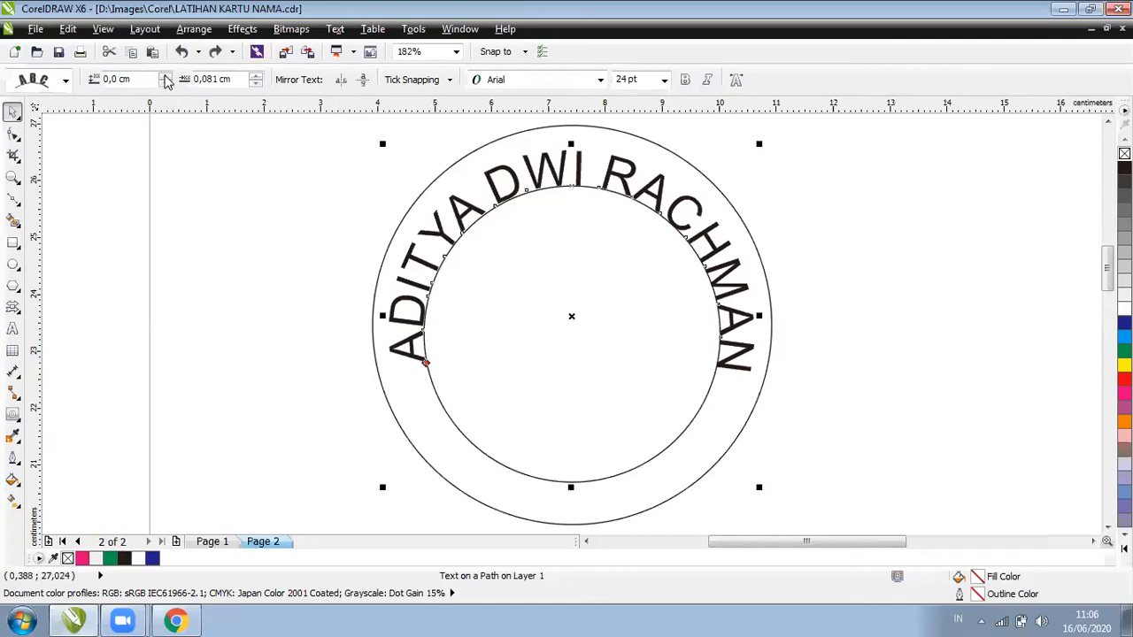
{"action": "left_click", "coordinate": [165, 77]}
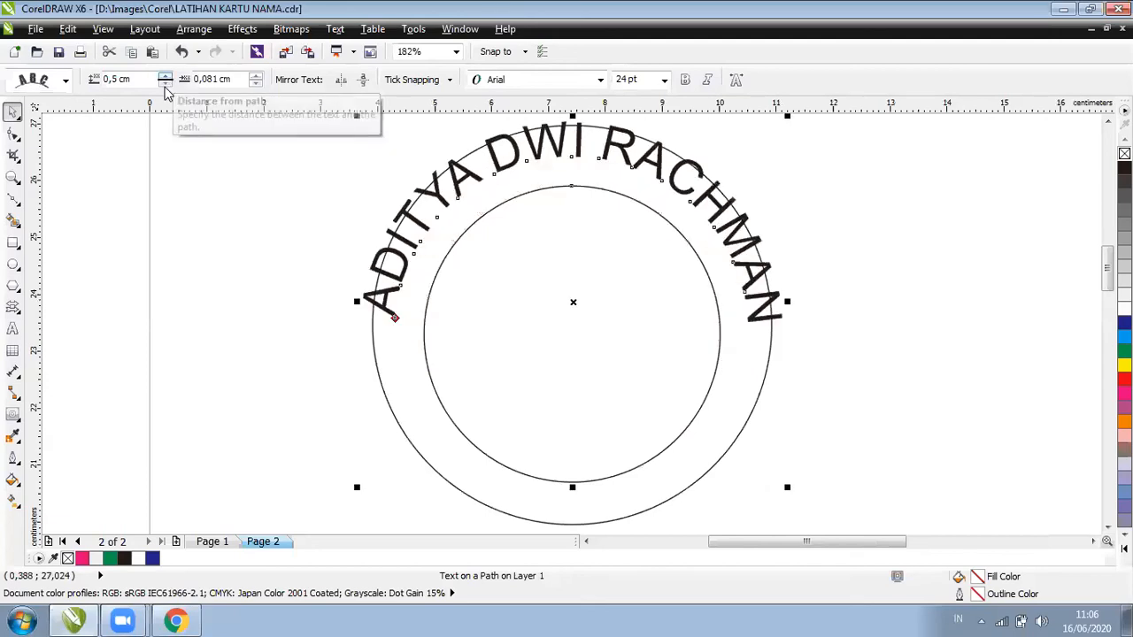
{"action": "left_click", "coordinate": [165, 84]}
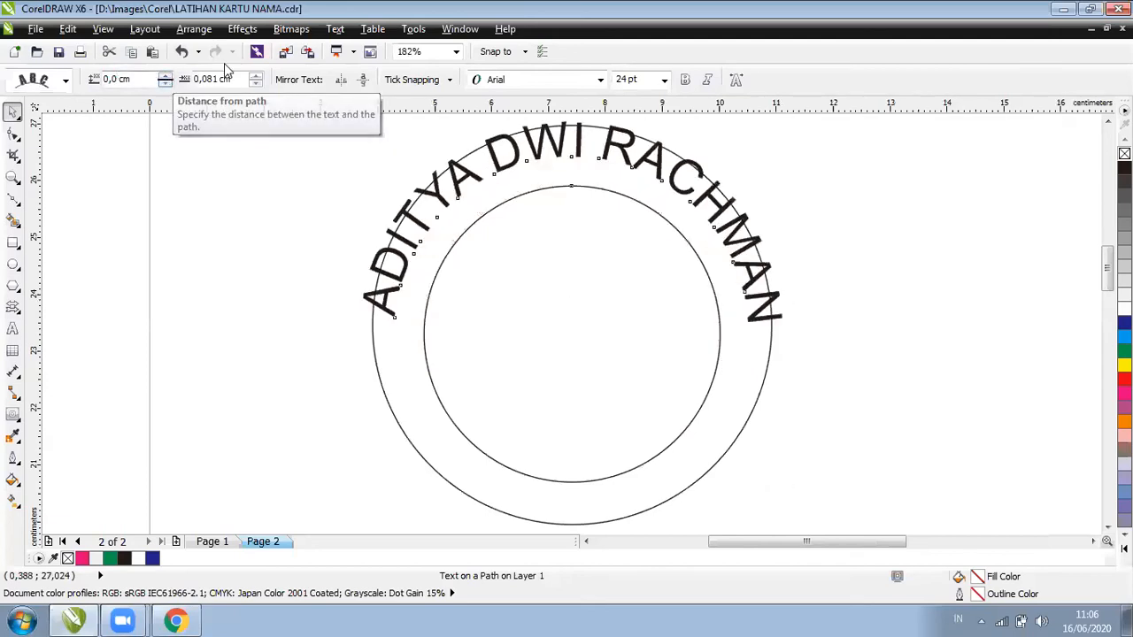
{"action": "key", "text": "BackSpace"}
{"action": "type", "text": "2"}
{"action": "key", "text": "Return"}
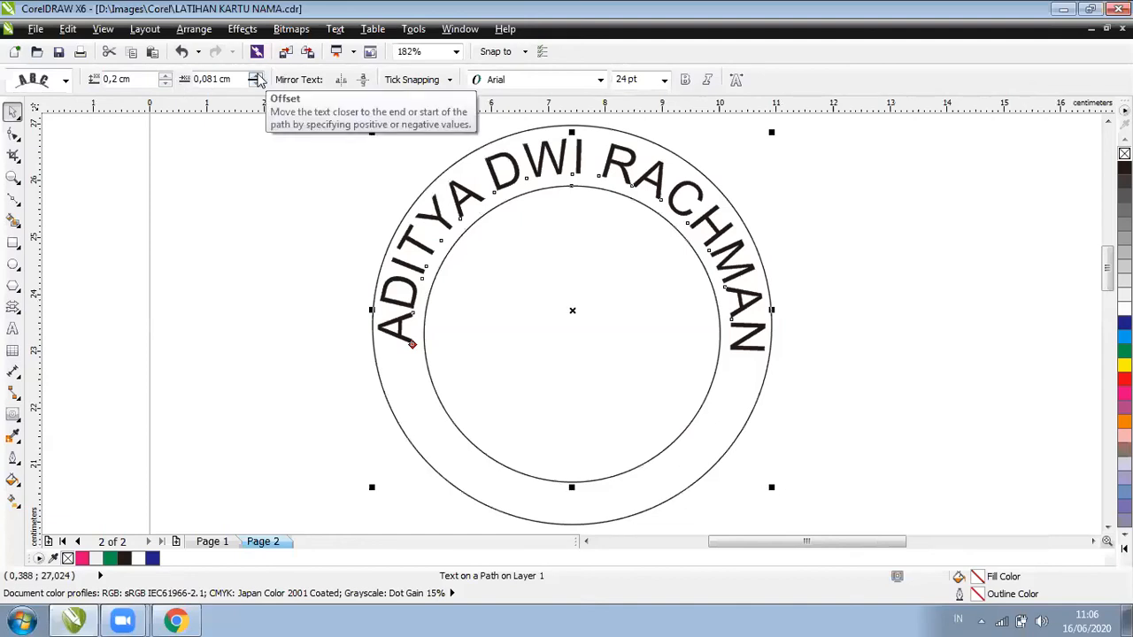
Test the Offset spinner, sliding the text around the ring and back
{"action": "left_click", "coordinate": [255, 76]}
{"action": "left_click", "coordinate": [254, 77]}
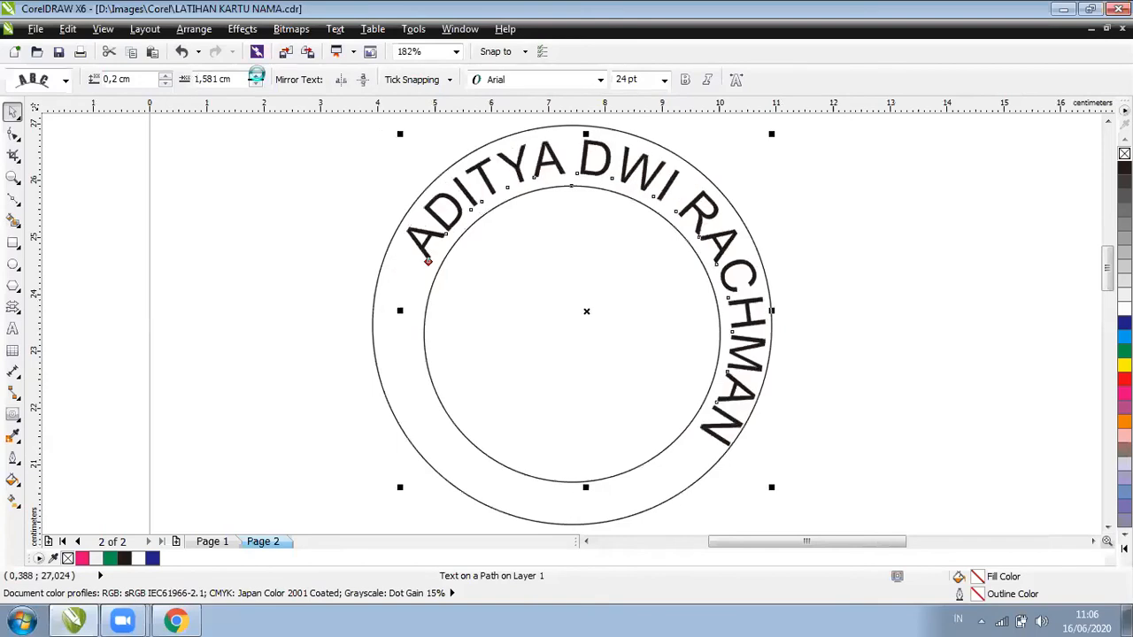
{"action": "left_click", "coordinate": [255, 76]}
{"action": "left_click", "coordinate": [255, 76]}
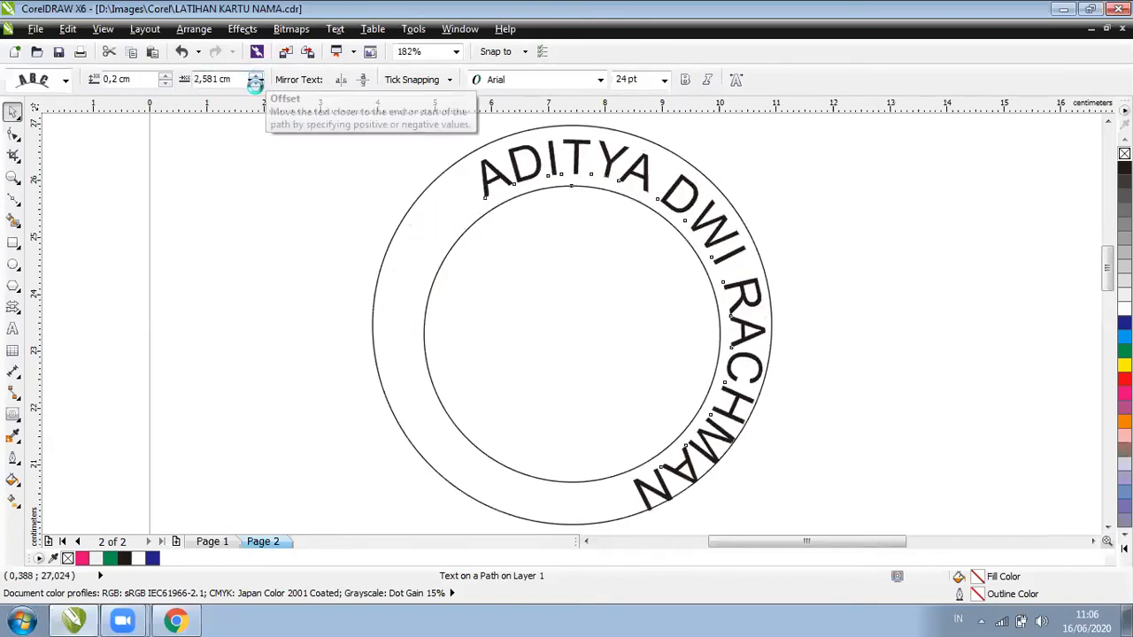
{"action": "left_click", "coordinate": [255, 83]}
{"action": "left_click", "coordinate": [256, 84]}
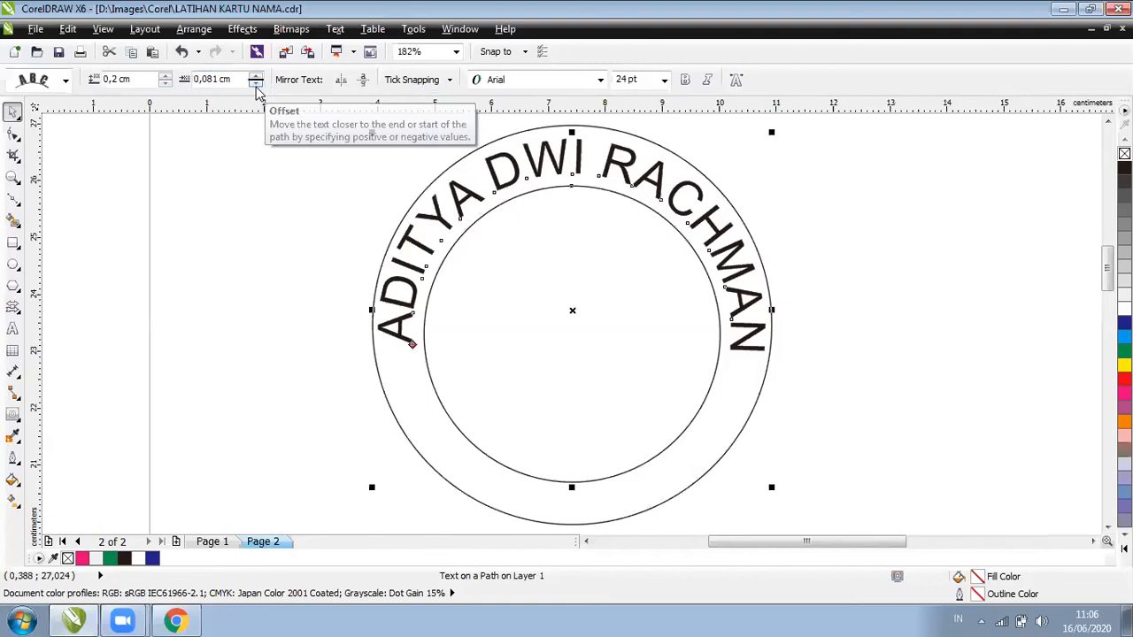
Change the curved text's font to Century Gothic
{"action": "left_click", "coordinate": [599, 81]}
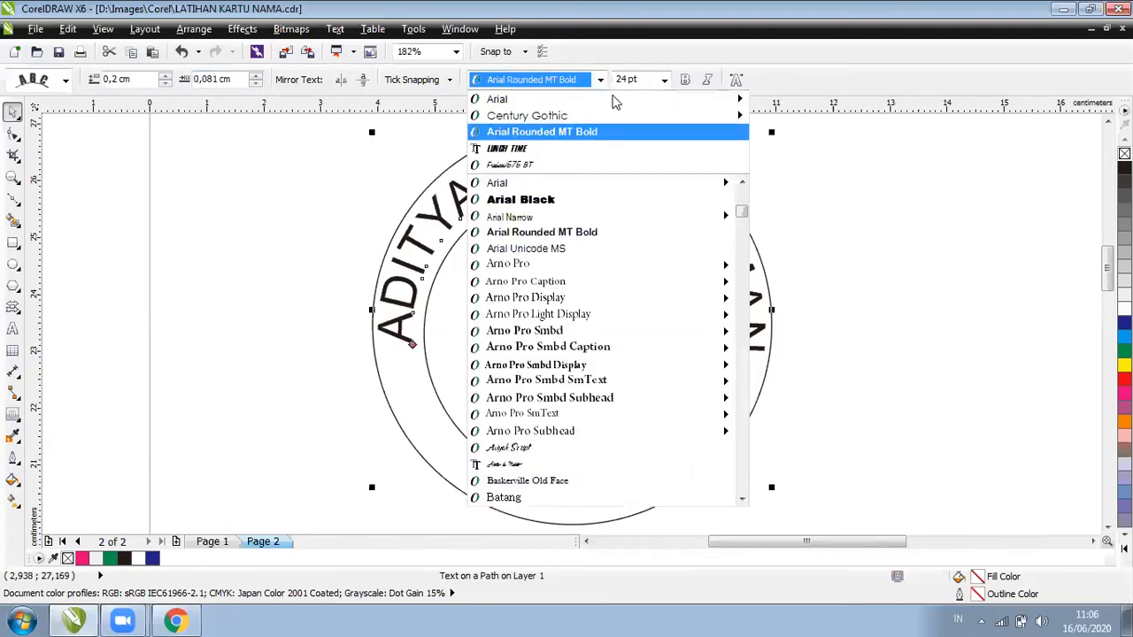
{"action": "left_click", "coordinate": [613, 115]}
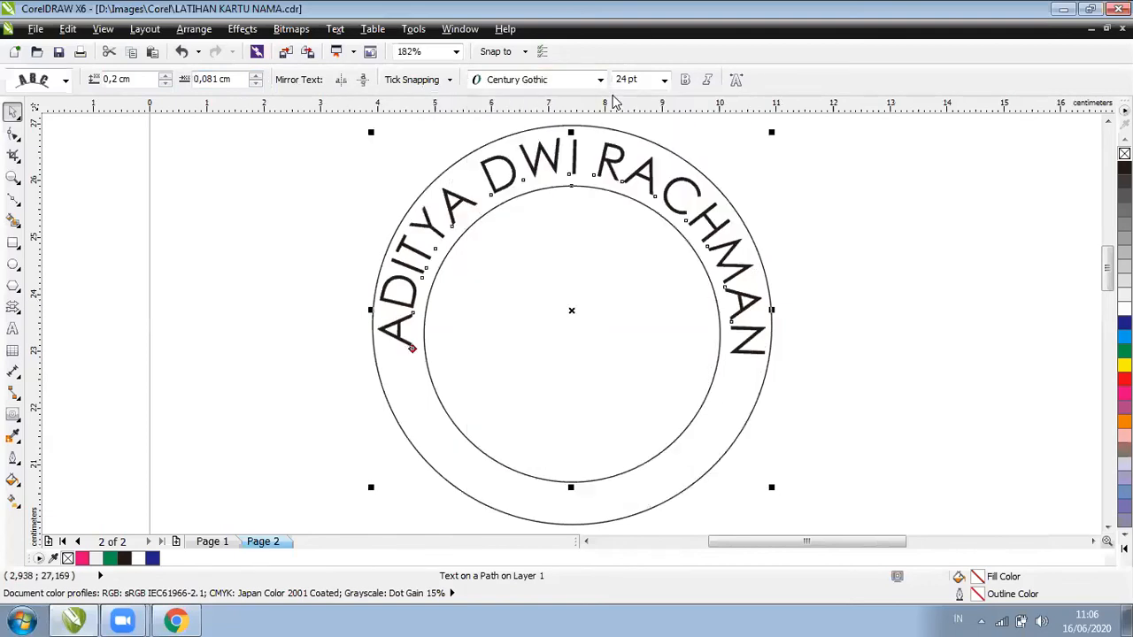
{"action": "left_click", "coordinate": [827, 245]}
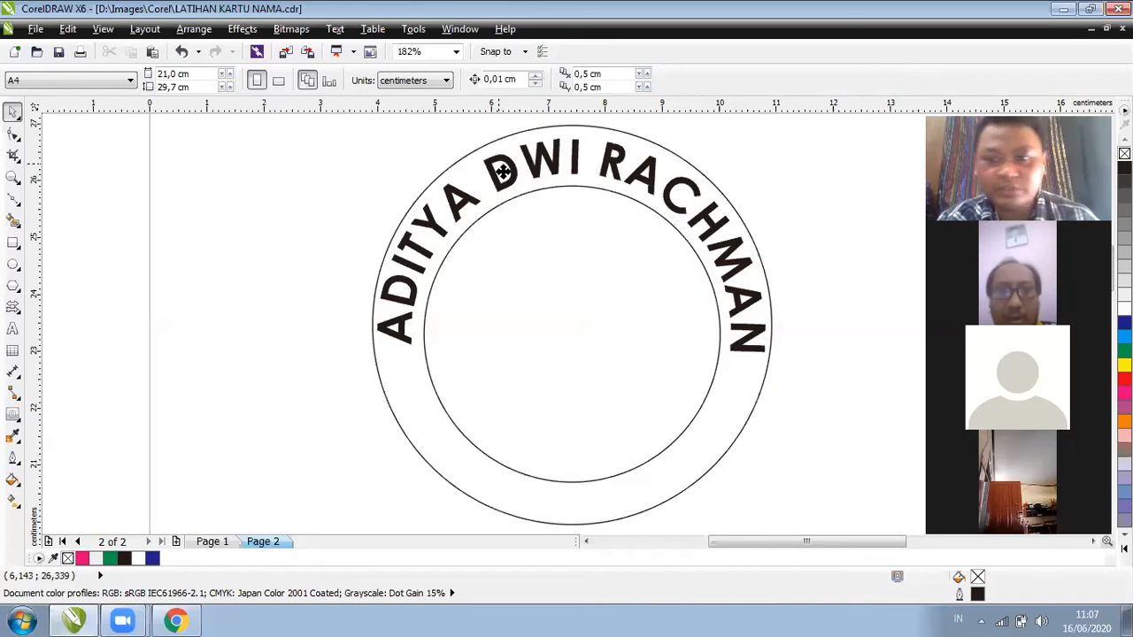
{"action": "left_click", "coordinate": [576, 182]}
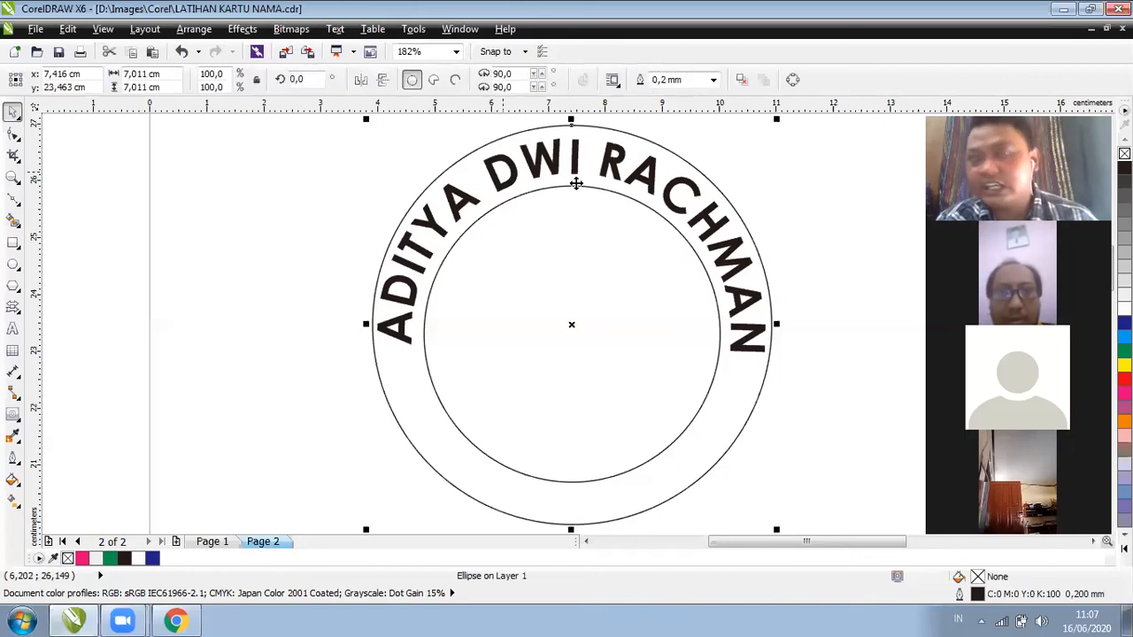
{"action": "left_click", "coordinate": [274, 281]}
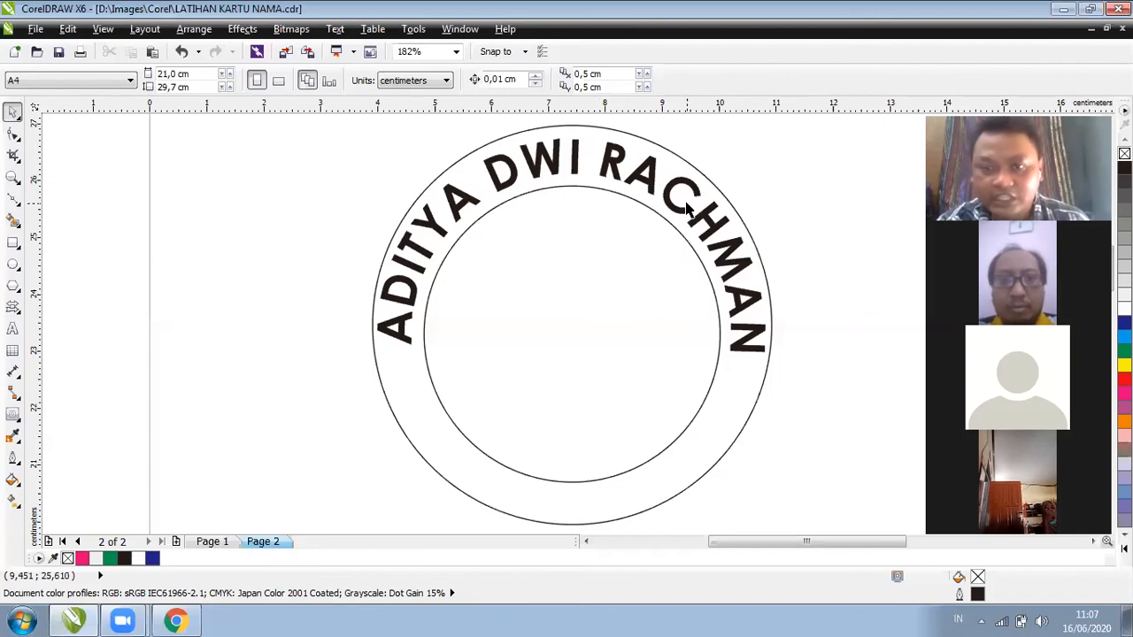
Try a 0,3 cm distance from the path, then revert to 0,2 cm
{"action": "left_click", "coordinate": [708, 220]}
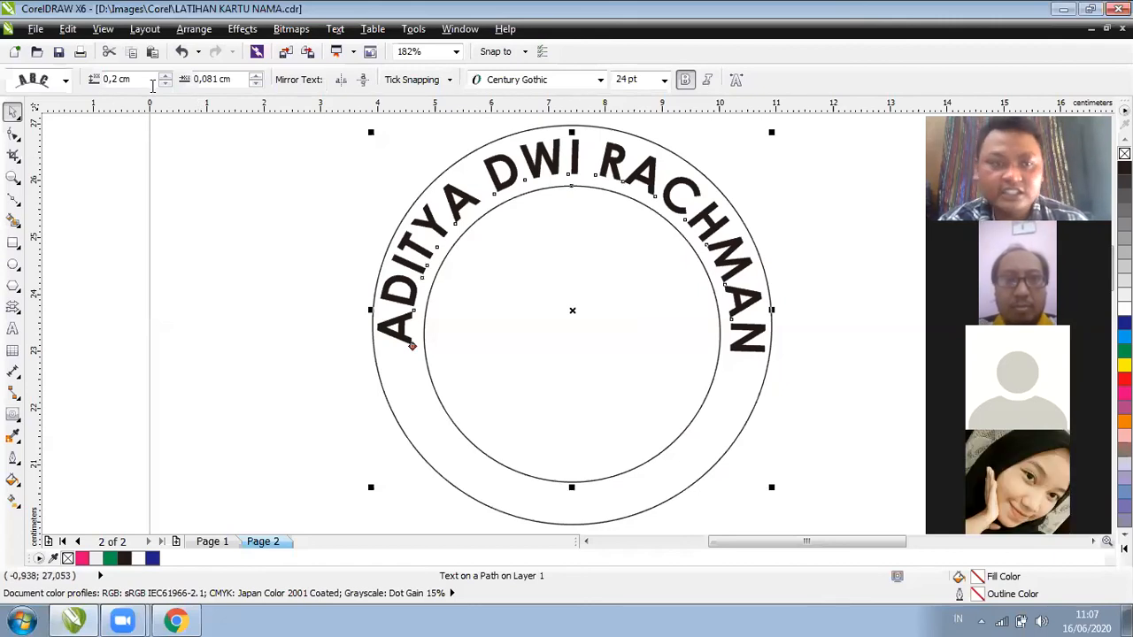
{"action": "key", "text": "BackSpace"}
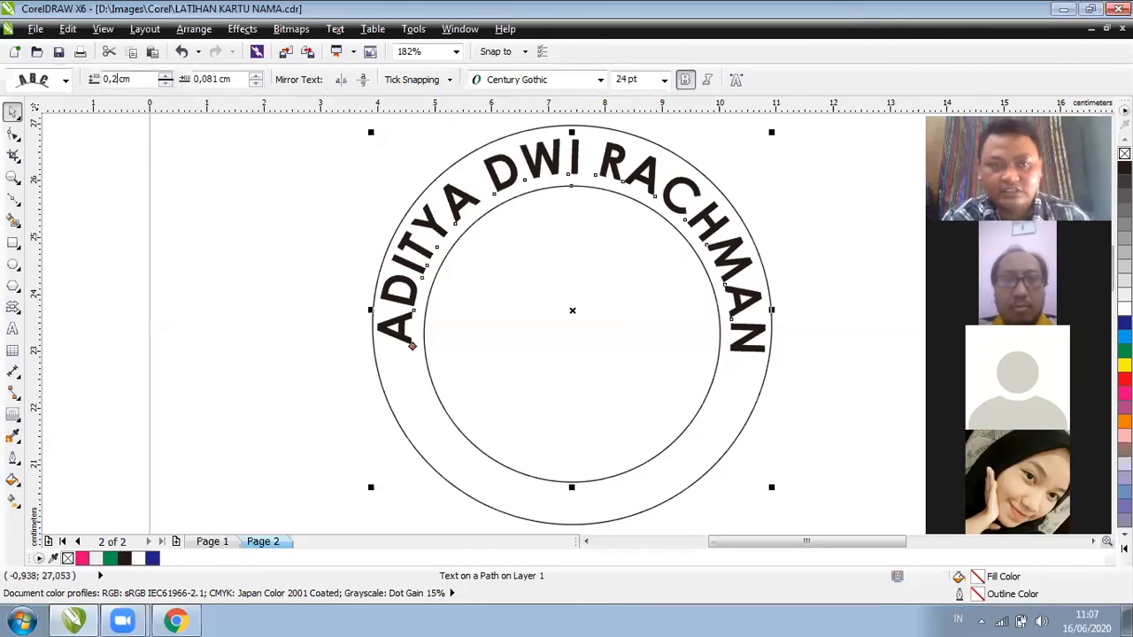
{"action": "type", "text": "3"}
{"action": "key", "text": "Return"}
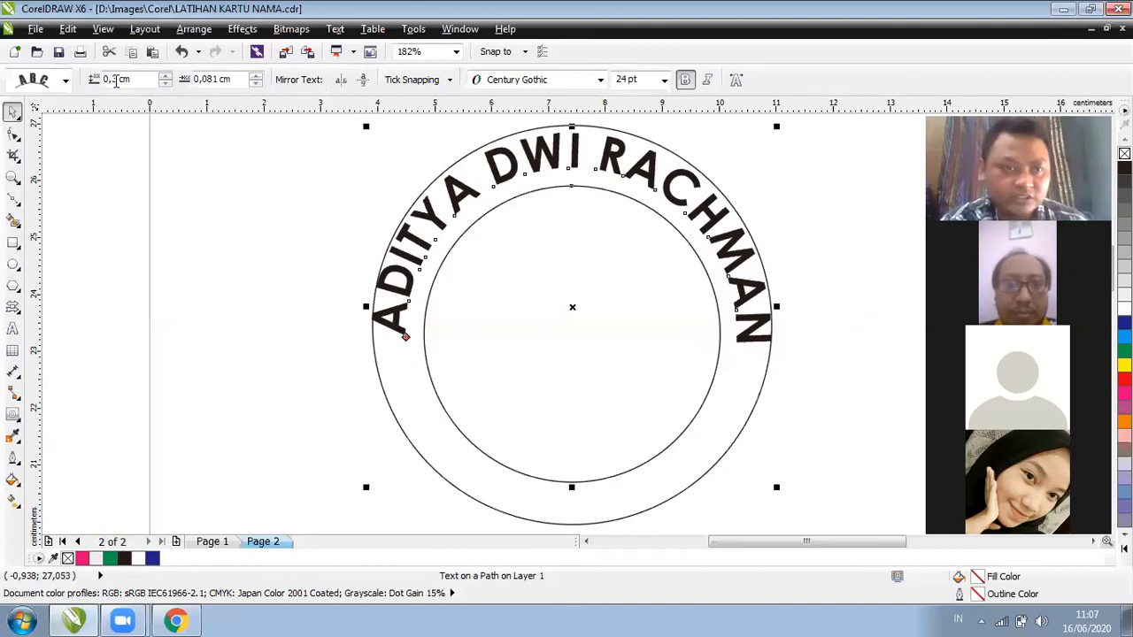
{"action": "left_click", "coordinate": [117, 79]}
{"action": "key", "text": "BackSpace"}
{"action": "type", "text": "2"}
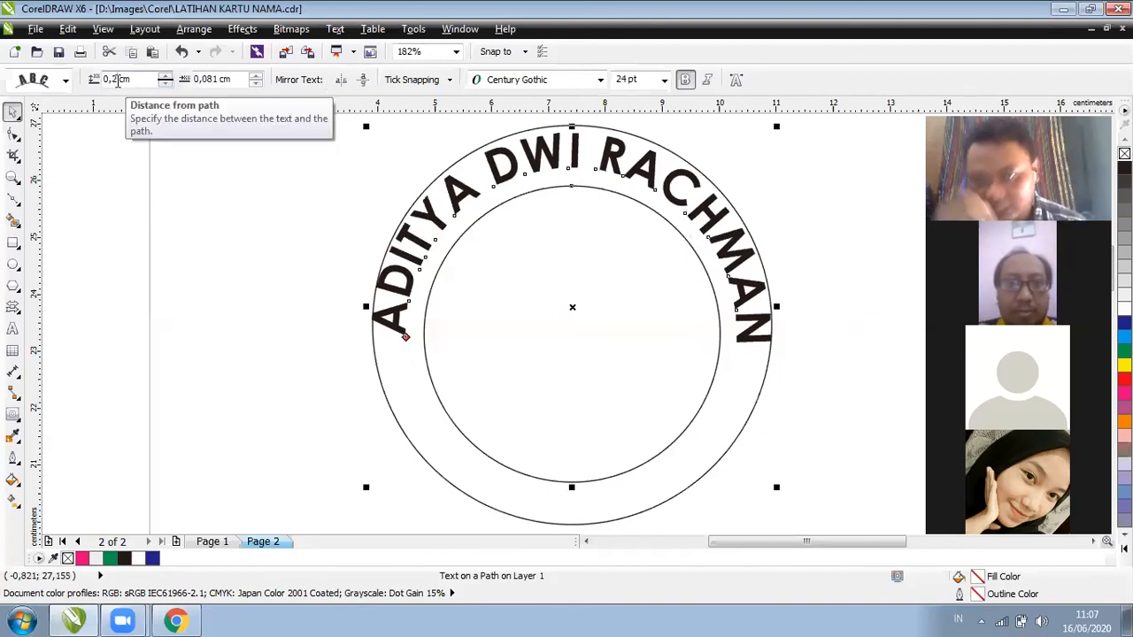
{"action": "key", "text": "Return"}
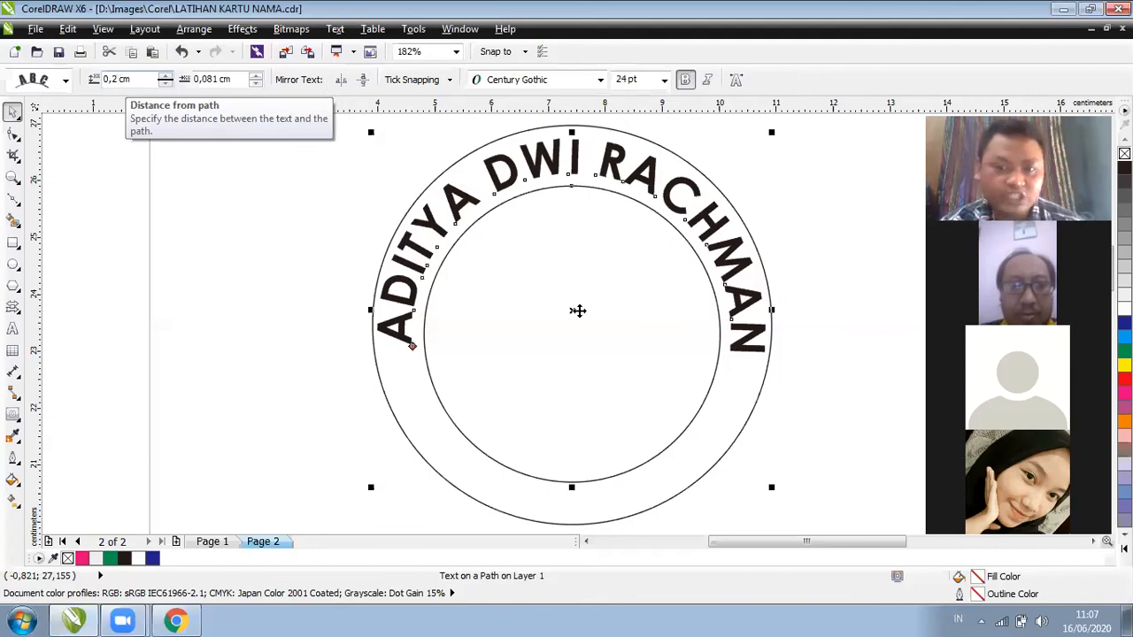
Check the circles and the curved text's rotation handles, then deselect everything
{"action": "left_click", "coordinate": [579, 309]}
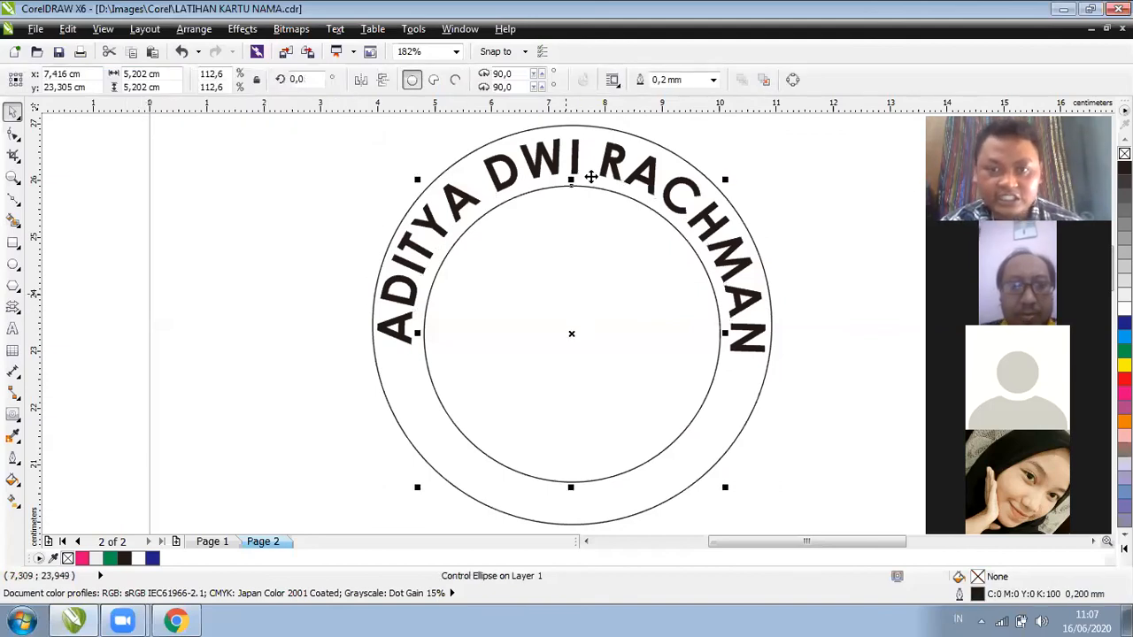
{"action": "left_click", "coordinate": [588, 177]}
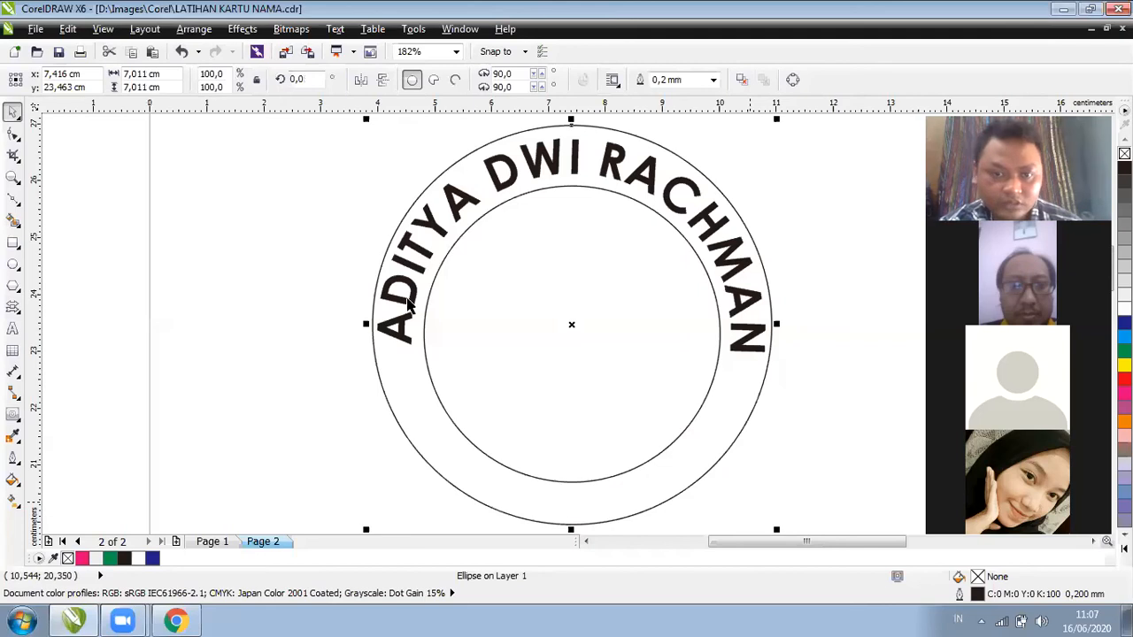
{"action": "key", "text": "Tab"}
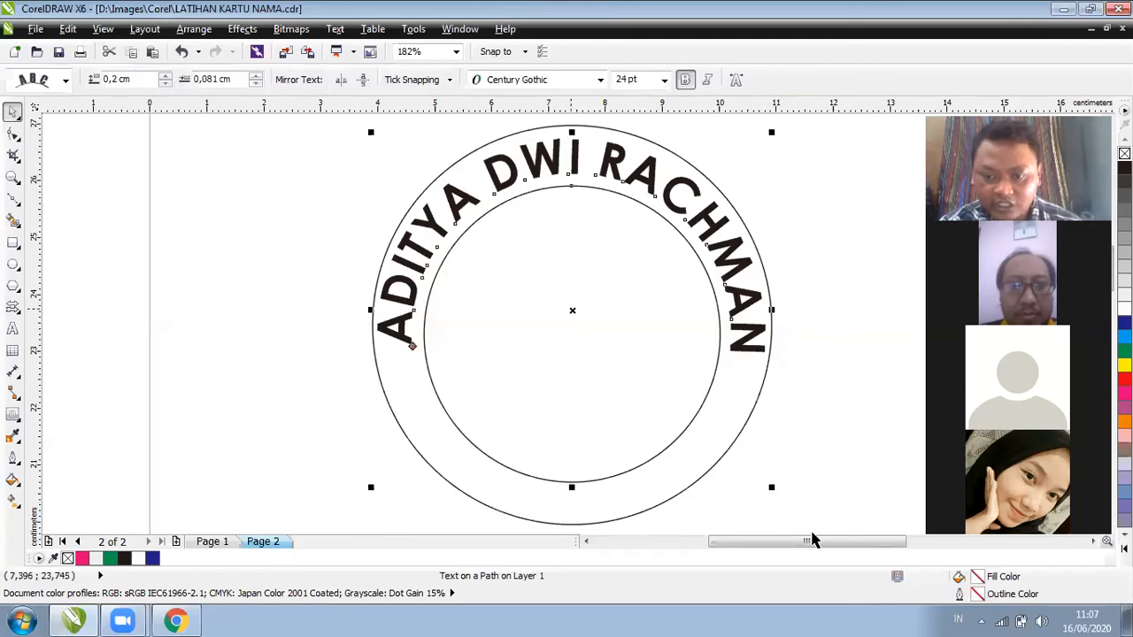
{"action": "left_click", "coordinate": [768, 491]}
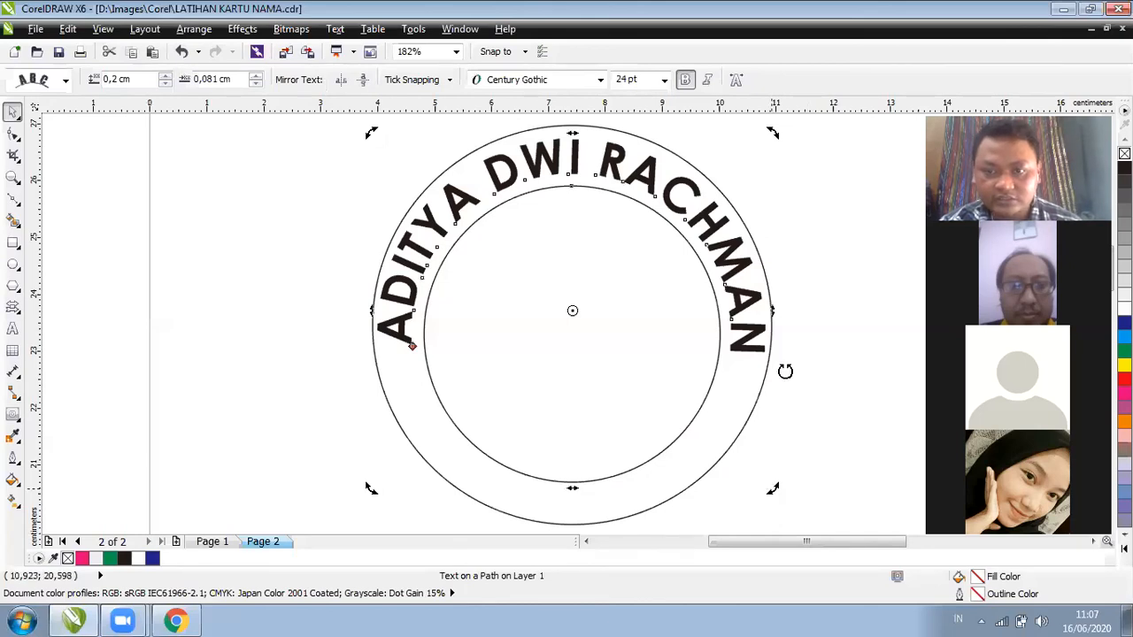
{"action": "scroll", "coordinate": [762, 406], "scroll_direction": "down", "scroll_amount": 1}
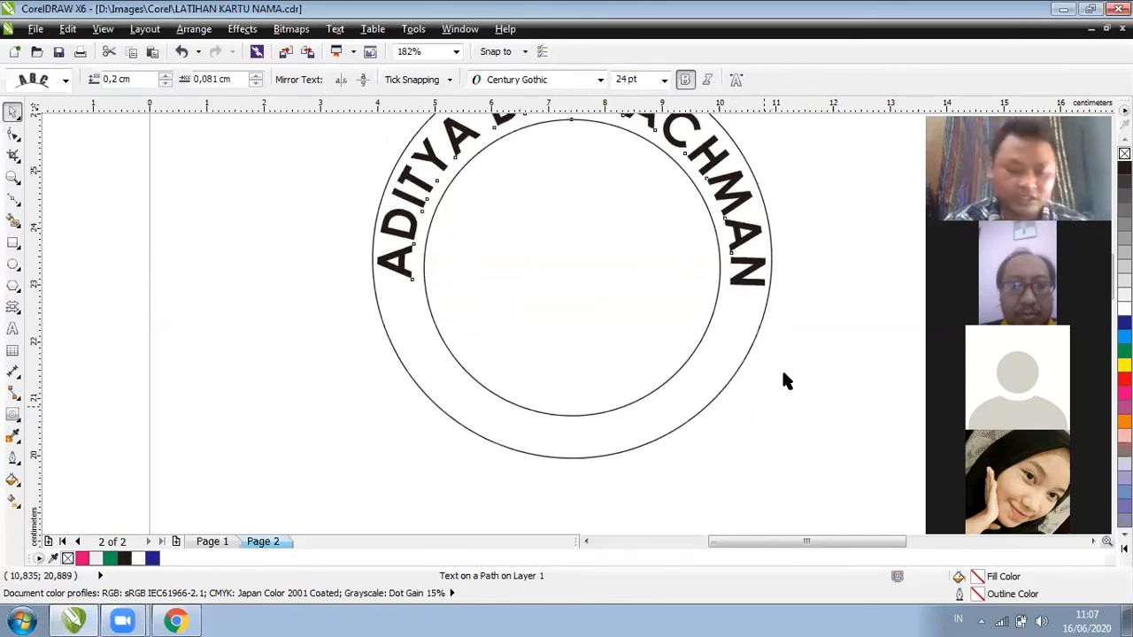
{"action": "scroll", "coordinate": [785, 380], "scroll_direction": "up", "scroll_amount": 1}
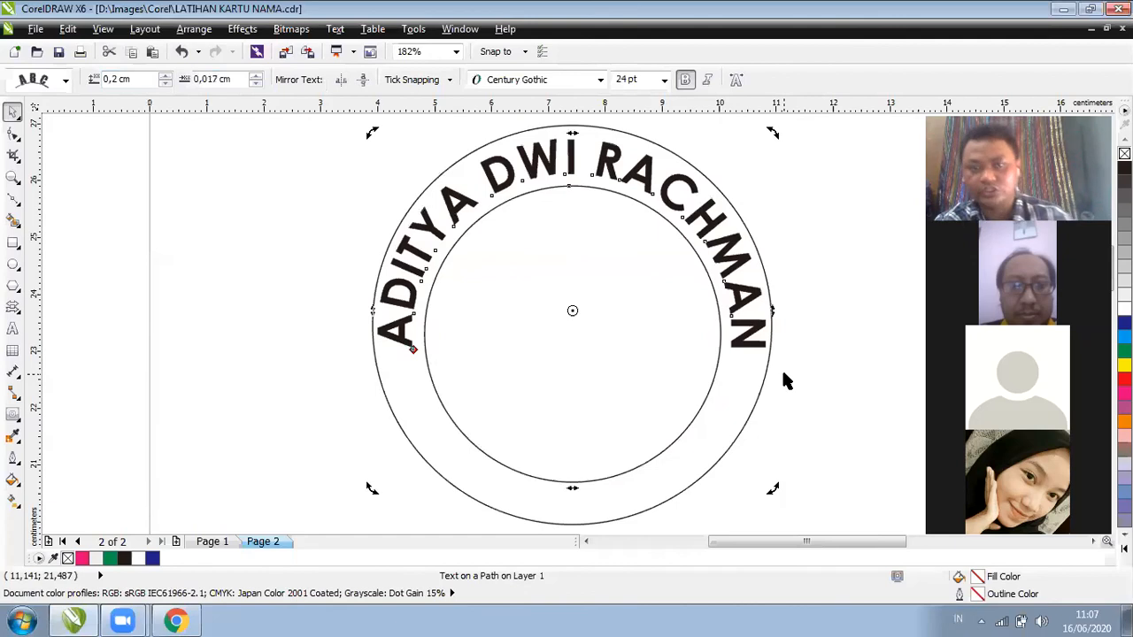
{"action": "left_click", "coordinate": [236, 309]}
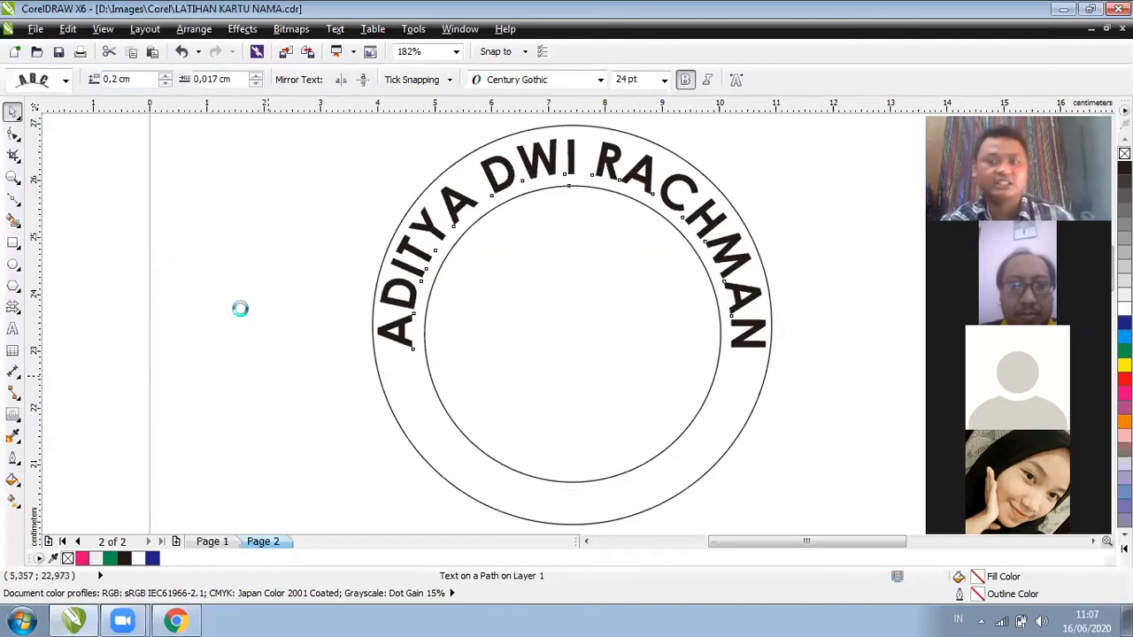
{"action": "left_click", "coordinate": [140, 244]}
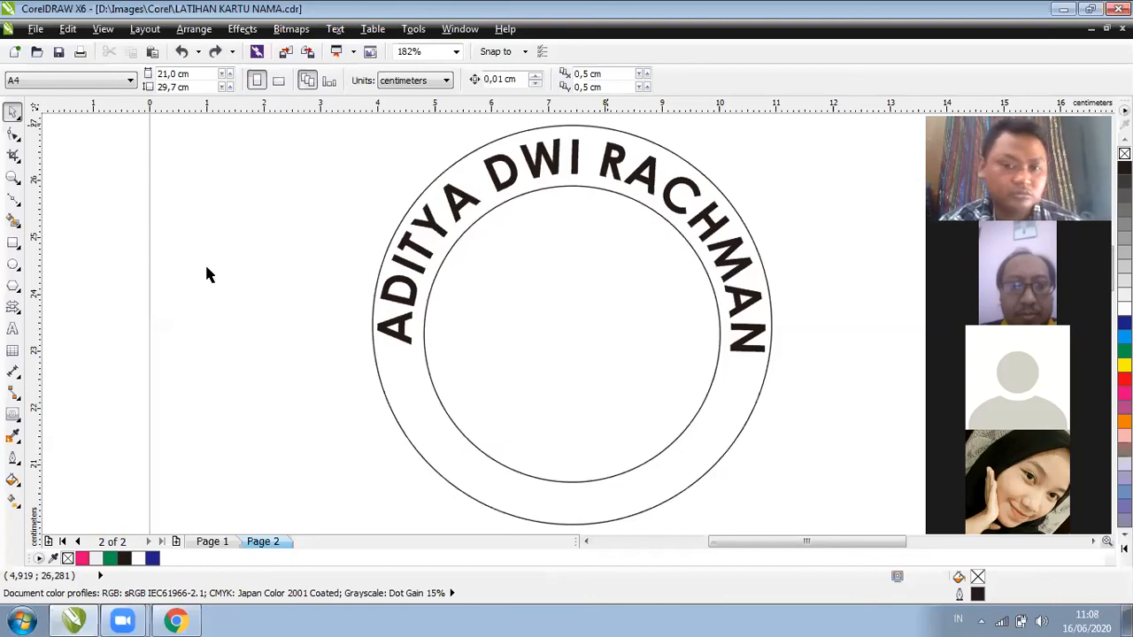
Draw a rectangle across the middle of the circle and delete the stray tiny rectangle
{"action": "left_click", "coordinate": [12, 244]}
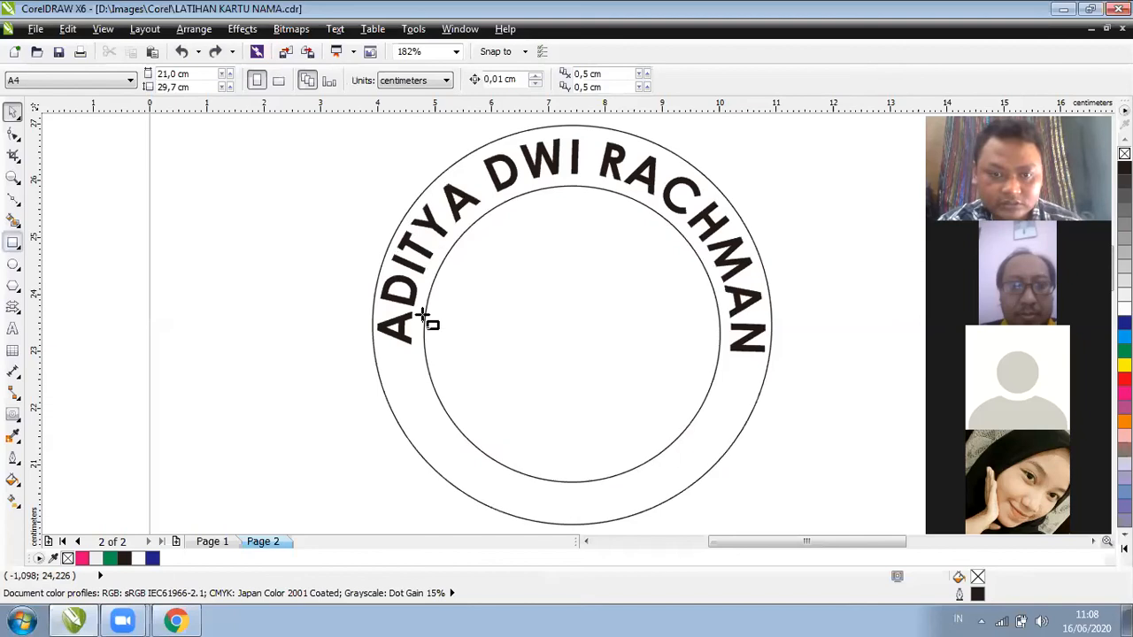
{"action": "left_click_drag", "start_coordinate": [425, 315], "coordinate": [671, 387]}
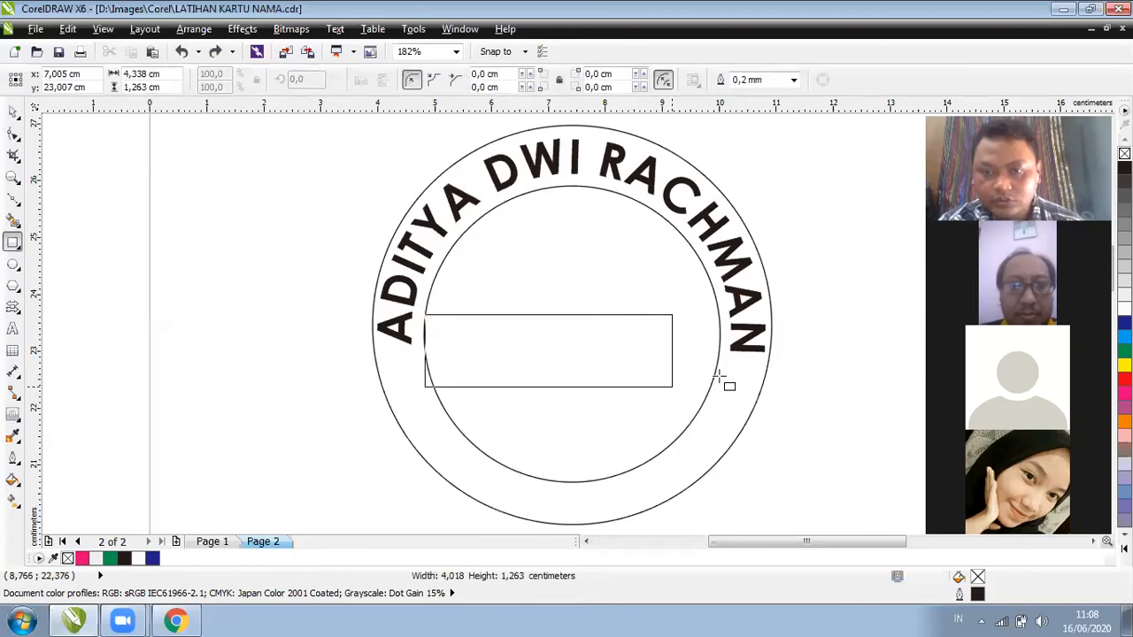
{"action": "left_click_drag", "start_coordinate": [726, 362], "coordinate": [727, 362]}
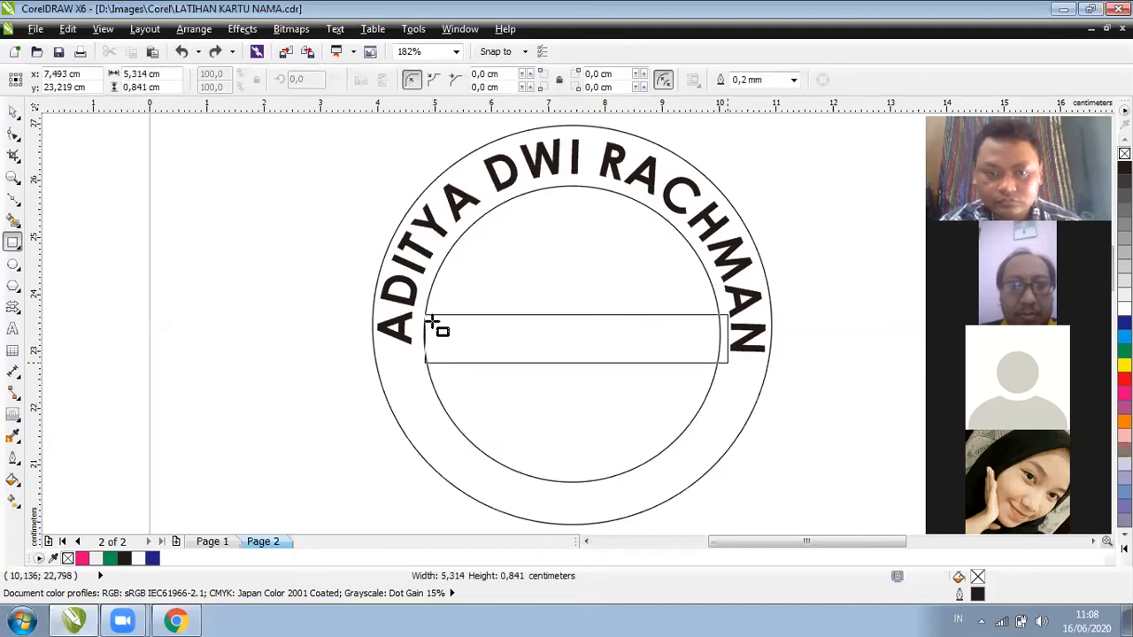
{"action": "left_click", "coordinate": [431, 320]}
{"action": "left_click", "coordinate": [420, 337]}
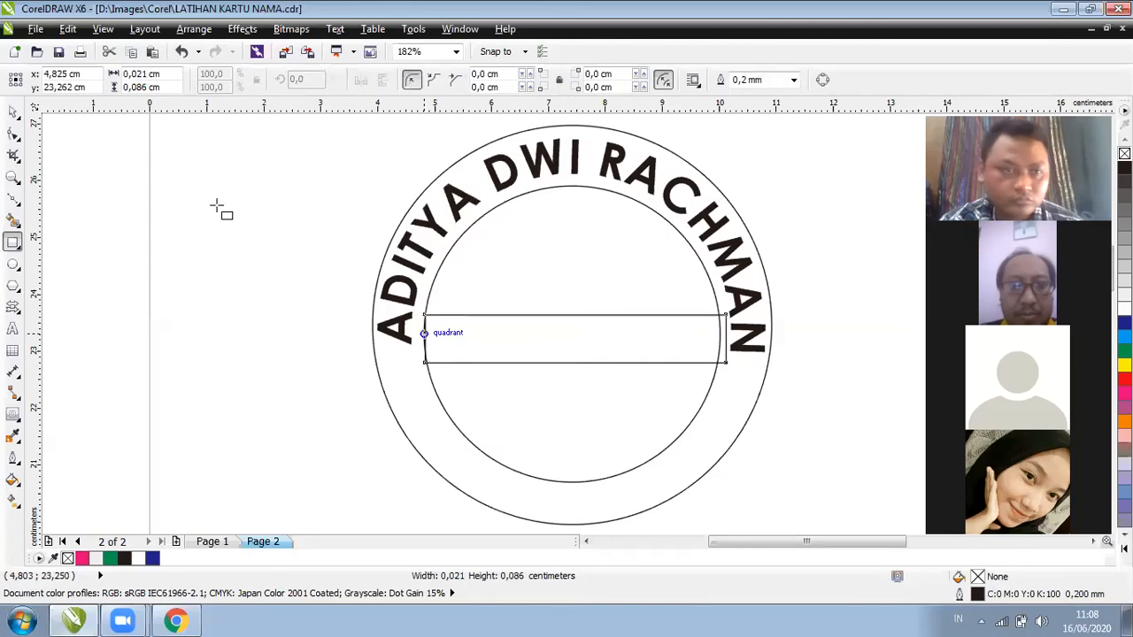
{"action": "left_click", "coordinate": [11, 113]}
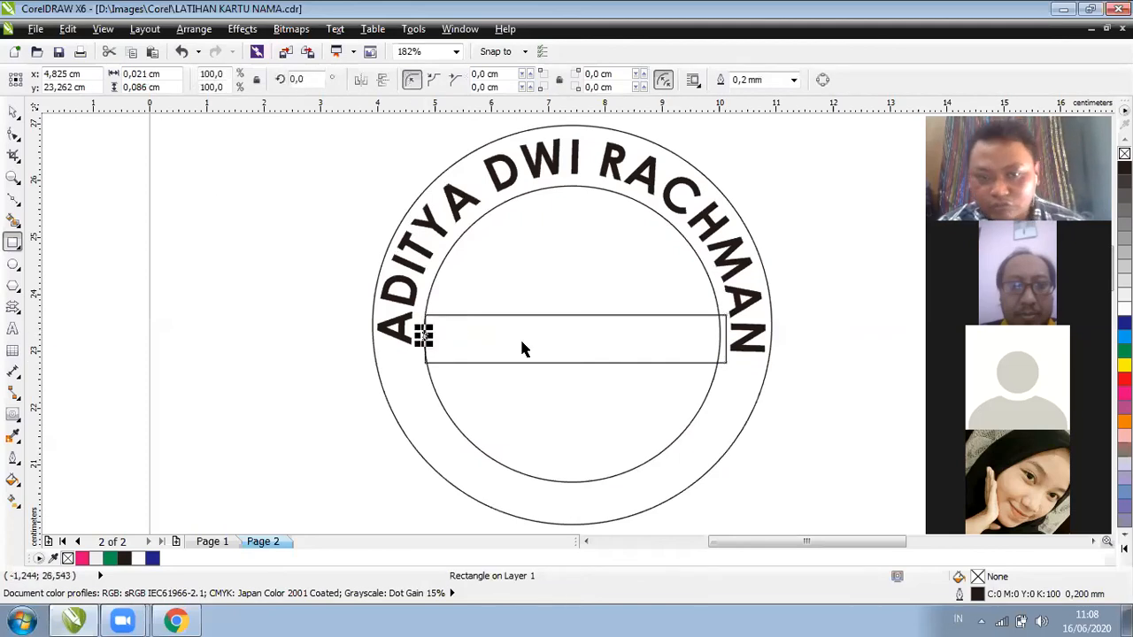
{"action": "key", "text": "Delete"}
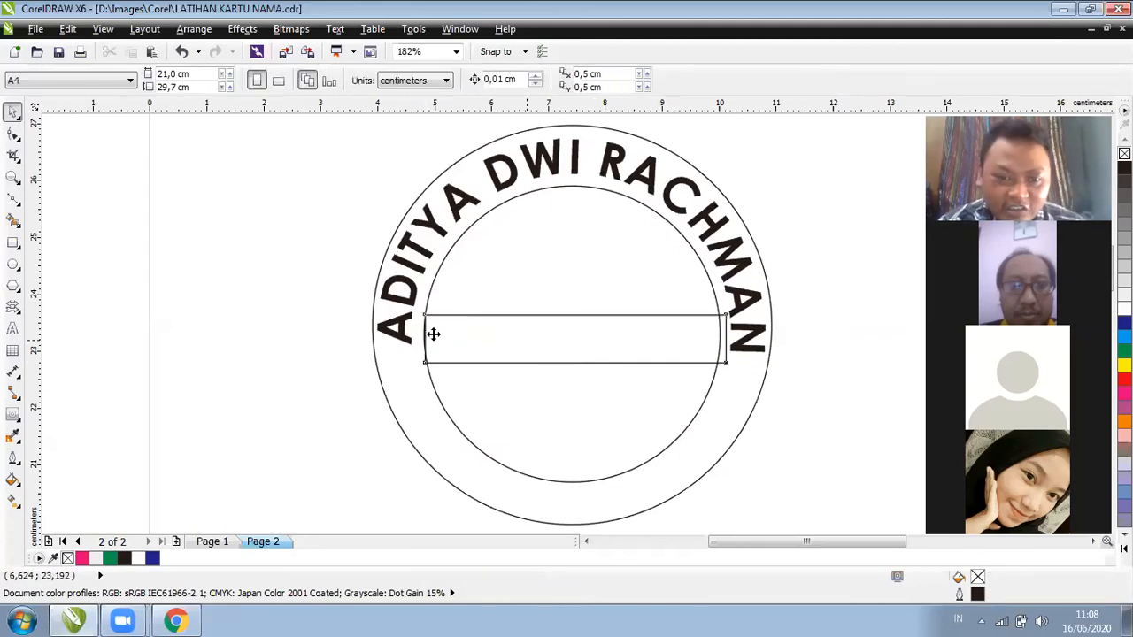
Stretch the band rectangle further left and nudge it up slightly
{"action": "left_click", "coordinate": [434, 333]}
{"action": "left_click_drag", "start_coordinate": [420, 336], "coordinate": [409, 334]}
{"action": "left_click_drag", "start_coordinate": [547, 339], "coordinate": [728, 333]}
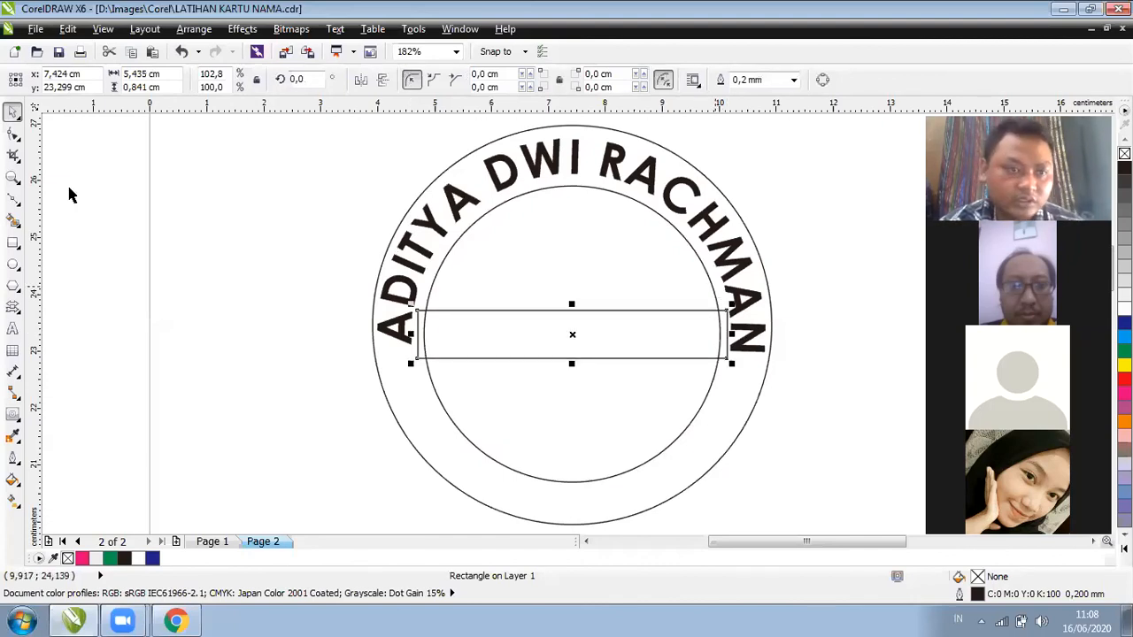
Try welding the band with the inner circle, then undo the weld
{"action": "left_click", "coordinate": [475, 215], "text": "shift"}
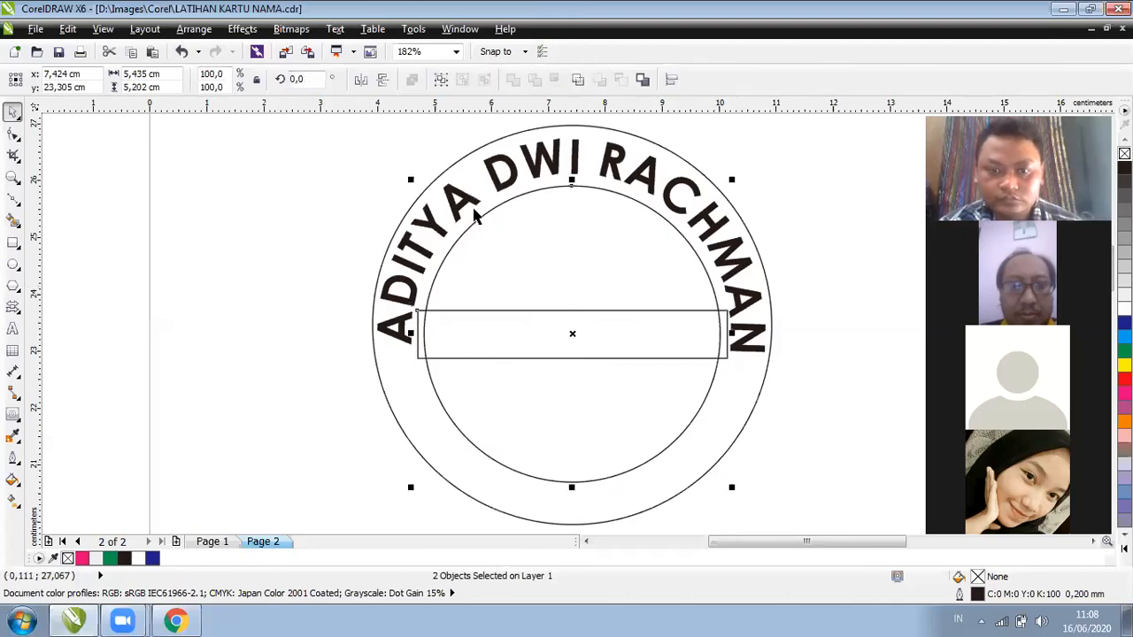
{"action": "left_click", "coordinate": [475, 215]}
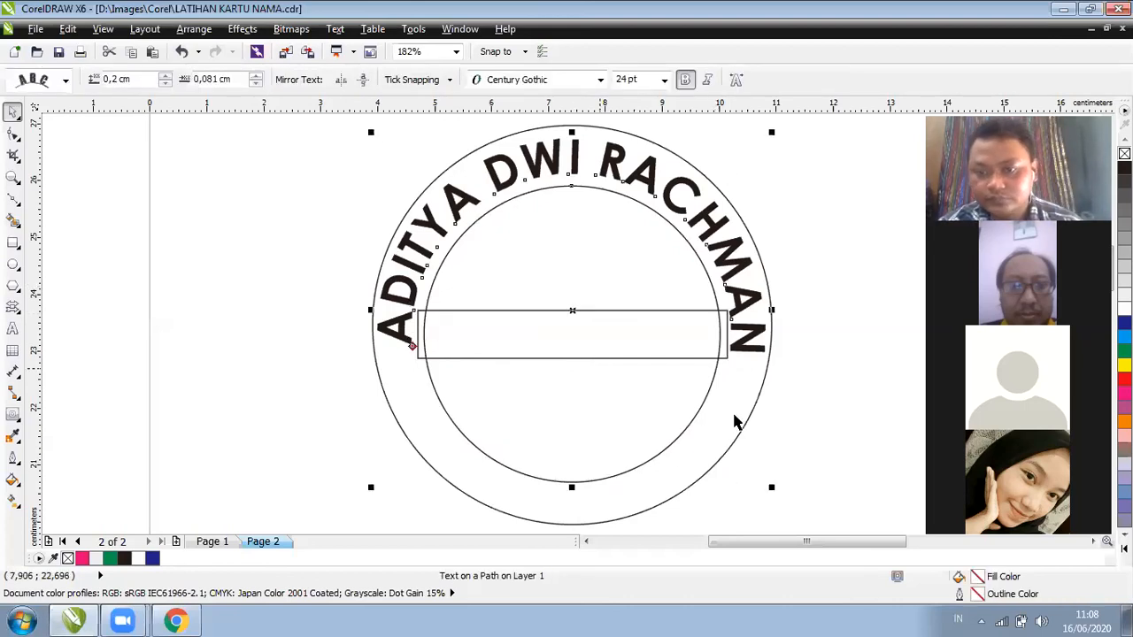
{"action": "key", "text": "Tab"}
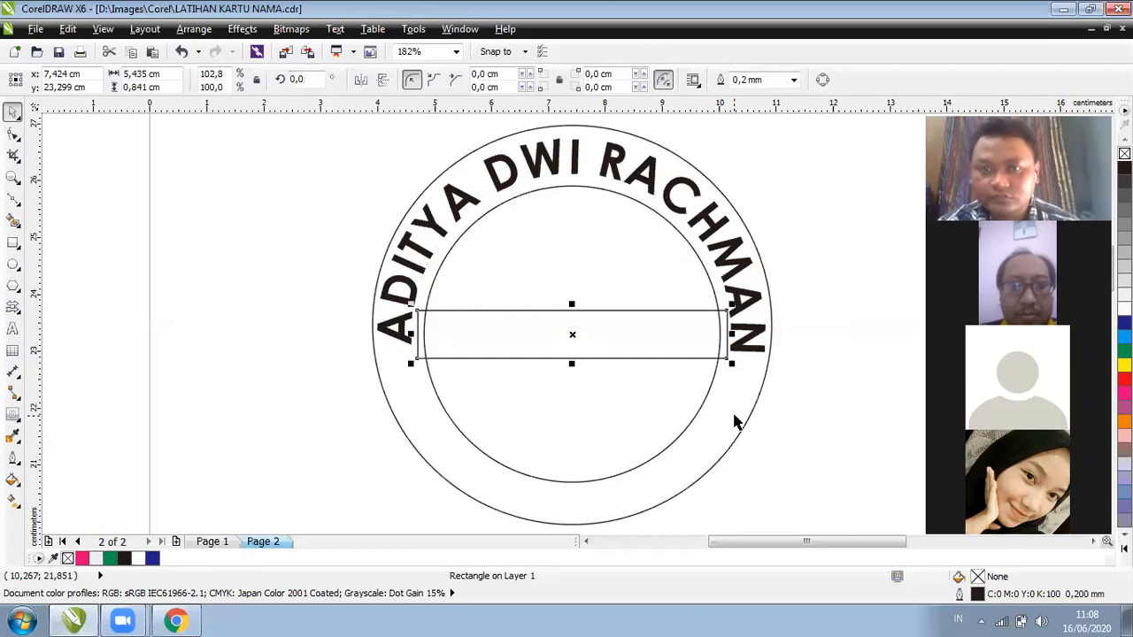
{"action": "left_click", "coordinate": [731, 184]}
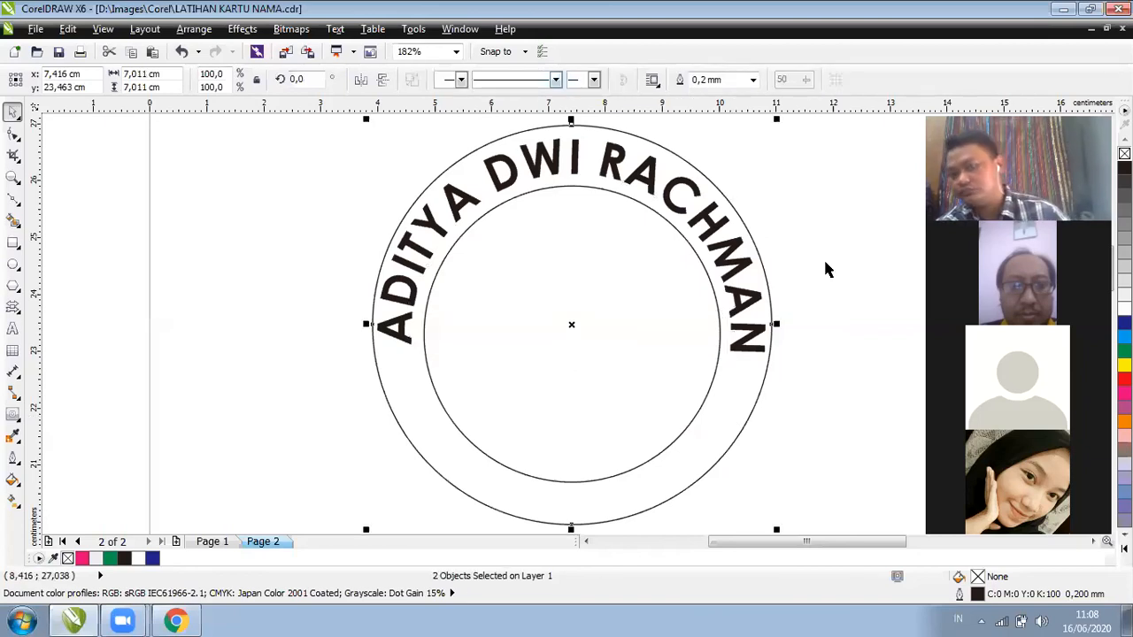
{"action": "key", "text": "ctrl+z"}
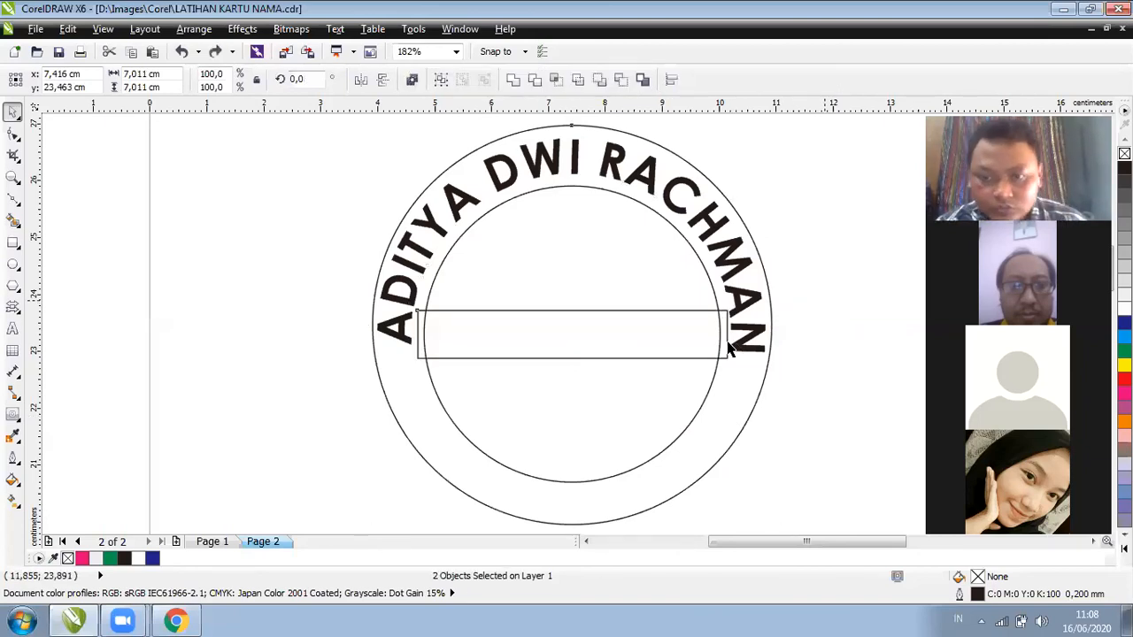
{"action": "key", "text": "Escape"}
Try merging the band into the outer circle, then undo it
{"action": "left_click", "coordinate": [727, 342]}
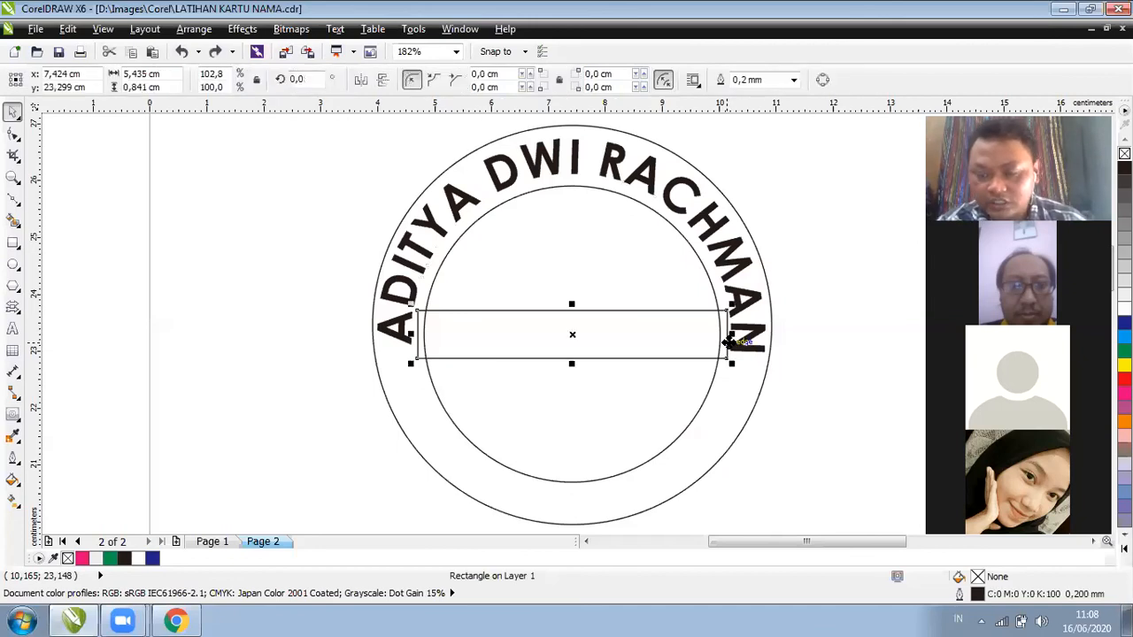
{"action": "left_click", "coordinate": [744, 375], "text": "shift"}
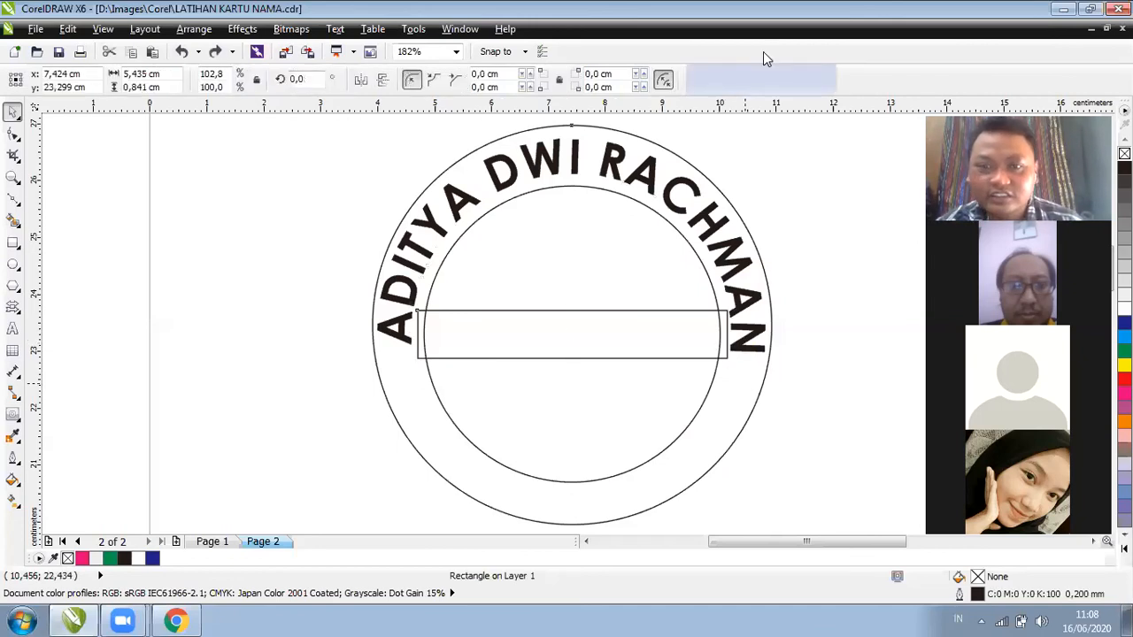
{"action": "left_click", "coordinate": [513, 81]}
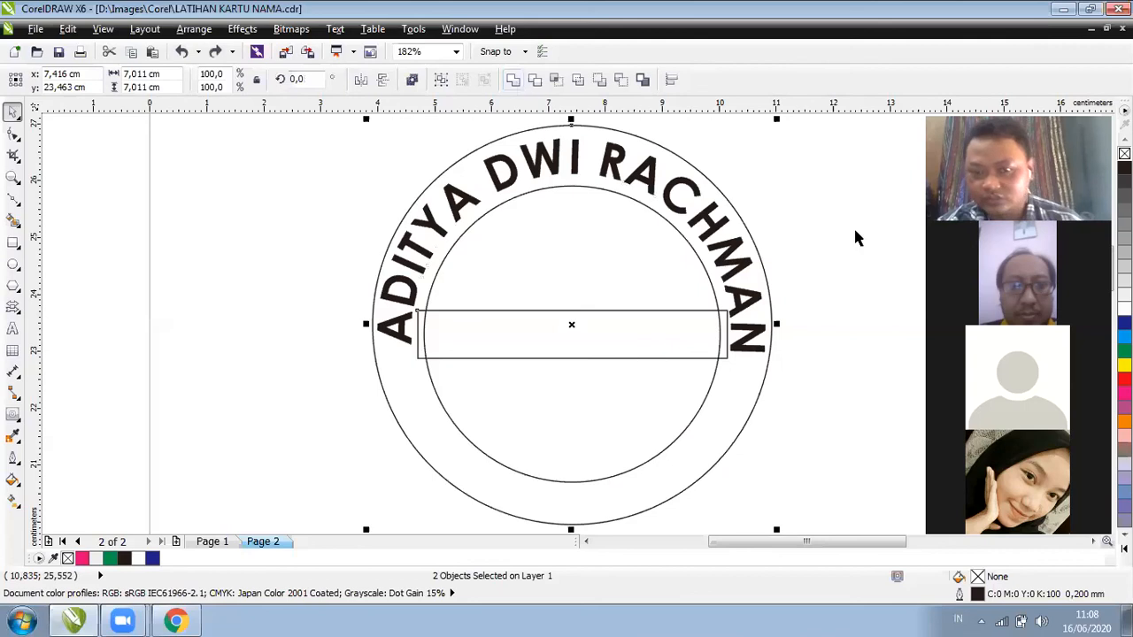
{"action": "left_click", "coordinate": [855, 237]}
{"action": "key", "text": "ctrl+z"}
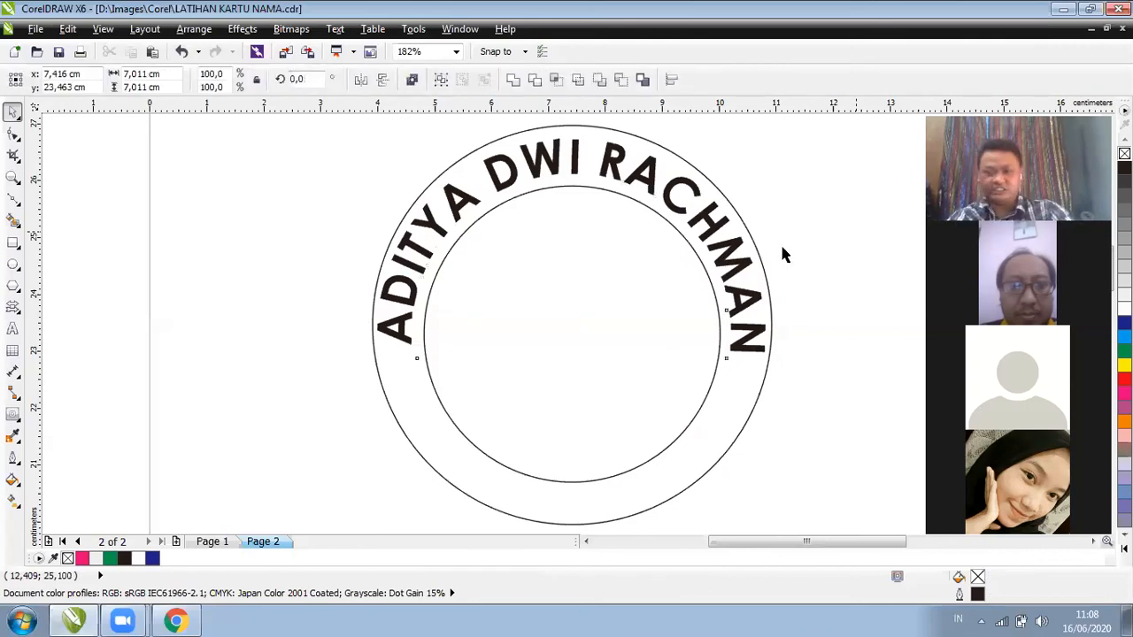
{"action": "key", "text": "ctrl+z"}
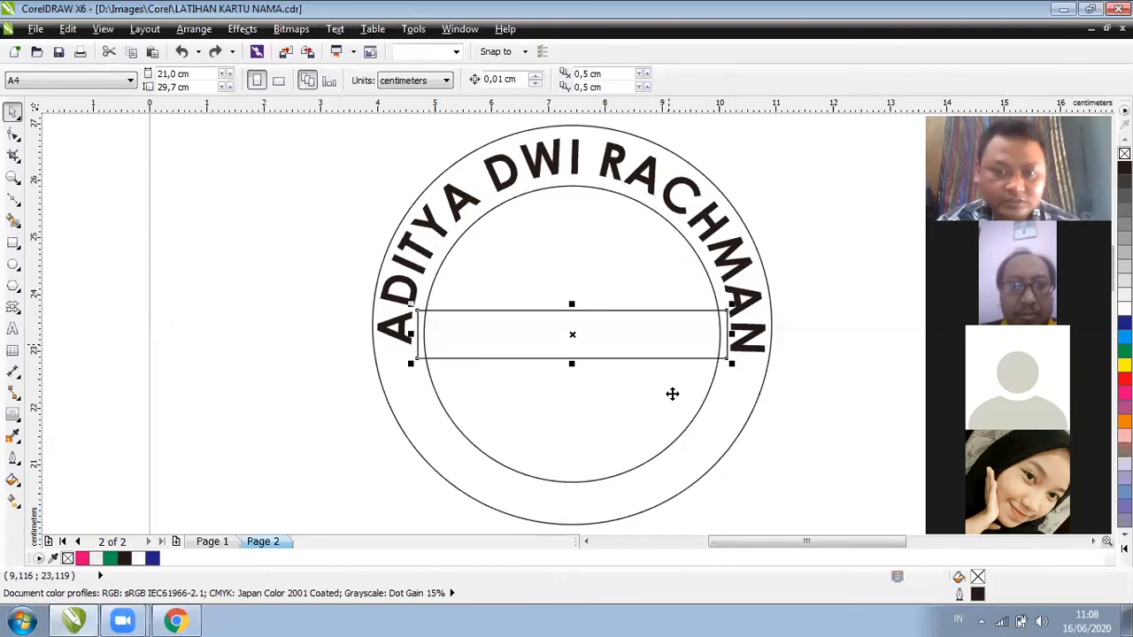
Fill the outer circle green, shrink the text's guide circle, and shorten the band to 4,713 cm
{"action": "left_click", "coordinate": [749, 370]}
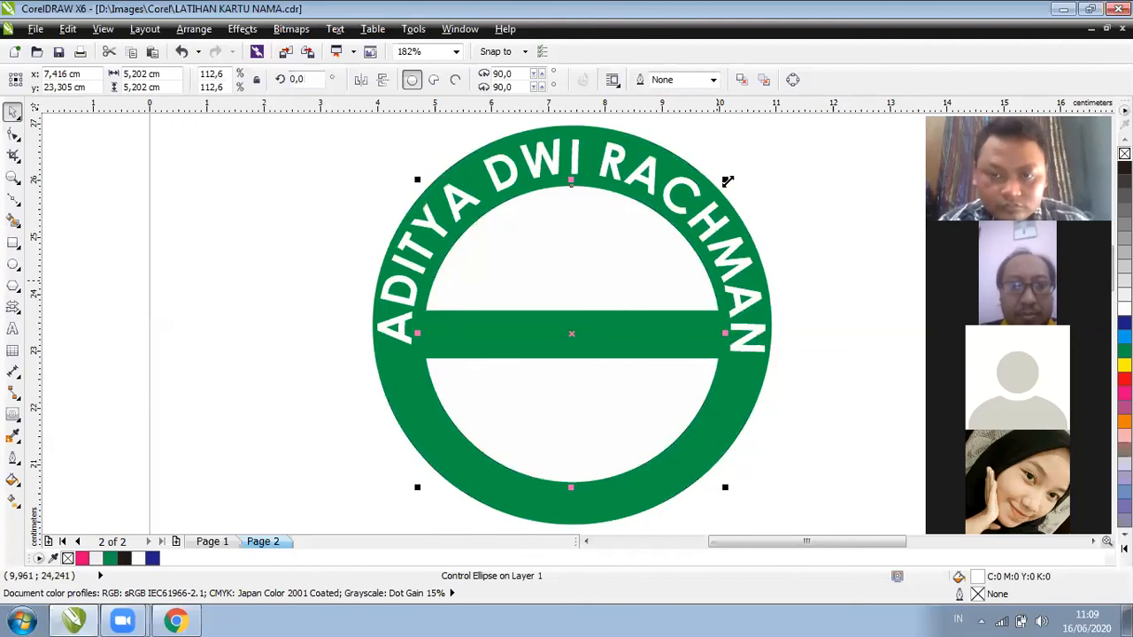
{"action": "left_click_drag", "start_coordinate": [716, 197], "coordinate": [821, 191]}
{"action": "left_click", "coordinate": [821, 190]}
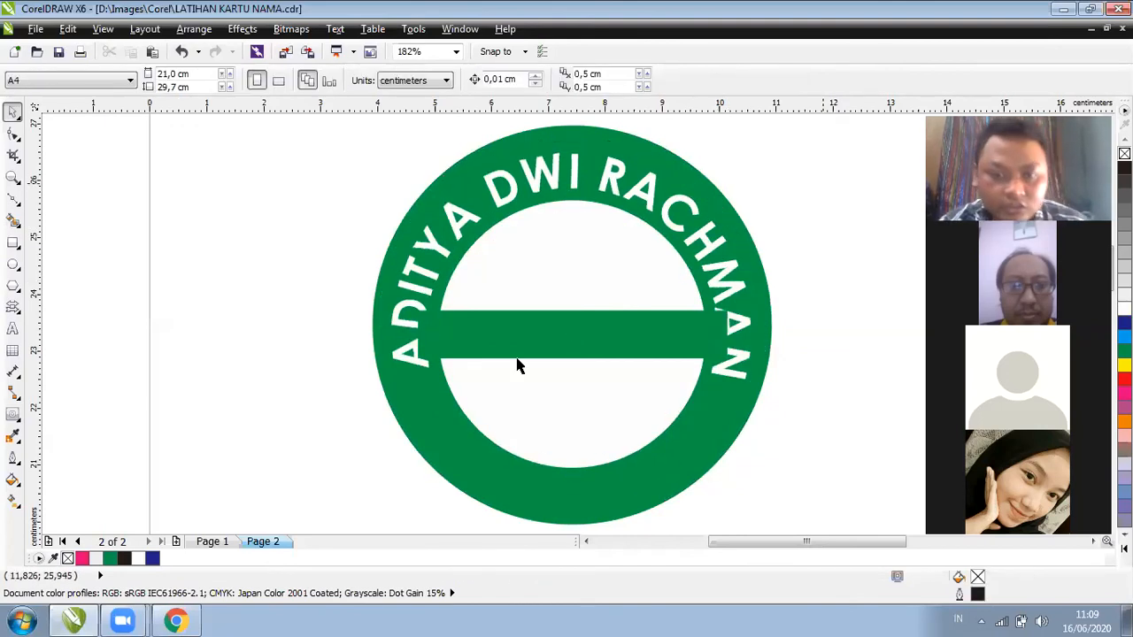
{"action": "left_click", "coordinate": [670, 331]}
{"action": "mouse_move", "coordinate": [723, 332]}
{"action": "left_mouse_down"}
{"action": "mouse_move", "coordinate": [668, 340]}
{"action": "mouse_move", "coordinate": [719, 341]}
{"action": "left_mouse_up"}
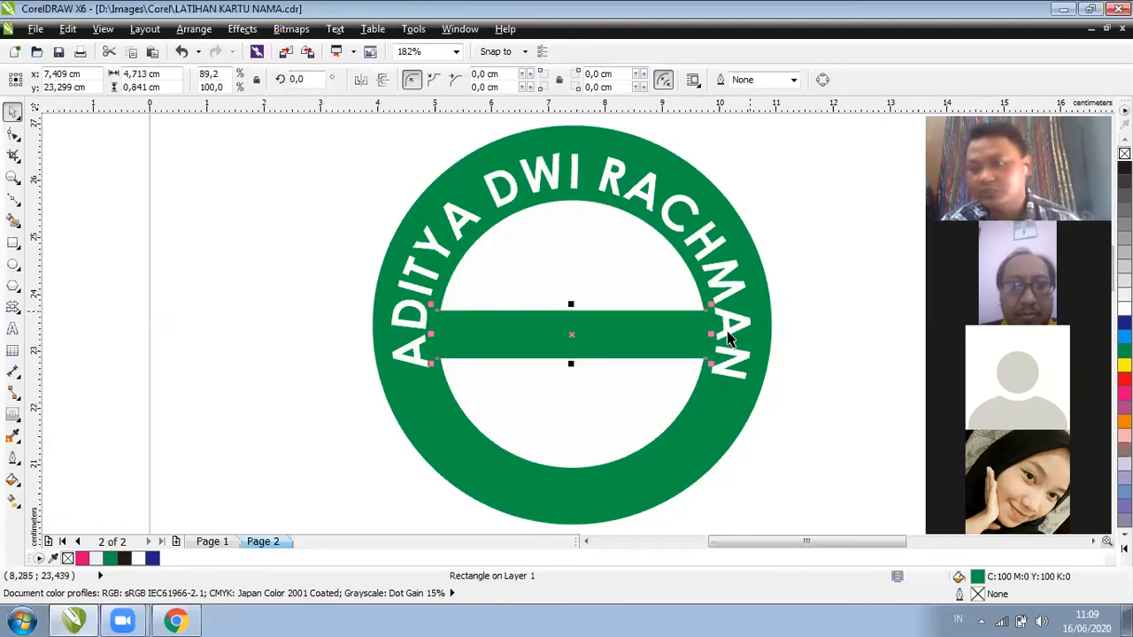
Set the curved name text's distance from path to 0,4 cm, then deselect
{"action": "left_click", "coordinate": [730, 340]}
{"action": "left_click", "coordinate": [703, 261]}
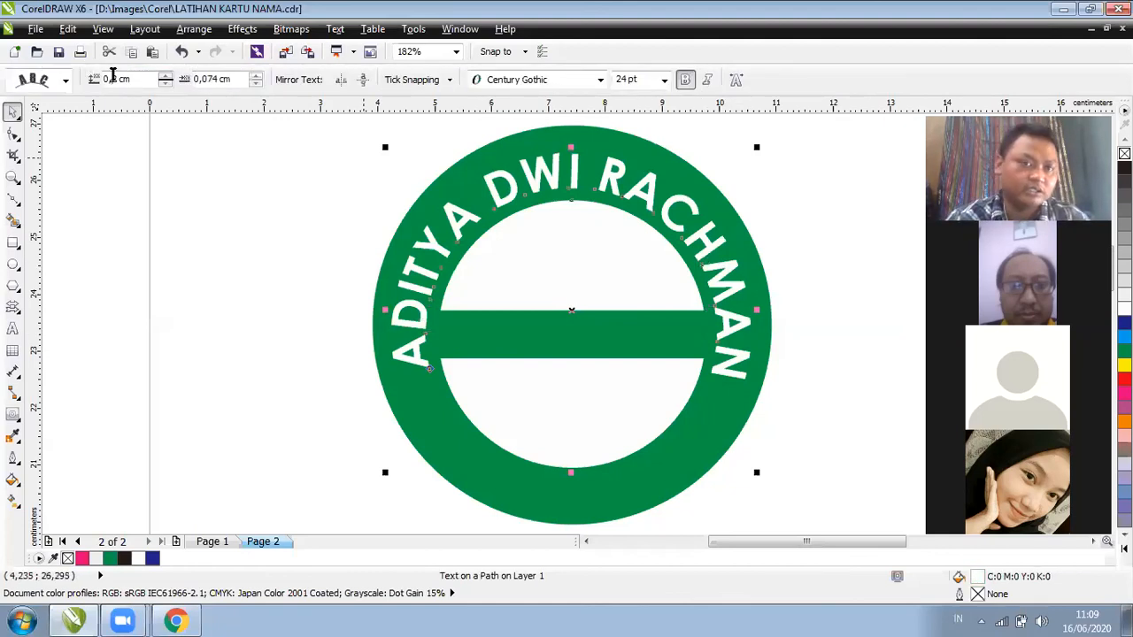
{"action": "type", "text": "1"}
{"action": "key", "text": "Return"}
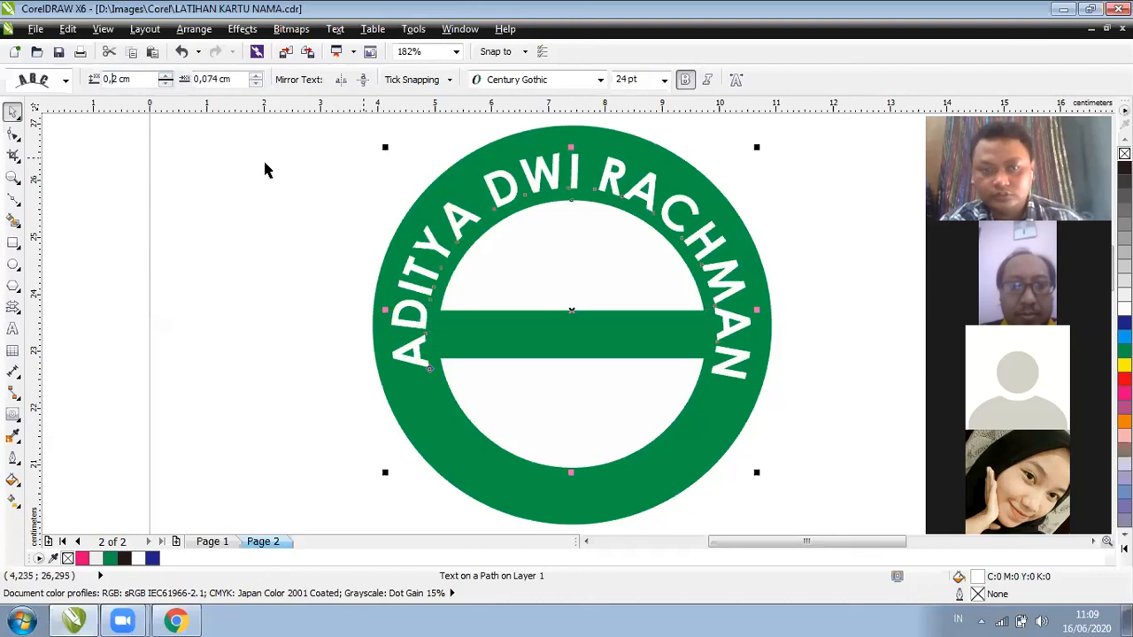
{"action": "left_click", "coordinate": [163, 83]}
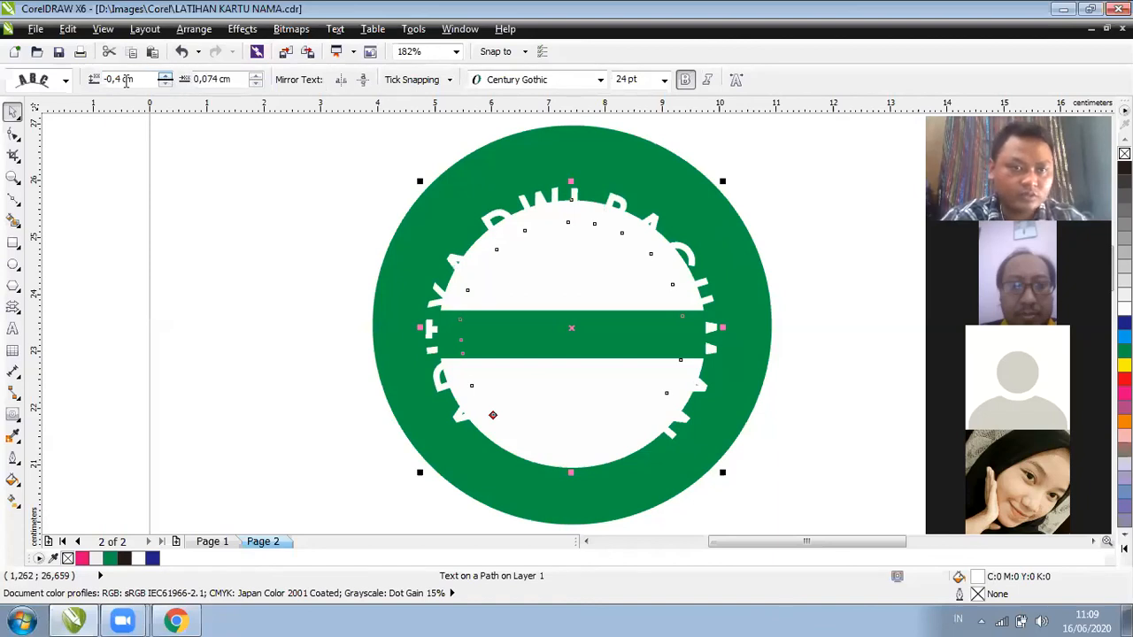
{"action": "double_click", "coordinate": [127, 82]}
{"action": "type", "text": "0,4"}
{"action": "key", "text": "Return"}
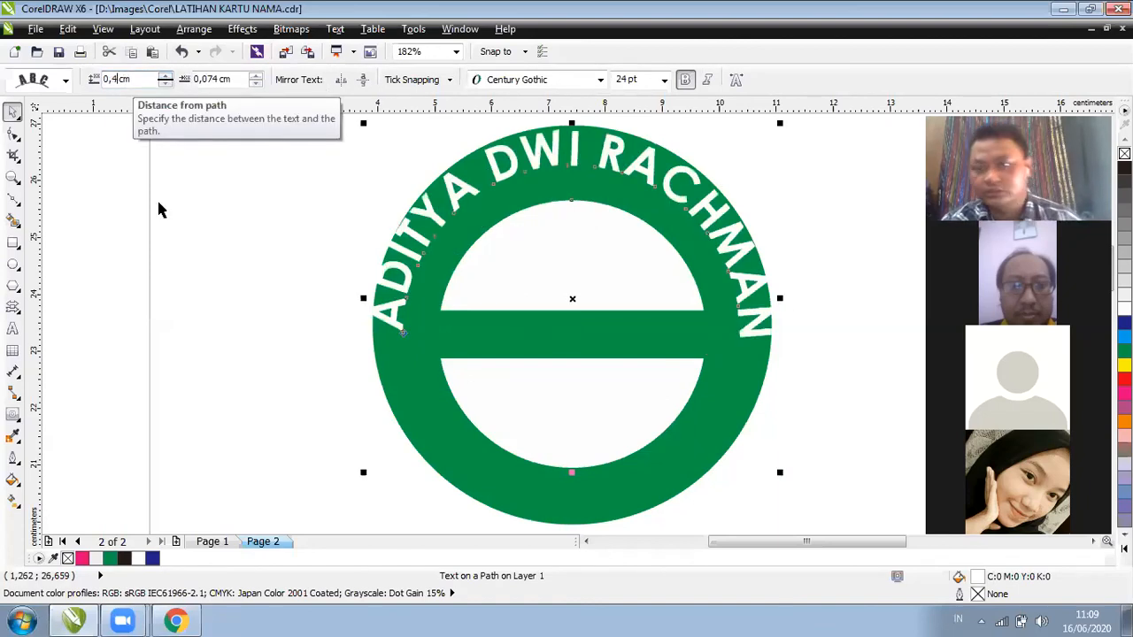
{"action": "left_click", "coordinate": [445, 276]}
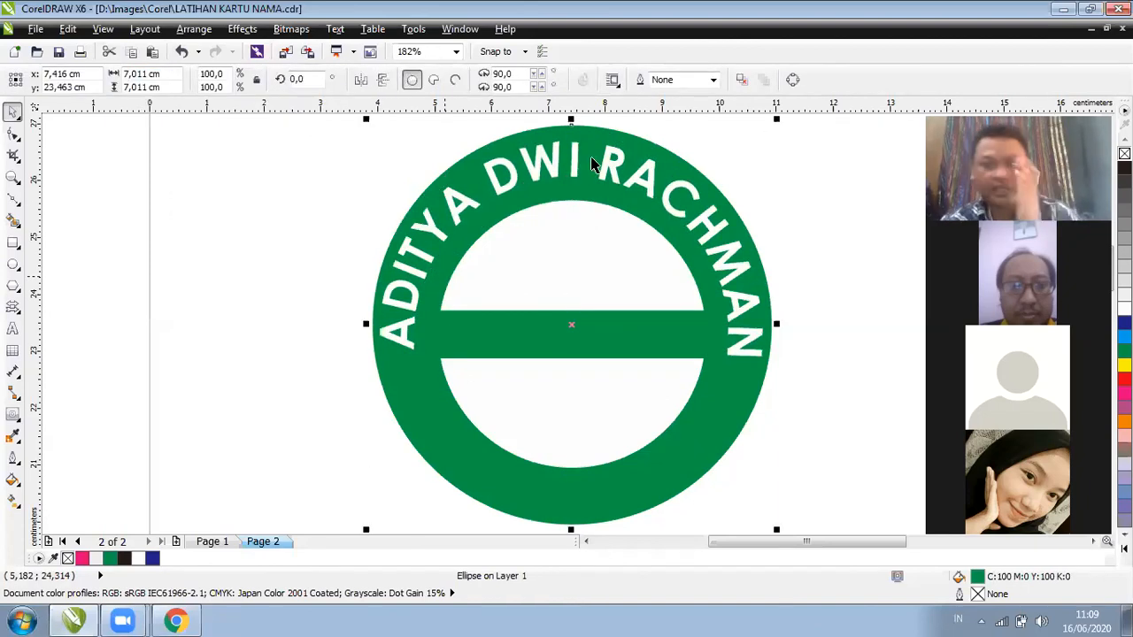
{"action": "key", "text": "Escape"}
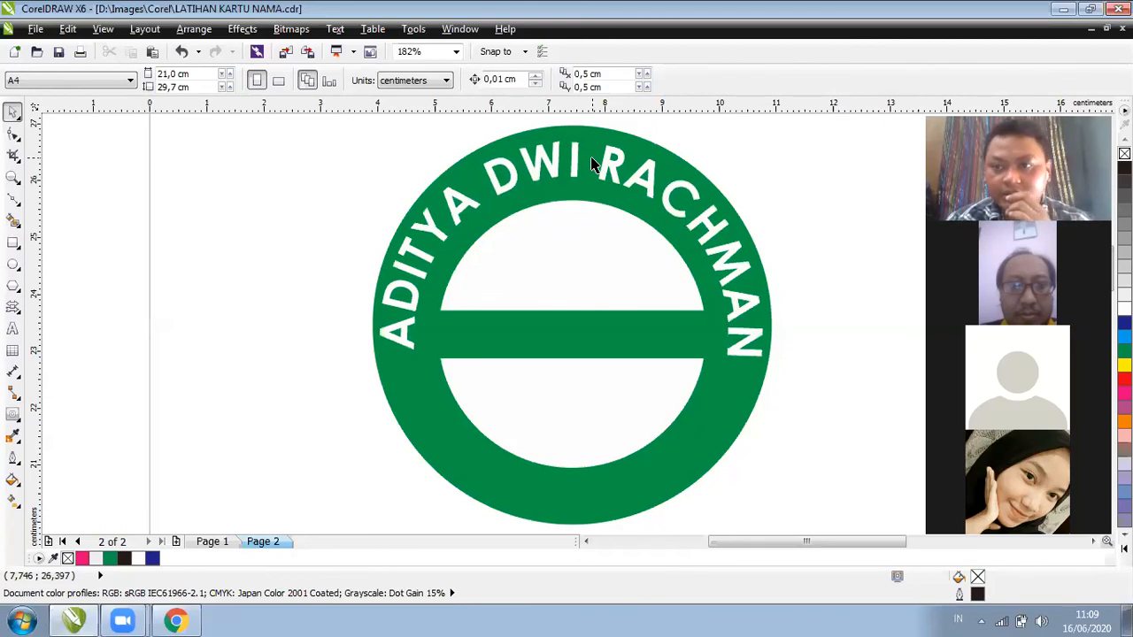